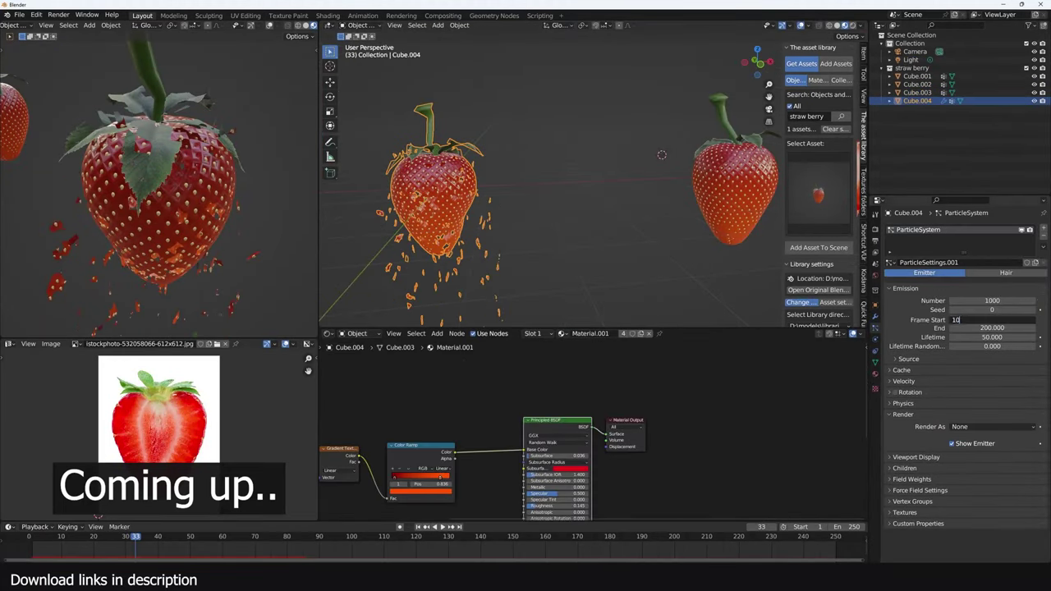
# Set the strawberry's particle emission number to 20 and play the animation.
pyautogui.doubleClick(991, 300)
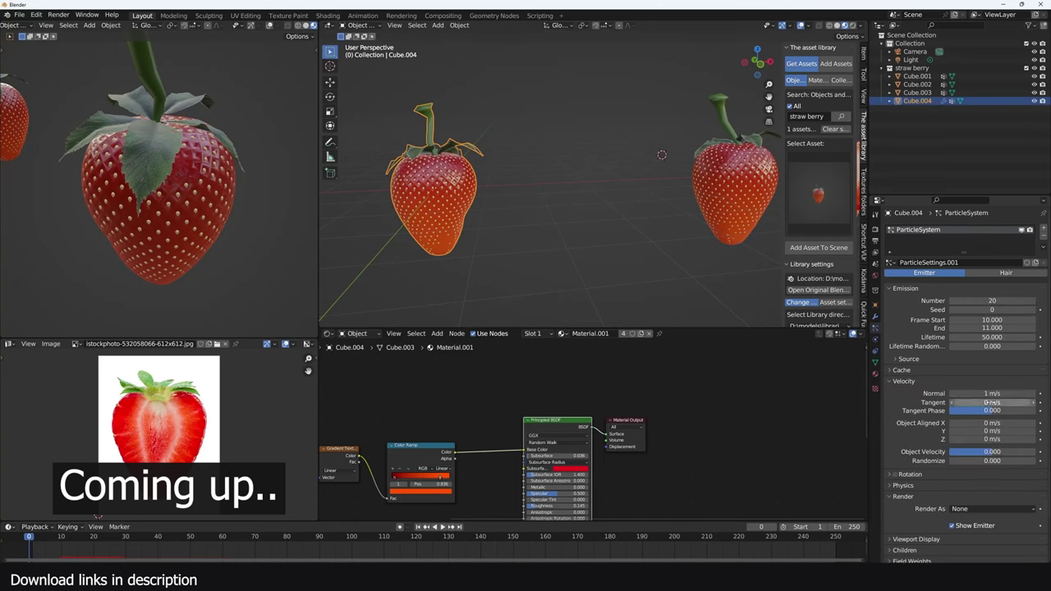
pyautogui.press('space')
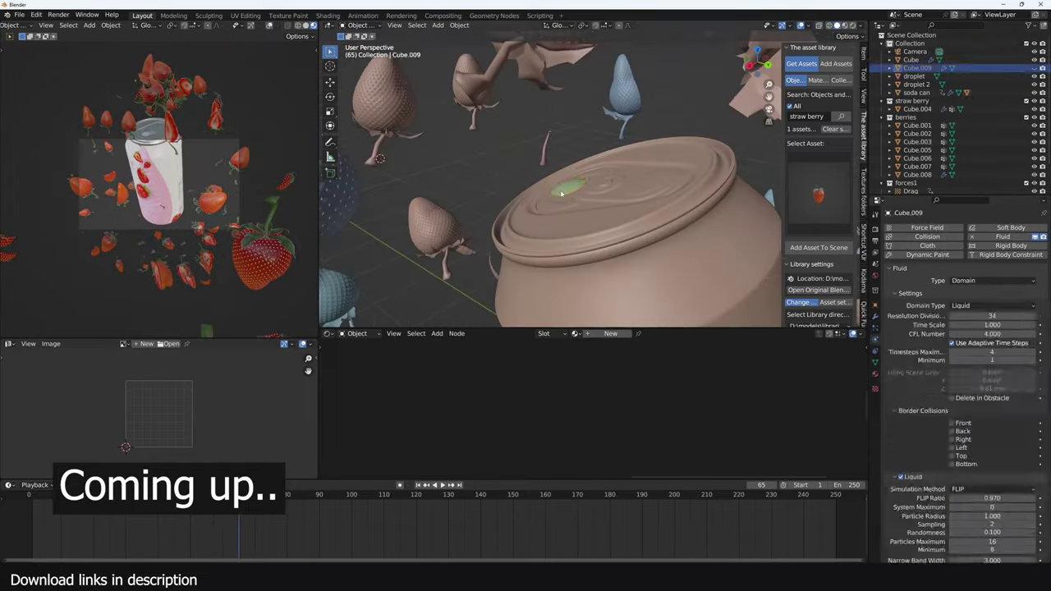
pyautogui.click(561, 193)
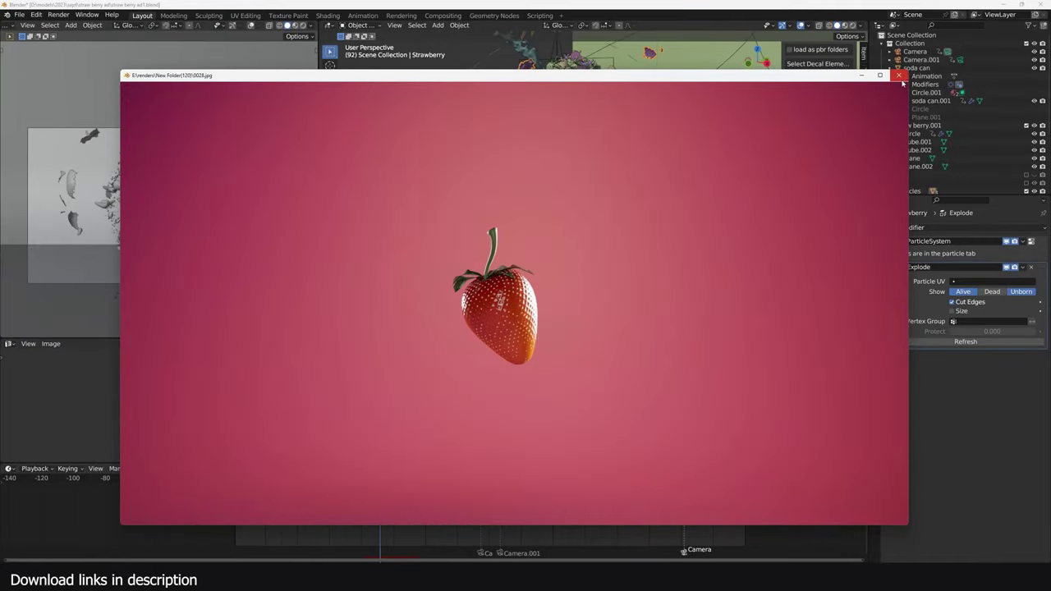
# Close the rendered frame preview and play the strawberry animation to examine how it moves and bursts around the soda can.
pyautogui.click(899, 75)
pyautogui.scroll(4, 547, 161)
pyautogui.scroll(-1, 547, 175)
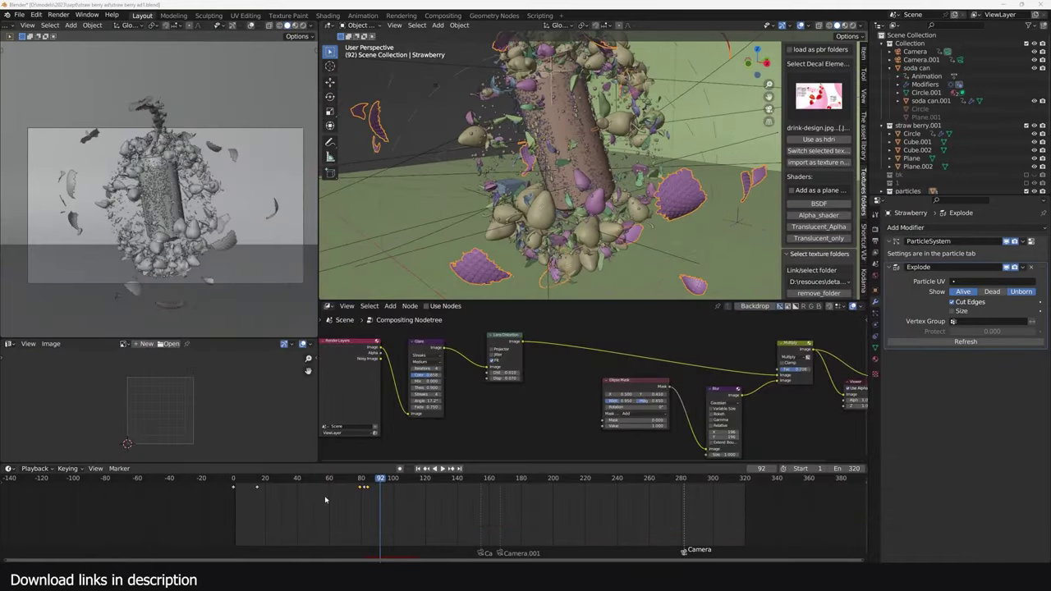
pyautogui.rightClick(288, 515)
pyautogui.keyDown('shift'); pyautogui.moveTo(214, 493); pyautogui.dragTo(213, 491, button='right'); pyautogui.keyUp('shift')
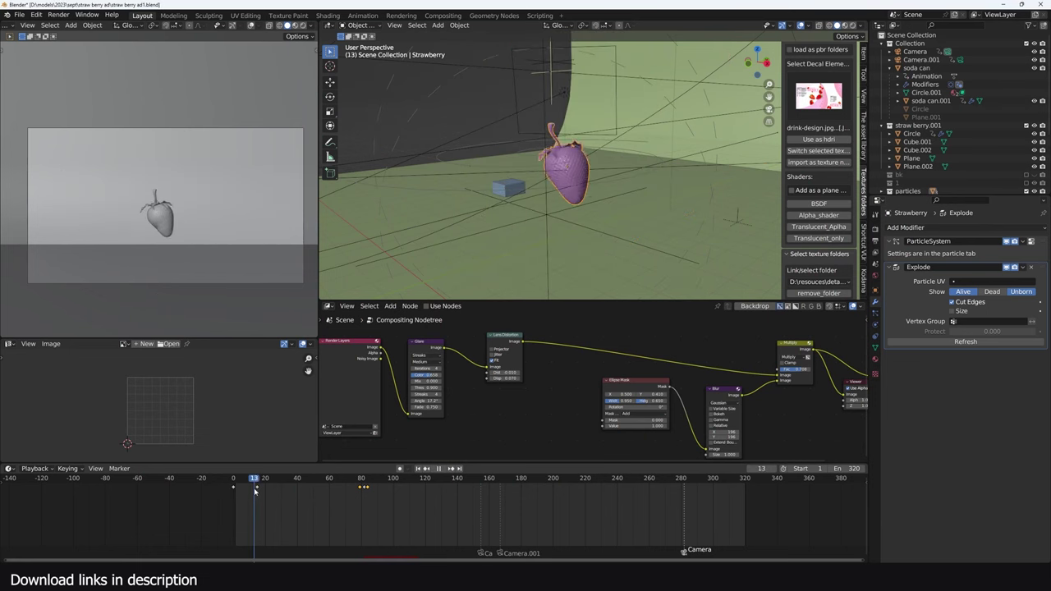
pyautogui.press('space')
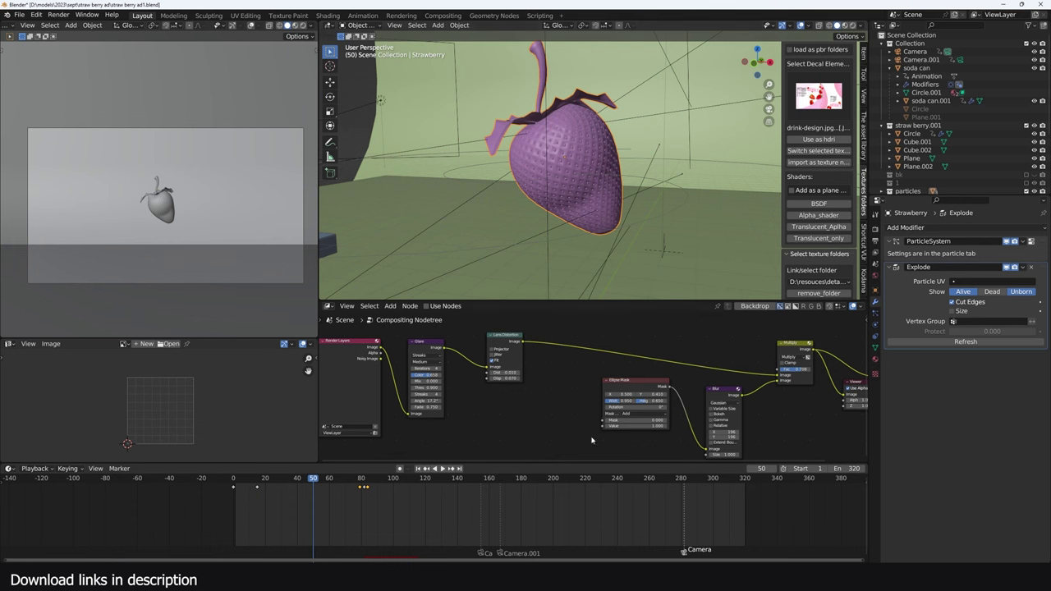
pyautogui.rightClick(363, 552)
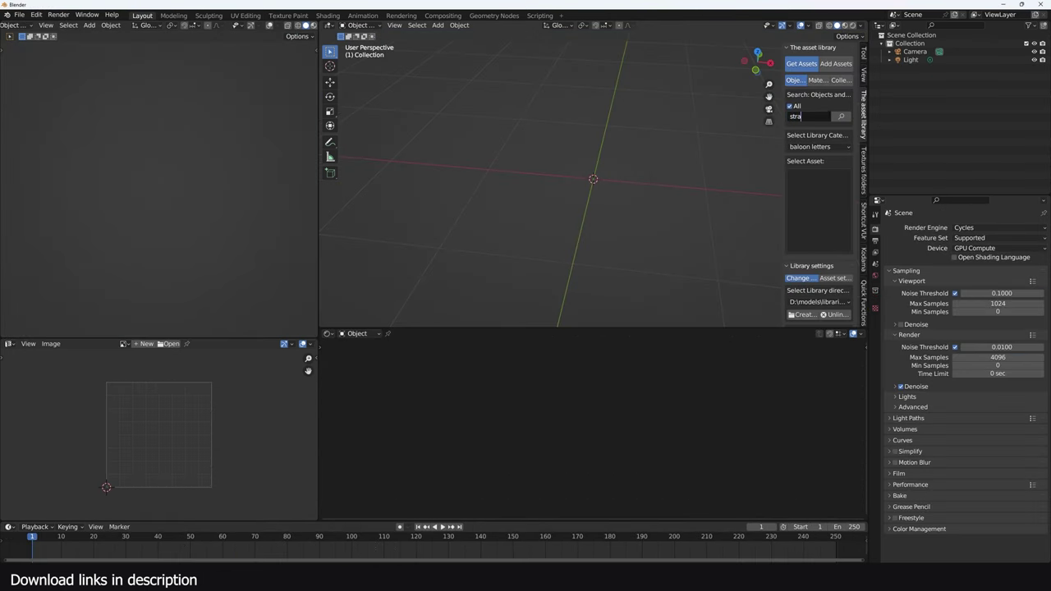
# Search the asset library for "straw berry" and add the strawberry asset to the scene.
pyautogui.press('Return')
pyautogui.click(818, 192)
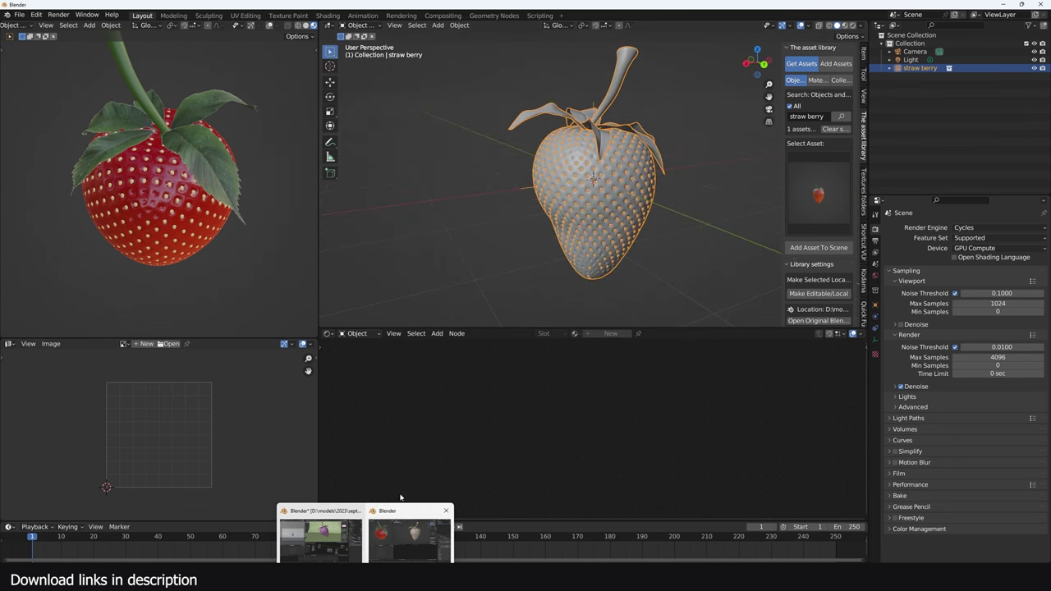
# Switch to the finished strawberry ad project and scrub its timeline to examine the strawberry animation.
pyautogui.click(326, 541)
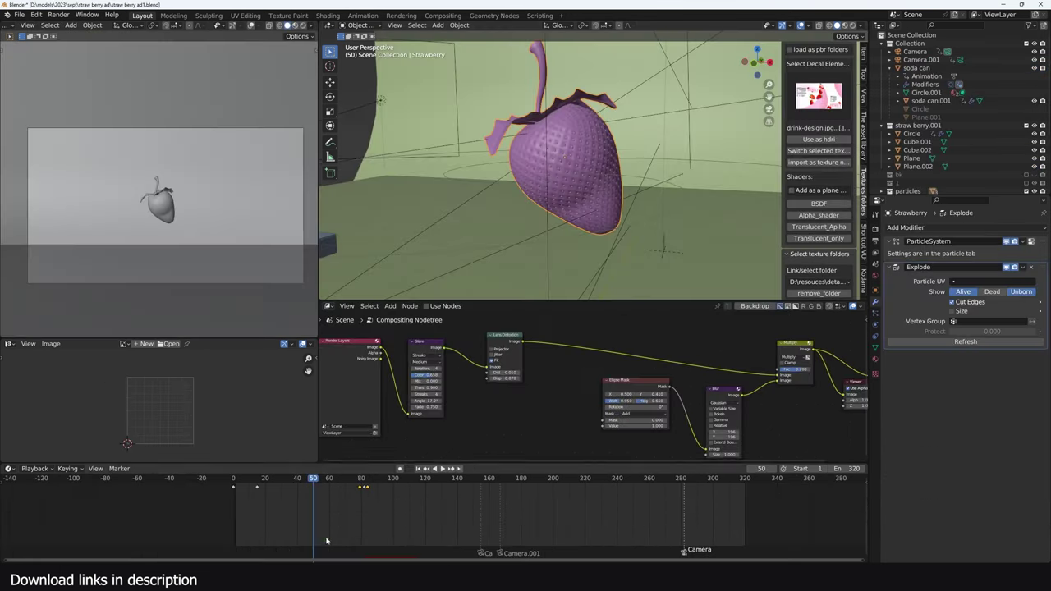
pyautogui.moveTo(366, 576)
pyautogui.click(312, 507)
pyautogui.moveTo(279, 495); pyautogui.dragTo(290, 495)
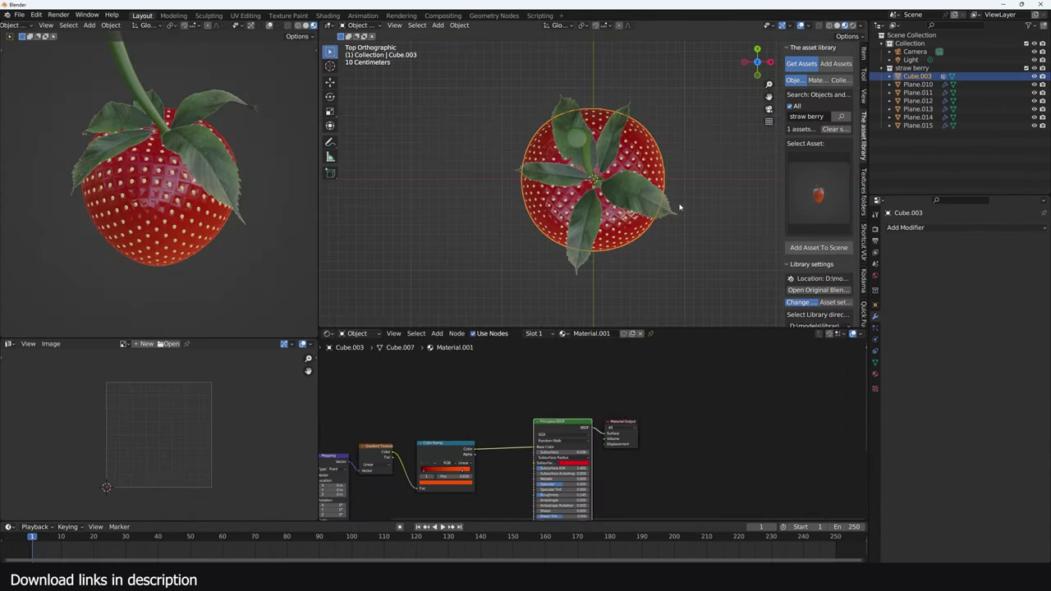
# Duplicate the whole strawberry with its leaves and stem and place the copy about 2.77 m along the X axis.
pyautogui.keyDown('shift'); pyautogui.moveTo(679, 207); pyautogui.dragTo(625, 172, button='middle'); pyautogui.keyUp('shift')
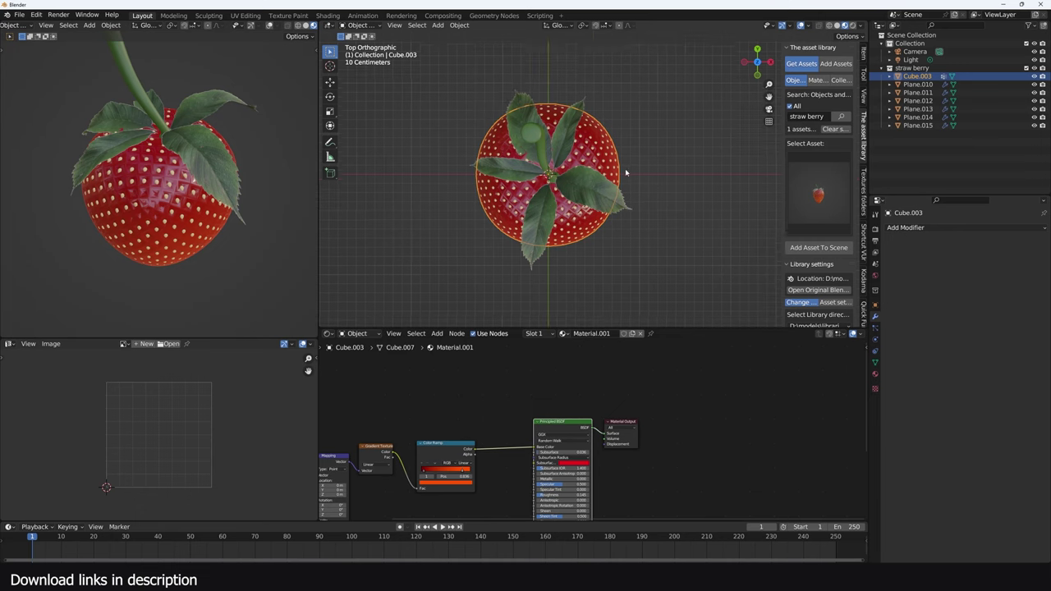
pyautogui.moveTo(431, 83); pyautogui.dragTo(605, 234)
pyautogui.press('g')
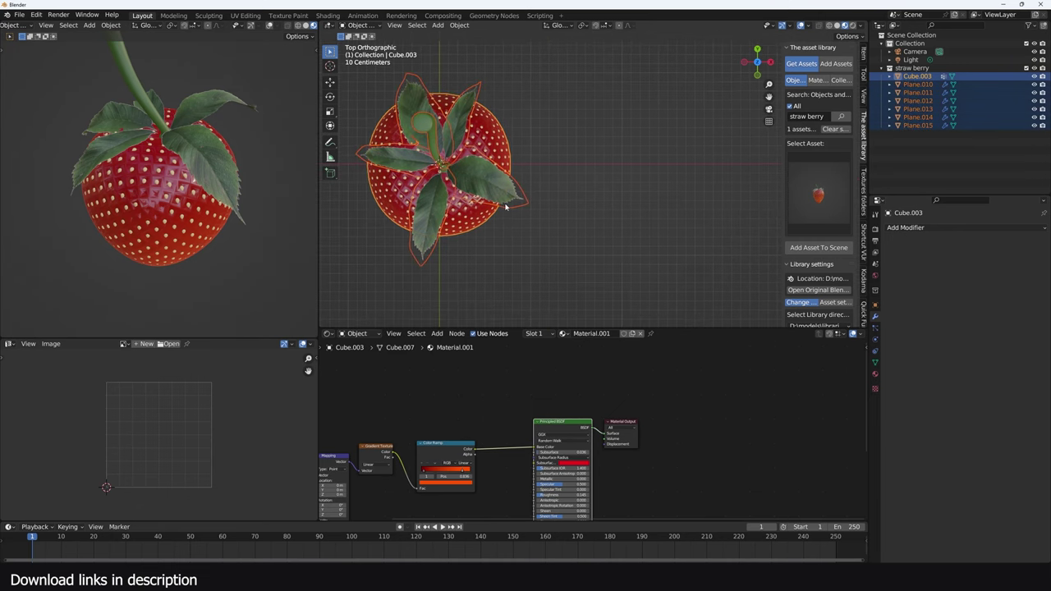
pyautogui.hotkey('shift', 'd')
pyautogui.press('x')
pyautogui.click(757, 203)
pyautogui.keyDown('shift'); pyautogui.moveTo(757, 203); pyautogui.dragTo(658, 200, button='middle'); pyautogui.keyUp('shift')
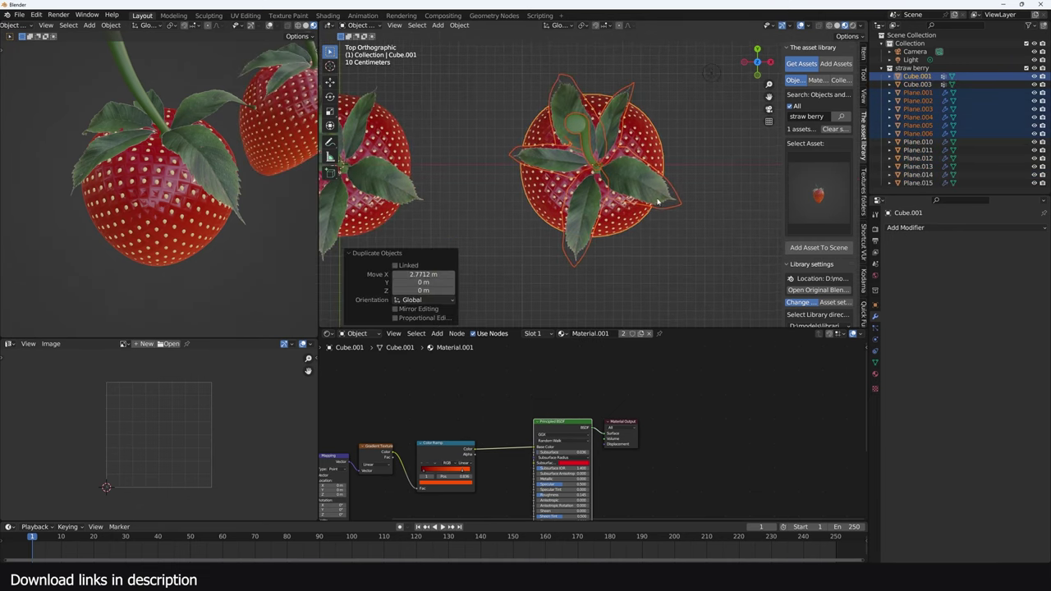
# Delete the two front leaves from the duplicated strawberry.
pyautogui.click(635, 200)
pyautogui.keyDown('shift'); pyautogui.click(581, 213); pyautogui.keyUp('shift')
pyautogui.press('x')
pyautogui.click(578, 214)
# Delete the front half of the duplicated strawberry's body mesh, selecting it through the mesh from the top view.
pyautogui.click(625, 213)
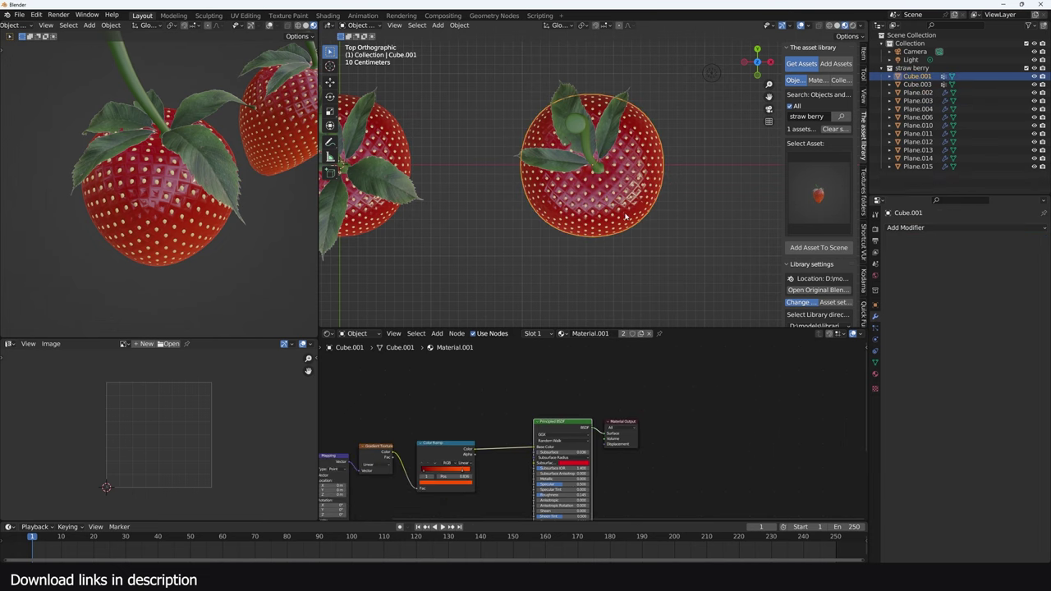
pyautogui.press('Tab')
pyautogui.hotkey('alt', 'z')
pyautogui.scroll(4, 558, 185)
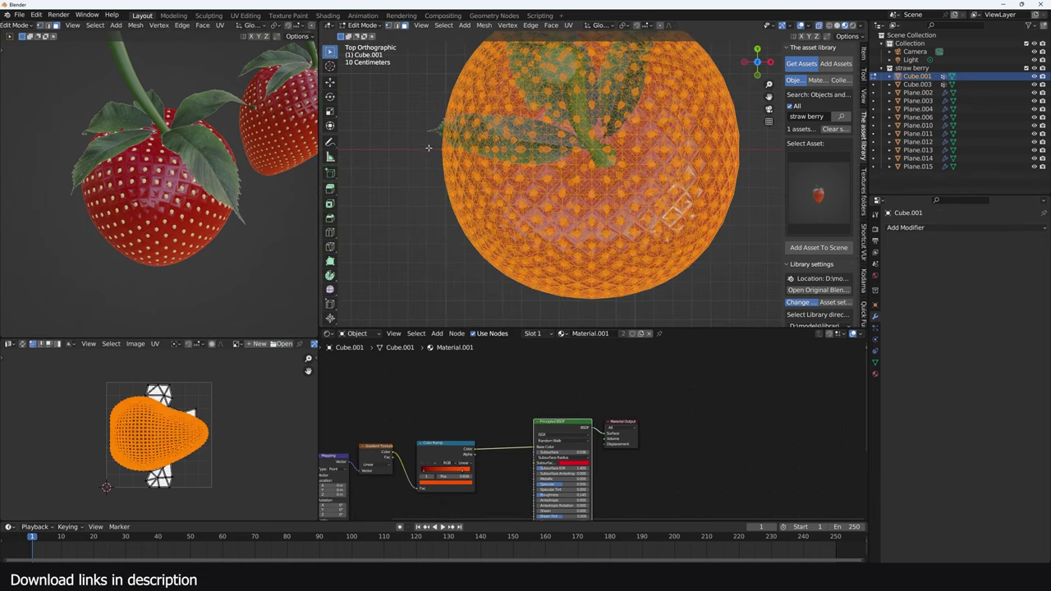
pyautogui.hotkey('alt', 'a')
pyautogui.moveTo(426, 150); pyautogui.dragTo(755, 308)
pyautogui.scroll(-1, 719, 237)
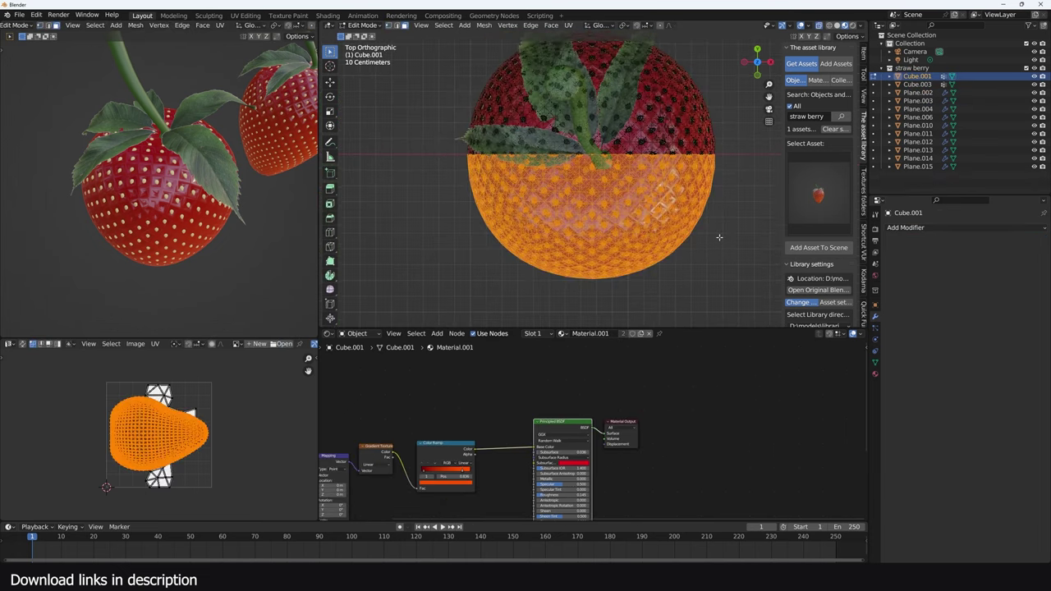
pyautogui.press('x')
pyautogui.click(718, 255)
pyautogui.press('Tab')
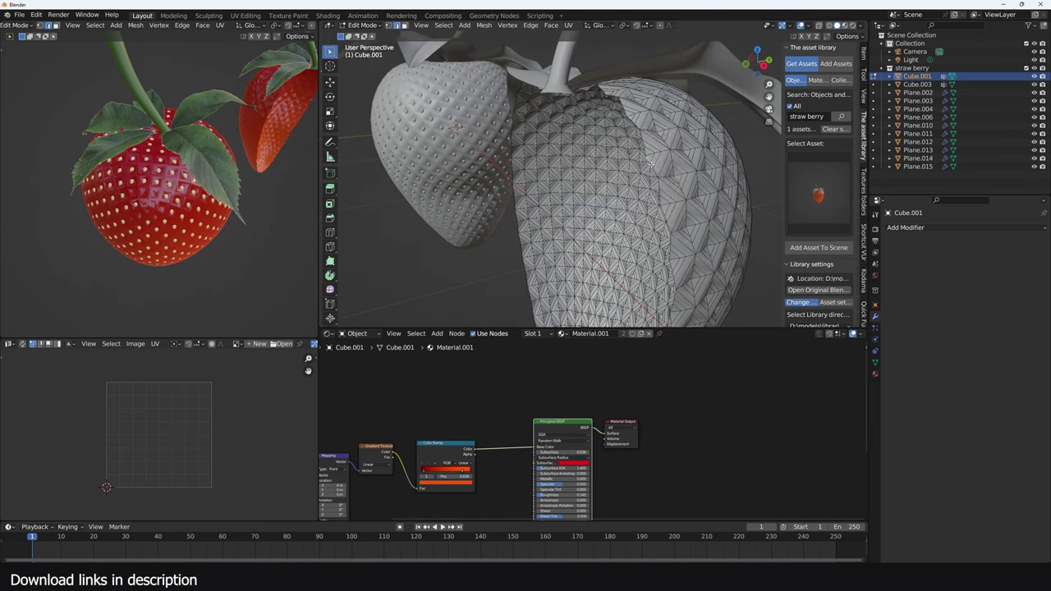
# Select the open boundary edges of the halved strawberry using Select Similar with Amount of Faces Around an Edge.
pyautogui.hotkey('shift', 'g')
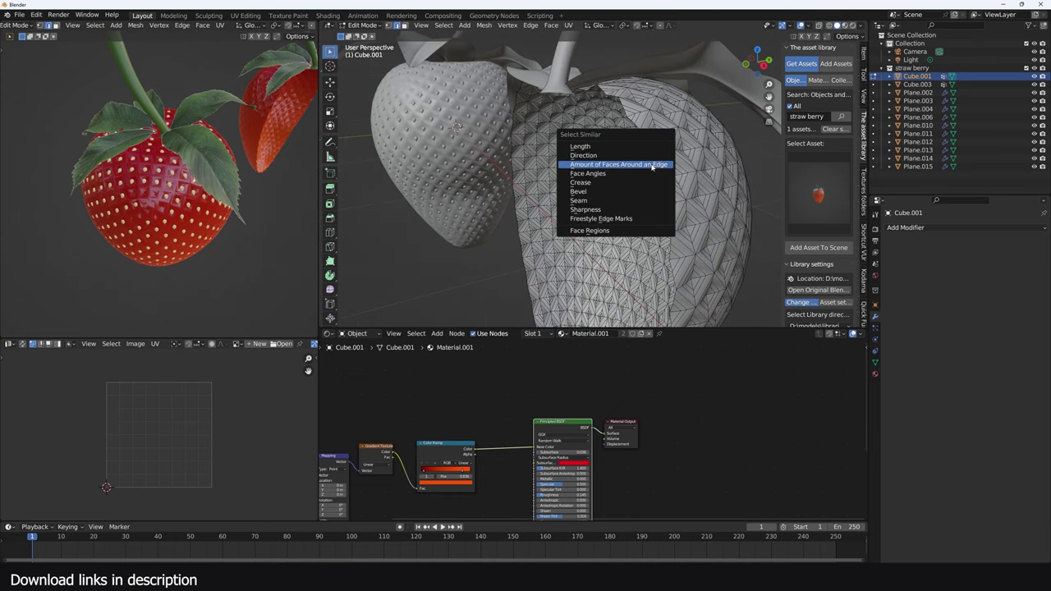
pyautogui.click(652, 167)
pyautogui.hotkey('shift', 'g')
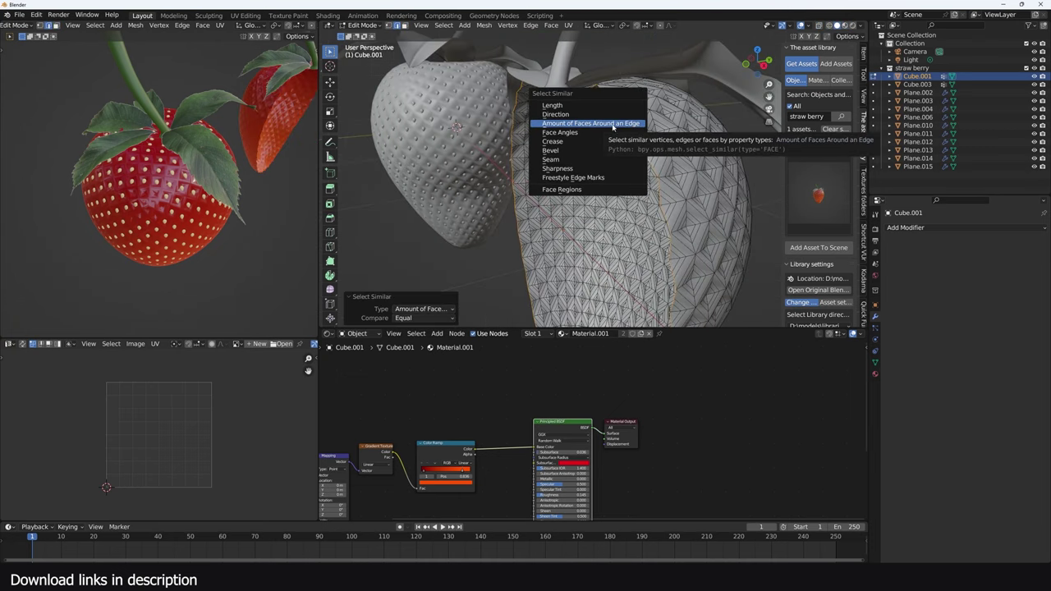
pyautogui.click(623, 126)
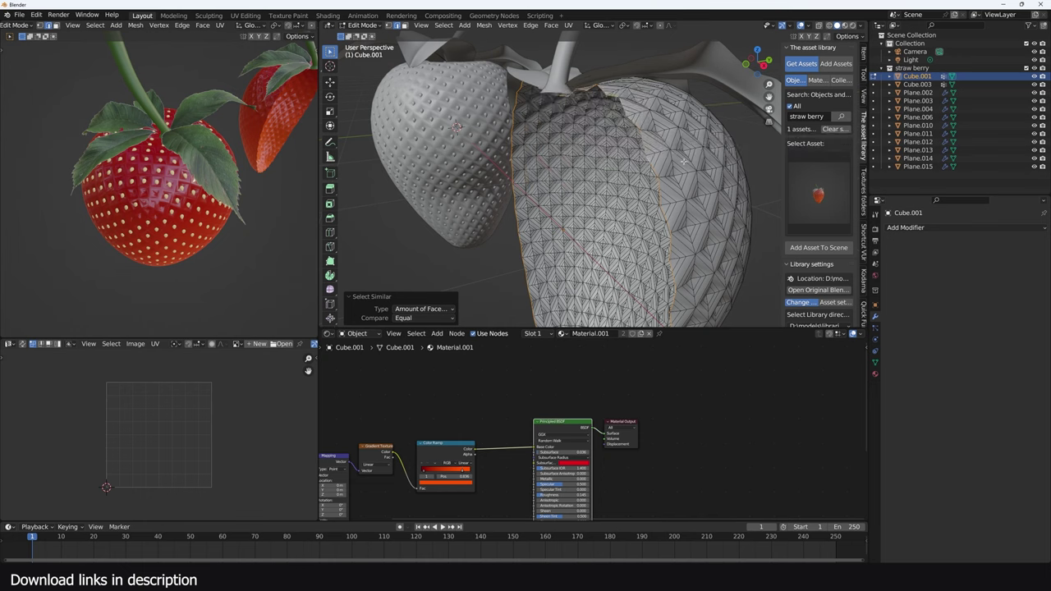
# Fill the halved strawberry's open boundary with a flat face and return to Object Mode.
pyautogui.scroll(-3, 628, 164)
pyautogui.moveTo(628, 165); pyautogui.dragTo(609, 194, button='middle')
pyautogui.scroll(1, 623, 203)
pyautogui.press('a')
pyautogui.hotkey('ctrl', 'e')
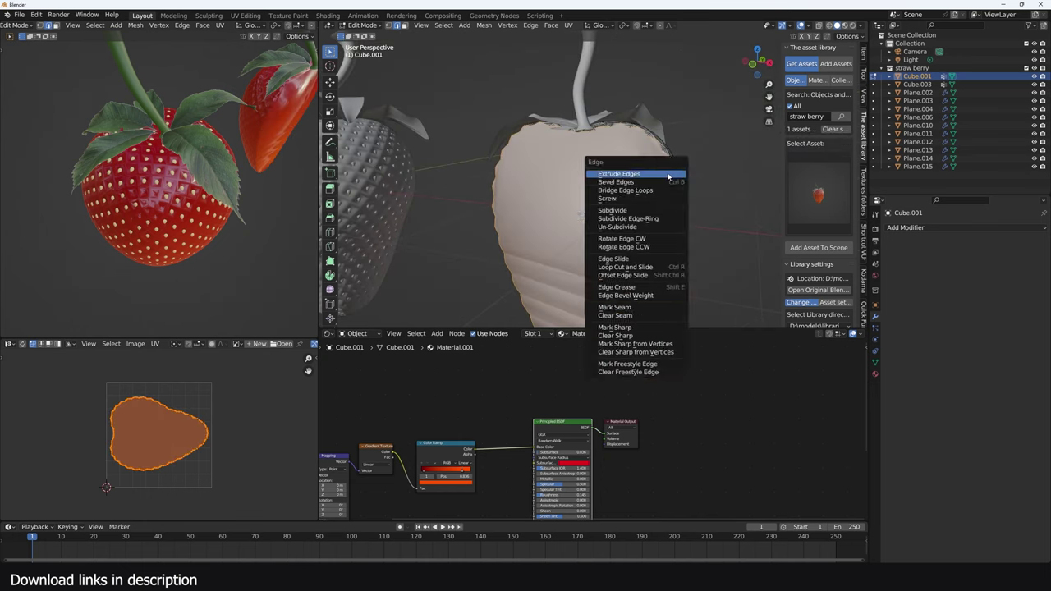
pyautogui.hotkey('ctrl', 'e')
pyautogui.click(615, 227)
pyautogui.press('Tab')
# Enable Auto Smooth on the halved strawberry and set its angle to 65°.
pyautogui.press('q')
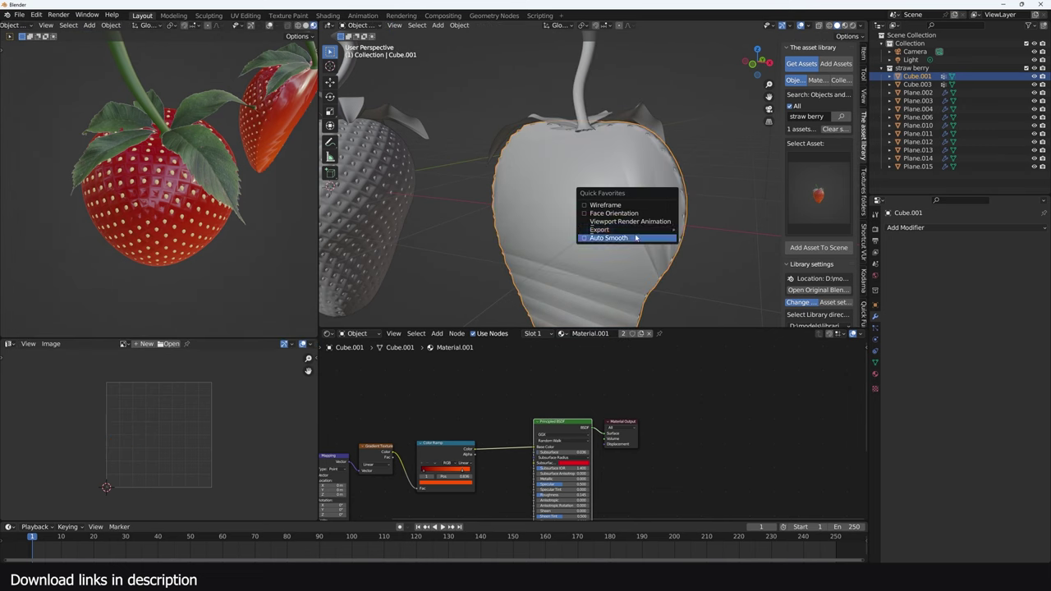
pyautogui.click(635, 237)
pyautogui.moveTo(671, 214); pyautogui.dragTo(596, 193, button='middle')
pyautogui.scroll(4, 596, 180)
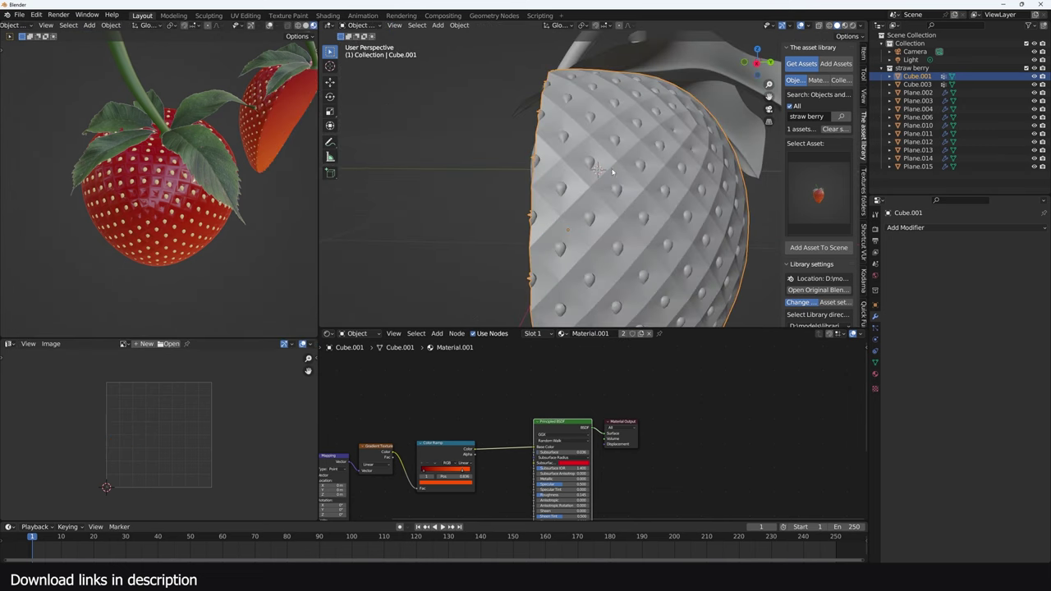
pyautogui.moveTo(304, 222); pyautogui.dragTo(80, 188, button='middle')
pyautogui.click(875, 362)
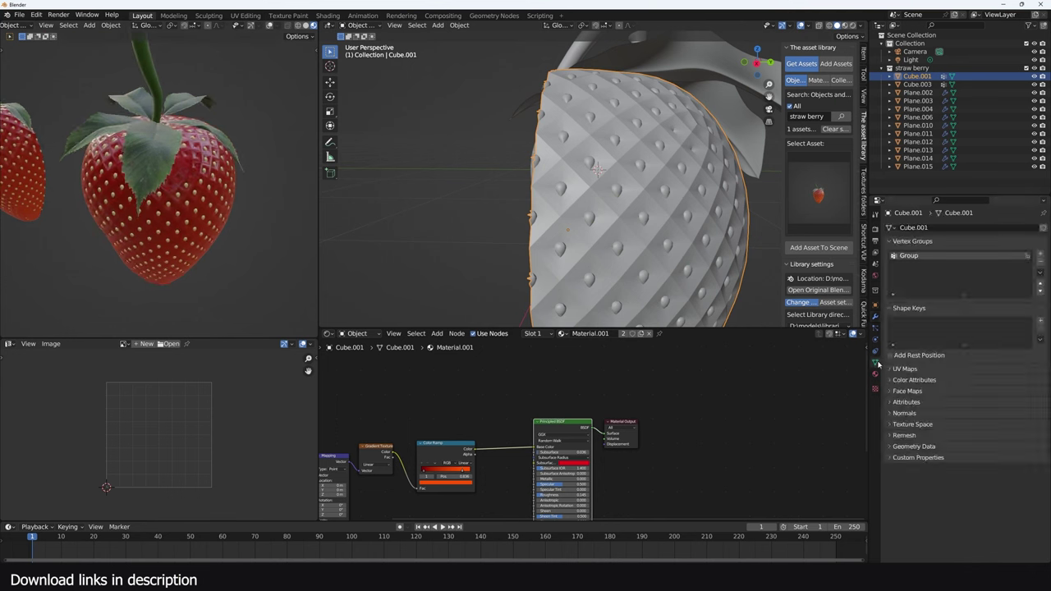
pyautogui.click(905, 412)
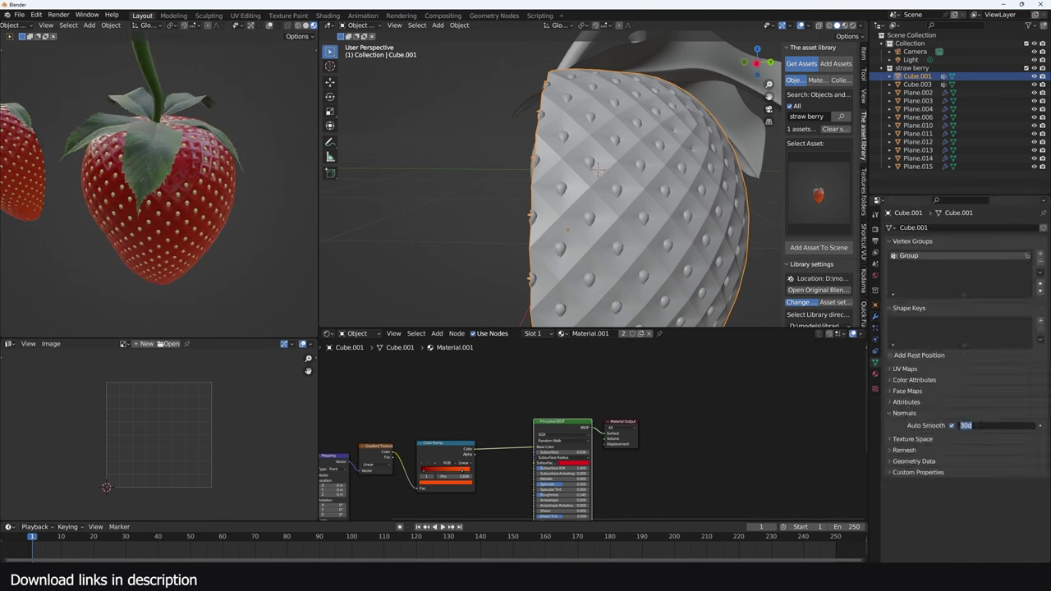
pyautogui.press('Return')
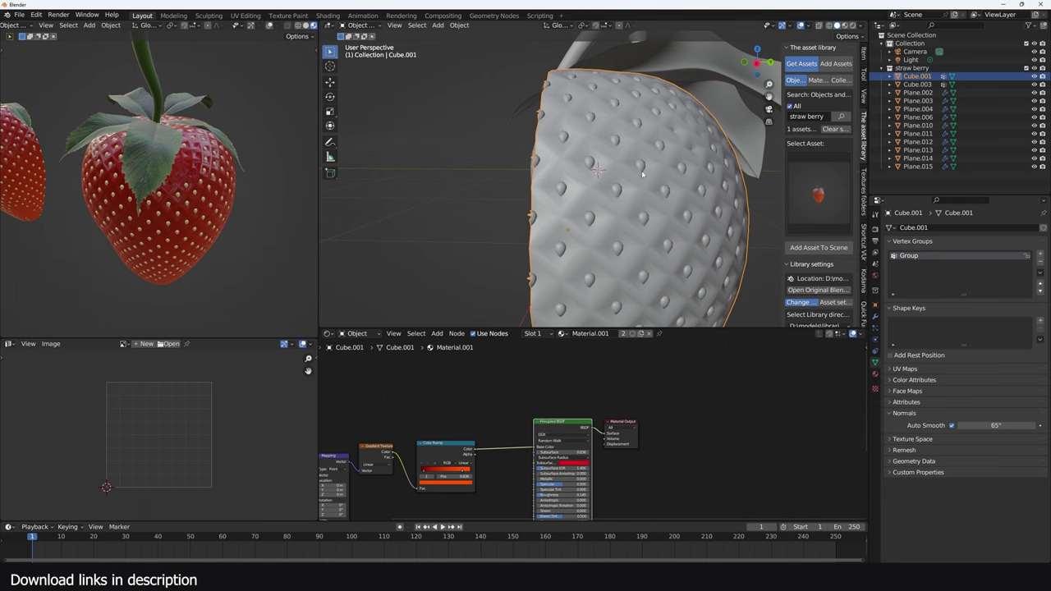
# Inspect the capped cut face of the half strawberry and switch the viewport to Material Preview shading.
pyautogui.scroll(-3, 596, 230)
pyautogui.moveTo(597, 229); pyautogui.dragTo(698, 243, button='middle')
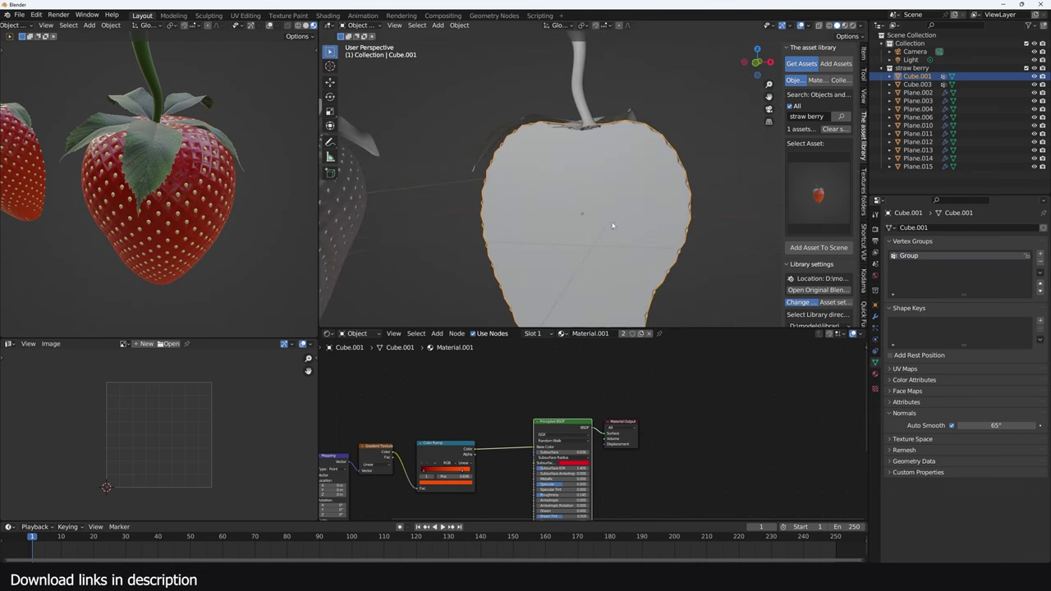
pyautogui.scroll(-2, 612, 225)
pyautogui.click(845, 25)
pyautogui.moveTo(459, 197)
pyautogui.mouseDown(button='middle')
pyautogui.moveTo(493, 211)
pyautogui.moveTo(588, 190)
pyautogui.mouseUp(button='middle')
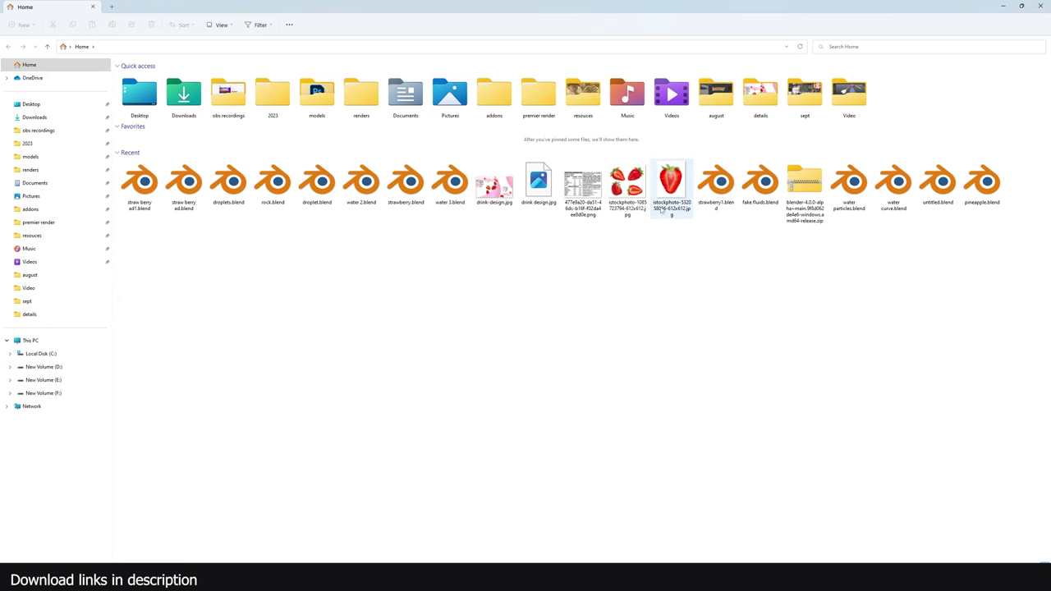
pyautogui.click(671, 185)
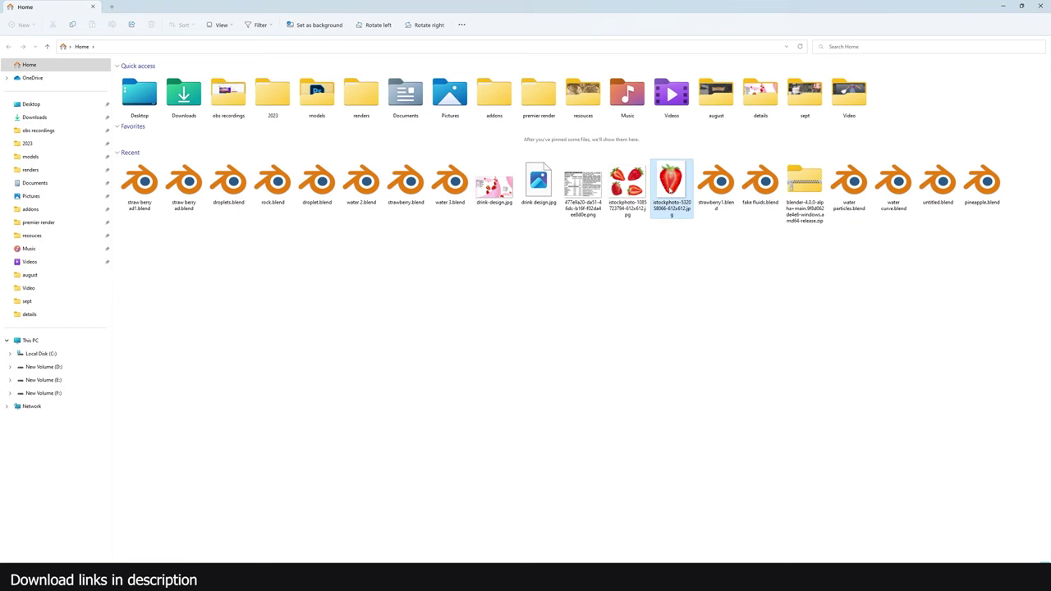
pyautogui.doubleClick(671, 185)
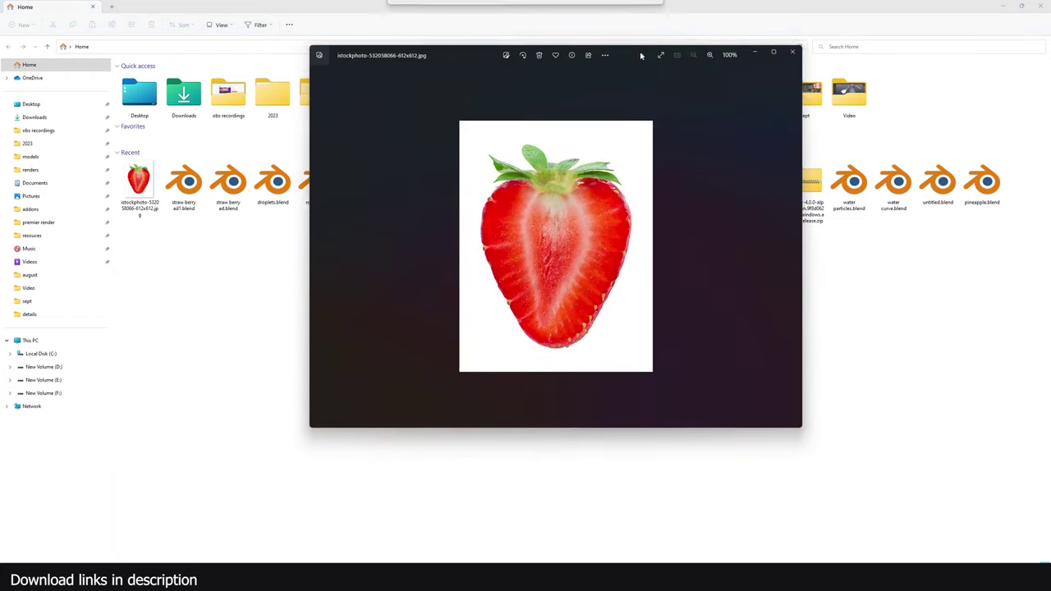
pyautogui.moveTo(640, 54); pyautogui.dragTo(635, 59)
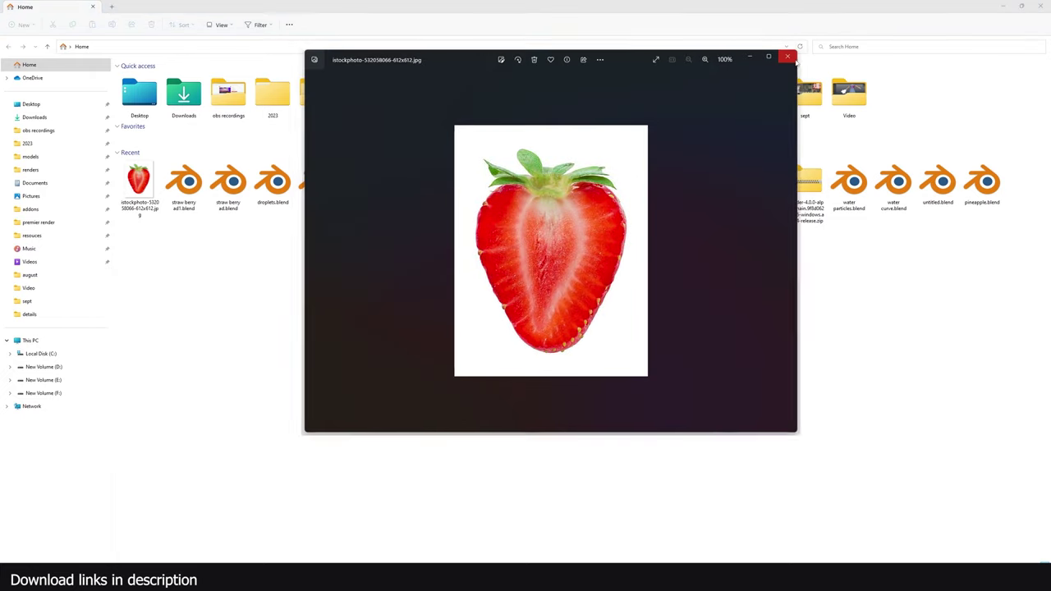
pyautogui.click(790, 58)
pyautogui.moveTo(563, 6); pyautogui.dragTo(564, 137)
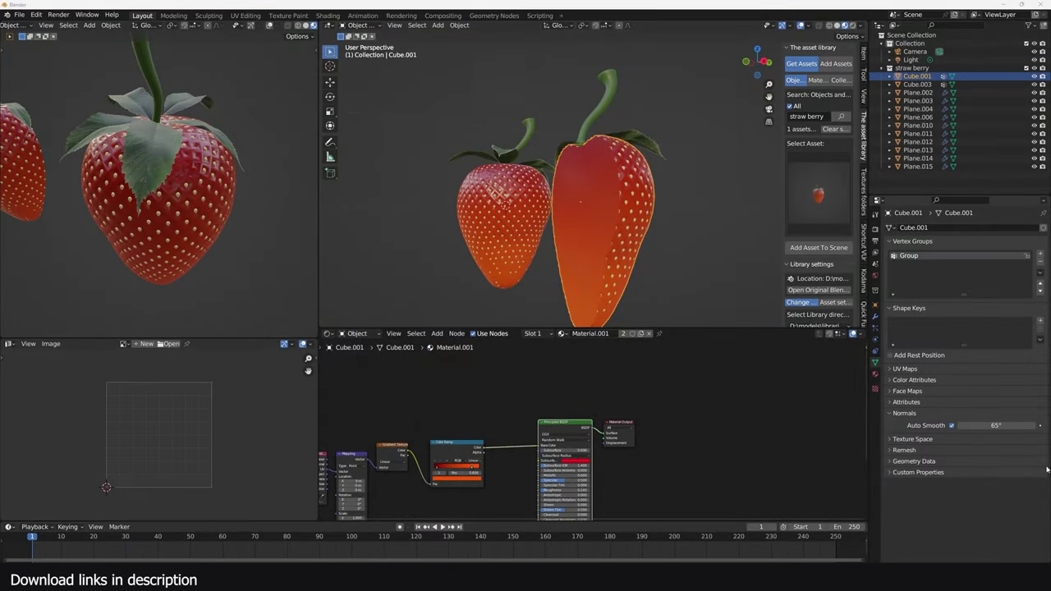
pyautogui.click(875, 374)
pyautogui.click(908, 245)
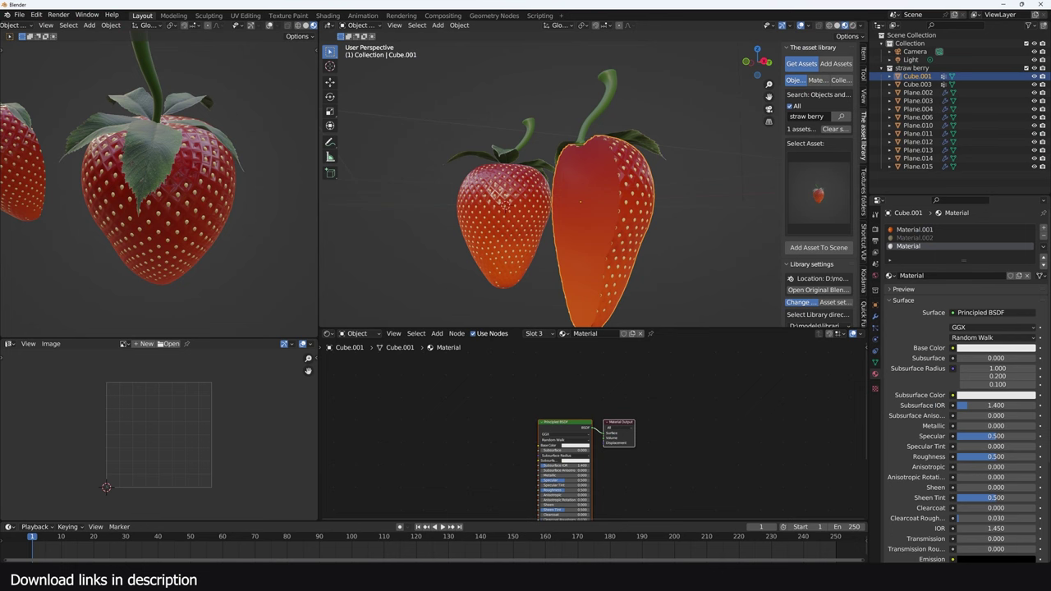
pyautogui.moveTo(318, 380); pyautogui.dragTo(392, 397)
# Assign the new material in the third slot to the half strawberry's flat cut face.
pyautogui.press('Tab')
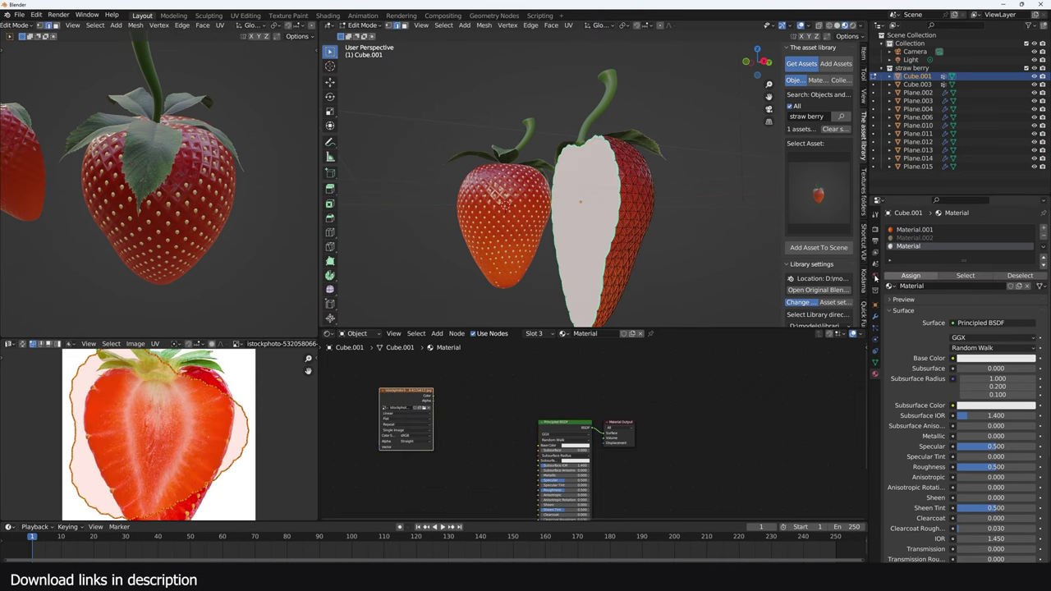
pyautogui.press('Tab')
pyautogui.scroll(3, 460, 394)
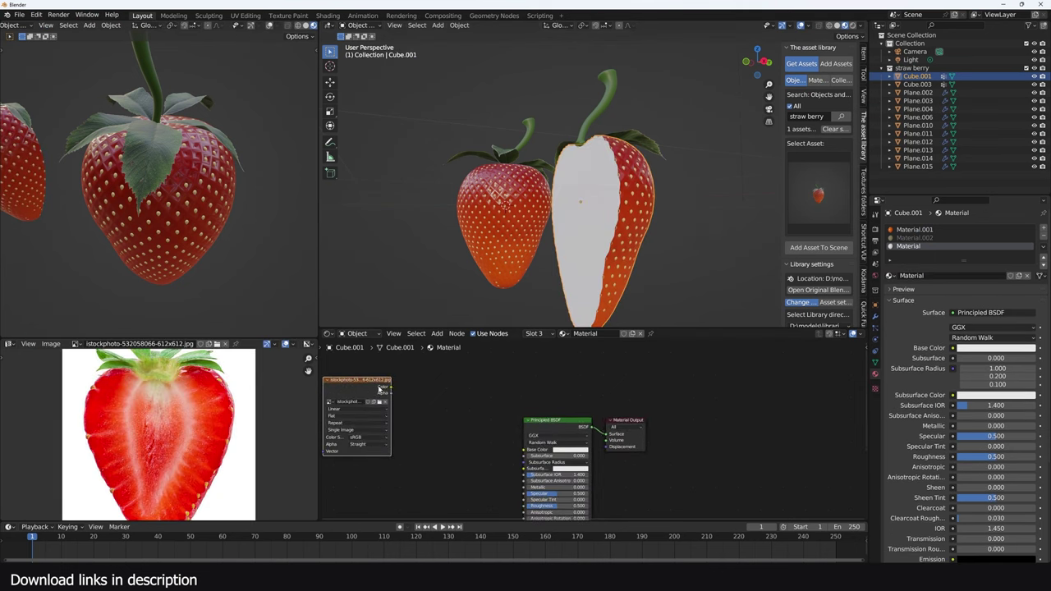
# Feed the strawberry photo directly into the material output, and rotate, scale and move the cut face's UVs to fit the pictured strawberry.
pyautogui.keyDown('ctrl'); pyautogui.keyDown('shift'); pyautogui.click(361, 394); pyautogui.keyUp('shift'); pyautogui.keyUp('ctrl')
pyautogui.moveTo(549, 239); pyautogui.dragTo(610, 232, button='middle')
pyautogui.press('Tab')
pyautogui.scroll(-4, 205, 441)
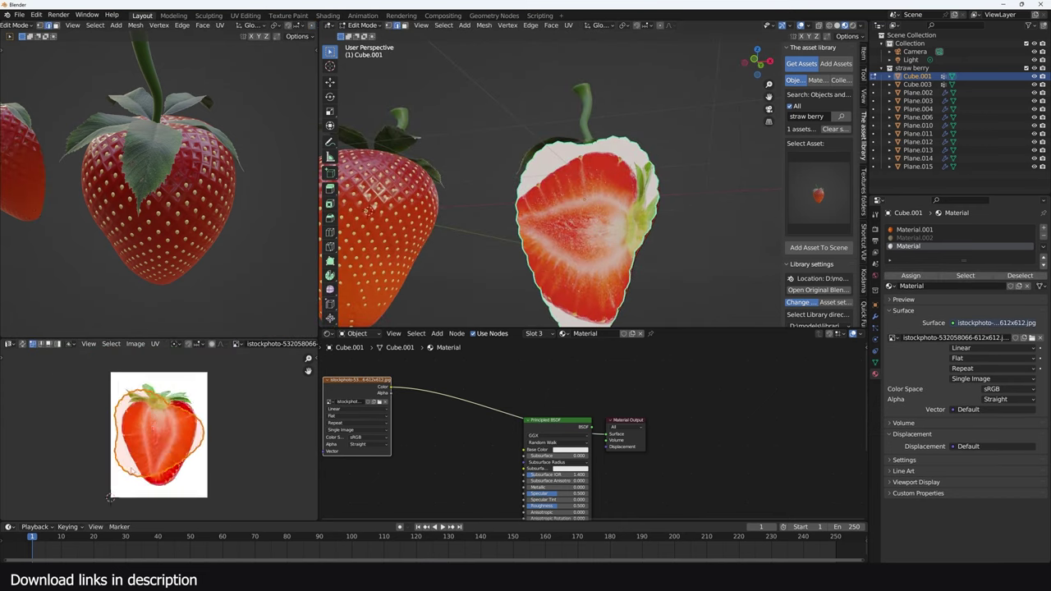
pyautogui.scroll(4, 205, 441)
pyautogui.press('r')
pyautogui.click(132, 416)
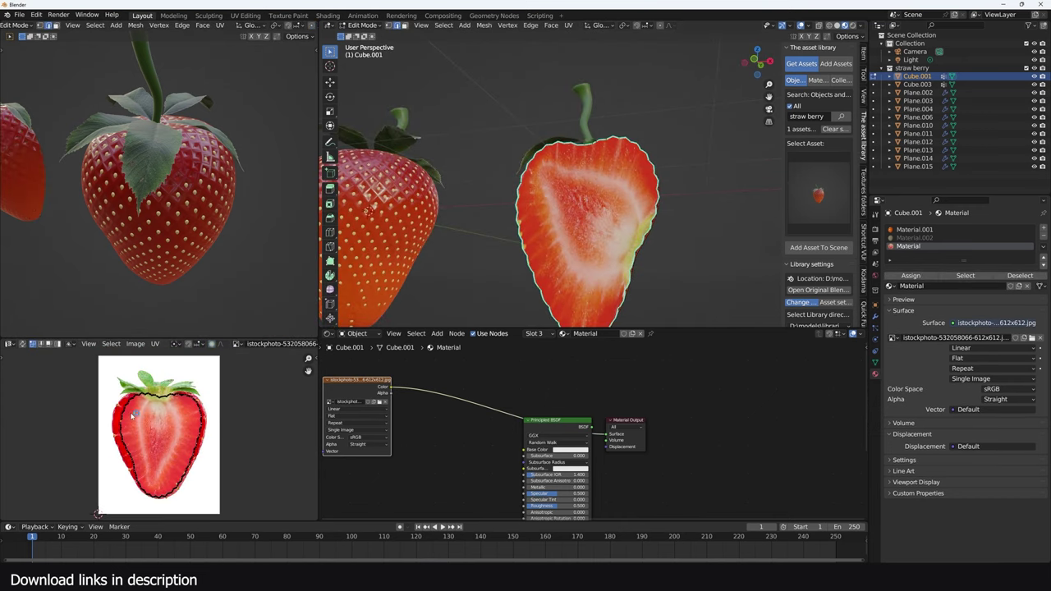
pyautogui.press('g')
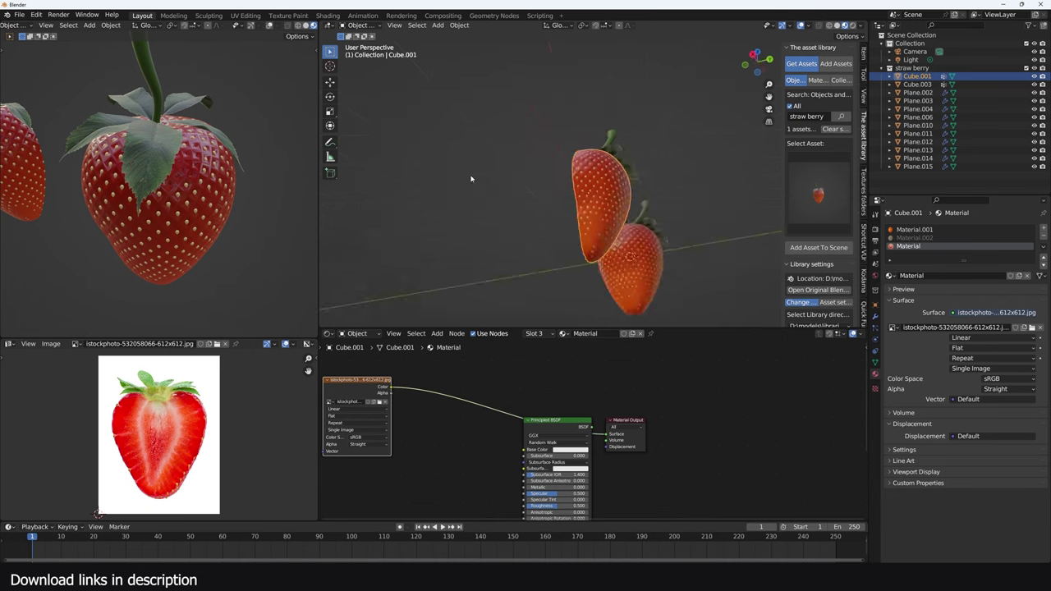
pyautogui.moveTo(470, 178); pyautogui.dragTo(563, 258, button='middle')
pyautogui.scroll(3, 563, 258)
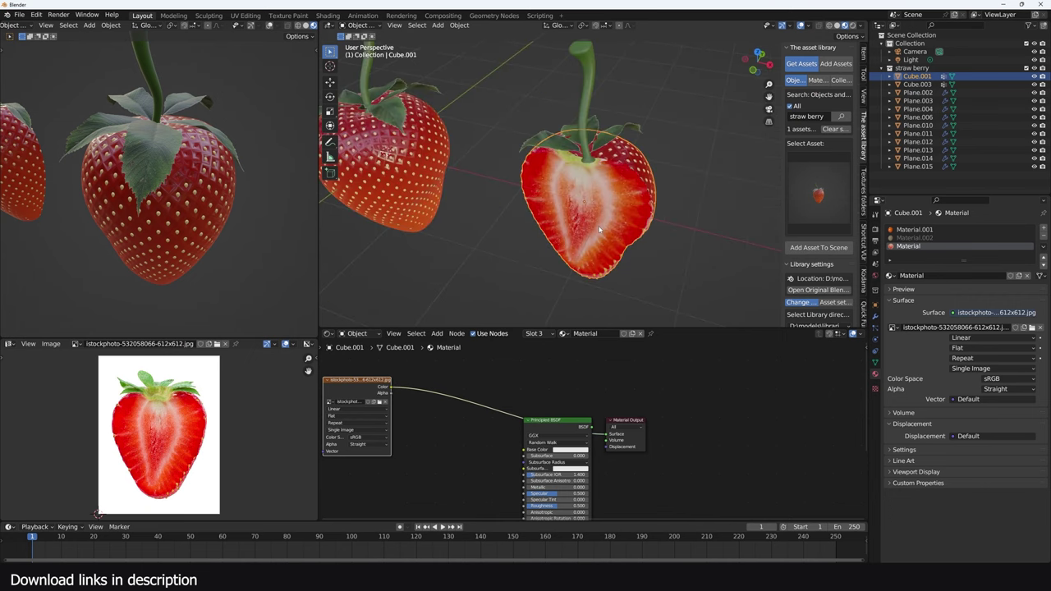
# Duplicate the half strawberry together with its stem and leaves, offsetting the copy about 2 m along the X axis.
pyautogui.press('KP_7')
pyautogui.moveTo(493, 110); pyautogui.dragTo(702, 239)
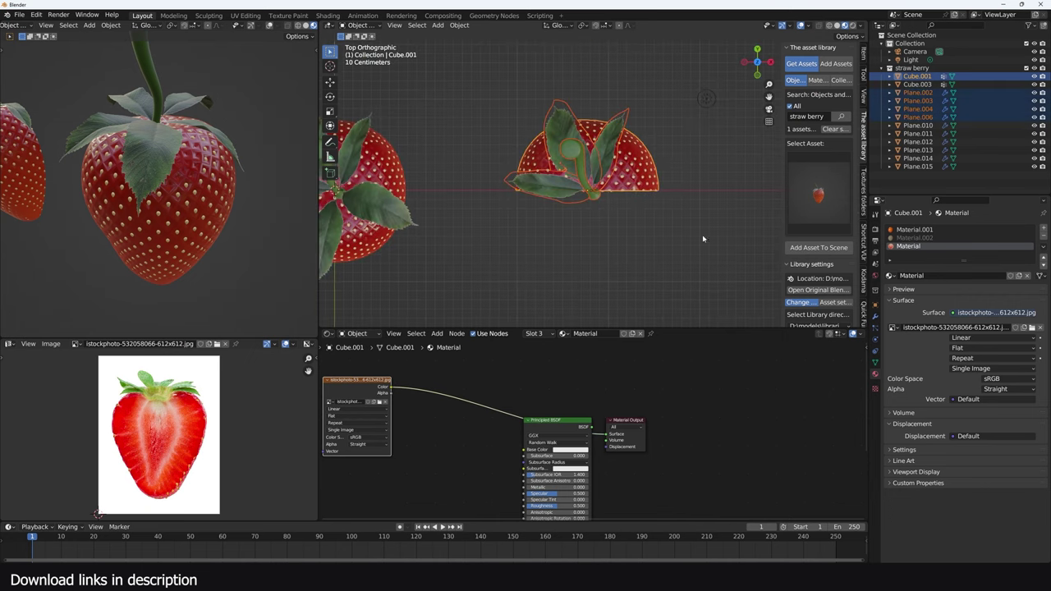
pyautogui.keyDown('shift'); pyautogui.moveTo(651, 222); pyautogui.dragTo(489, 216, button='middle'); pyautogui.keyUp('shift')
pyautogui.hotkey('shift', 'd')
pyautogui.press('x')
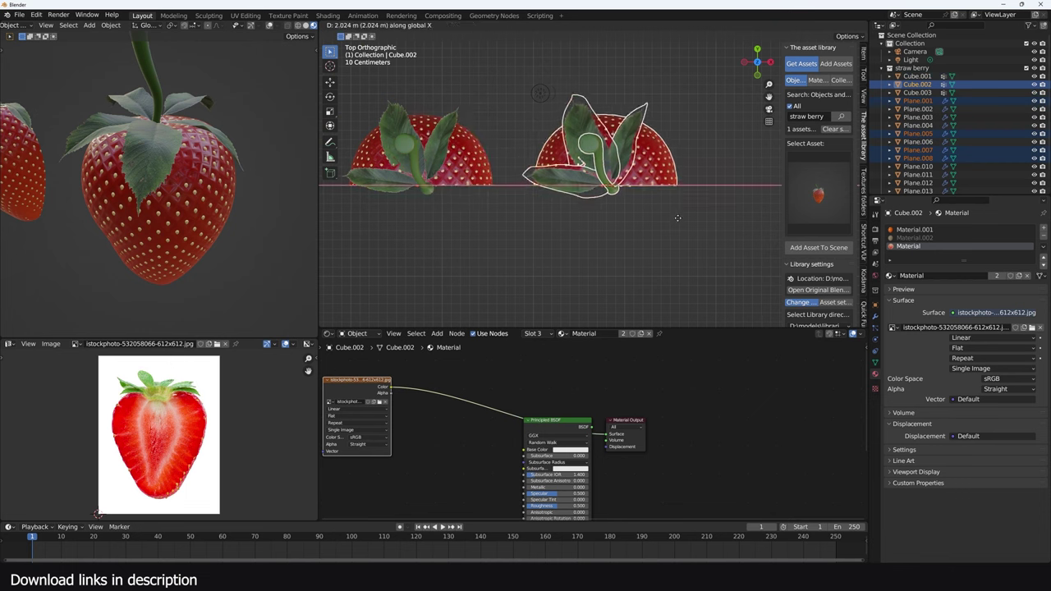
pyautogui.click(680, 177)
pyautogui.moveTo(679, 176); pyautogui.dragTo(812, 304, button='middle')
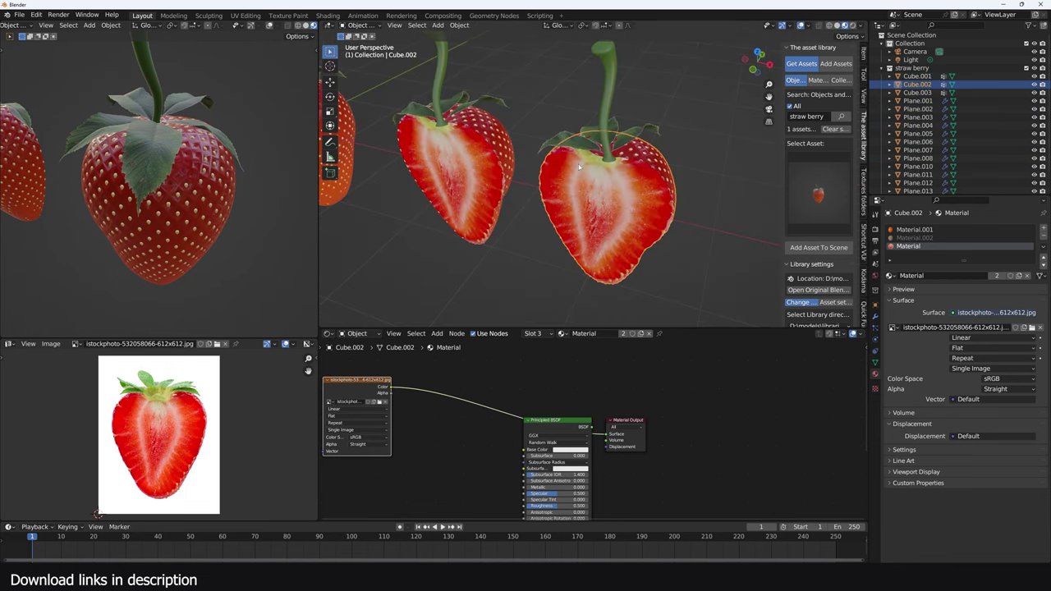
# Add a cube empty and give the duplicated half a Mirror modifier with Empty as mirror object and X bisect enabled.
pyautogui.hotkey('shift', 'a')
pyautogui.moveTo(575, 244)
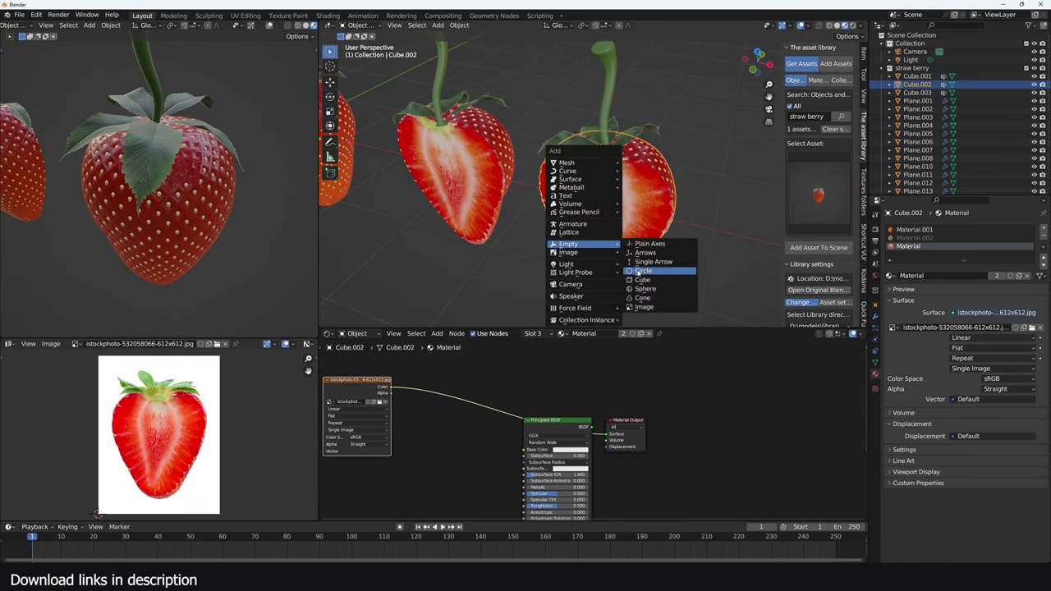
pyautogui.click(641, 280)
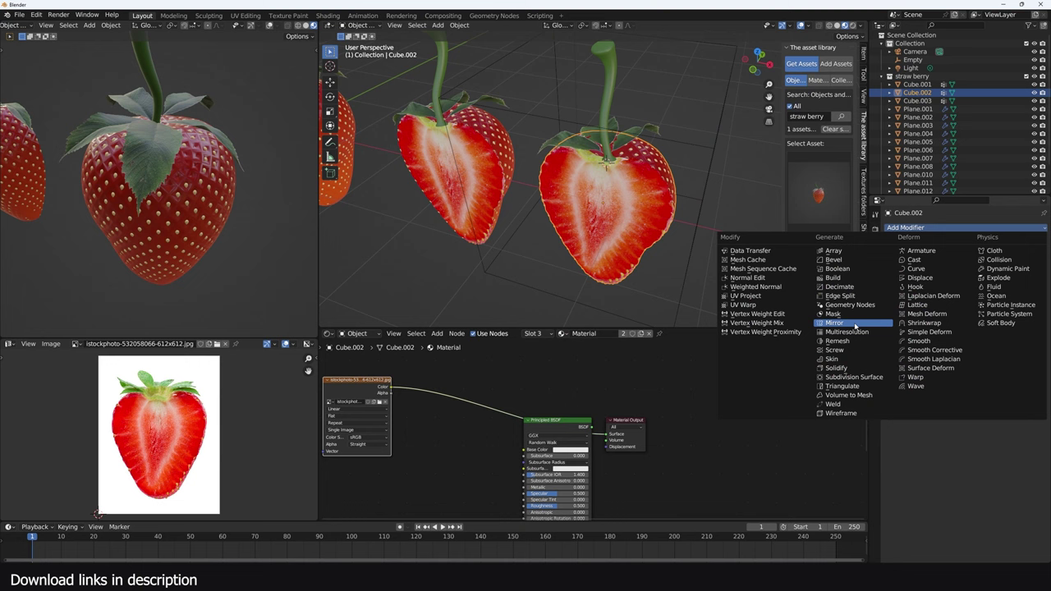
pyautogui.click(856, 257)
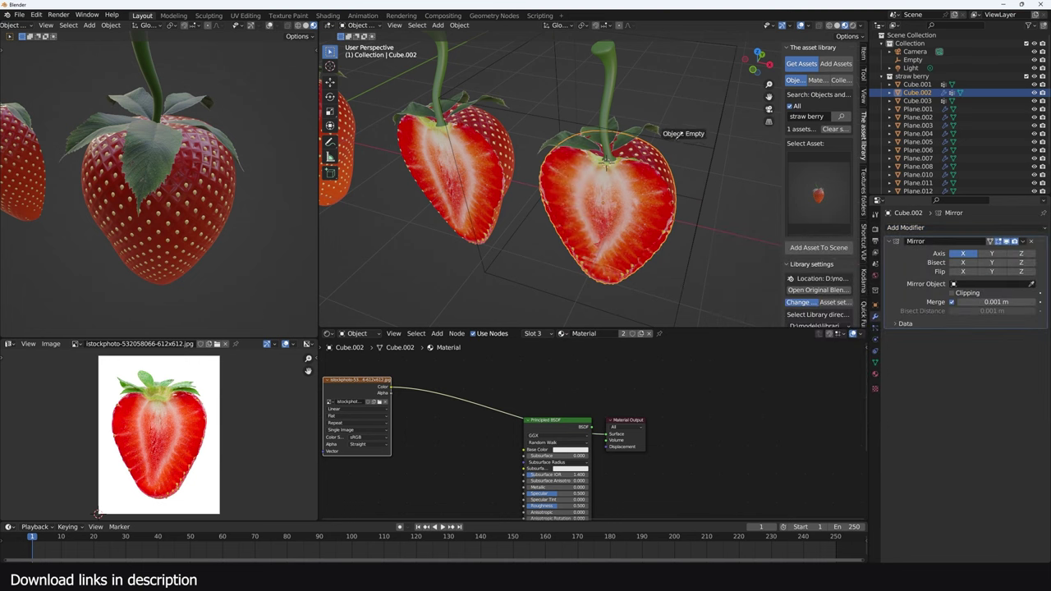
pyautogui.click(707, 138)
pyautogui.click(962, 262)
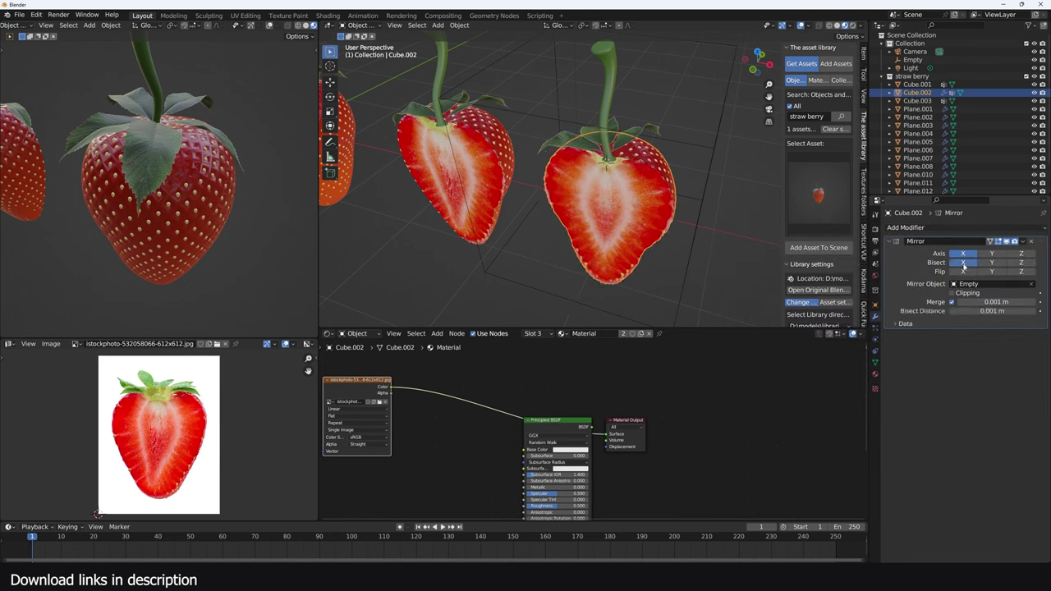
# Rotate the cube empty to about -27.6° around Z so the mirrored half strawberry becomes a narrower wedge.
pyautogui.click(702, 148)
pyautogui.click(715, 148)
pyautogui.press('r')
pyautogui.press('z')
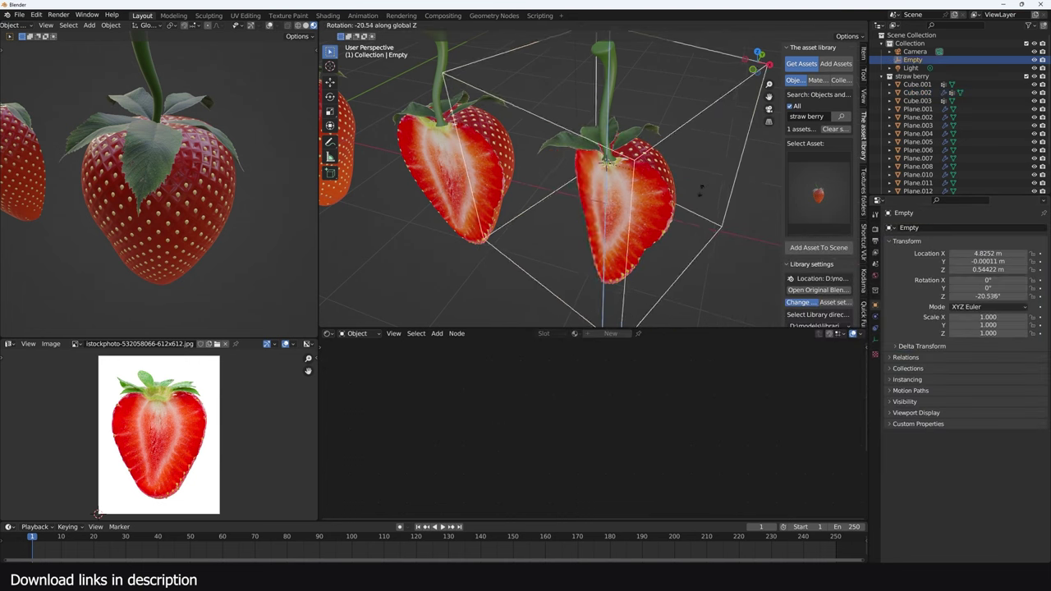
pyautogui.click(663, 204)
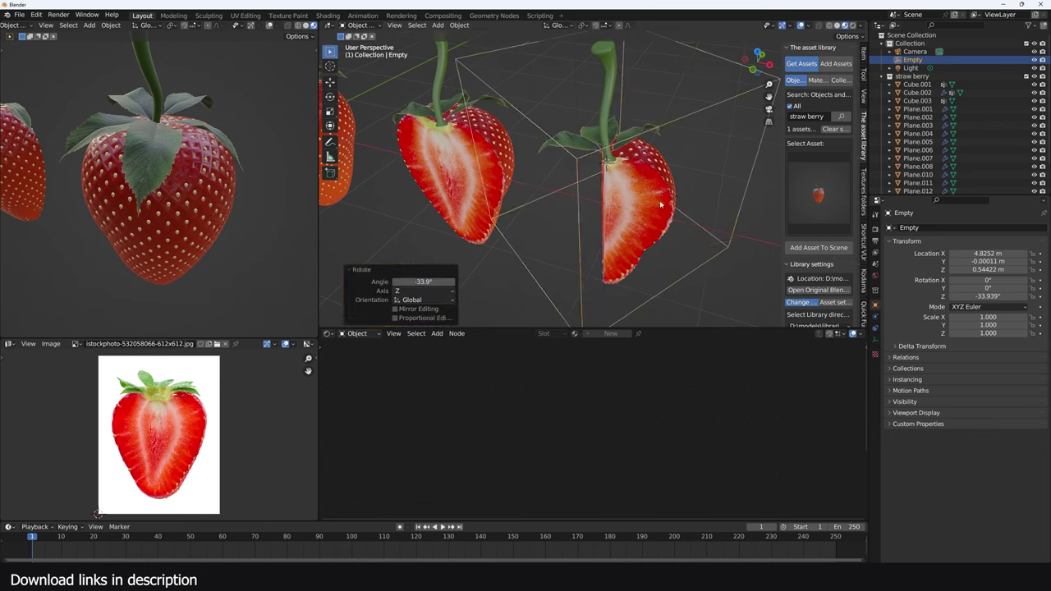
pyautogui.moveTo(663, 205); pyautogui.dragTo(776, 184, button='middle')
pyautogui.press('r')
pyautogui.press('z')
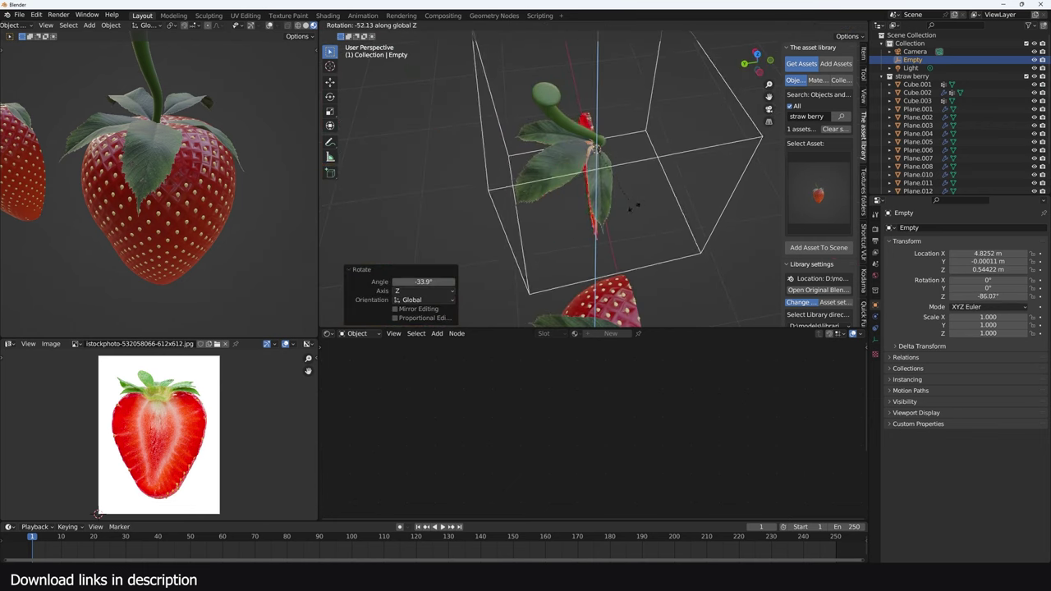
pyautogui.click(677, 149)
pyautogui.moveTo(678, 149); pyautogui.dragTo(534, 140, button='middle')
pyautogui.scroll(2, 533, 140)
# Delete the cube empty and join each strawberry's stem and leaves into its body as a single object.
pyautogui.click(612, 123)
pyautogui.moveTo(612, 123); pyautogui.dragTo(723, 123, button='middle')
pyautogui.scroll(3, 696, 124)
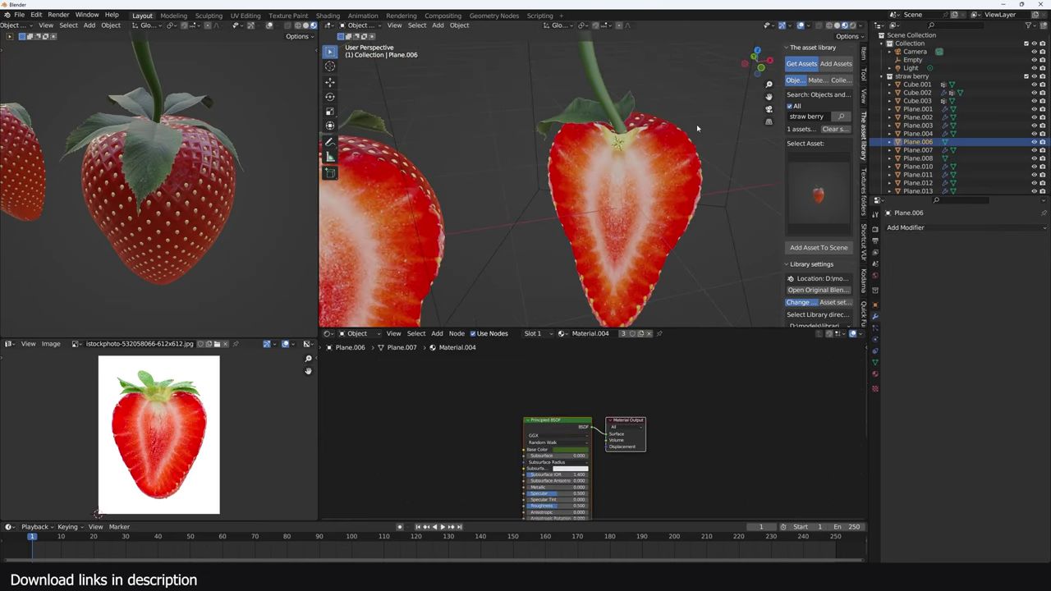
pyautogui.press('Delete')
pyautogui.click(690, 139)
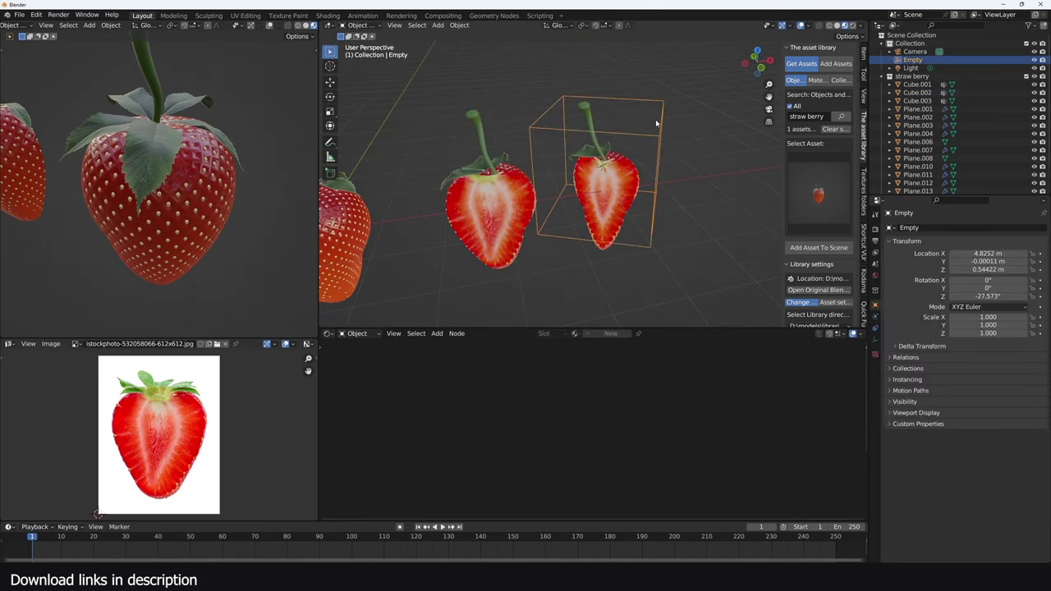
pyautogui.click(481, 161)
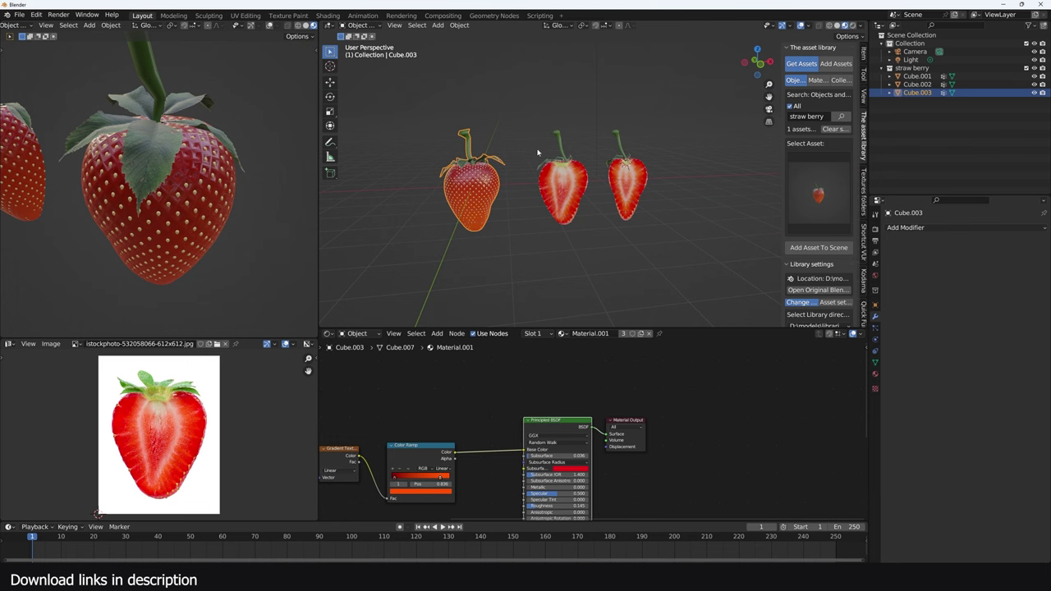
# Move the whole strawberry and both cut strawberries together away from the world origin, and select only the whole one.
pyautogui.hotkey('ctrl', 'i')
pyautogui.keyDown('shift'); pyautogui.click(457, 173); pyautogui.keyUp('shift')
pyautogui.press('g')
pyautogui.click(659, 169)
pyautogui.click(664, 175)
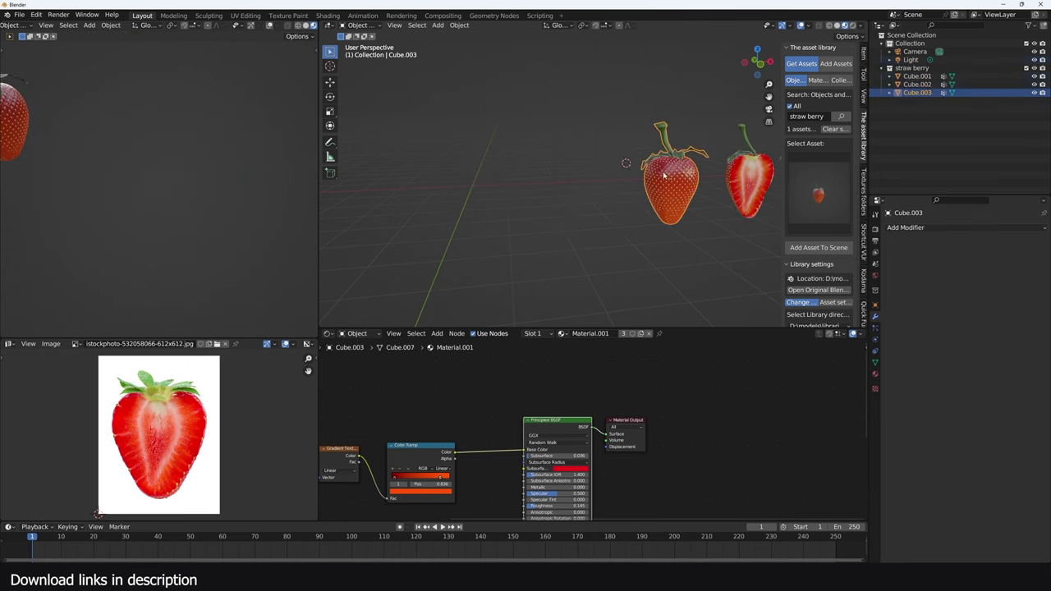
# Duplicate the whole strawberry and clear the copy's location to place it at the world origin.
pyautogui.hotkey('shift', 'd')
pyautogui.click(483, 171)
pyautogui.hotkey('alt', 'g')
pyautogui.scroll(2, 525, 197)
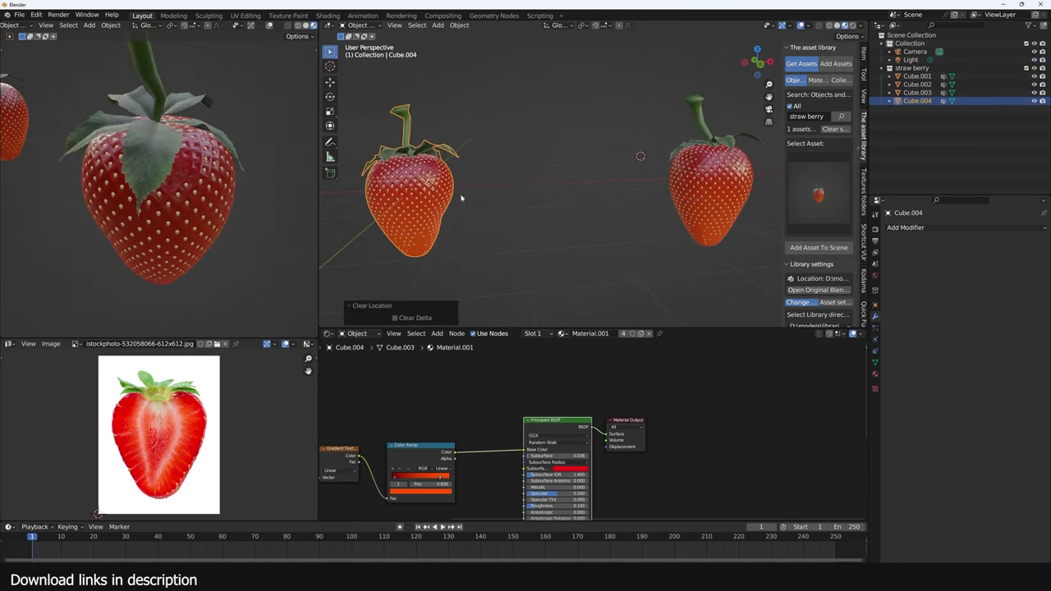
pyautogui.click(452, 198)
pyautogui.keyDown('shift'); pyautogui.moveTo(585, 216); pyautogui.dragTo(609, 214, button='middle'); pyautogui.keyUp('shift')
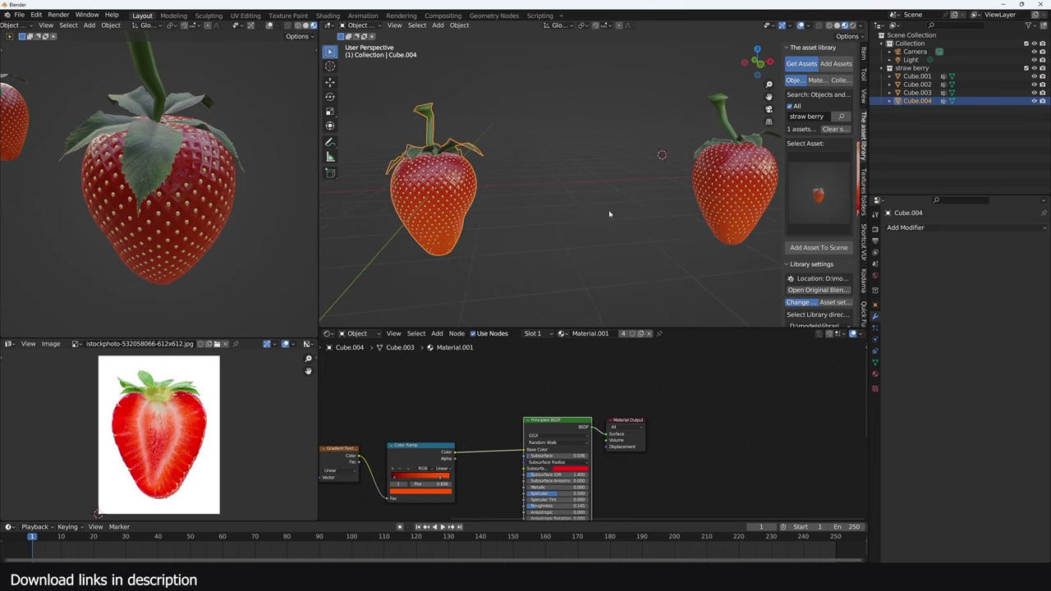
# Add an emitter particle system to the strawberry copy at the origin and play the animation to preview it.
pyautogui.click(875, 332)
pyautogui.click(1041, 231)
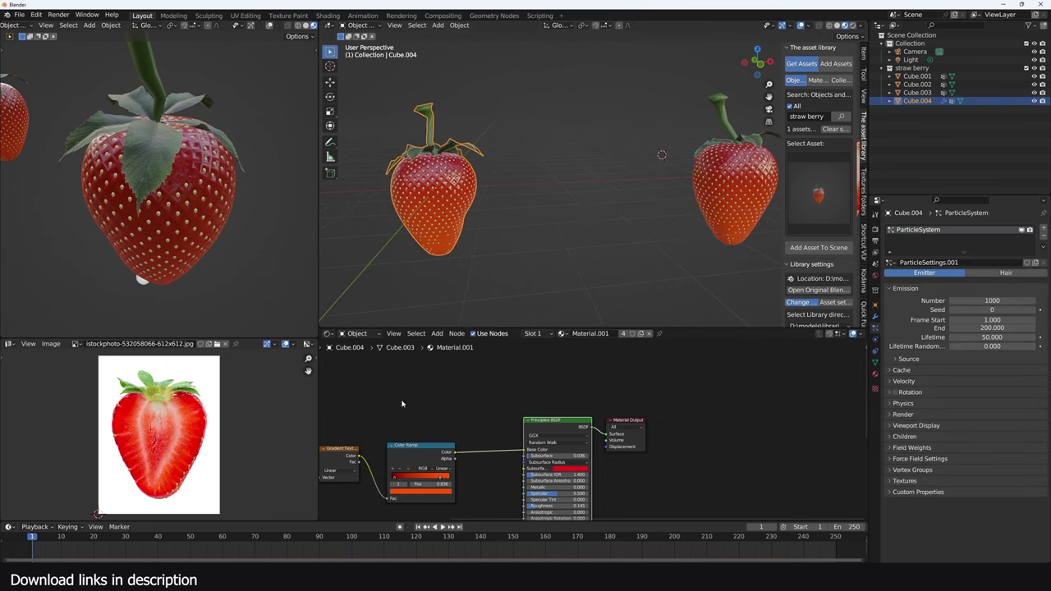
pyautogui.press('space')
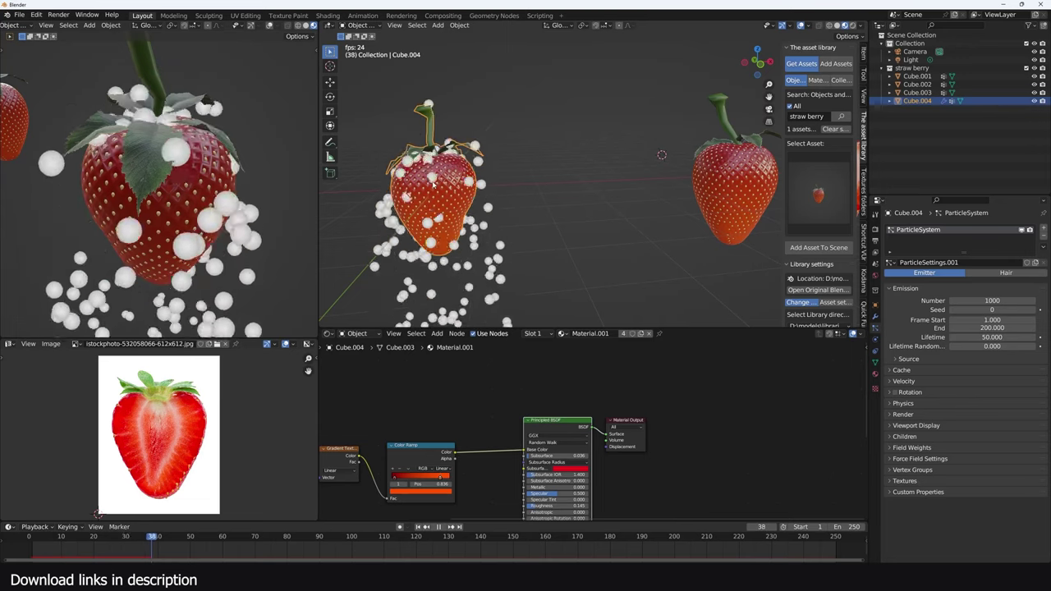
pyautogui.press('Escape')
# Add an Explode modifier after the particle system on the strawberry at the origin and play the animation.
pyautogui.click(874, 316)
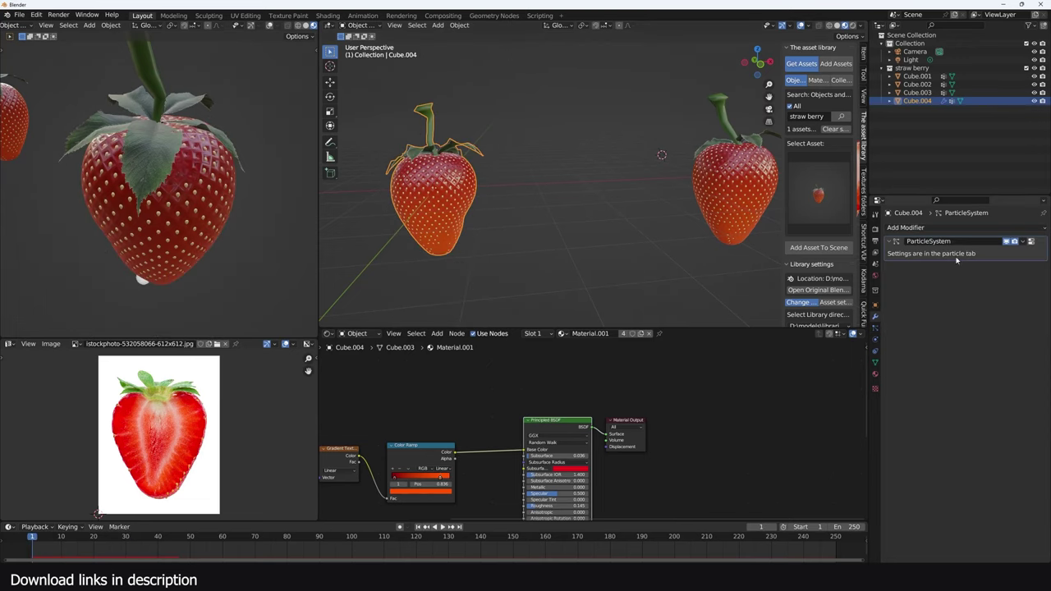
pyautogui.click(991, 234)
pyautogui.click(997, 279)
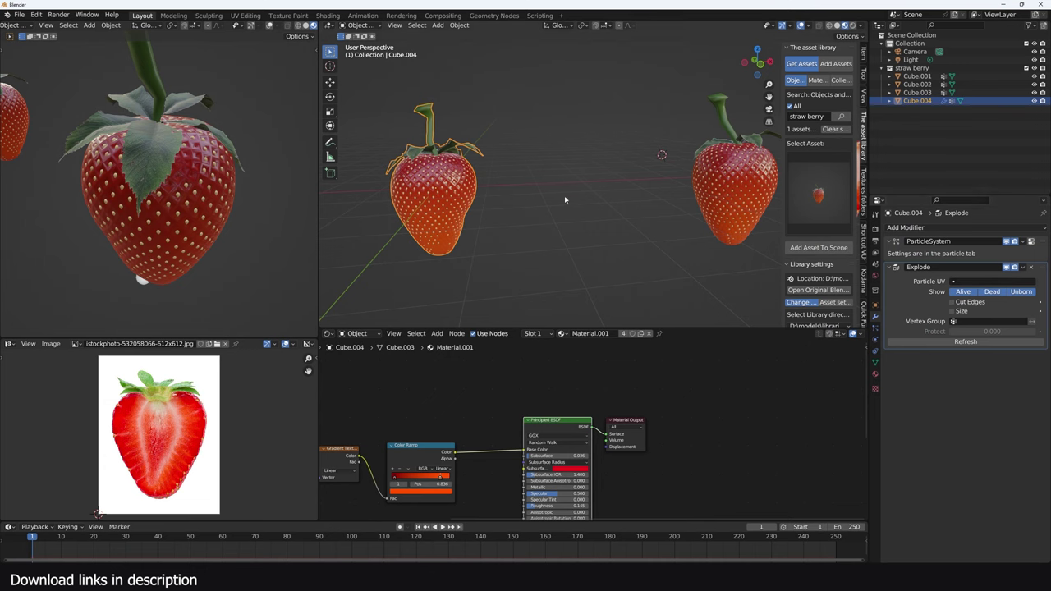
pyautogui.press('space')
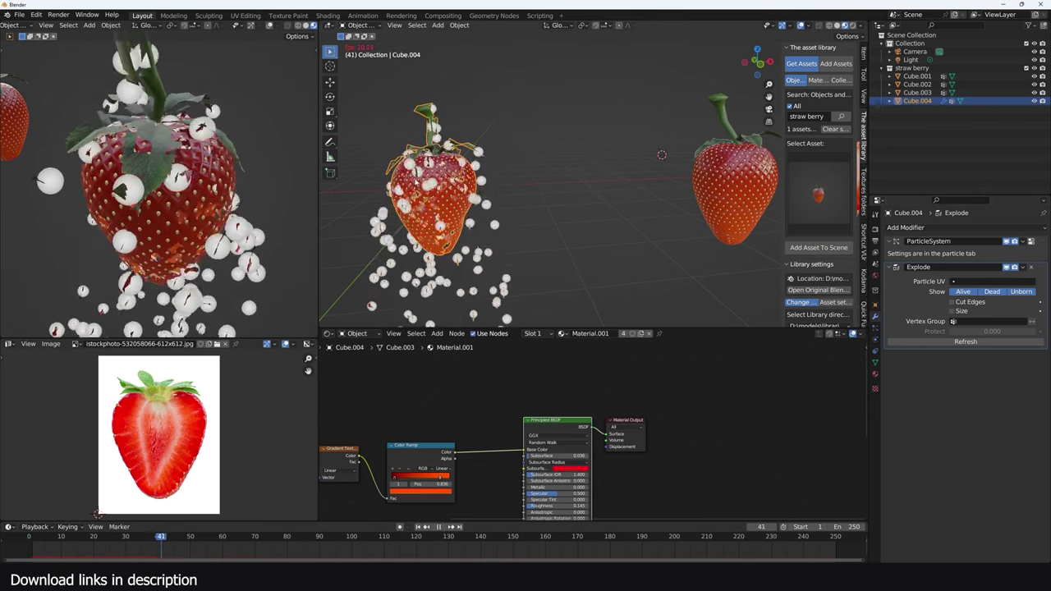
pyautogui.press('space')
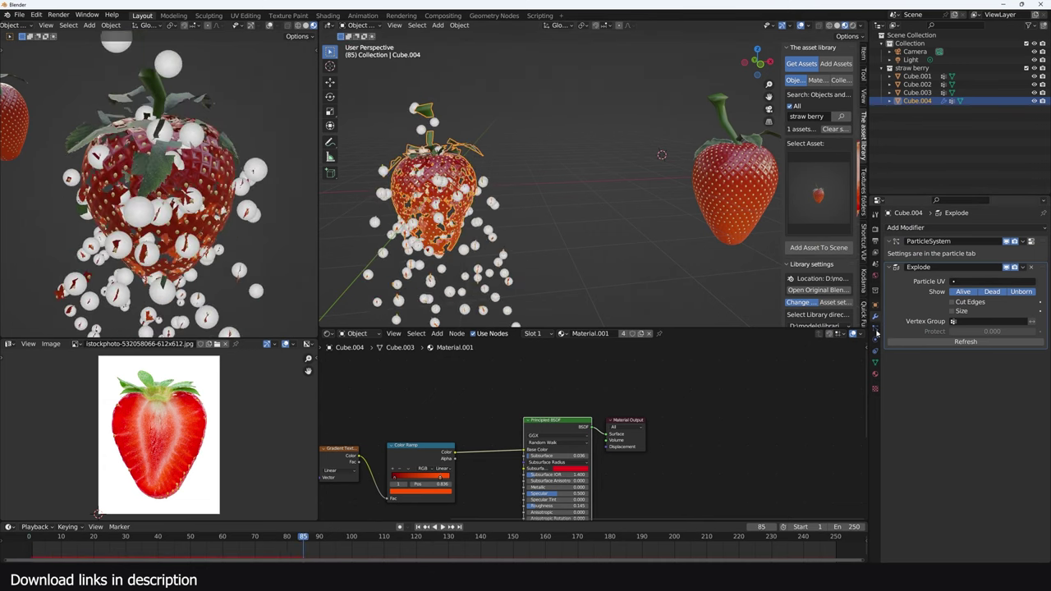
# Set the particle system's Render As option to None and replay the explosion from the first frame.
pyautogui.click(875, 328)
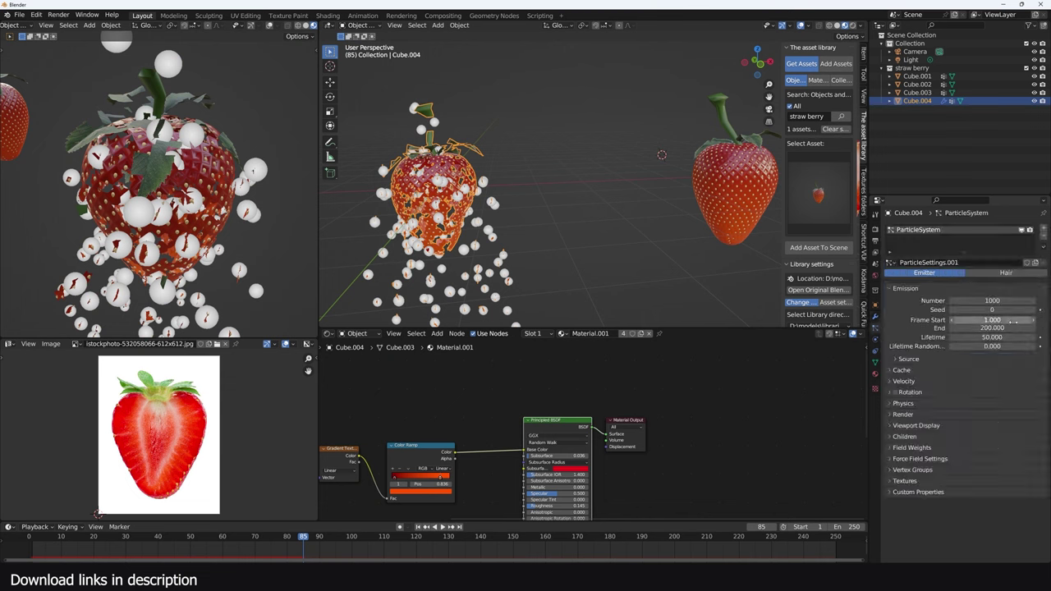
pyautogui.click(875, 317)
pyautogui.click(875, 304)
pyautogui.click(875, 317)
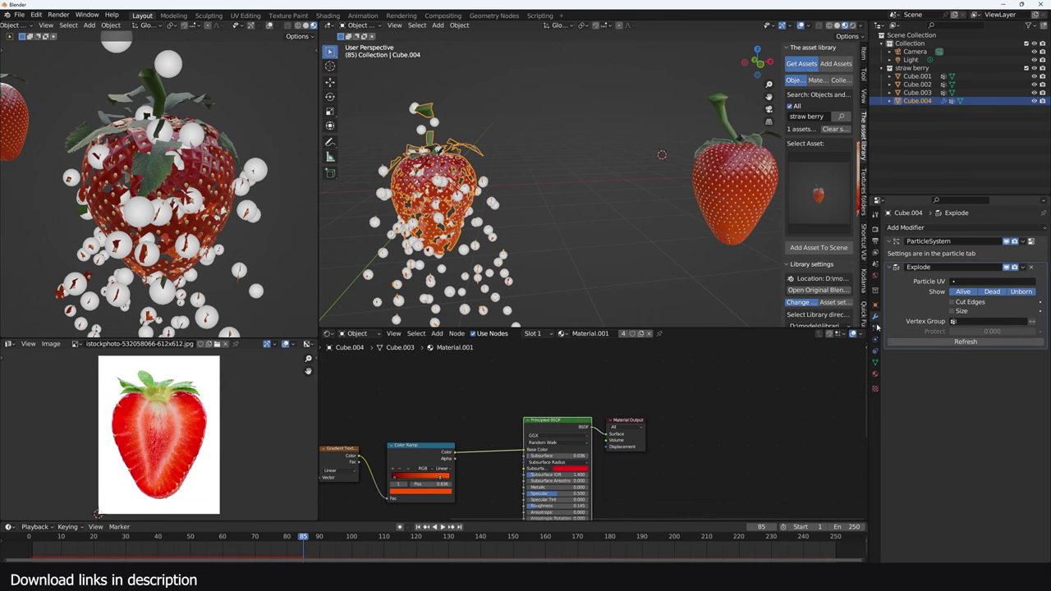
pyautogui.click(875, 328)
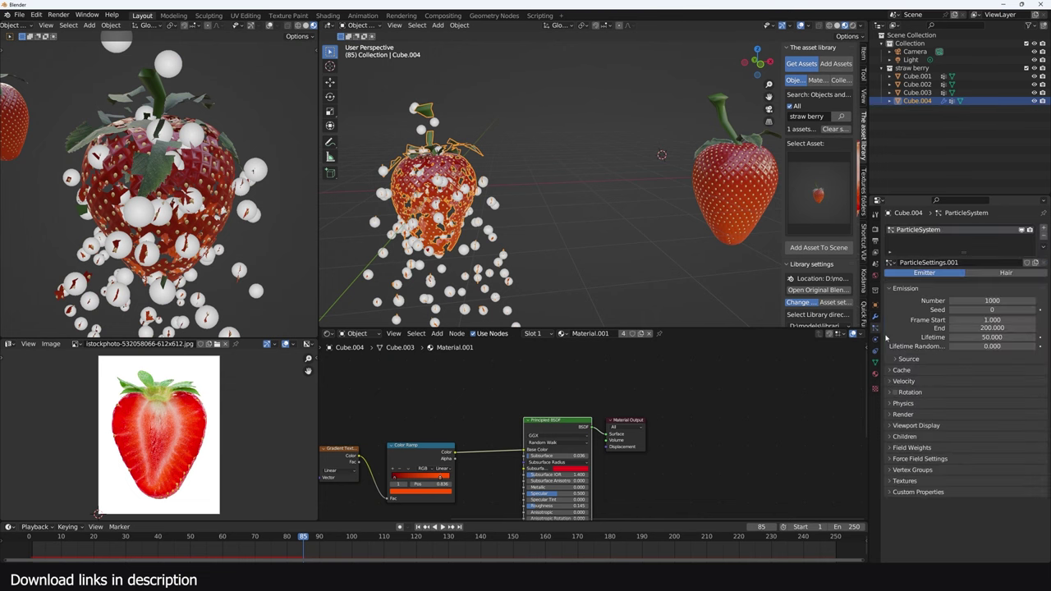
pyautogui.click(926, 414)
pyautogui.click(984, 427)
pyautogui.click(977, 436)
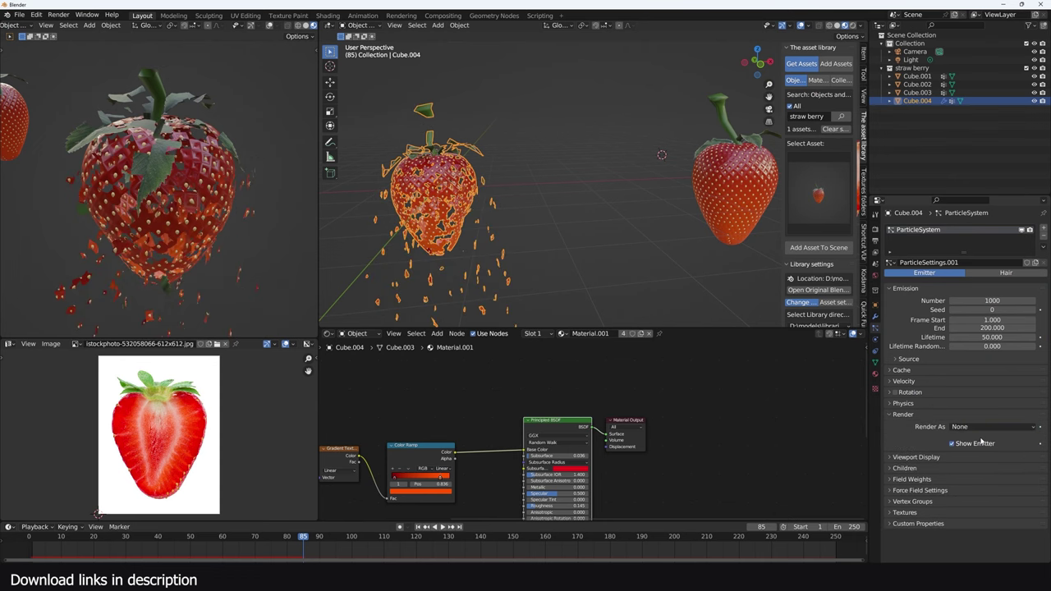
pyautogui.hotkey('shift', 'Left')
pyautogui.press('space')
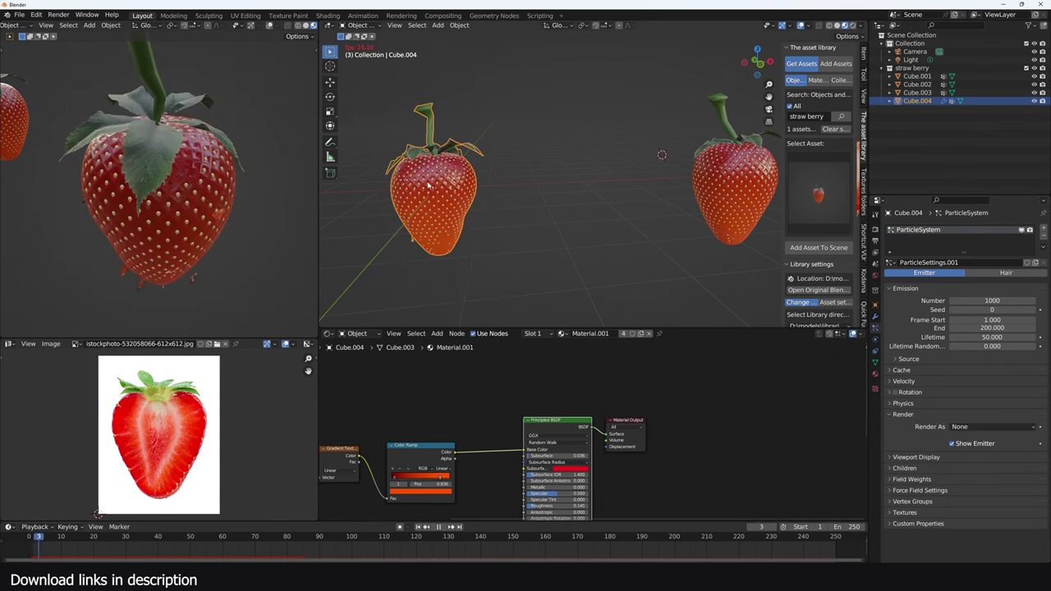
pyautogui.press('space')
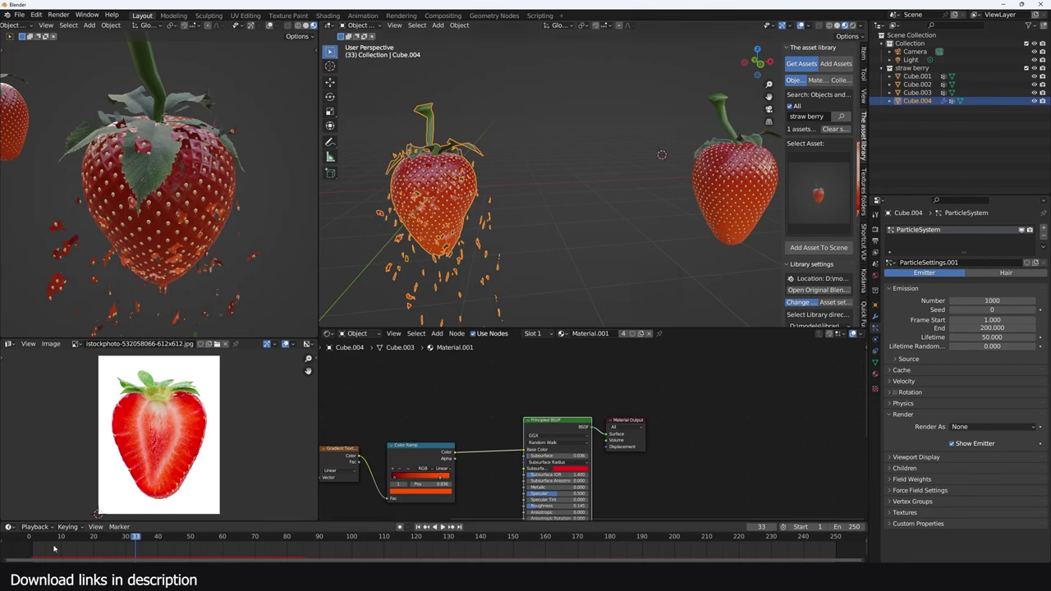
# Set the particle emission to start at frame 10 and end at frame 11 with a Number of 20, and replay the animation.
pyautogui.click(958, 320)
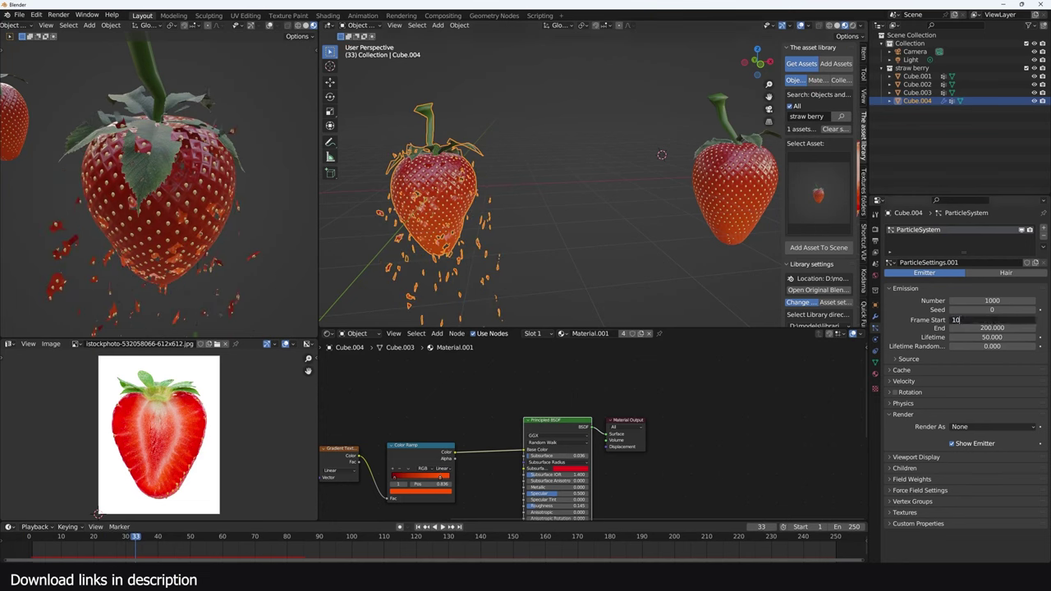
pyautogui.press('Tab')
pyautogui.press('Return')
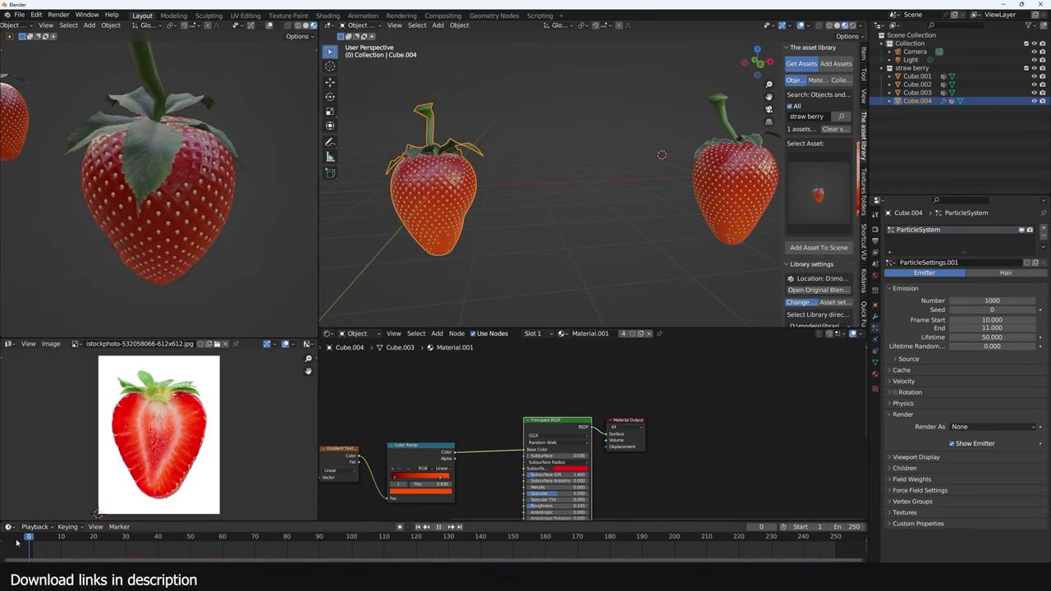
pyautogui.hotkey('shift', 'Left')
pyautogui.press('space')
pyautogui.press('Escape')
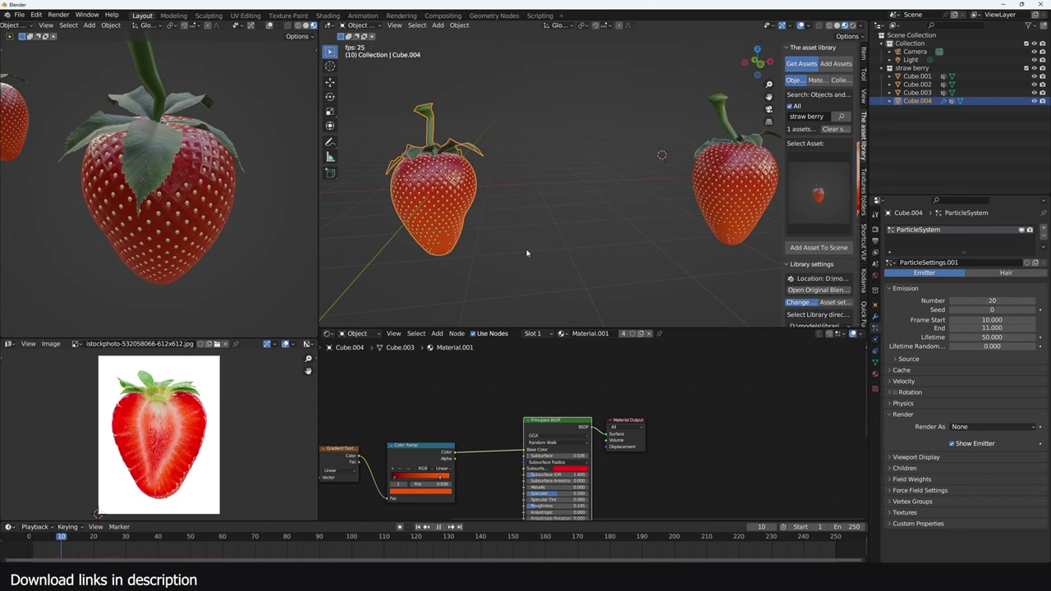
# Set the particles' Normal velocity to 20 m/s and replay the strawberry explosion from the first frame.
pyautogui.press('Escape')
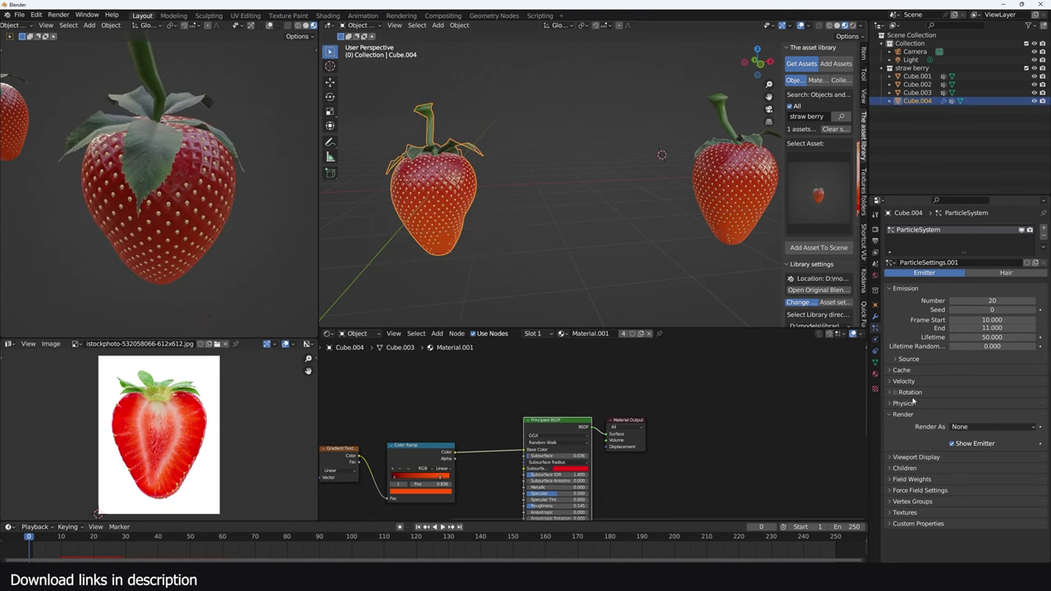
pyautogui.click(898, 381)
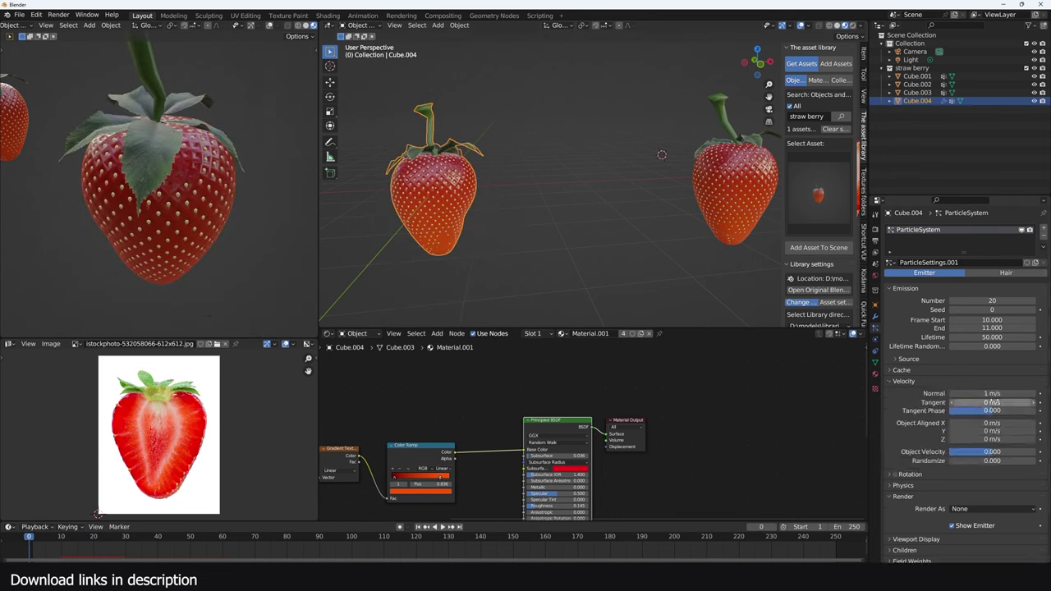
pyautogui.click(991, 393)
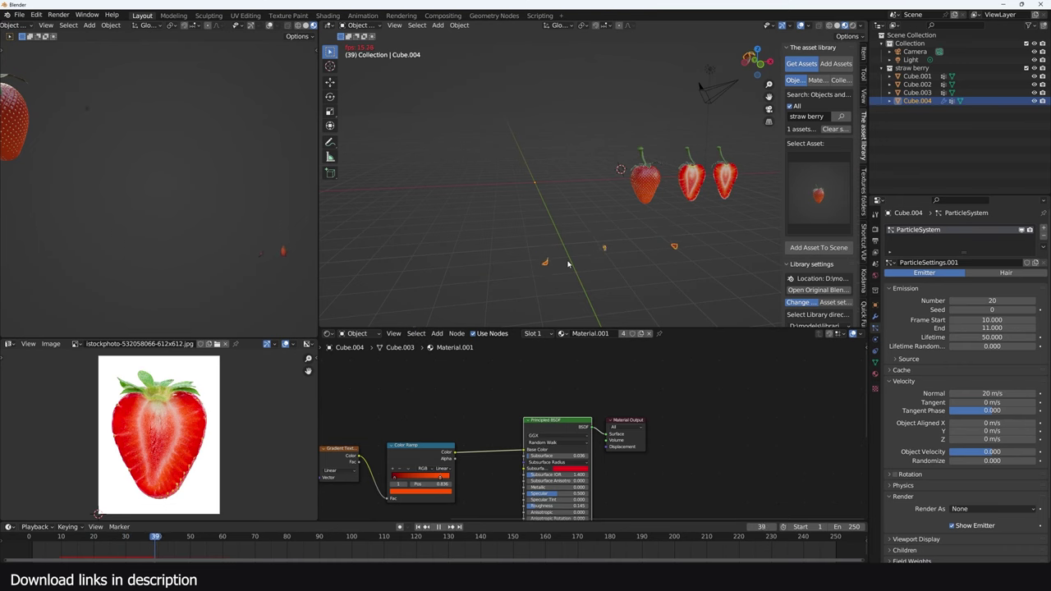
pyautogui.press('Escape')
pyautogui.press('space')
pyautogui.press('Escape')
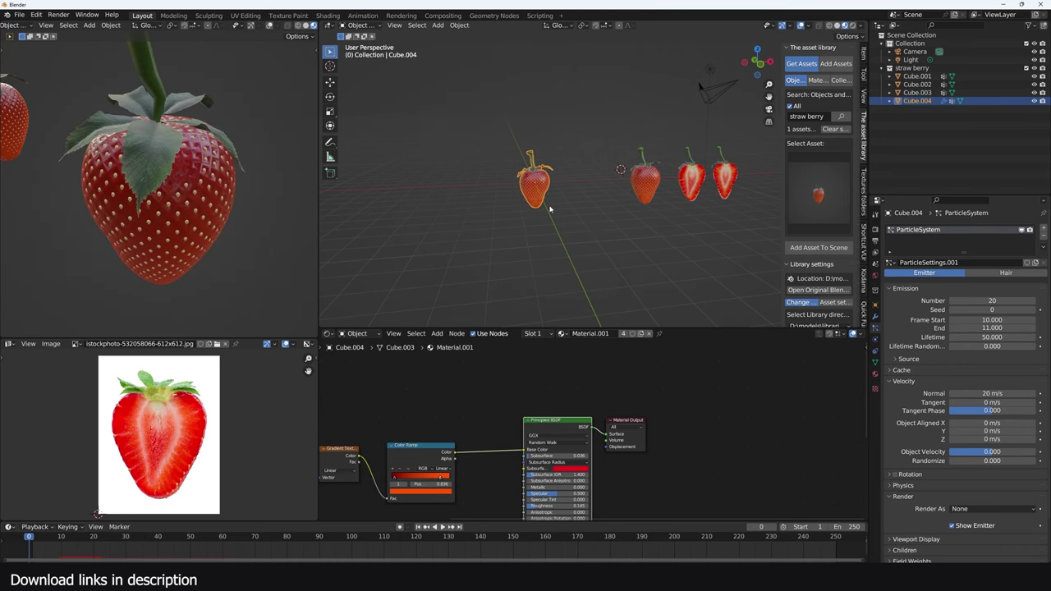
# Snap the 3D cursor to the strawberry at the origin and add a cube there with a level 2 subdivision.
pyautogui.scroll(6, 550, 186)
pyautogui.hotkey('shift', 's')
pyautogui.click(499, 272)
pyautogui.hotkey('shift', 'a')
pyautogui.moveTo(501, 119)
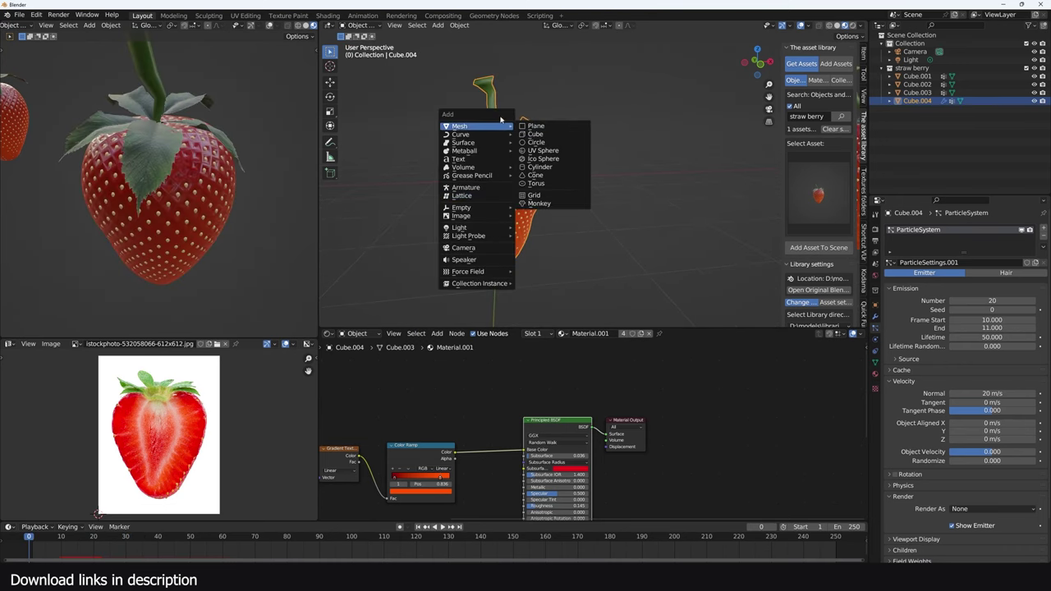
pyautogui.click(534, 134)
pyautogui.hotkey('ctrl', '2')
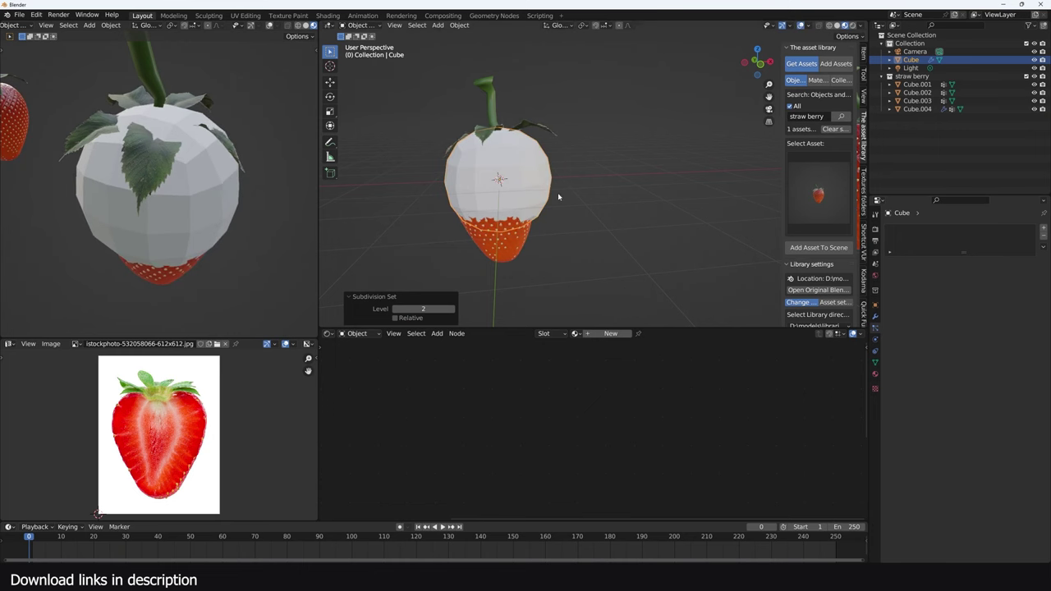
# Shrink the subdivided cube to fit inside the strawberry, then move it about 1.53 m along X beside the strawberry.
pyautogui.press('g')
pyautogui.click(540, 217)
pyautogui.press('s')
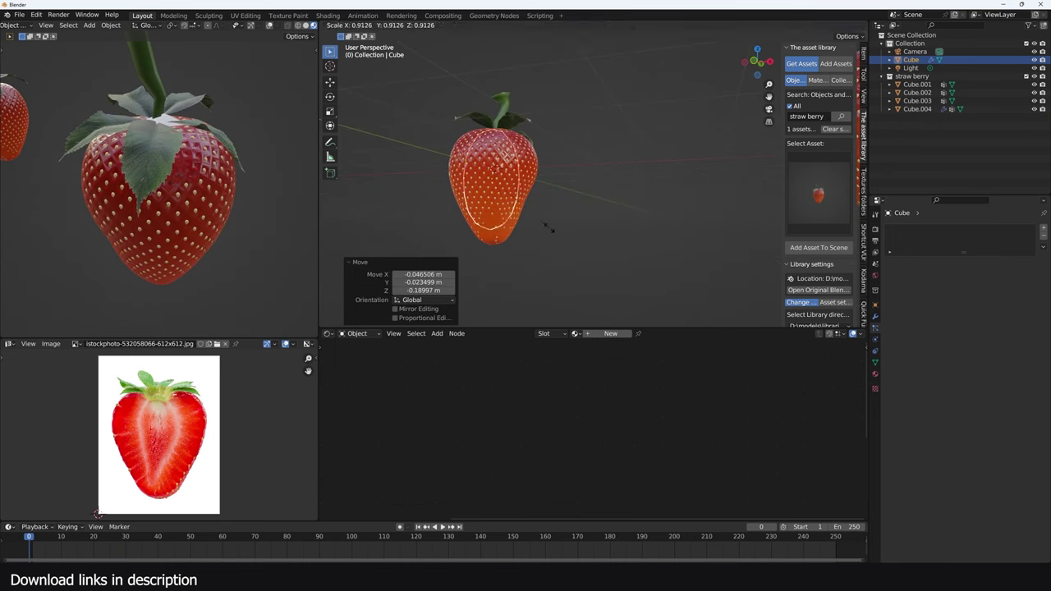
pyautogui.click(550, 228)
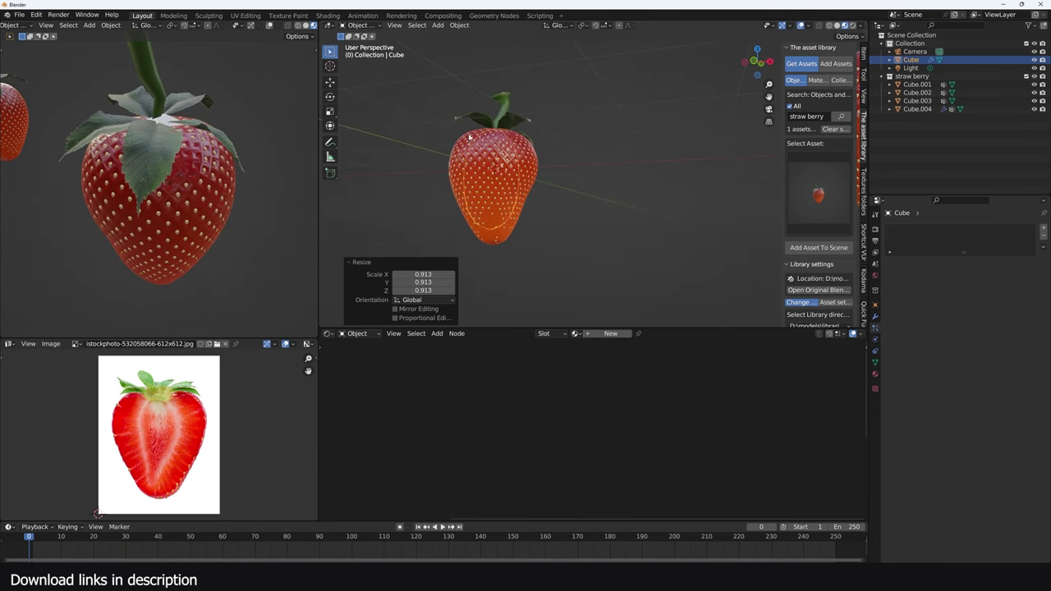
pyautogui.click(469, 138)
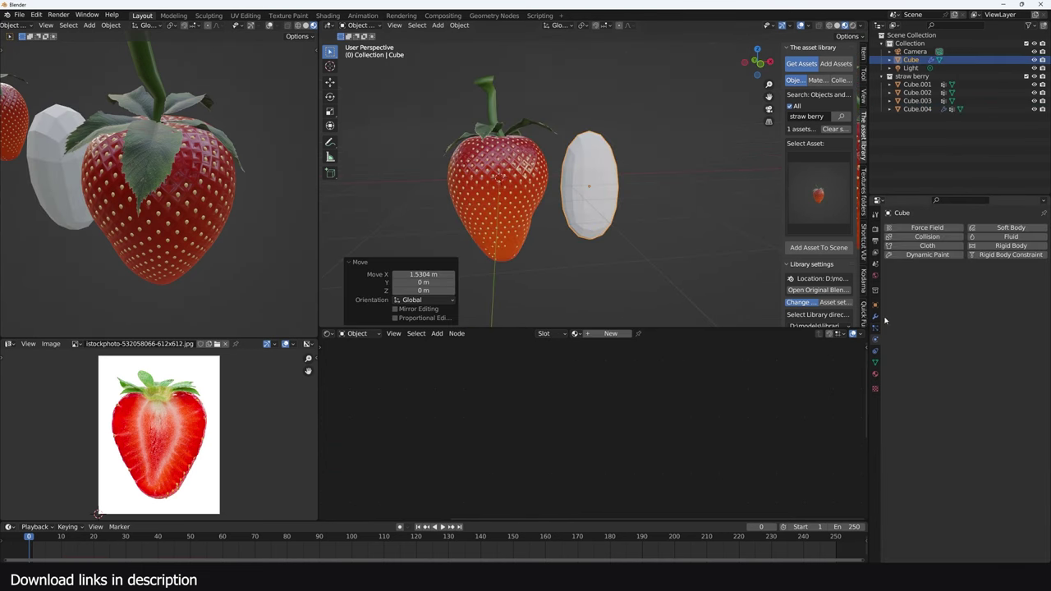
# Add a particle system to the rounded cube, assign it the existing explosion particle settings, and preview the animation.
pyautogui.click(875, 327)
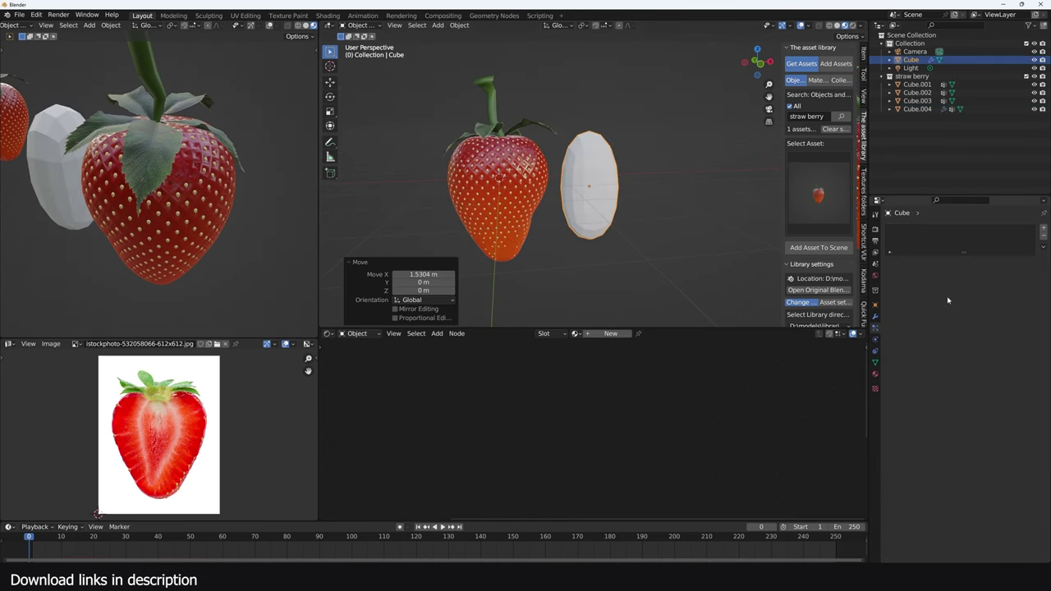
pyautogui.click(1042, 229)
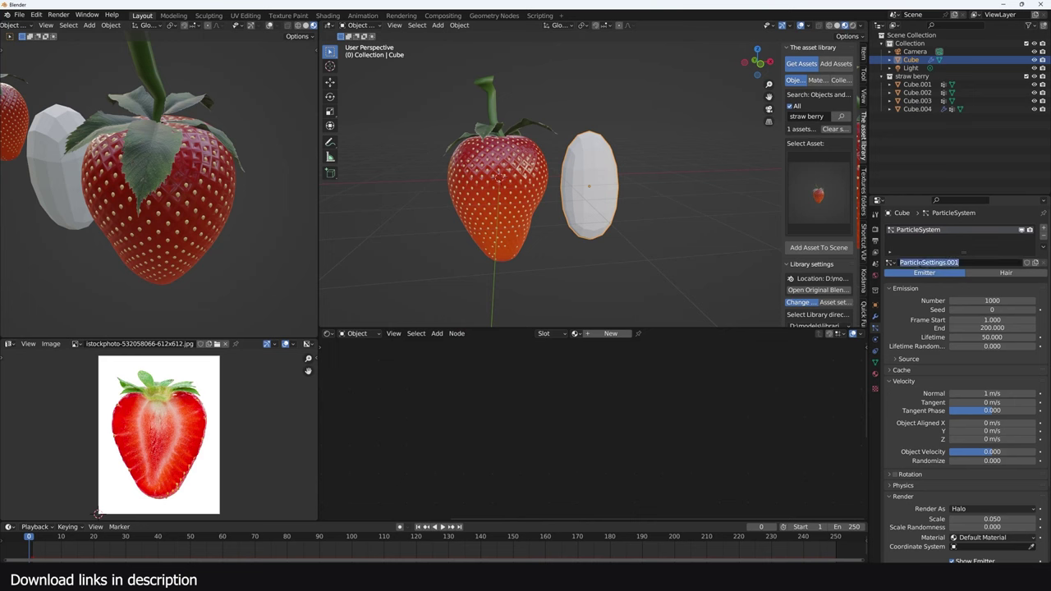
pyautogui.click(890, 263)
pyautogui.click(917, 274)
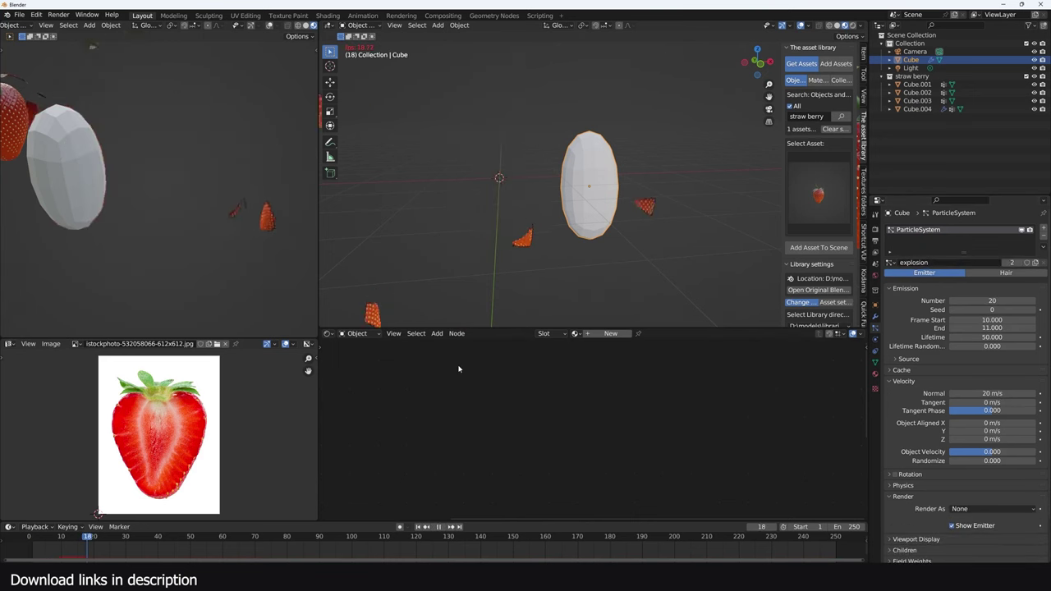
pyautogui.press('Escape')
# Make the rounded cube's explosion settings a single-user copy and set Render As to Collection.
pyautogui.scroll(-3, 977, 464)
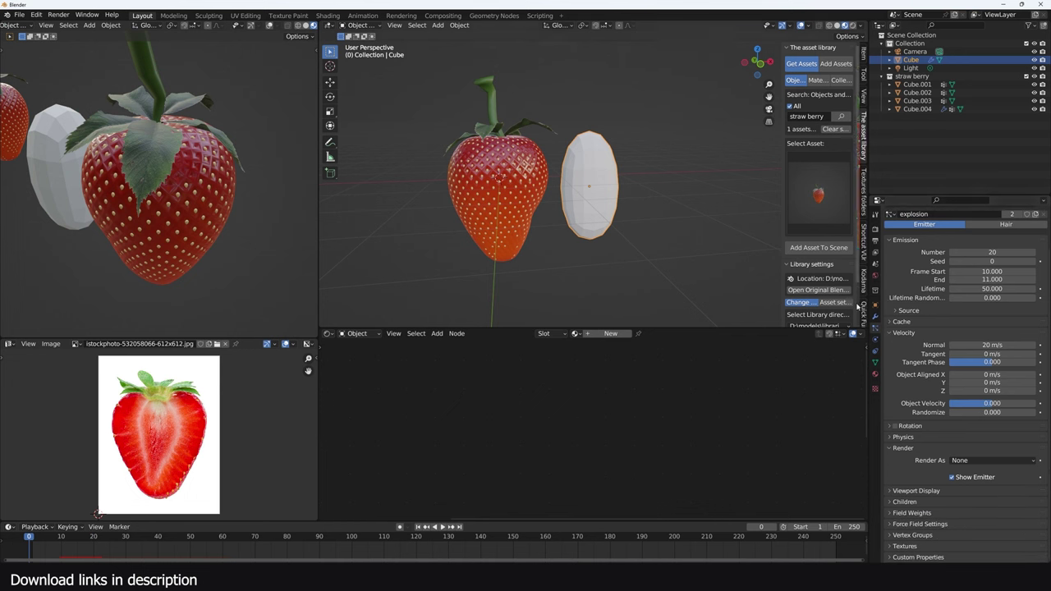
pyautogui.scroll(3, 993, 345)
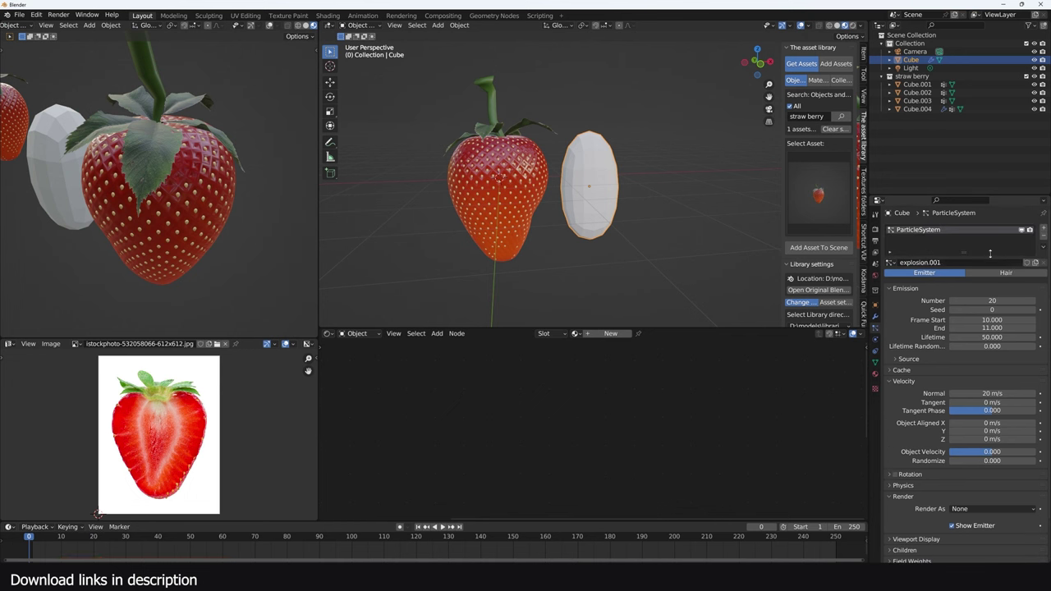
pyautogui.click(993, 510)
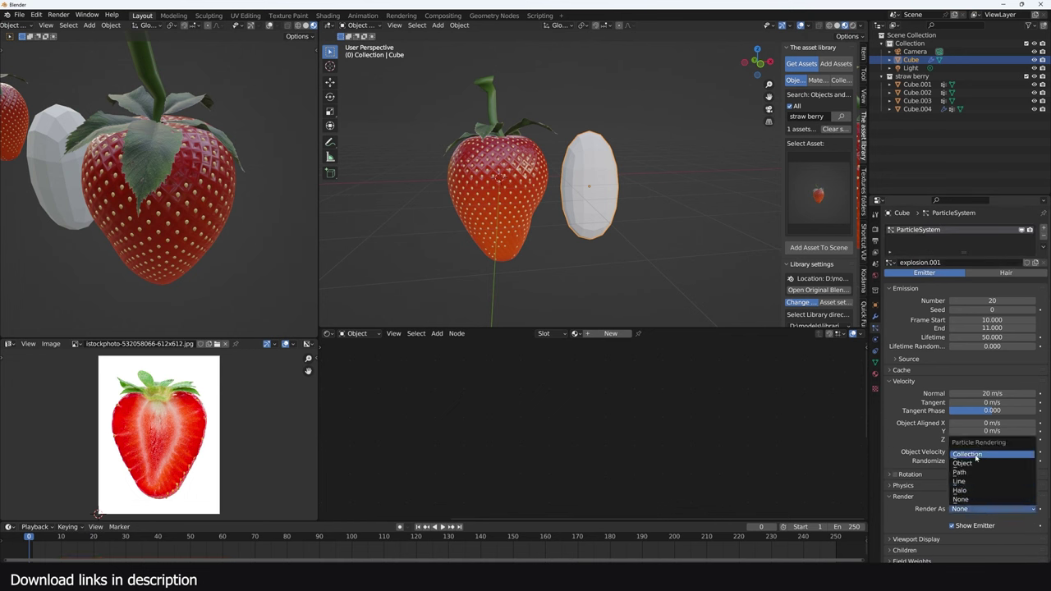
pyautogui.click(977, 456)
# Delete the light from the scene.
pyautogui.scroll(-4, 635, 246)
pyautogui.keyDown('shift'); pyautogui.moveTo(636, 177); pyautogui.dragTo(558, 199, button='middle'); pyautogui.keyUp('shift')
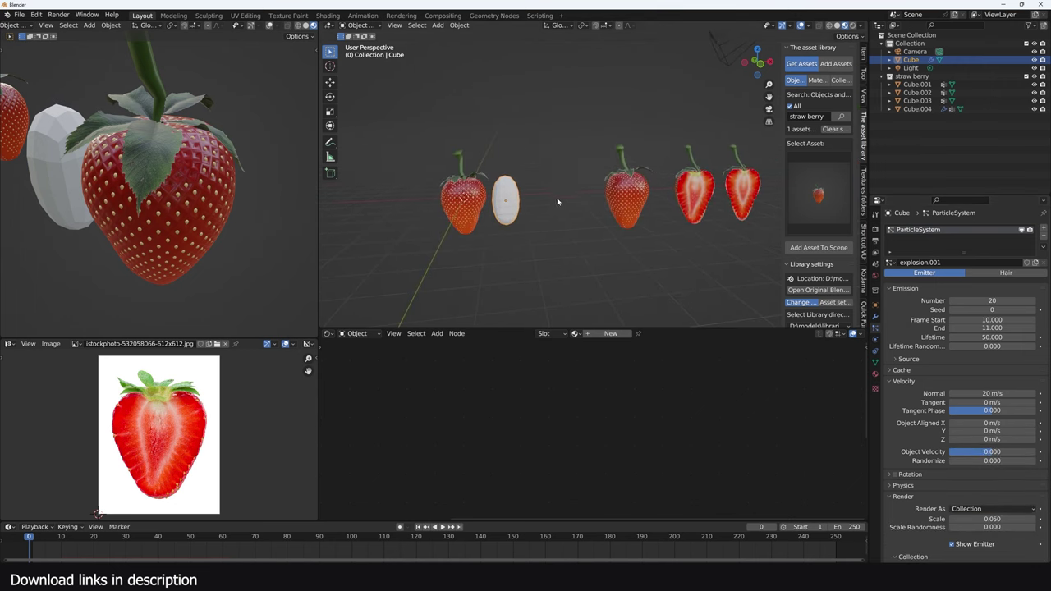
pyautogui.keyDown('shift'); pyautogui.moveTo(722, 202); pyautogui.dragTo(591, 227, button='middle'); pyautogui.keyUp('shift')
pyautogui.click(599, 109)
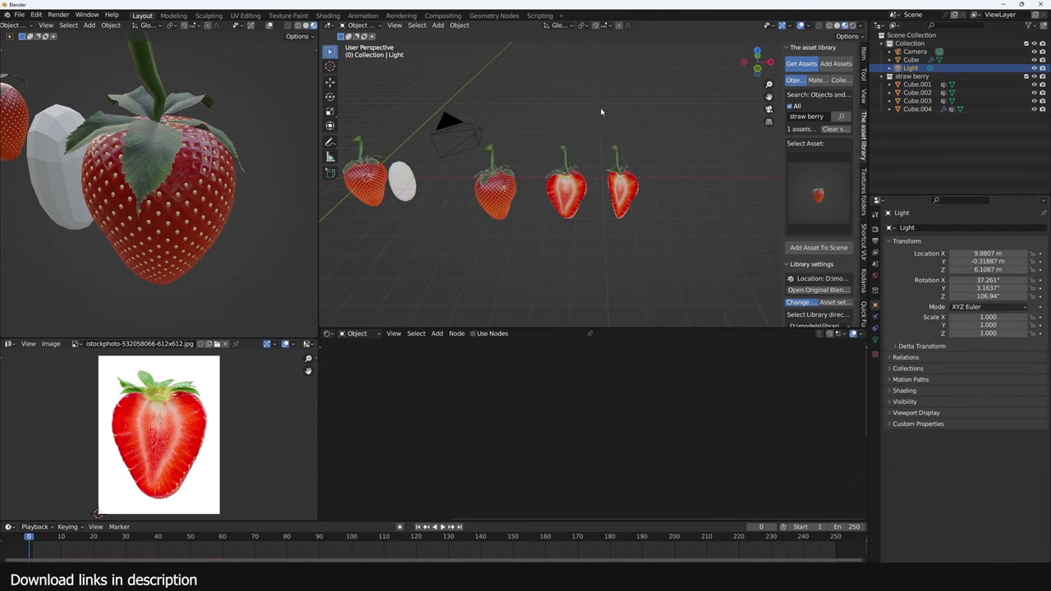
pyautogui.press('x')
pyautogui.click(601, 110)
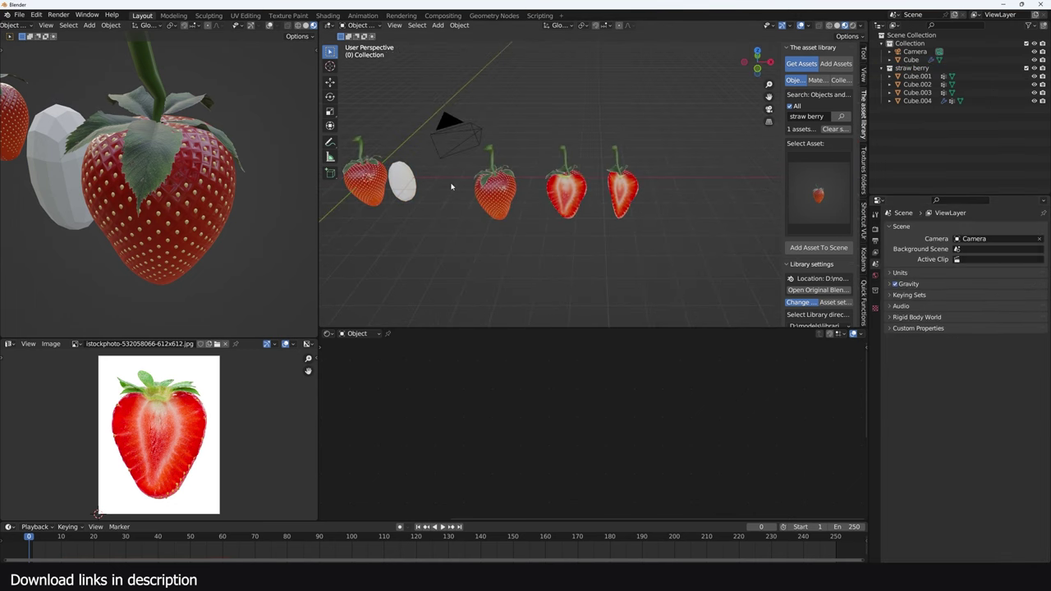
# Move the whole strawberry and the two cut strawberries away from the origin into a new collection named berries.
pyautogui.press('m')
pyautogui.click(579, 204)
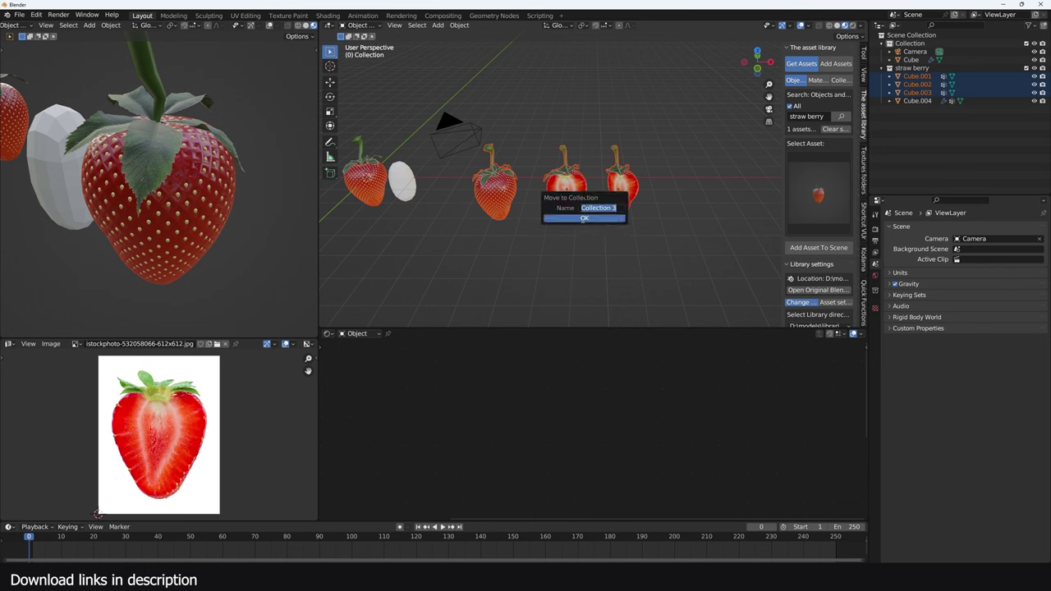
pyautogui.write('berries')
pyautogui.press('Return')
pyautogui.press('Return')
pyautogui.click(587, 222)
# Duplicate the narrower cut strawberry and place the copy beside it along the X axis.
pyautogui.scroll(3, 586, 215)
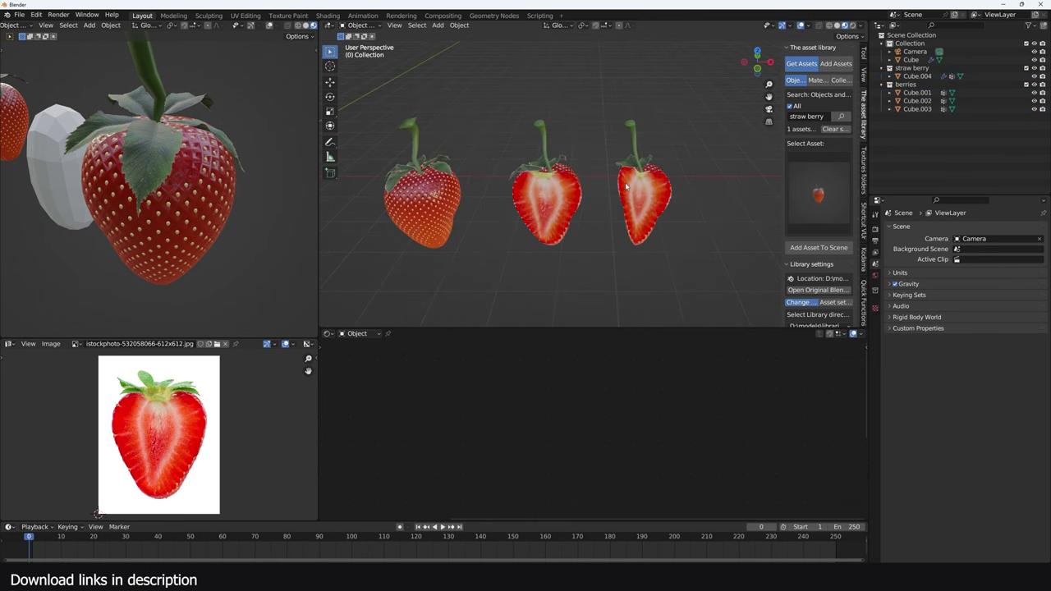
pyautogui.keyDown('shift'); pyautogui.moveTo(609, 185); pyautogui.dragTo(521, 205, button='middle'); pyautogui.keyUp('shift')
pyautogui.click(613, 202)
pyautogui.hotkey('shift', 'd')
pyautogui.press('x')
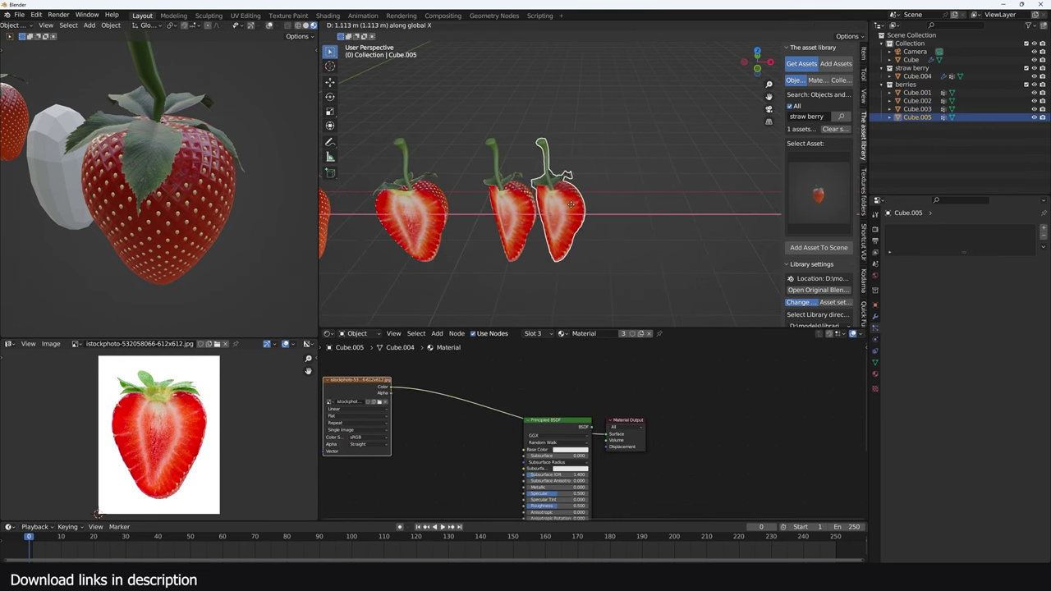
pyautogui.click(585, 207)
# Separate the duplicate's stem and leaves into individual objects and move the leaves away from the fruit.
pyautogui.scroll(4, 585, 208)
pyautogui.press('Tab')
pyautogui.hotkey('alt', 'a')
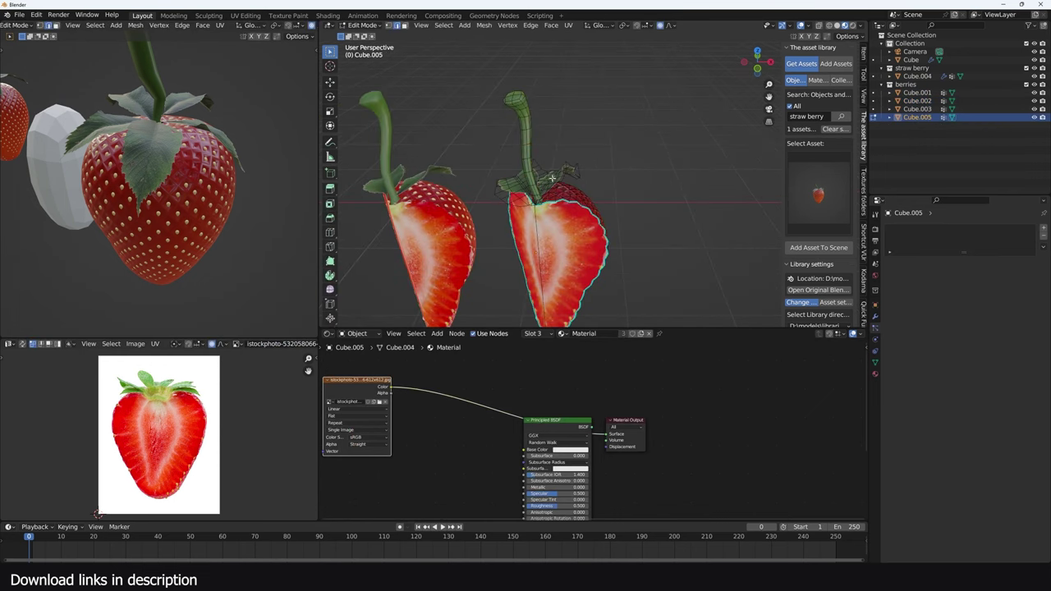
pyautogui.click(552, 177)
pyautogui.hotkey('ctrl', 'l')
pyautogui.press('p')
pyautogui.click(556, 178)
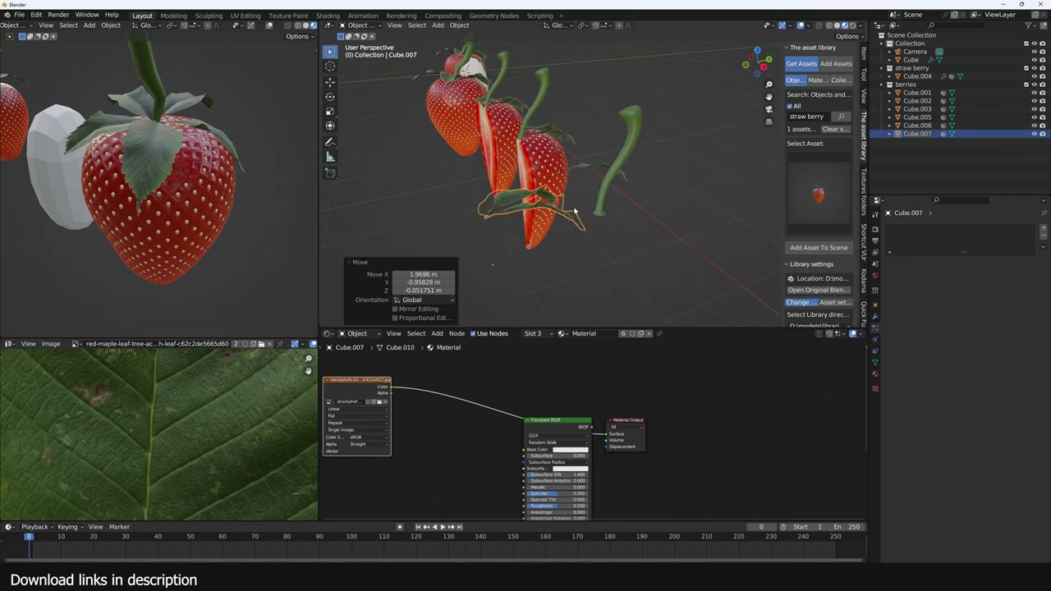
pyautogui.click(577, 211)
pyautogui.moveTo(576, 211); pyautogui.dragTo(591, 186, button='middle')
# Add a cube with a level 2 subdivision next to the loose leaves and shade it smooth.
pyautogui.hotkey('shift', 'a')
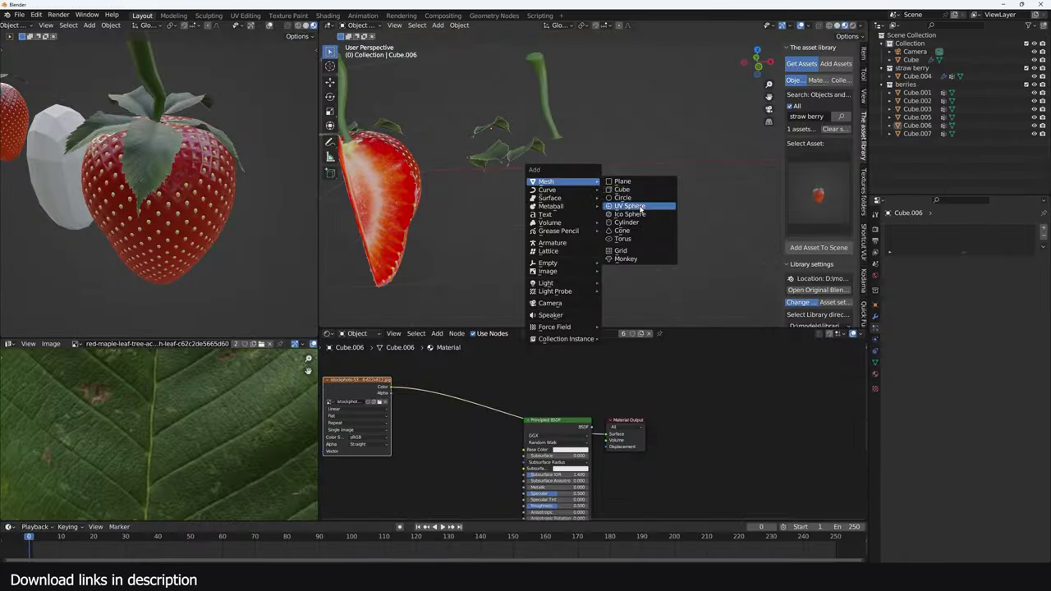
pyautogui.click(637, 205)
pyautogui.rightClick(654, 202)
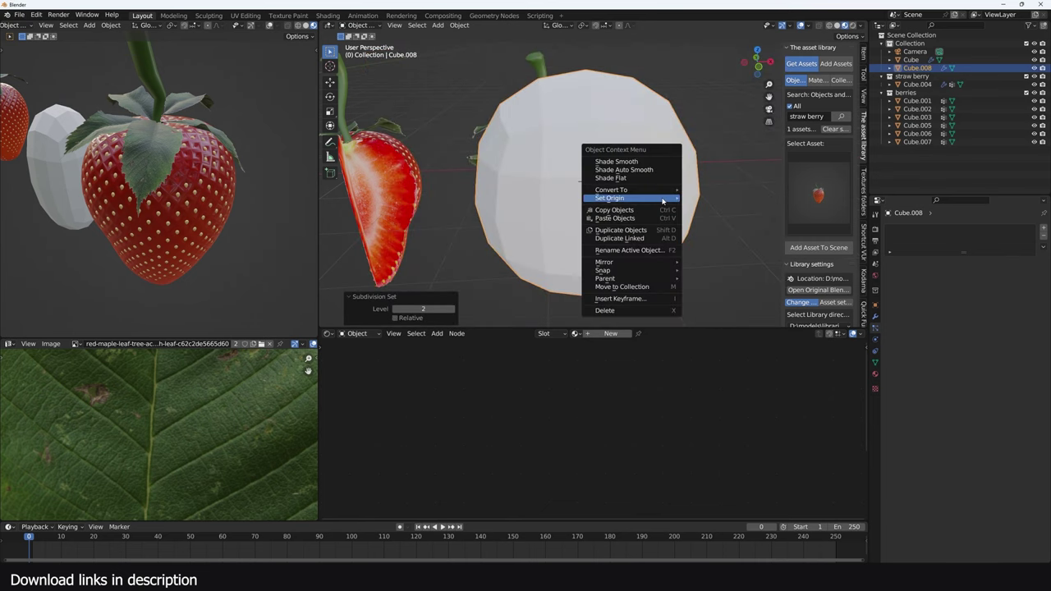
pyautogui.click(616, 161)
# Scale the smooth ball to 0.437 and give it a new material with a Glass BSDF shader.
pyautogui.press('s')
pyautogui.click(642, 288)
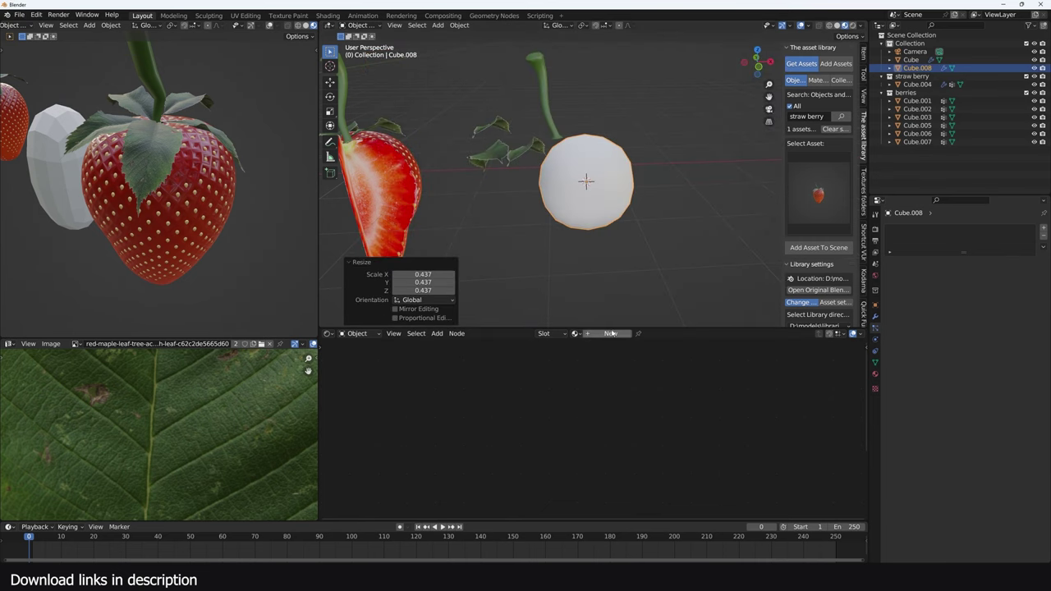
pyautogui.click(612, 333)
pyautogui.scroll(5, 573, 388)
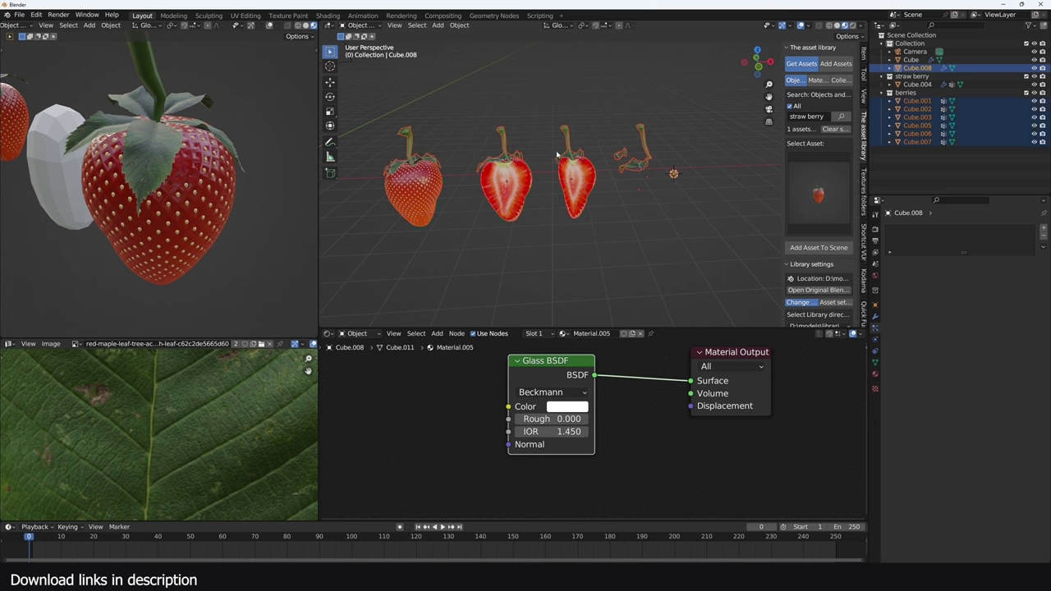
# Move the berries, loose stem, leaves and glass ball into the straw berry collection.
pyautogui.click(556, 154)
pyautogui.scroll(-4, 555, 161)
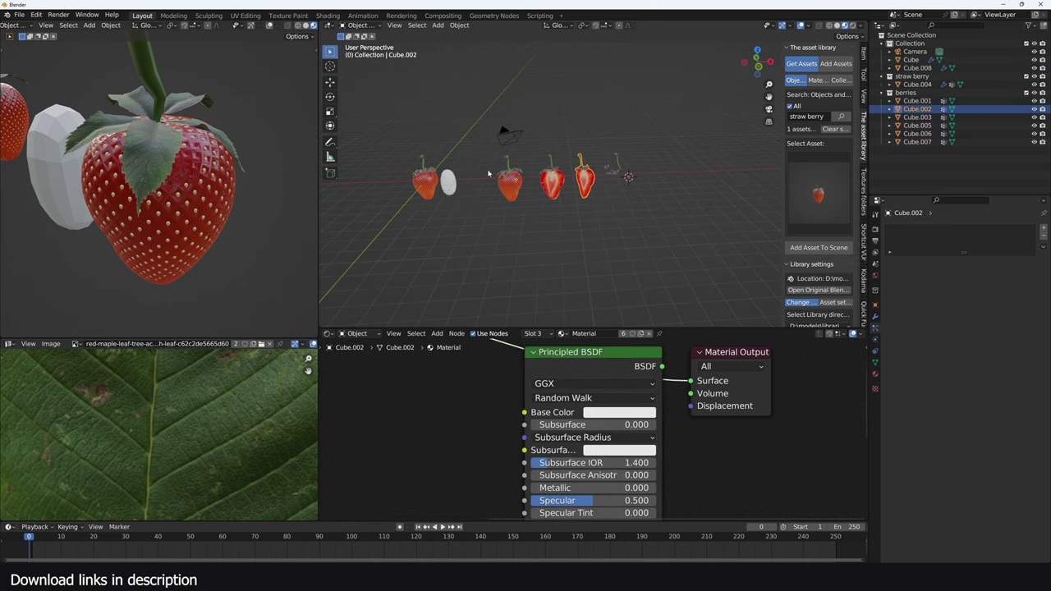
pyautogui.scroll(1, 488, 173)
pyautogui.moveTo(467, 155); pyautogui.dragTo(665, 191)
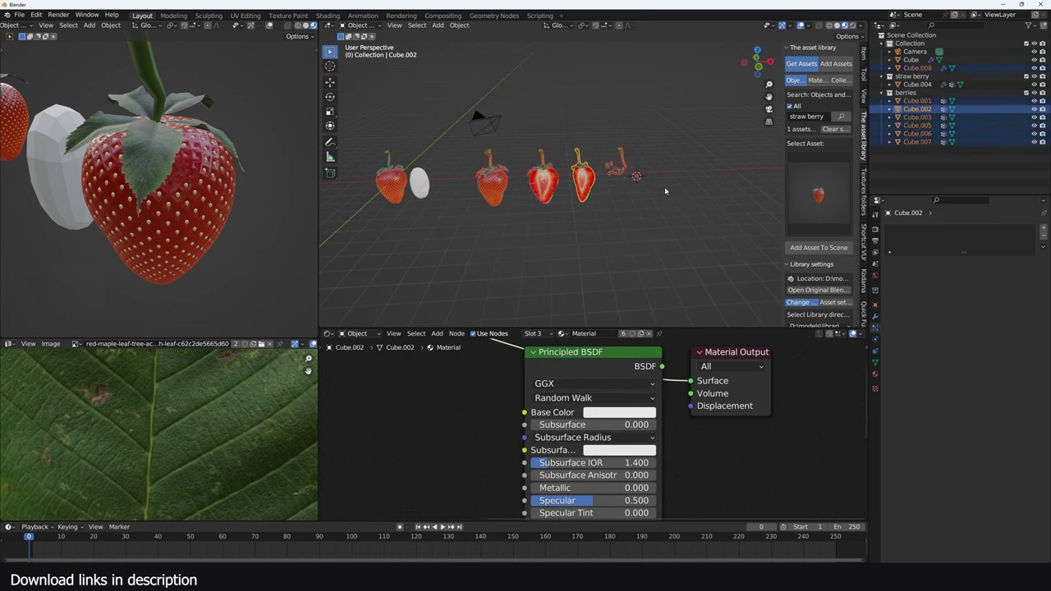
pyautogui.press('m')
pyautogui.click(624, 207)
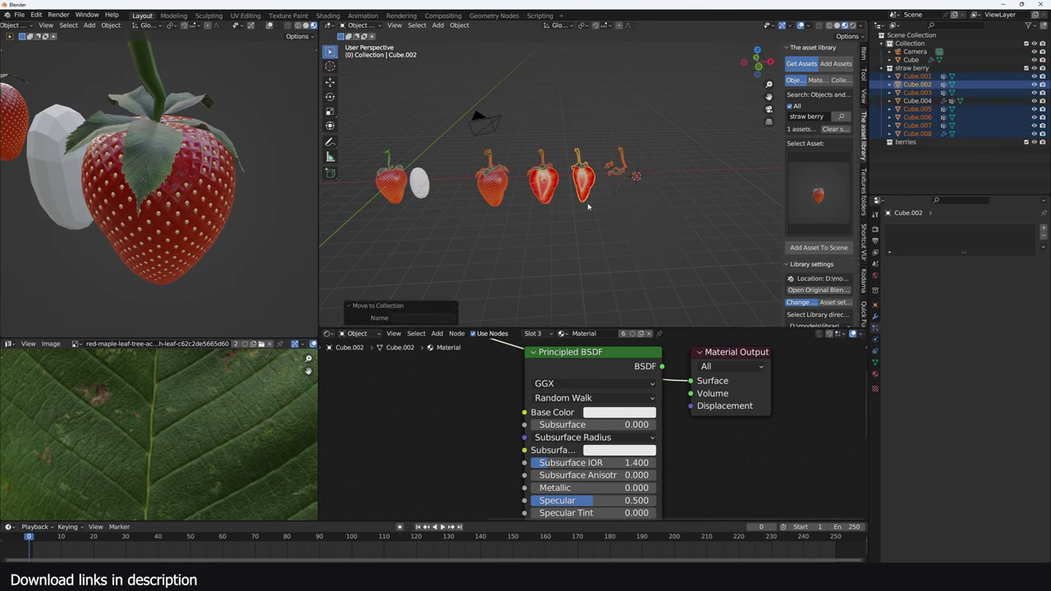
# Set the Instance Collection of the rounded cube's particle system to straw berry.
pyautogui.keyDown('shift'); pyautogui.moveTo(588, 207); pyautogui.dragTo(711, 205, button='middle'); pyautogui.keyUp('shift')
pyautogui.scroll(4, 711, 205)
pyautogui.moveTo(427, 185); pyautogui.dragTo(454, 211)
pyautogui.click(465, 205)
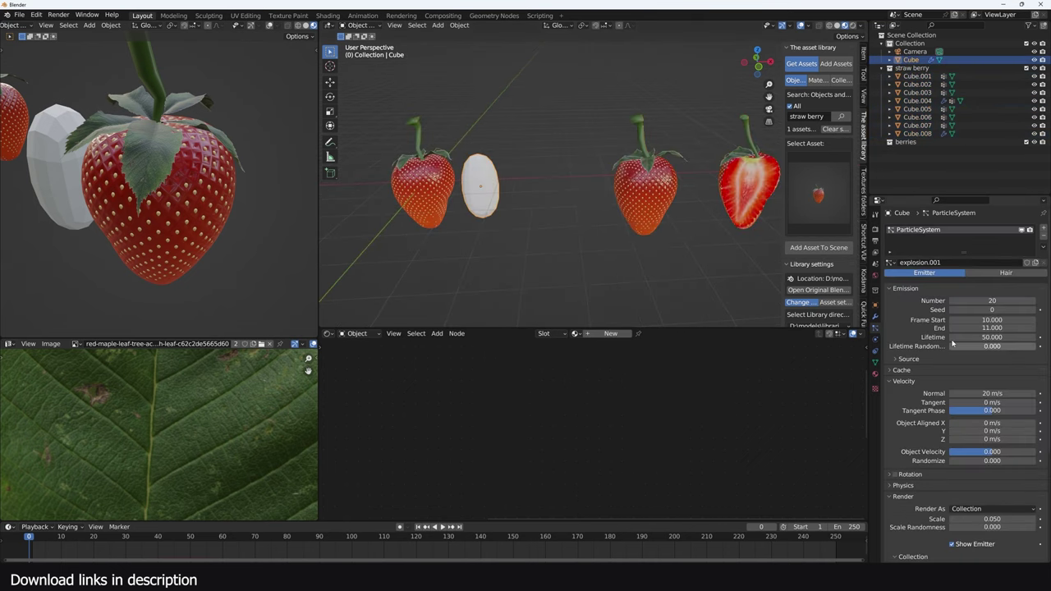
pyautogui.scroll(-5, 980, 513)
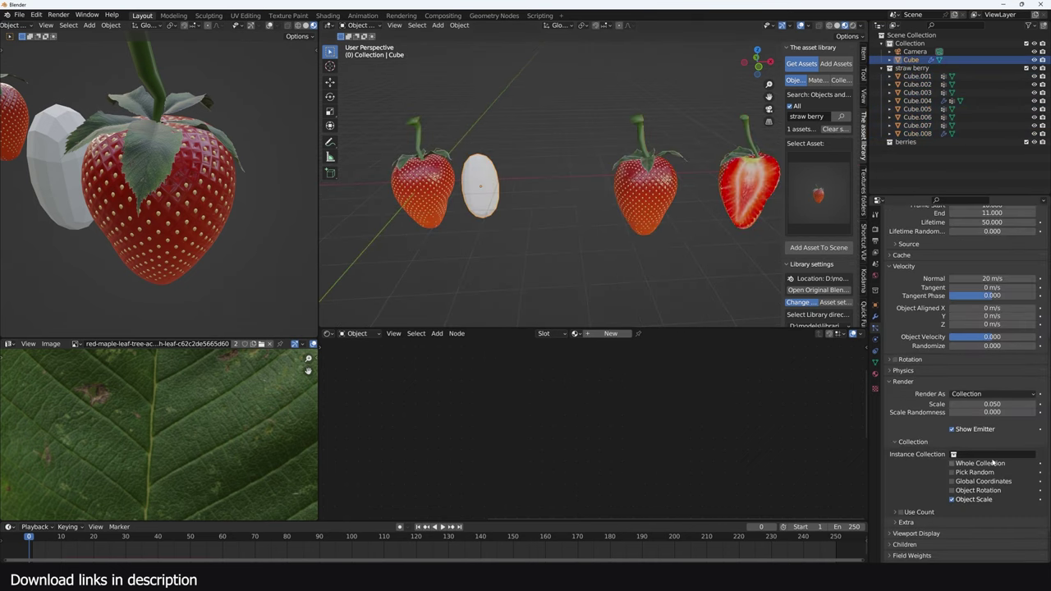
pyautogui.click(991, 454)
pyautogui.click(941, 483)
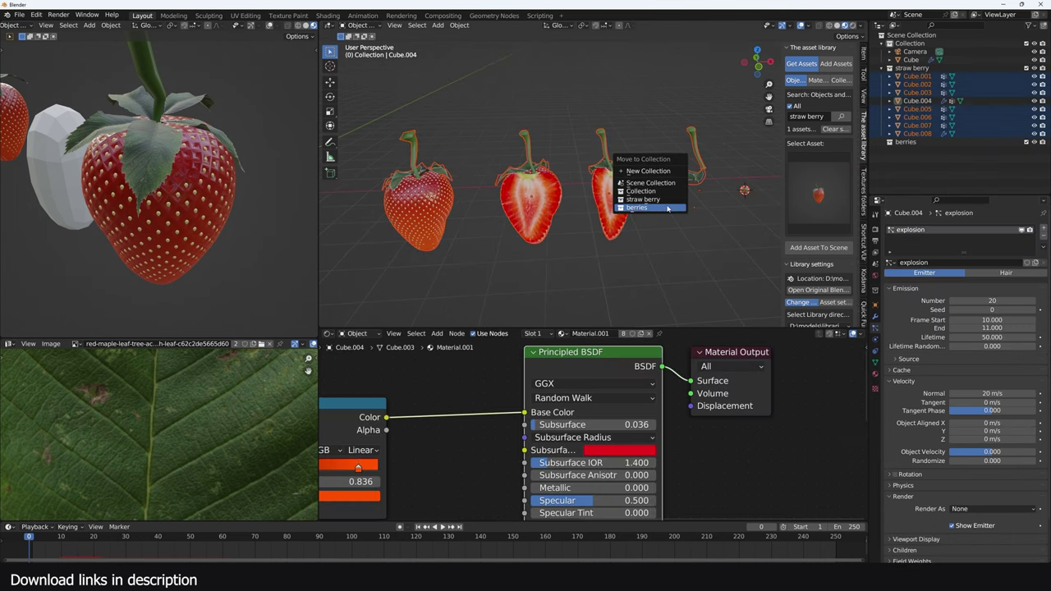
# Move every berry, leaf, stem and ball object except the exploding strawberry at the origin into the berries collection.
pyautogui.click(645, 205)
pyautogui.scroll(-3, 946, 499)
pyautogui.keyDown('shift'); pyautogui.moveTo(373, 155); pyautogui.dragTo(585, 154, button='middle'); pyautogui.keyUp('shift')
# Set the Instance Collection of the rounded cube's particle system to berries and play the animation.
pyautogui.click(433, 207)
pyautogui.click(468, 202)
pyautogui.click(980, 520)
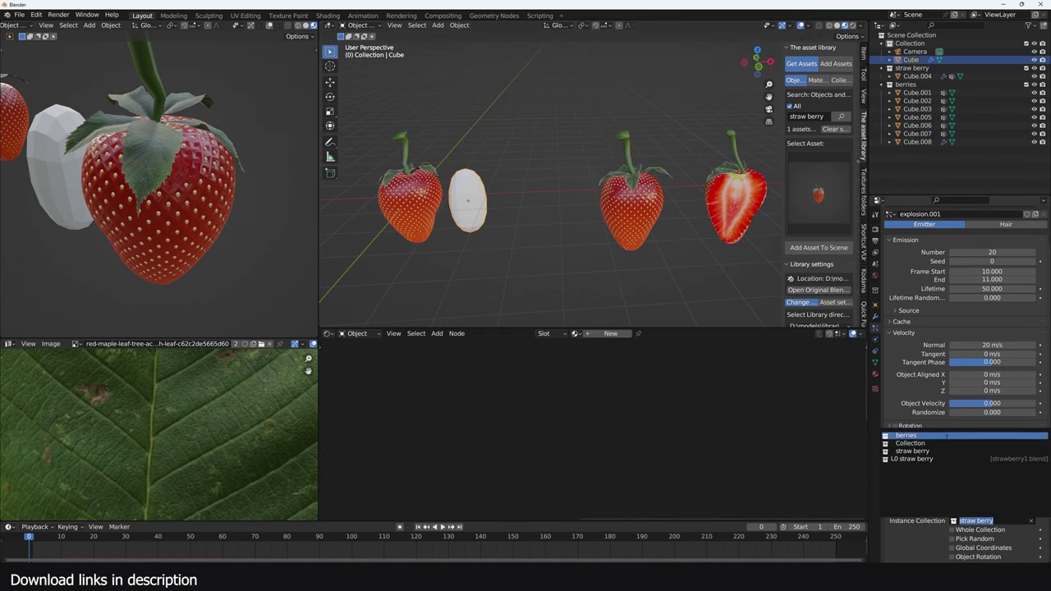
pyautogui.click(944, 436)
pyautogui.press('space')
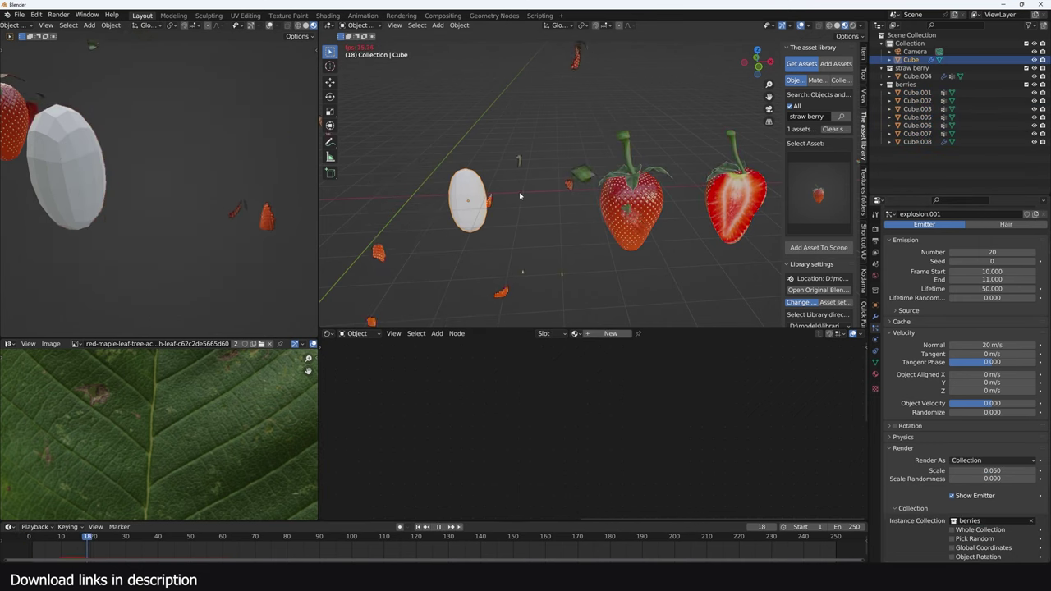
# Set the render Scale of the rounded cube's particles to 1 and play the animation from the start.
pyautogui.scroll(-2, 909, 289)
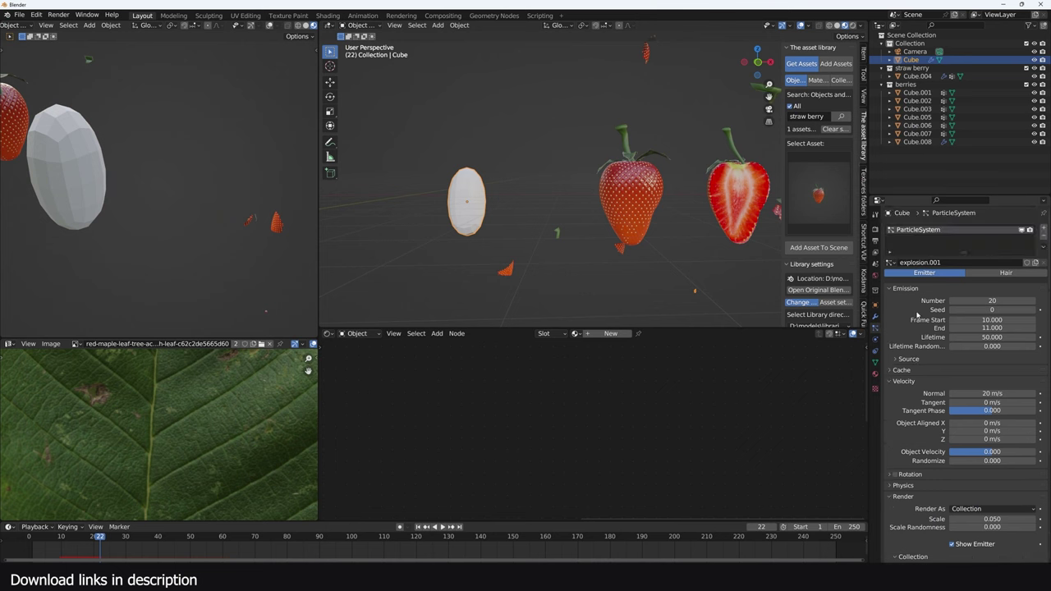
pyautogui.click(983, 437)
pyautogui.write('1')
pyautogui.press('Return')
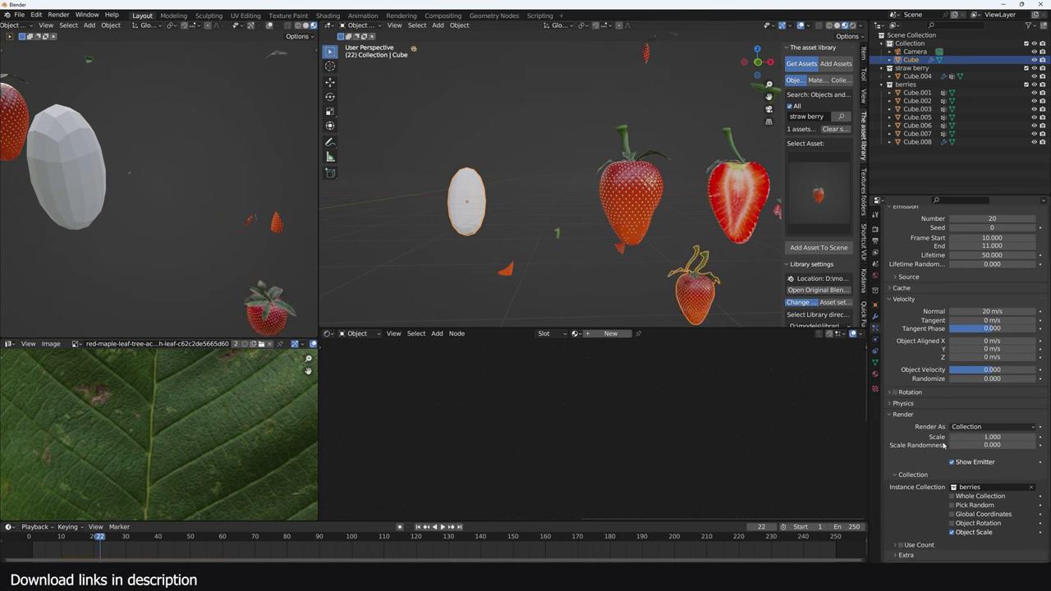
pyautogui.click(20, 550)
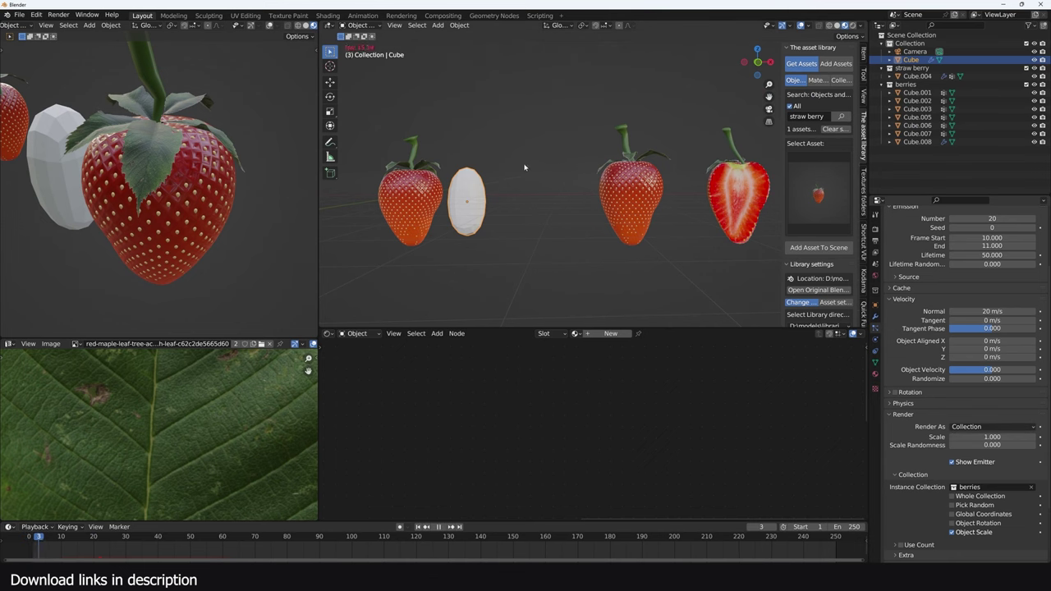
pyautogui.press('space')
pyautogui.scroll(-5, 509, 206)
pyautogui.moveTo(509, 206); pyautogui.dragTo(467, 226, button='middle')
pyautogui.scroll(-1, 467, 226)
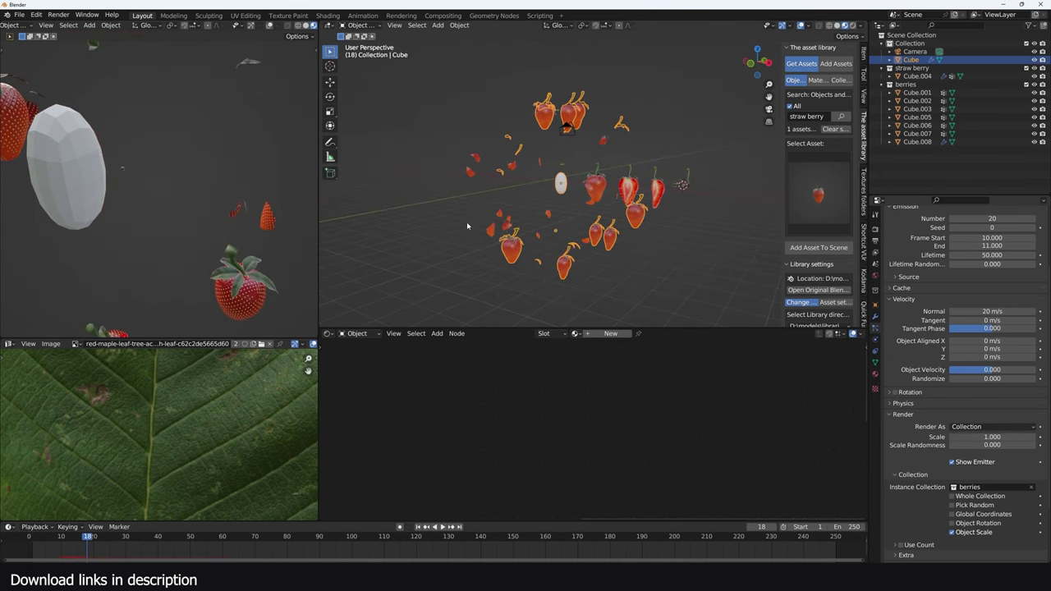
# At frame 13, set the particles' render Scale Randomness to about 0.53.
pyautogui.click(71, 536)
pyautogui.scroll(5, 496, 201)
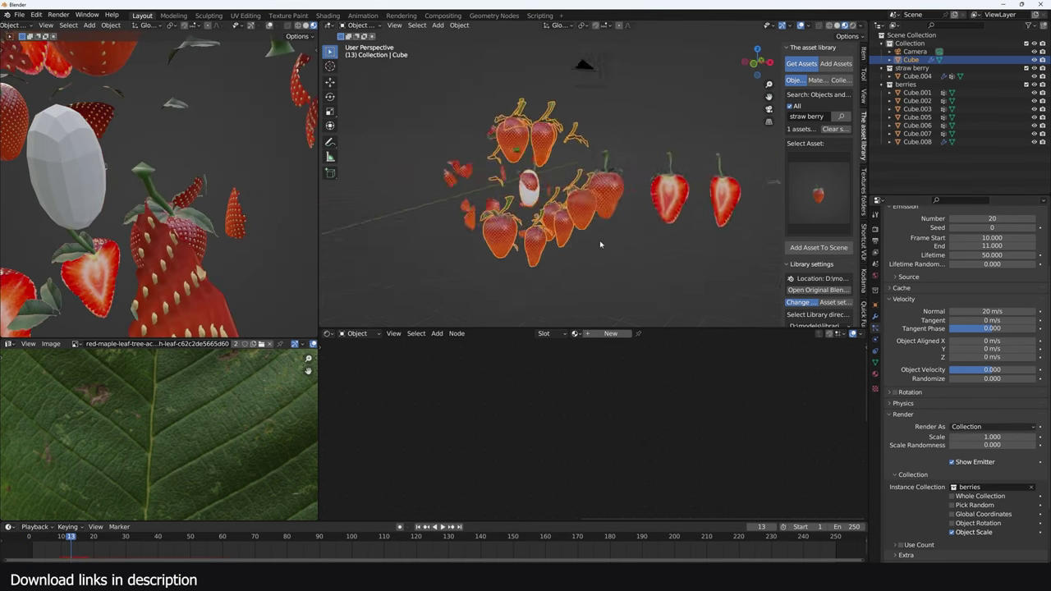
pyautogui.moveTo(488, 200); pyautogui.dragTo(514, 164, button='middle')
pyautogui.moveTo(965, 445); pyautogui.dragTo(993, 445)
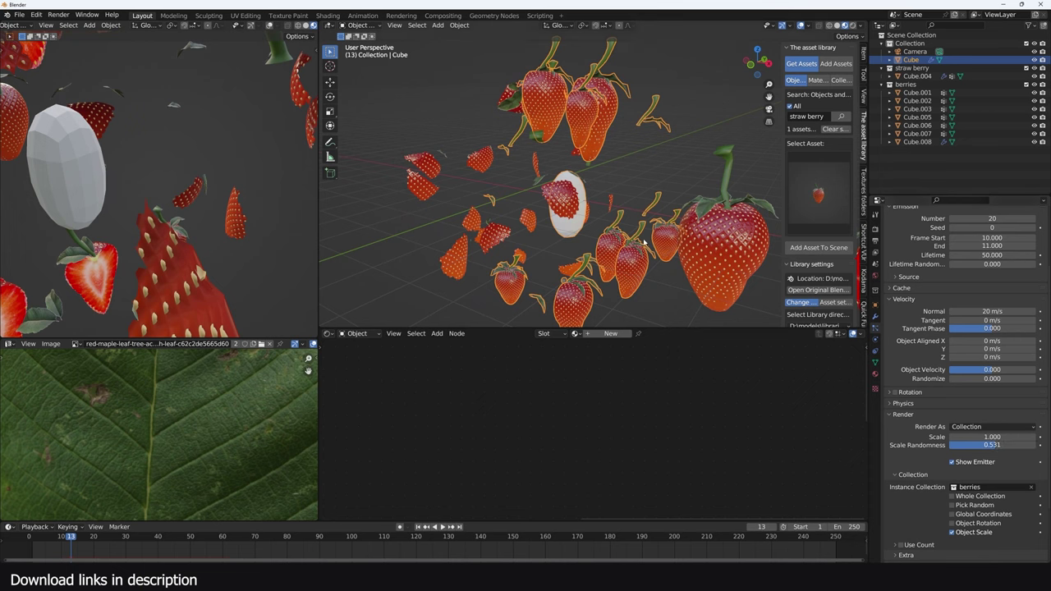
pyautogui.doubleClick(956, 378)
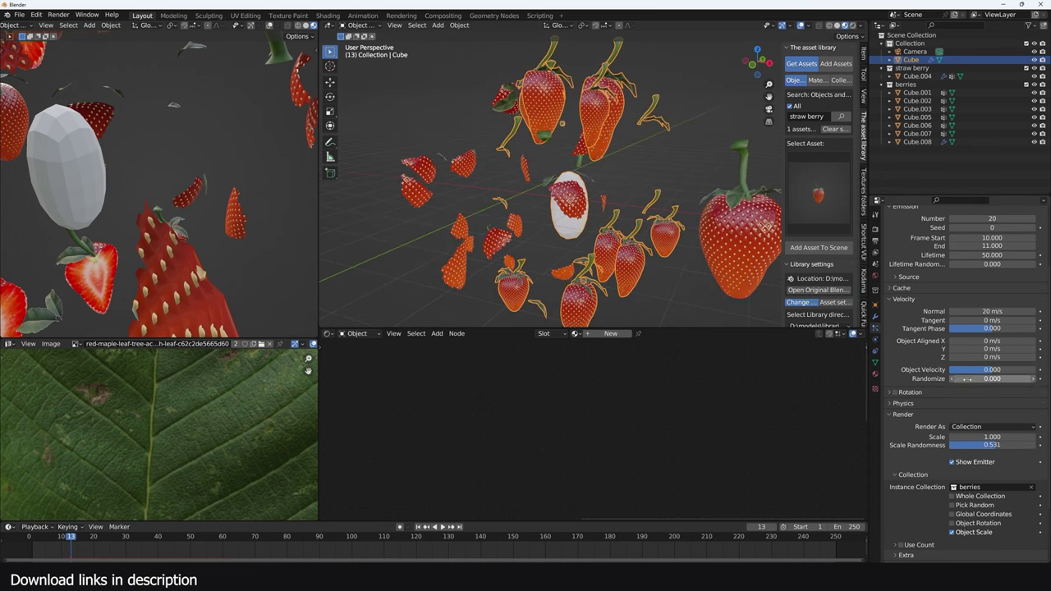
pyautogui.write('10')
pyautogui.press('Return')
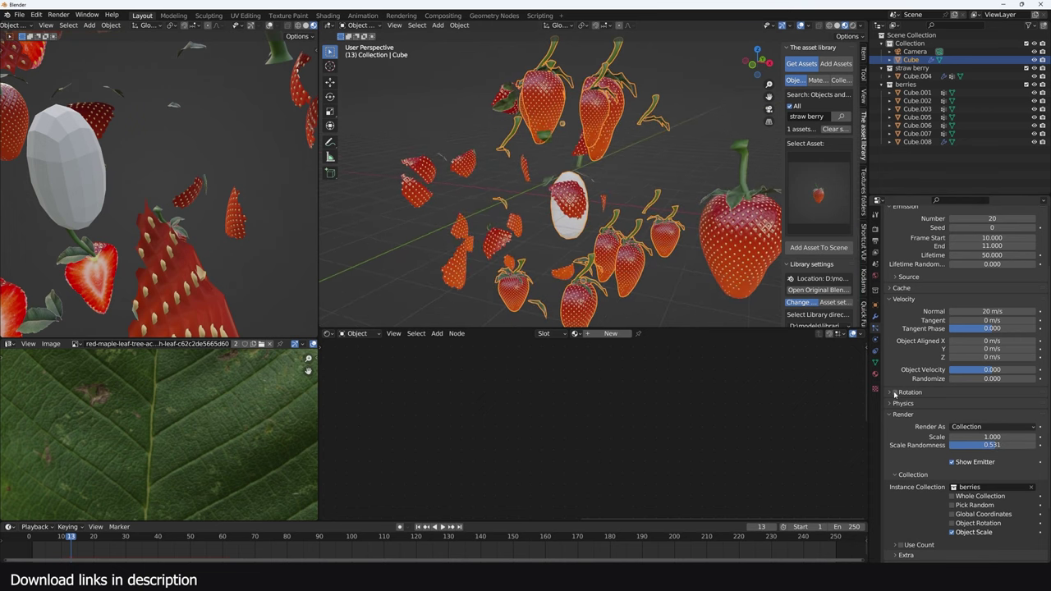
# Enable Rotation with Dynamic for the rounded cube's particles and set the Angular Velocity Amount to 1.
pyautogui.click(890, 393)
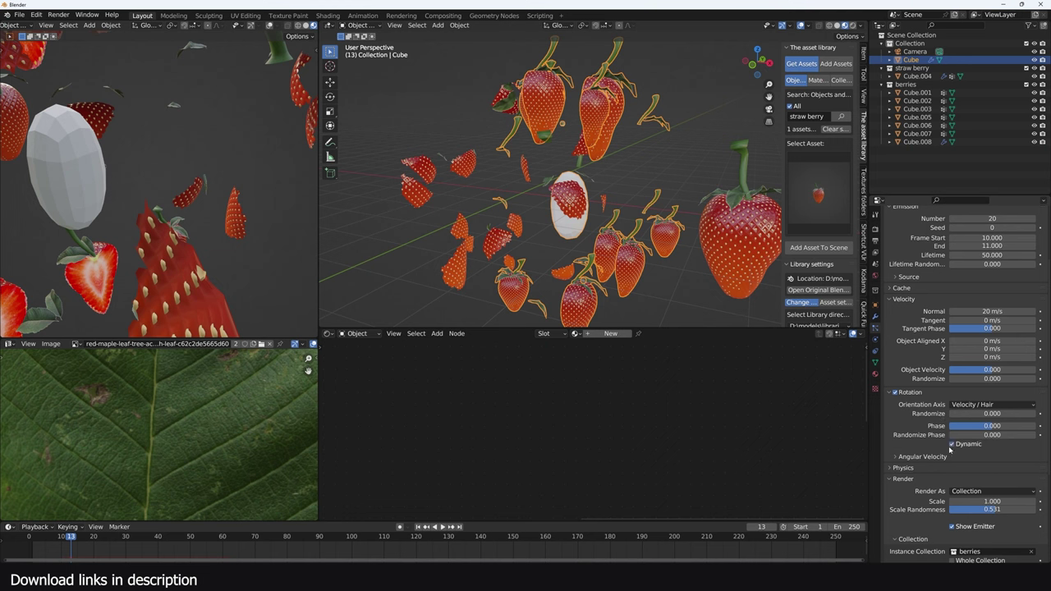
pyautogui.click(923, 456)
pyautogui.scroll(-4, 949, 449)
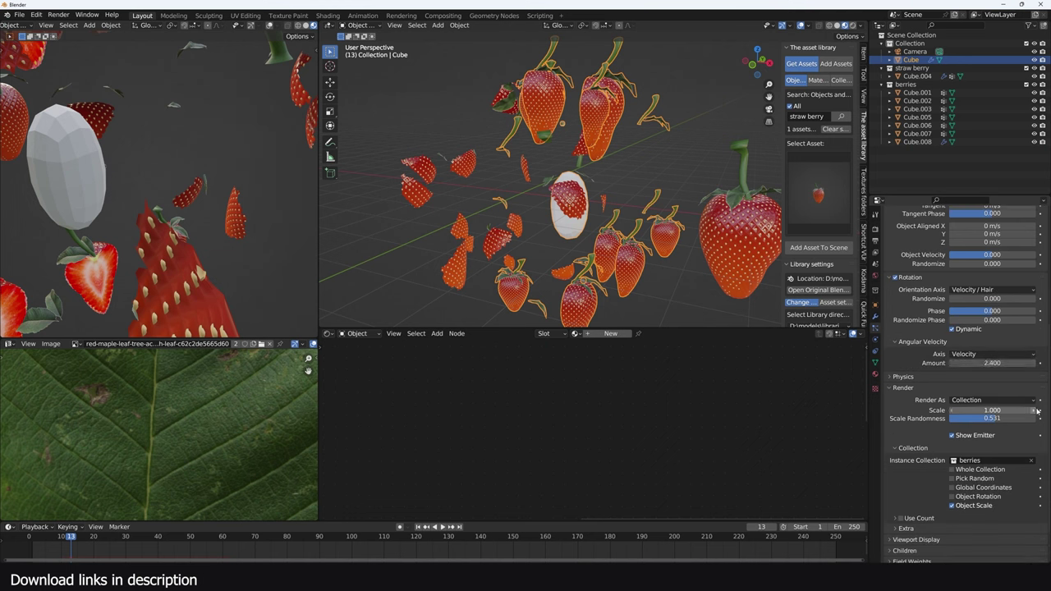
pyautogui.moveTo(990, 363); pyautogui.dragTo(931, 360)
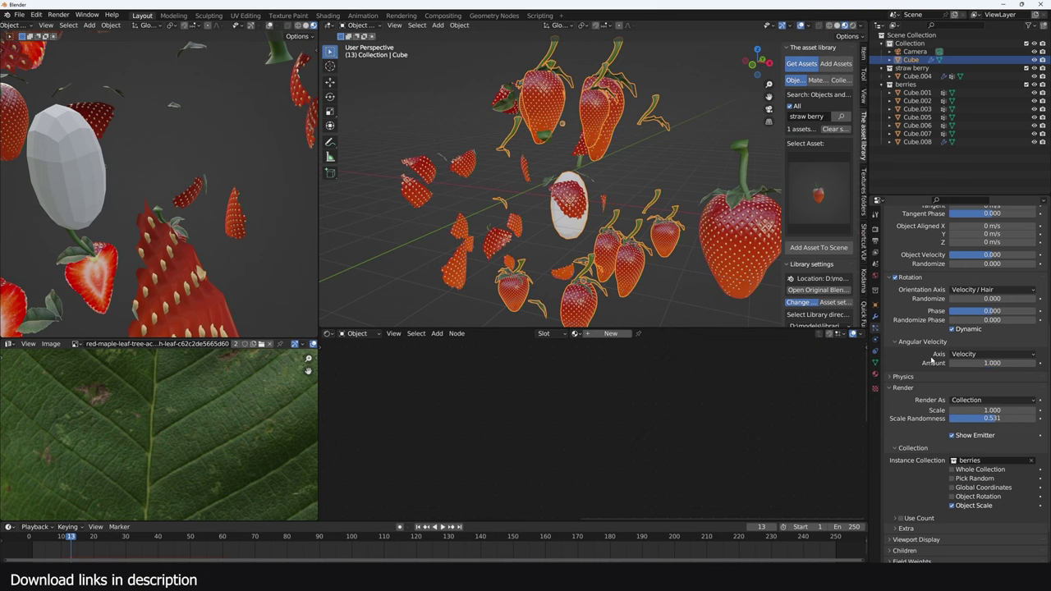
# Preview the spinning particles from the start, then set their Angular Velocity Amount to 2.
pyautogui.click(27, 548)
pyautogui.press('space')
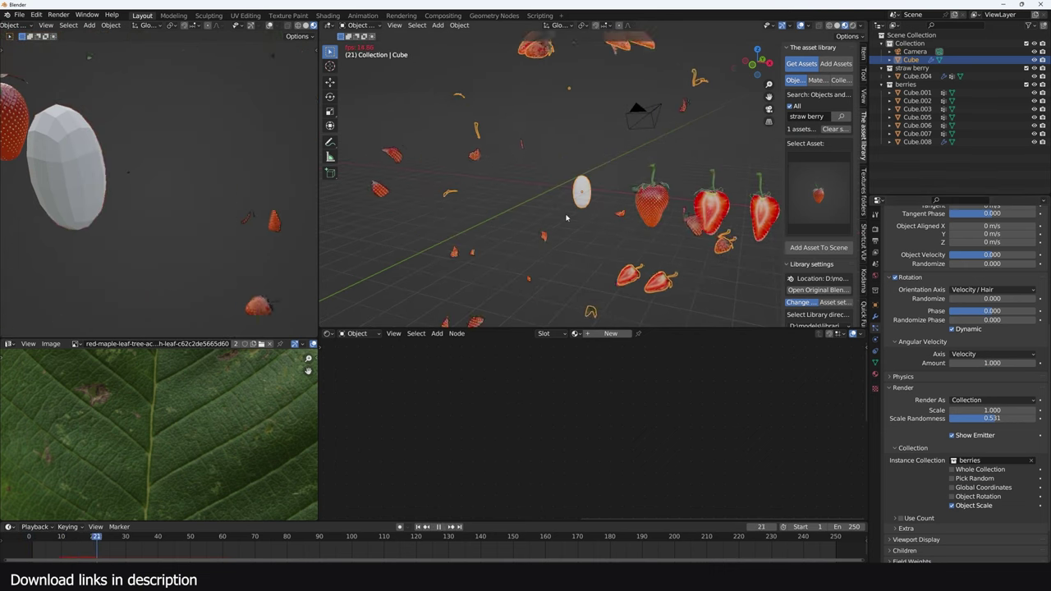
pyautogui.hotkey('shift', 'Left')
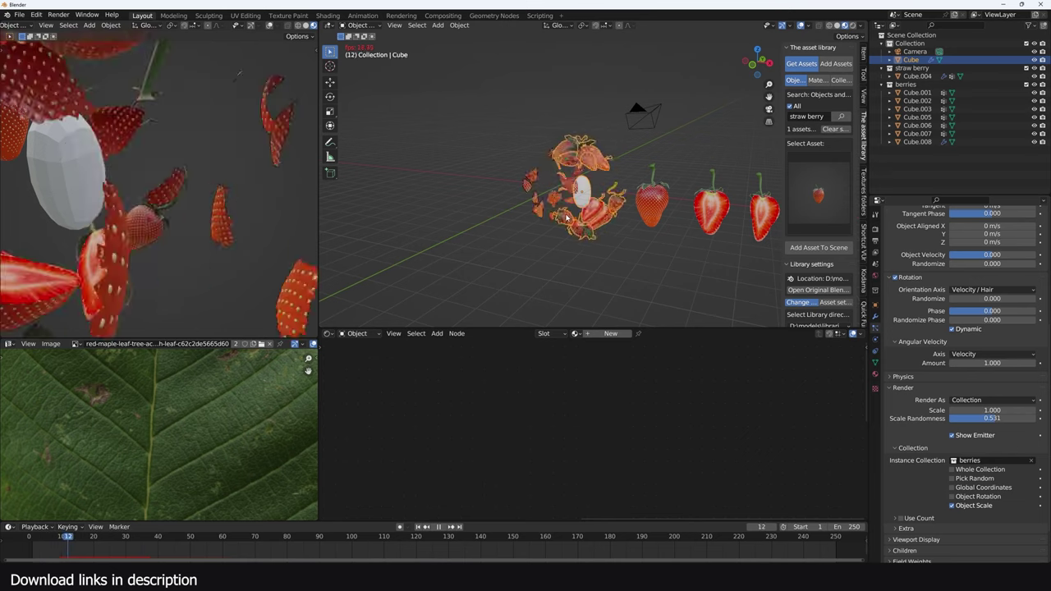
pyautogui.press('space')
pyautogui.click(992, 363)
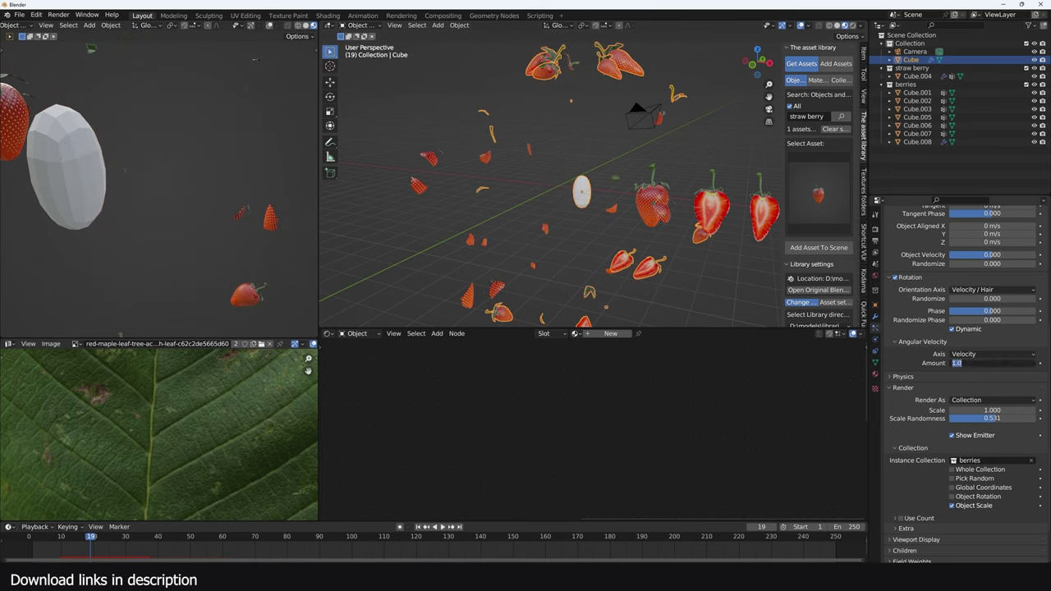
pyautogui.write('2')
pyautogui.press('Return')
# Replay the animation and examine the flying berries in the viewport and around the camera frame.
pyautogui.hotkey('shift', 'Left')
pyautogui.press('space')
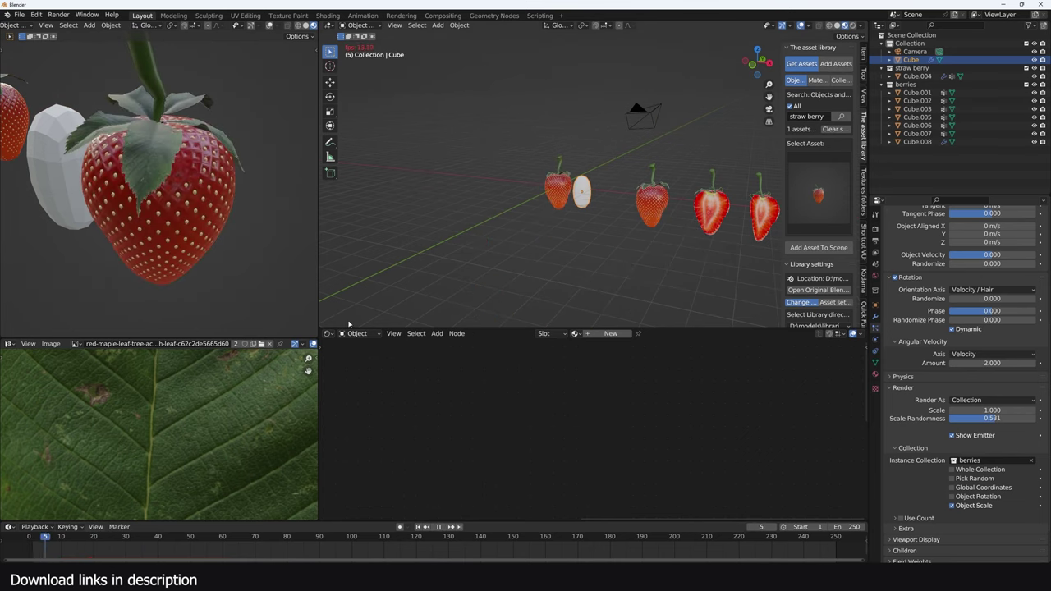
pyautogui.hotkey('shift', 'Left')
pyautogui.press('space')
pyautogui.scroll(-2, 90, 290)
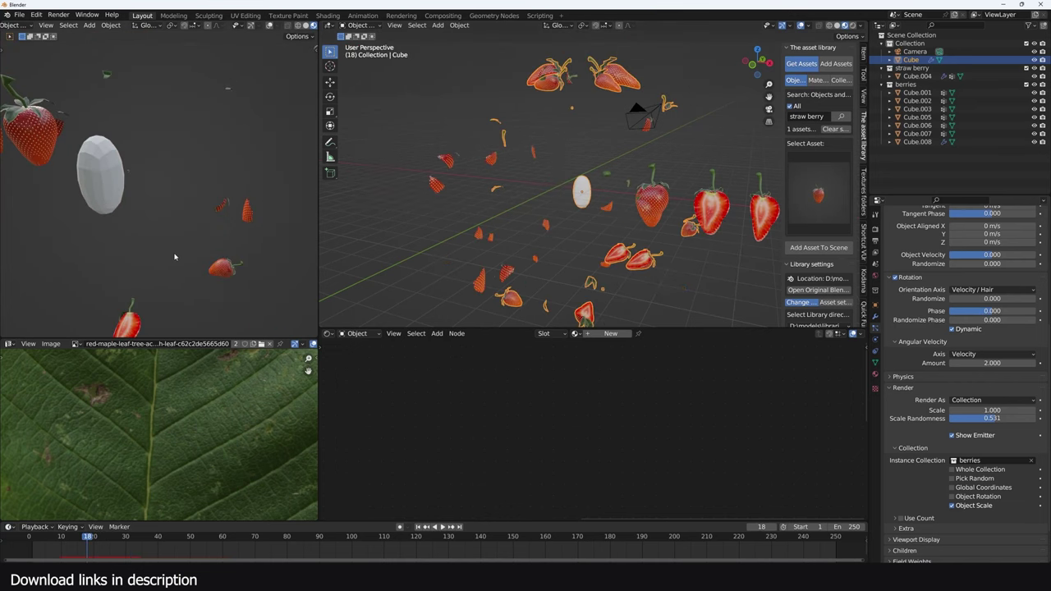
pyautogui.moveTo(173, 255); pyautogui.dragTo(175, 256, button='middle')
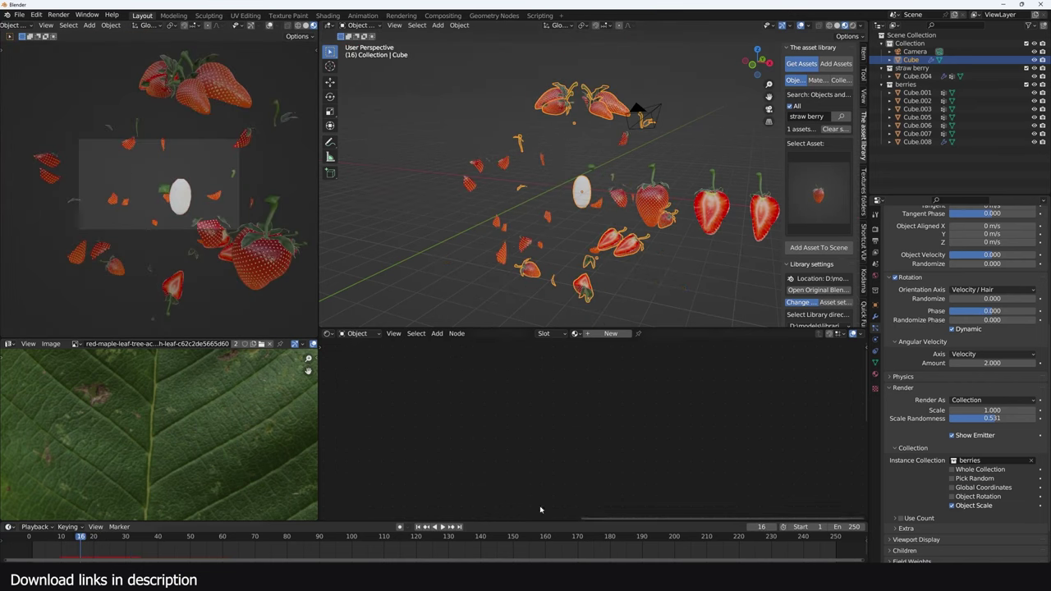
# Set the rounded cube's particle Number to 100 and Lifetime to 320.
pyautogui.scroll(6, 964, 386)
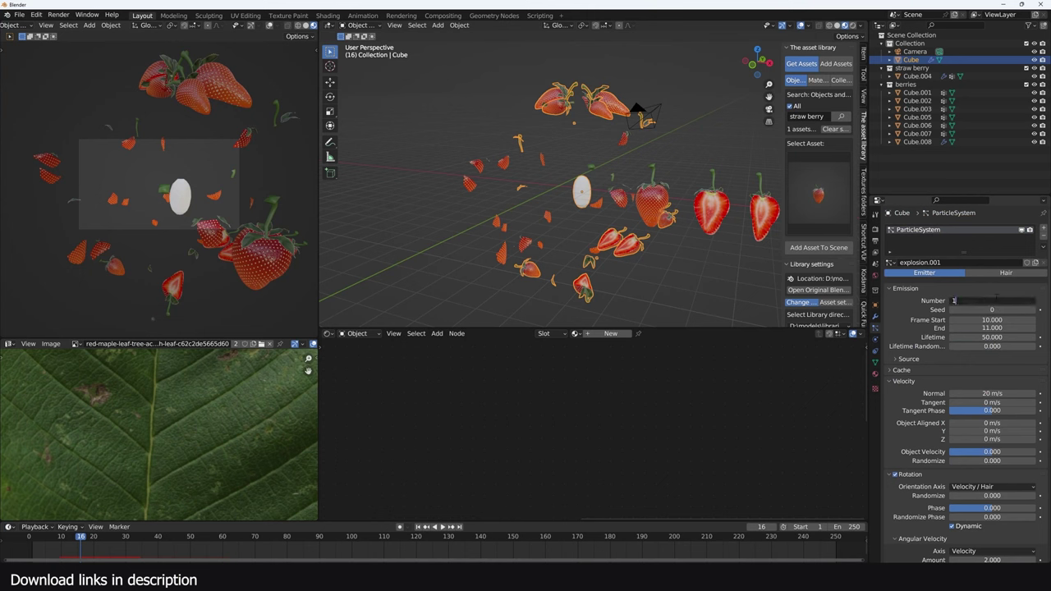
pyautogui.write('00')
pyautogui.press('Return')
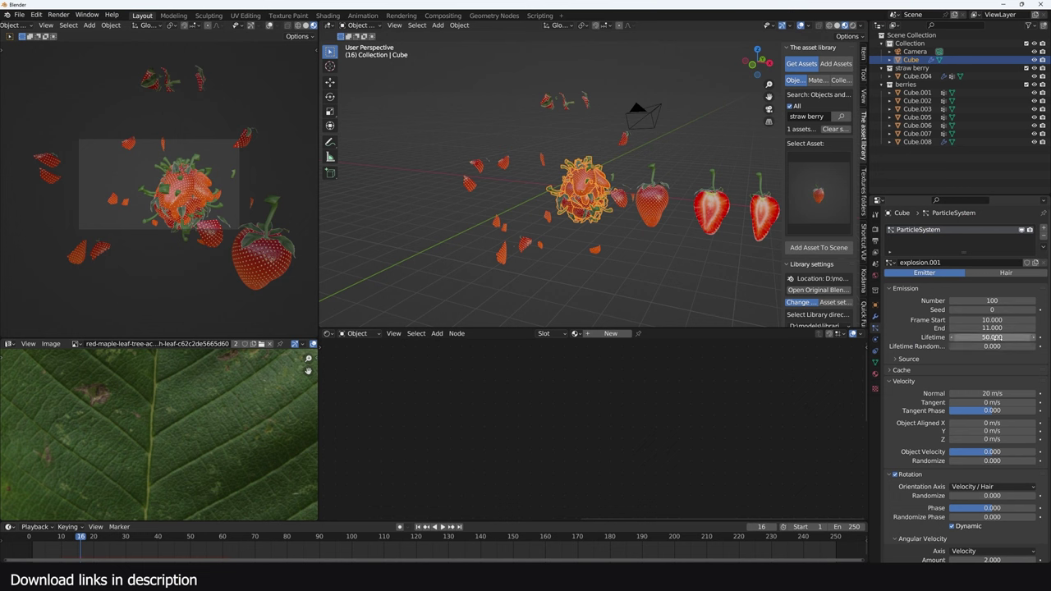
pyautogui.doubleClick(992, 337)
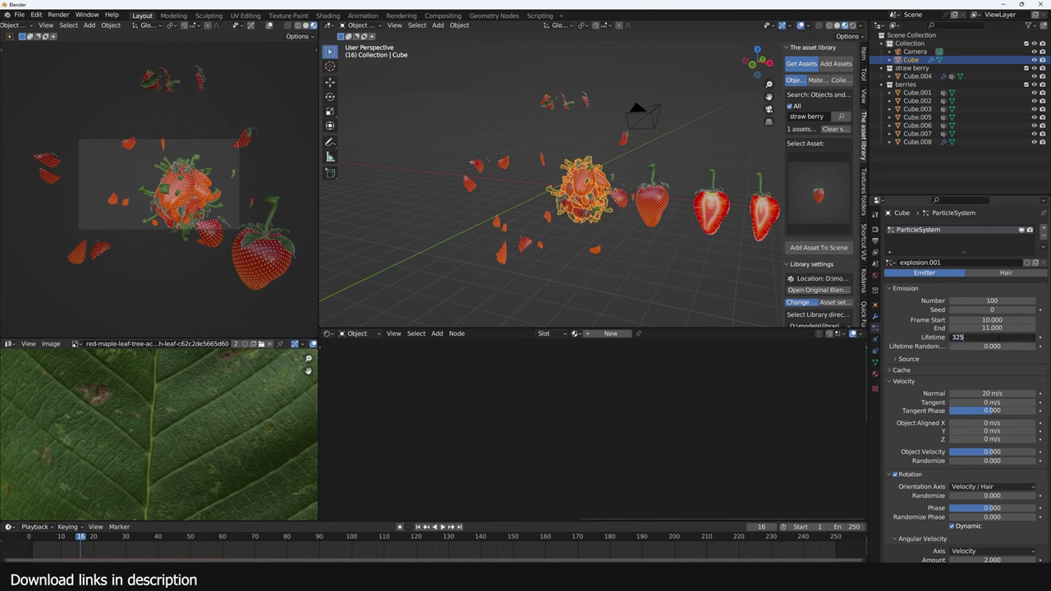
pyautogui.write('320')
pyautogui.press('Return')
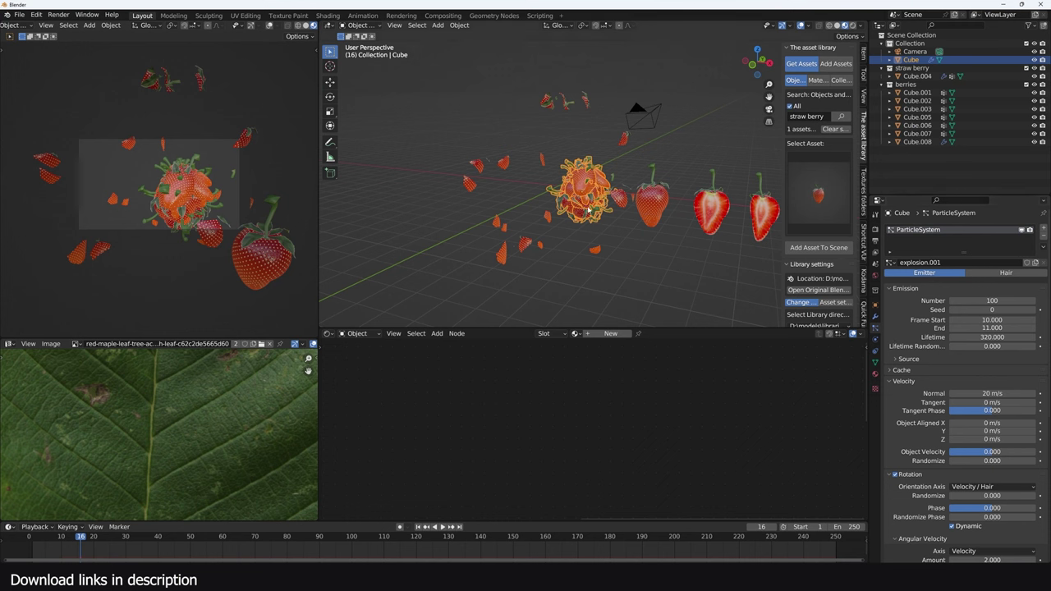
# Set the particles' Normal velocity to 10 m/s and play the animation from the start.
pyautogui.doubleClick(992, 393)
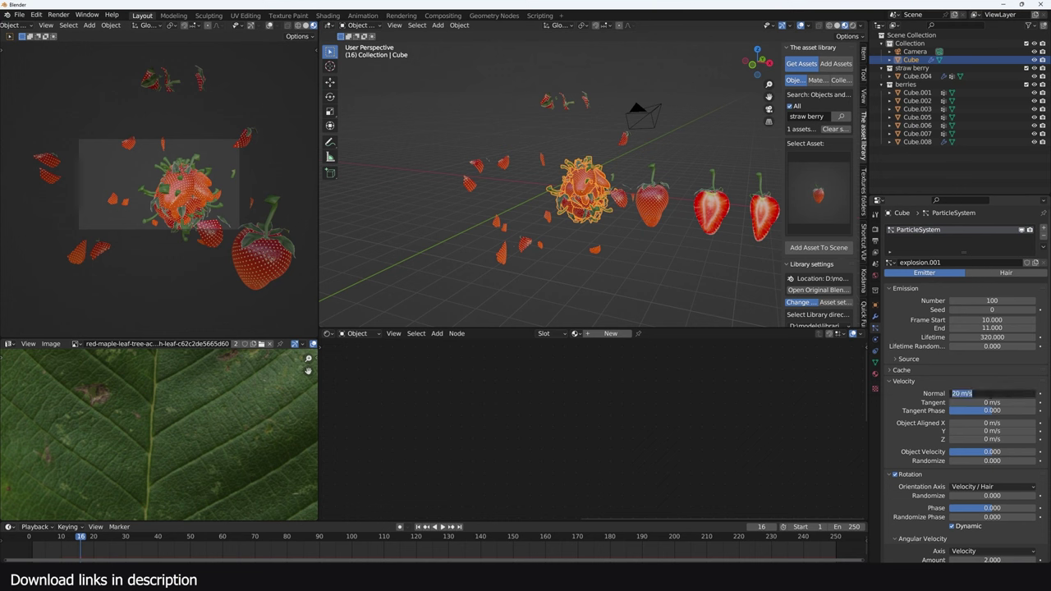
pyautogui.write('10')
pyautogui.press('Return')
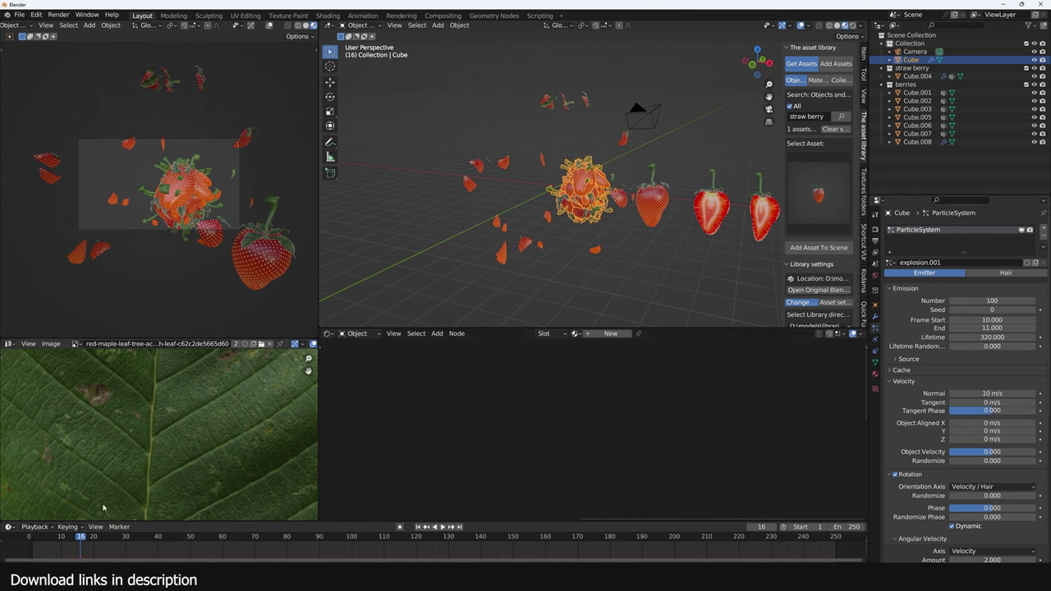
pyautogui.click(27, 548)
pyautogui.press('space')
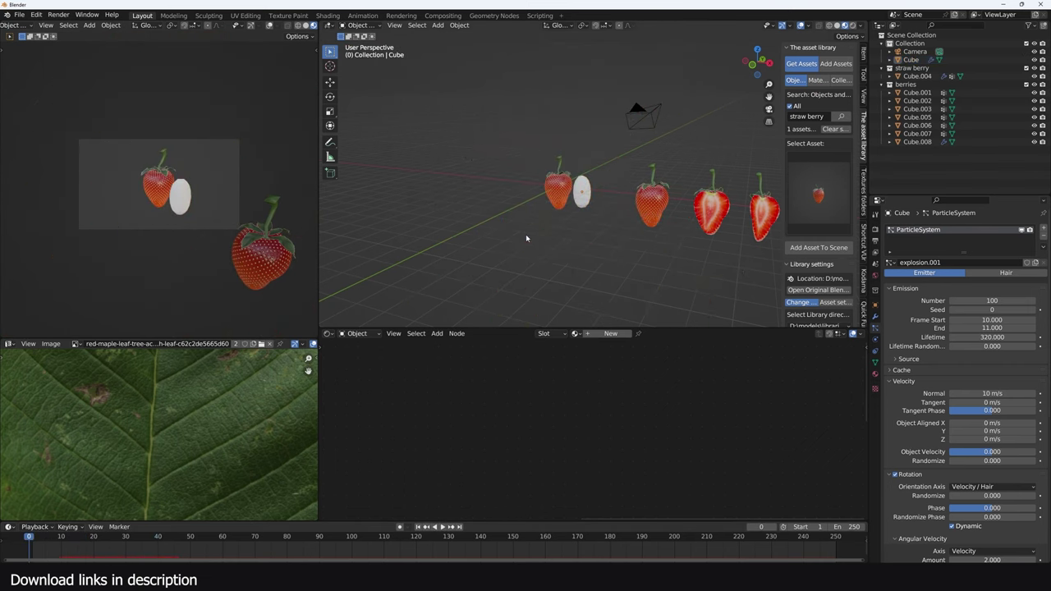
pyautogui.press('space')
pyautogui.scroll(-8, 897, 466)
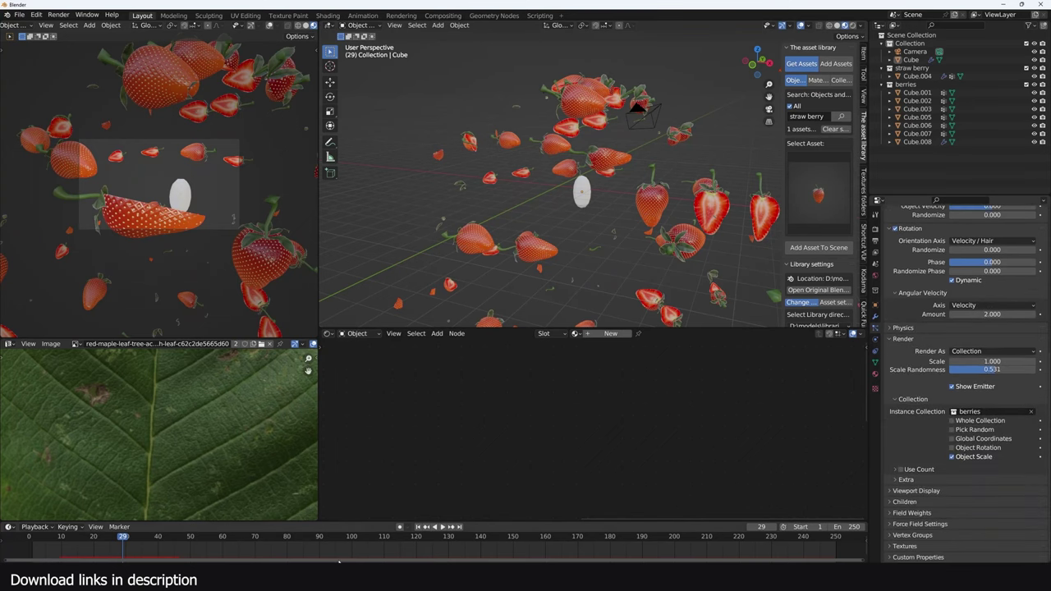
# Check the reference can render, then set the Gravity field weight of the rounded cube's particles to 0 and preview the motion.
pyautogui.click(458, 534)
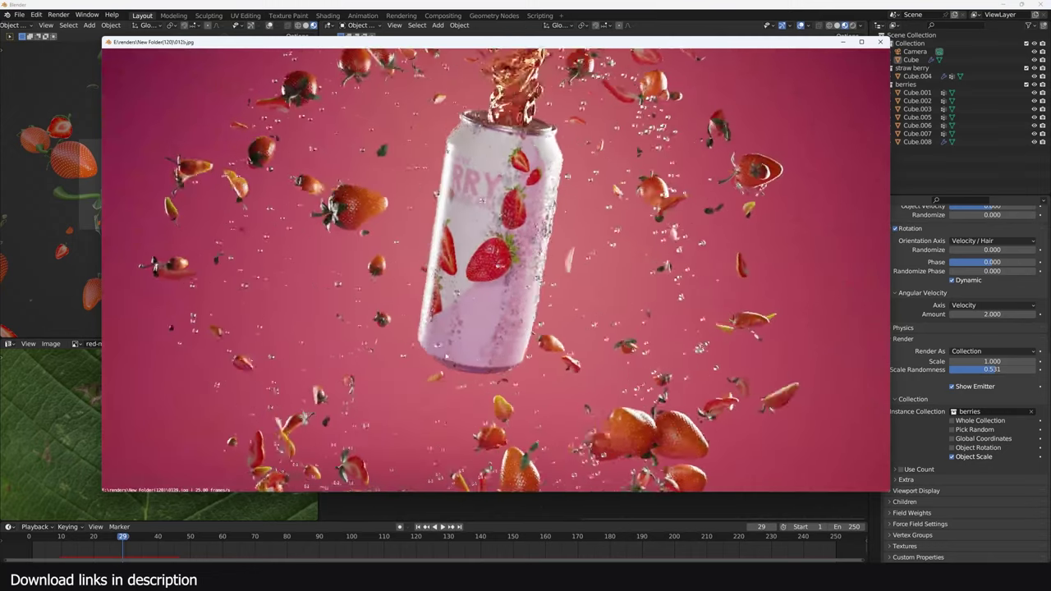
pyautogui.click(449, 509)
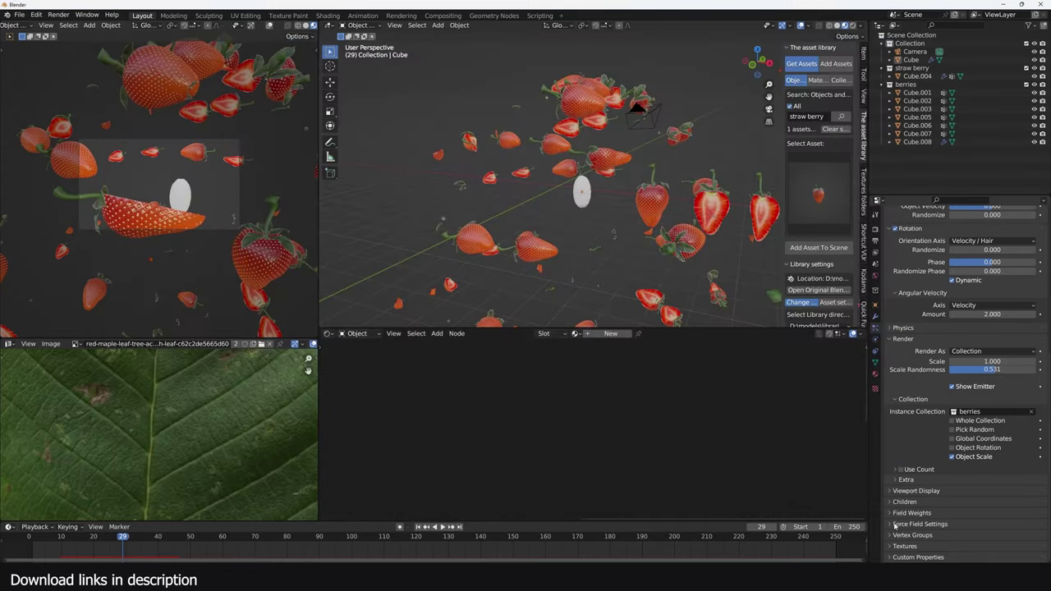
pyautogui.click(926, 512)
pyautogui.moveTo(994, 535); pyautogui.dragTo(921, 535)
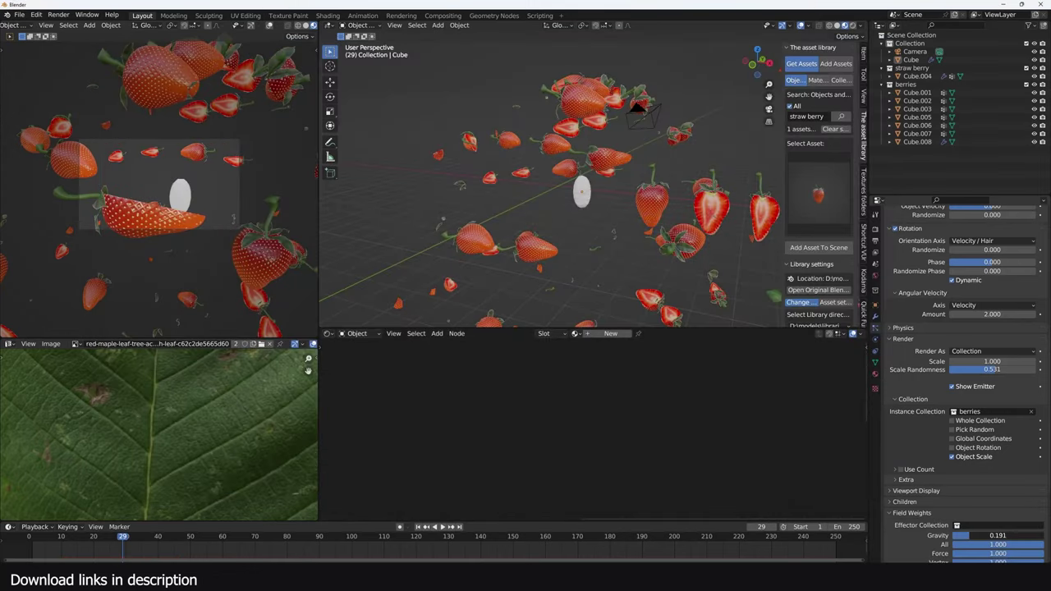
pyautogui.click(587, 145)
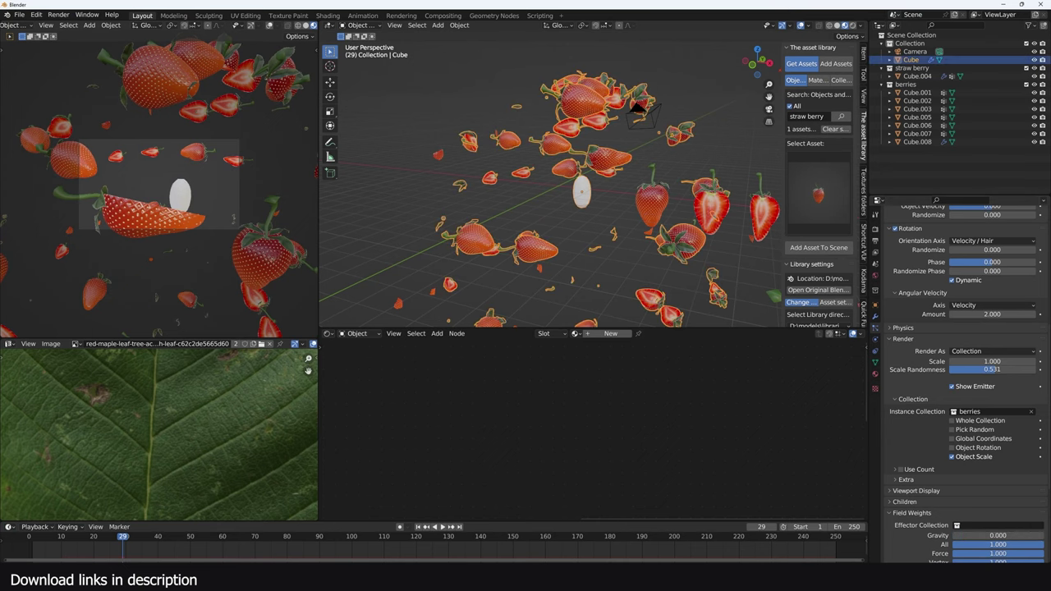
pyautogui.click(583, 250)
pyautogui.scroll(2, 586, 224)
pyautogui.moveTo(586, 222)
pyautogui.mouseDown(button='middle')
pyautogui.moveTo(516, 195)
pyautogui.moveTo(511, 208)
pyautogui.moveTo(593, 210)
pyautogui.mouseUp(button='middle')
pyautogui.scroll(-3, 593, 211)
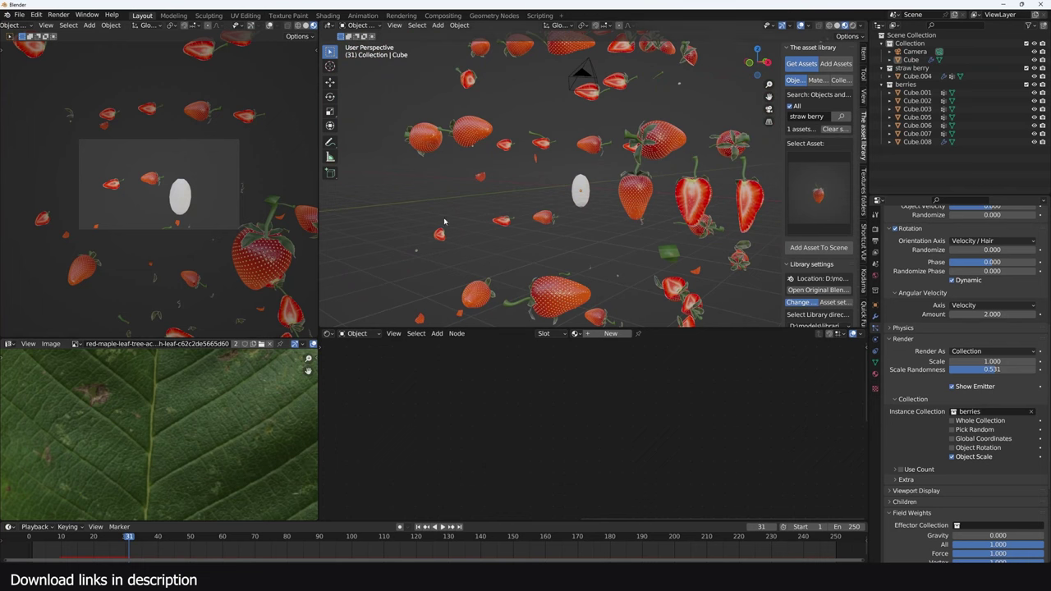
# In front view, move the rounded cube about -1.51 m in X and -0.08 m in Z into the exploding strawberry.
pyautogui.click(573, 201)
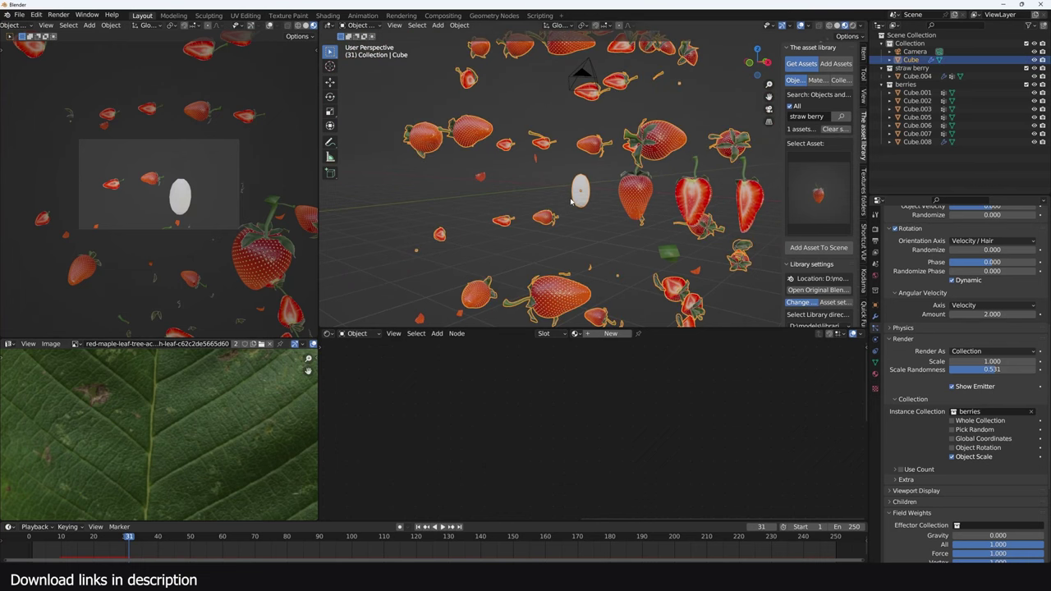
pyautogui.press('KP_Decimal')
pyautogui.press('KP_1')
pyautogui.press('g')
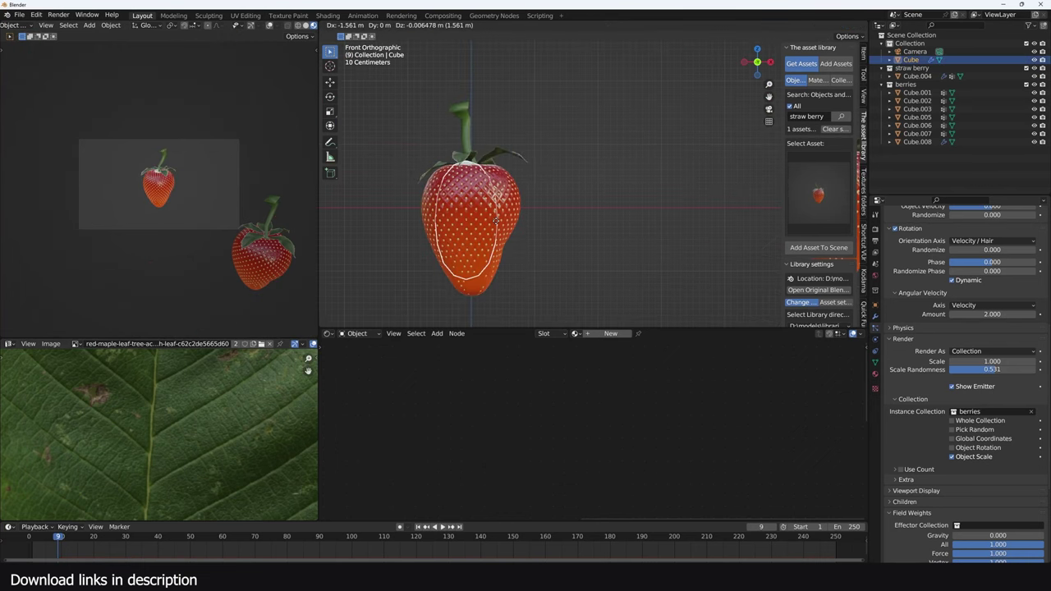
pyautogui.click(517, 231)
pyautogui.scroll(-2, 529, 236)
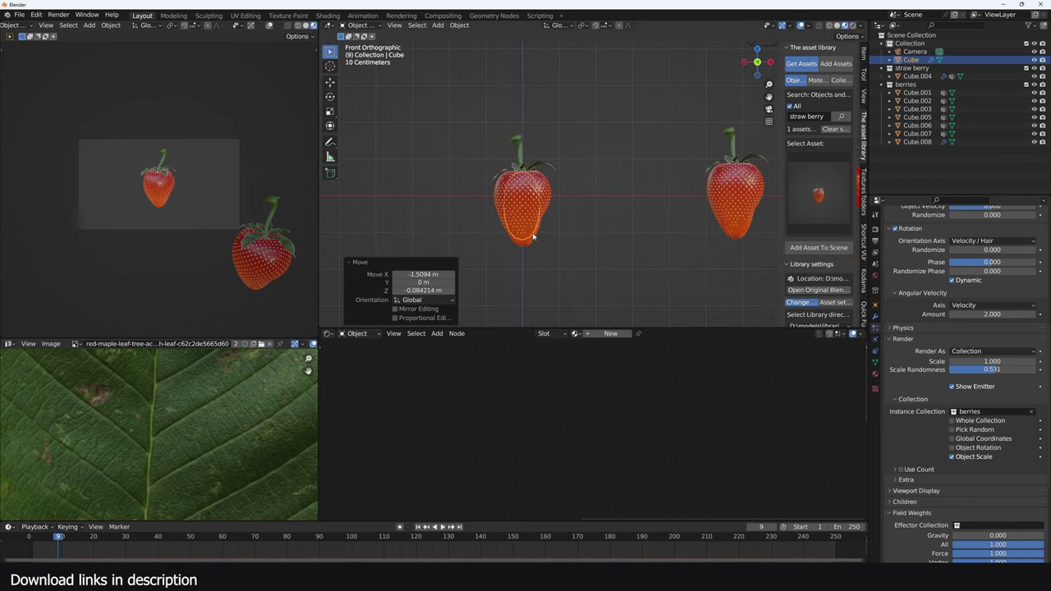
# Play the burst, then hide the rounded cube emitter by disabling Show Instancer for both Viewport and Render.
pyautogui.press('space')
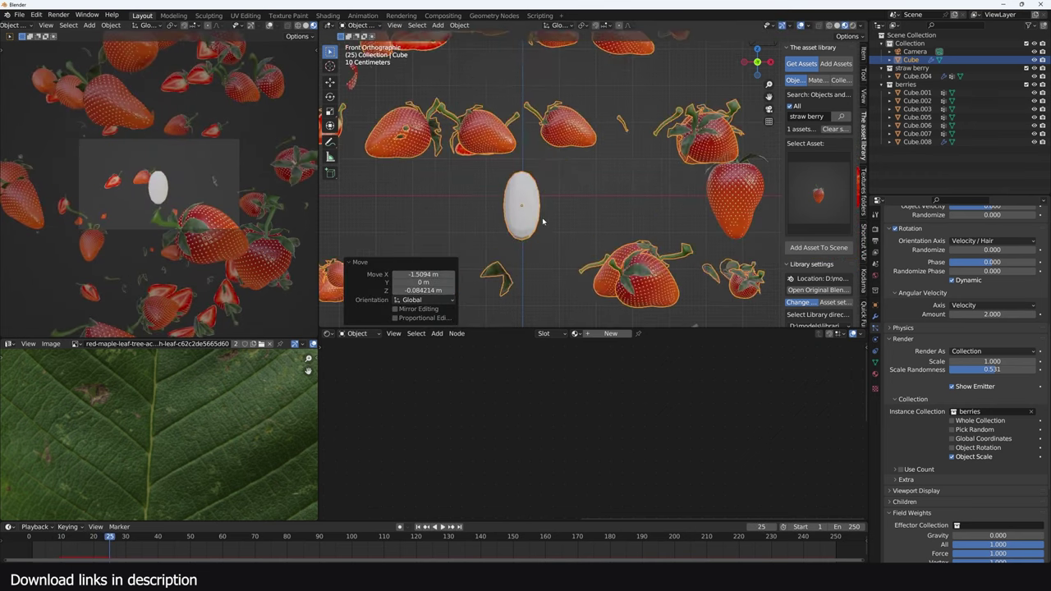
pyautogui.moveTo(543, 221); pyautogui.dragTo(533, 250, button='middle')
pyautogui.click(875, 304)
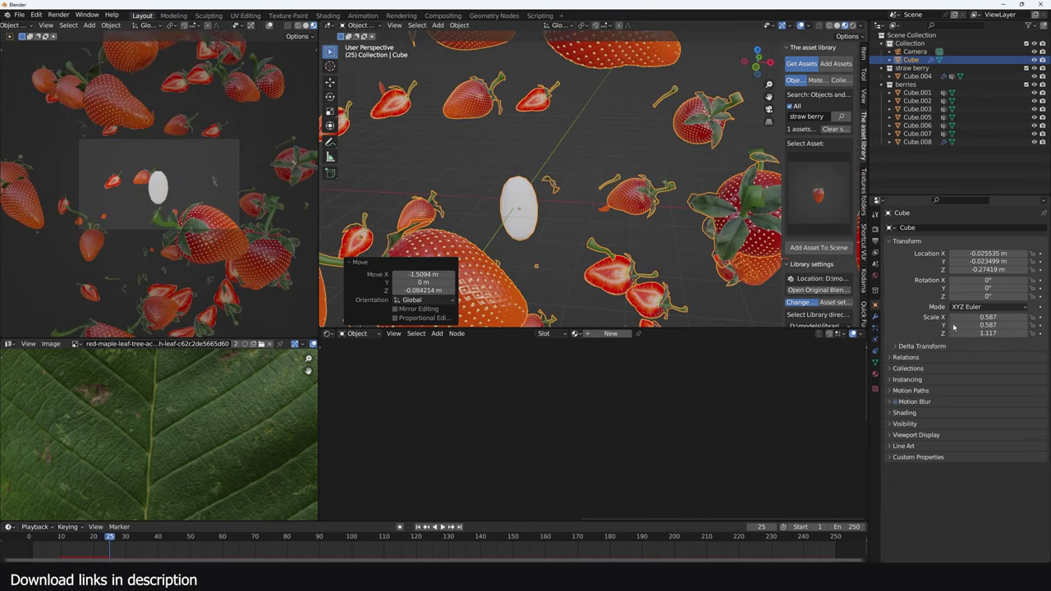
pyautogui.click(906, 380)
pyautogui.moveTo(973, 403); pyautogui.dragTo(966, 411)
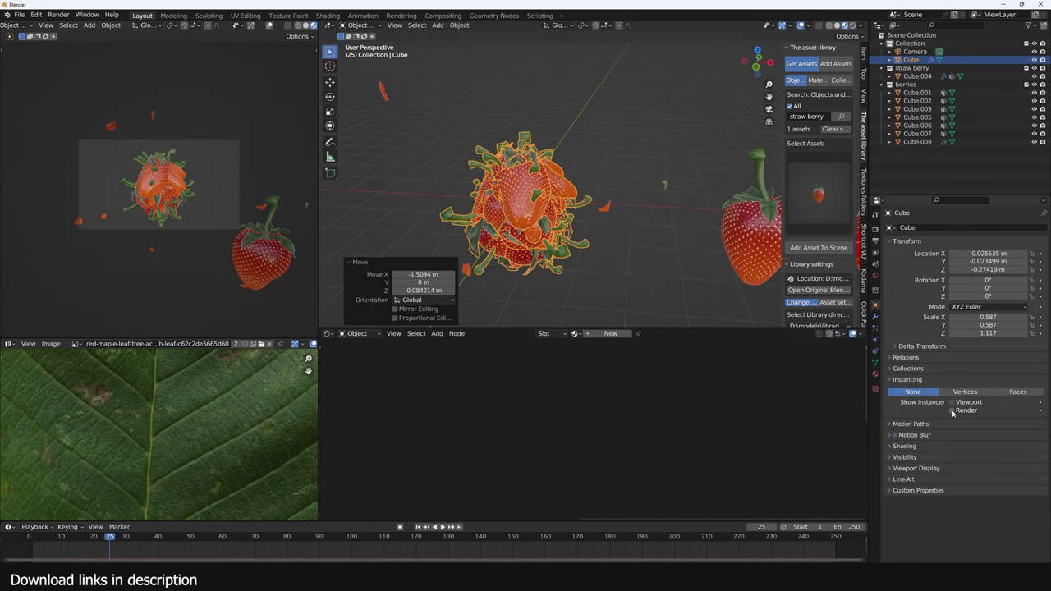
pyautogui.click(952, 403)
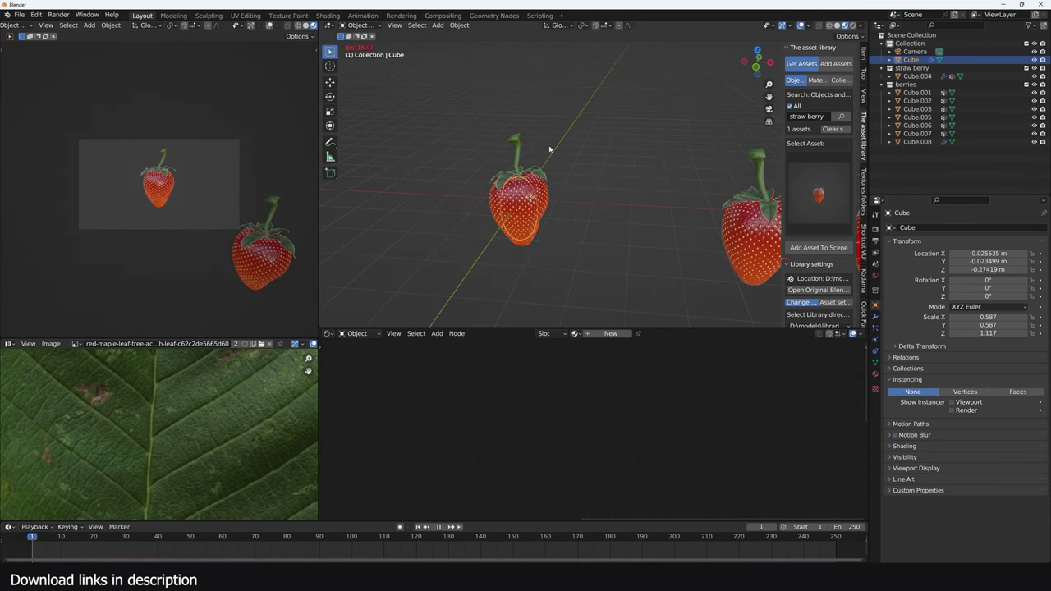
# Replay the burst from the start, inspect it from another angle and compare it with the can reference render.
pyautogui.press('space')
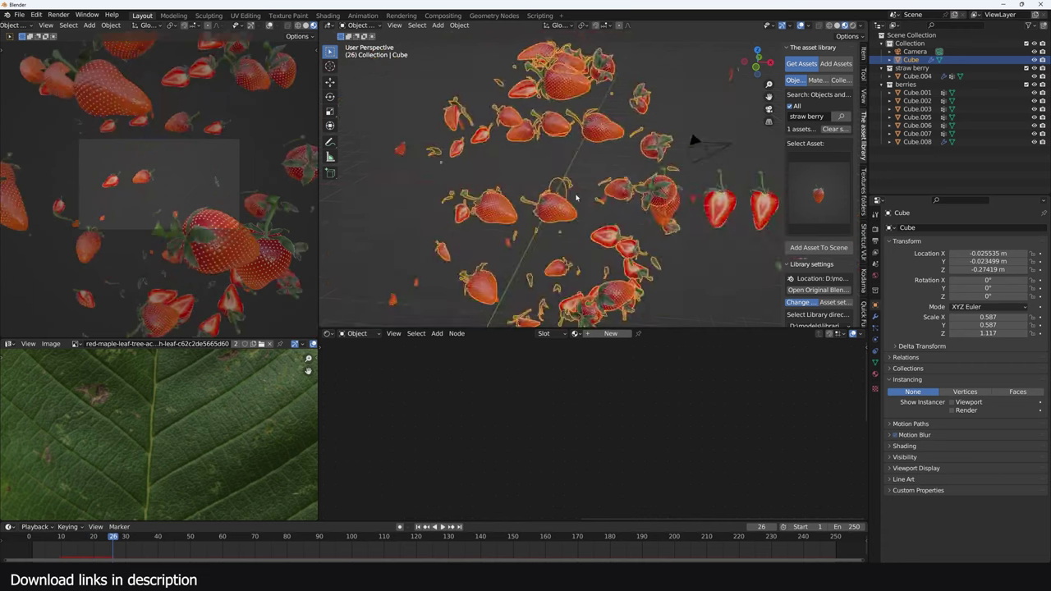
pyautogui.click(576, 197)
pyautogui.hotkey('shift', 'Left')
pyautogui.press('space')
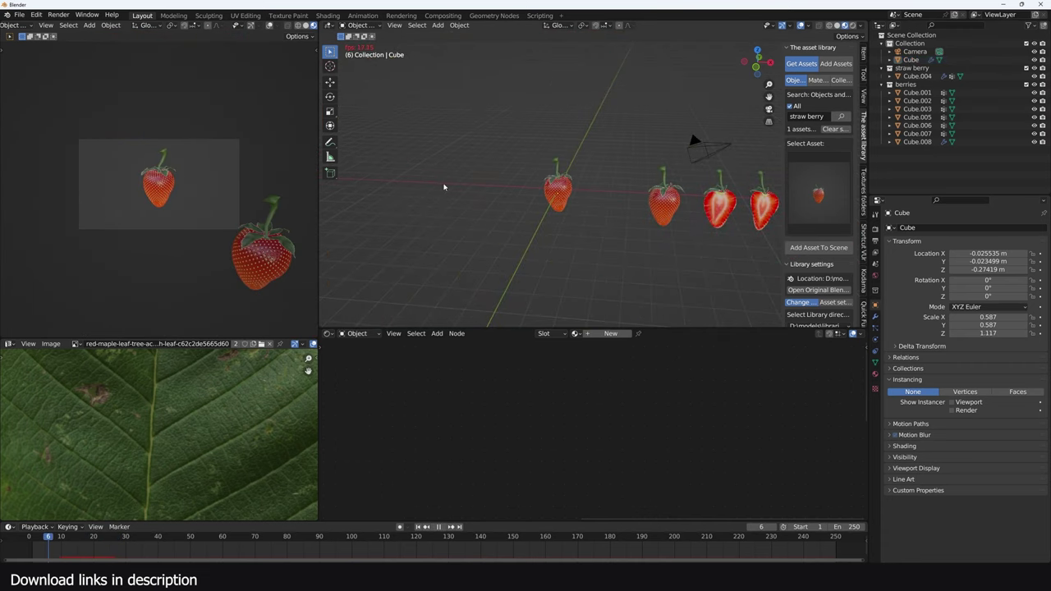
pyautogui.press('space')
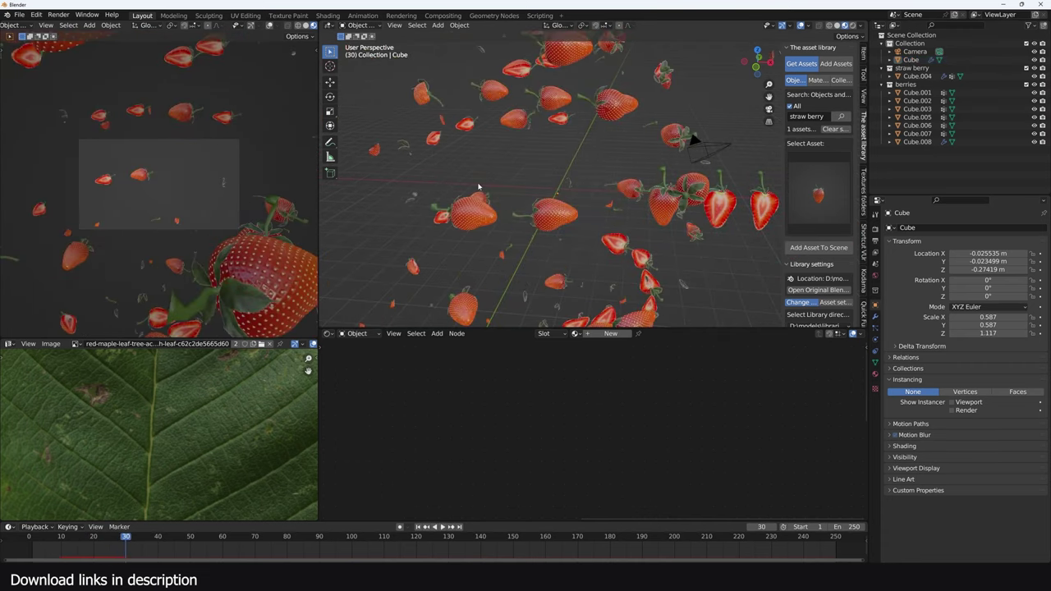
pyautogui.moveTo(526, 227); pyautogui.dragTo(492, 225, button='middle')
pyautogui.click(557, 196)
pyautogui.moveTo(367, 579)
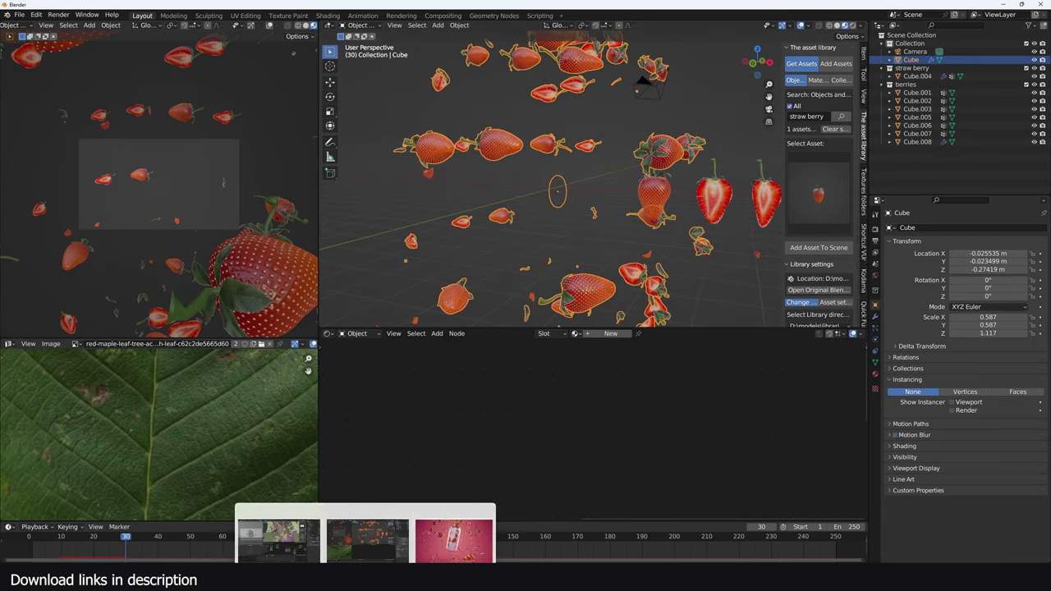
pyautogui.click(450, 538)
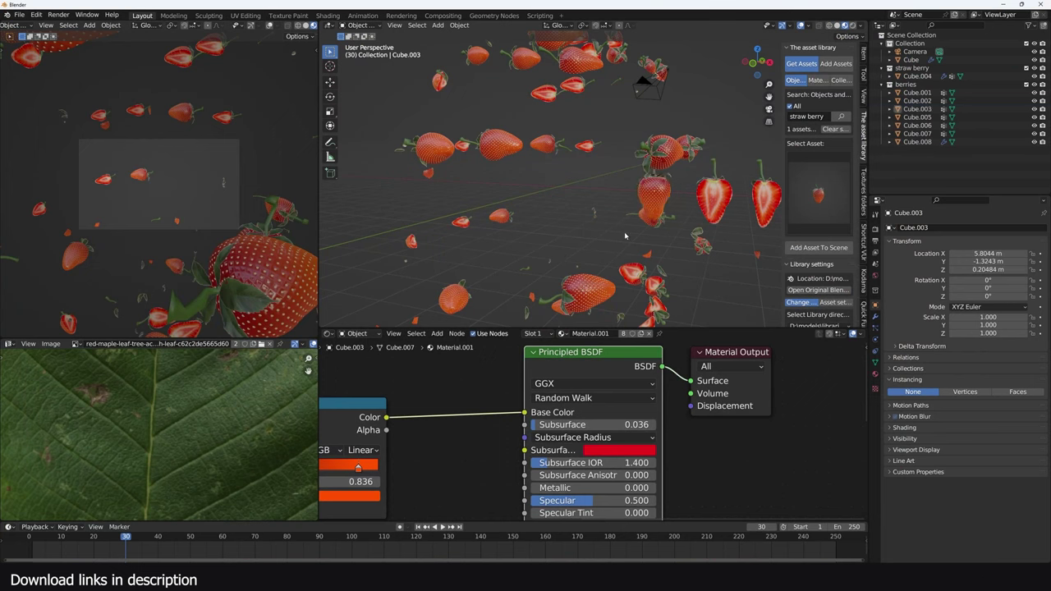
# Add a Drag force field and clear its location to place it at the world origin.
pyautogui.press('a')
pyautogui.hotkey('shift', 'a')
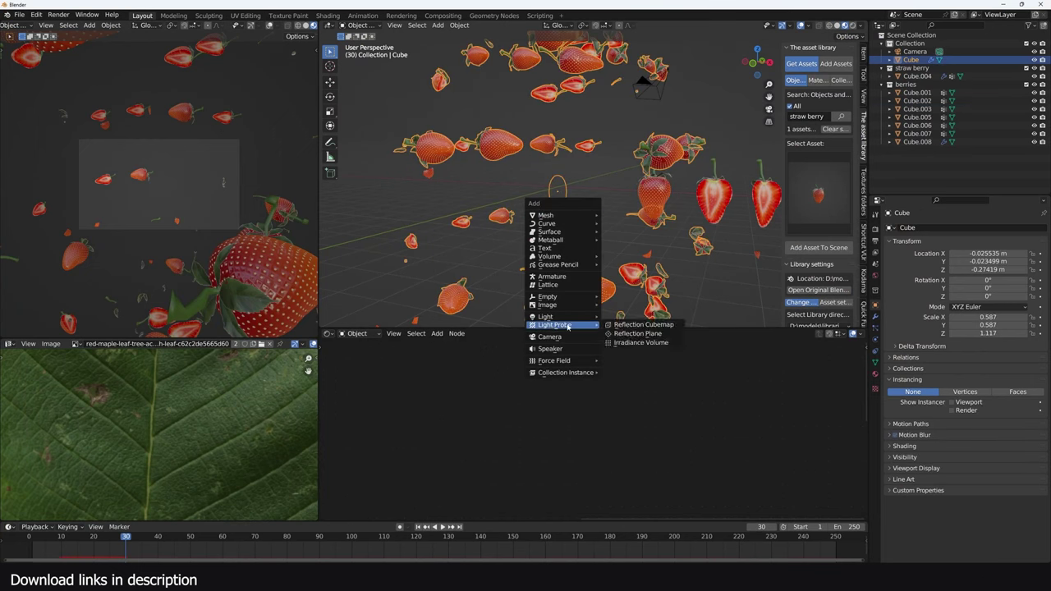
pyautogui.moveTo(564, 372)
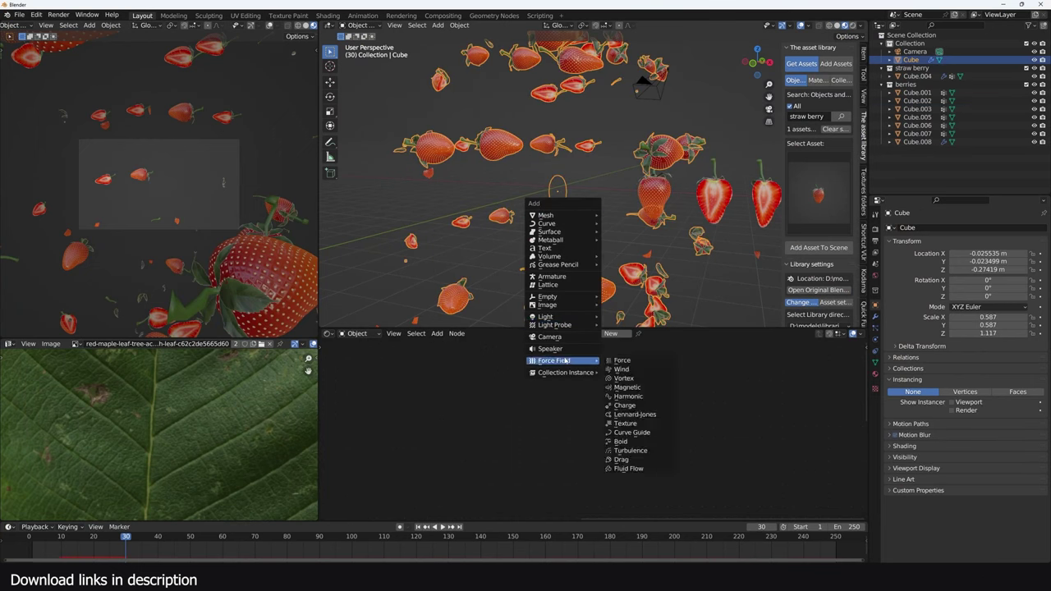
pyautogui.click(636, 456)
pyautogui.hotkey('alt', 'g')
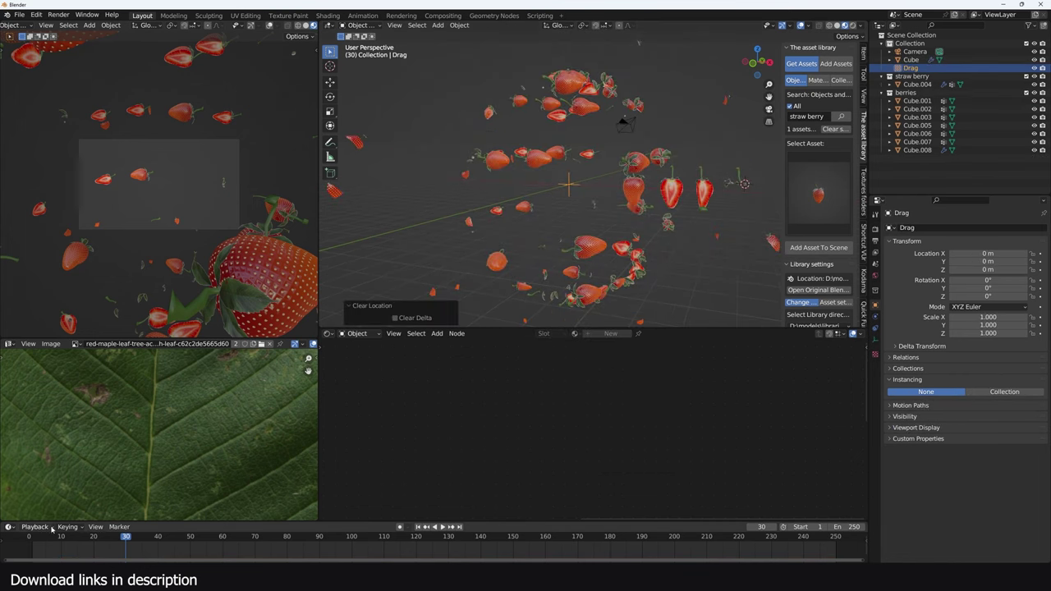
# Play the animation from the start to check how the Drag field affects the particles.
pyautogui.click(29, 536)
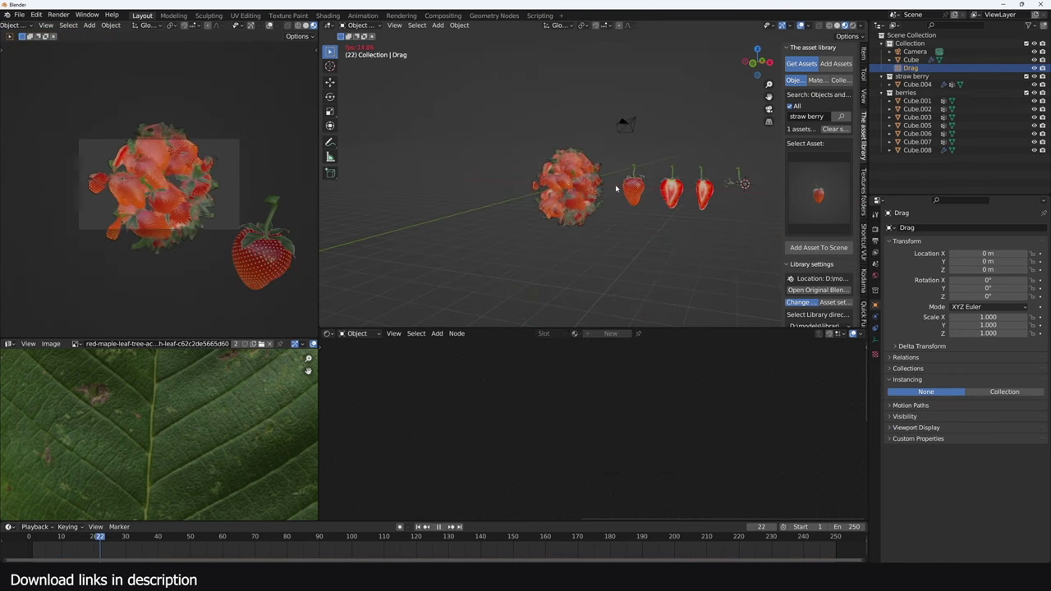
pyautogui.scroll(3, 566, 189)
pyautogui.press('Escape')
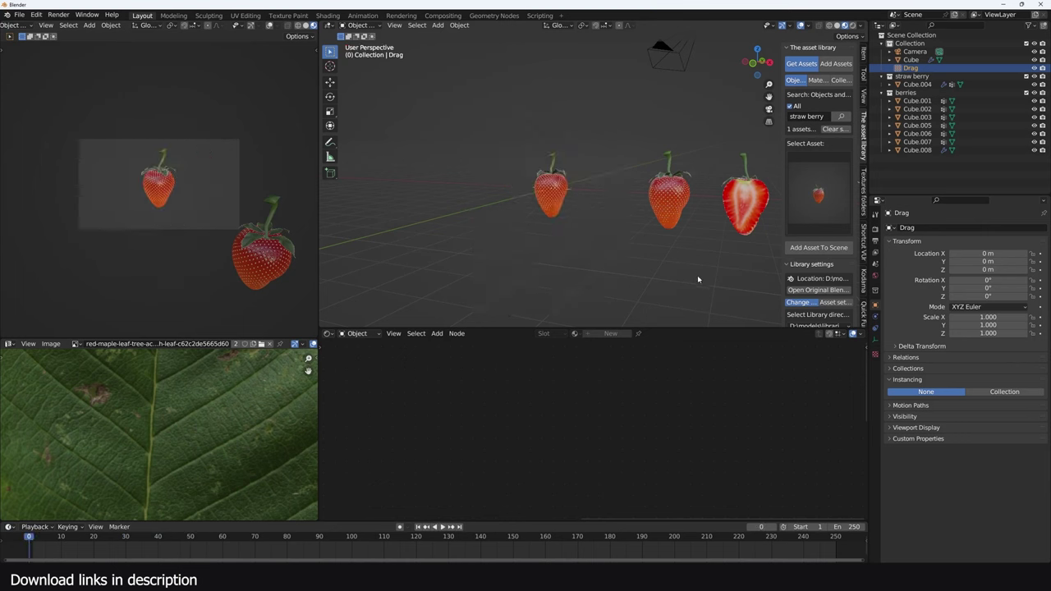
pyautogui.press('space')
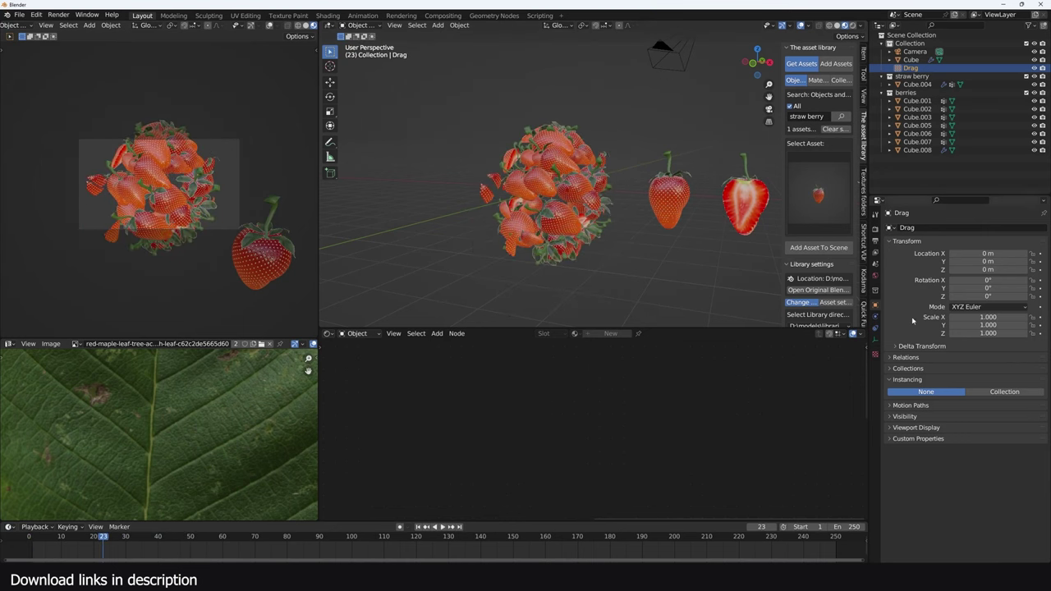
# Keyframe the Drag field's Linear and Quadratic values at 1 and shift those keyframes to frame 27.
pyautogui.click(875, 315)
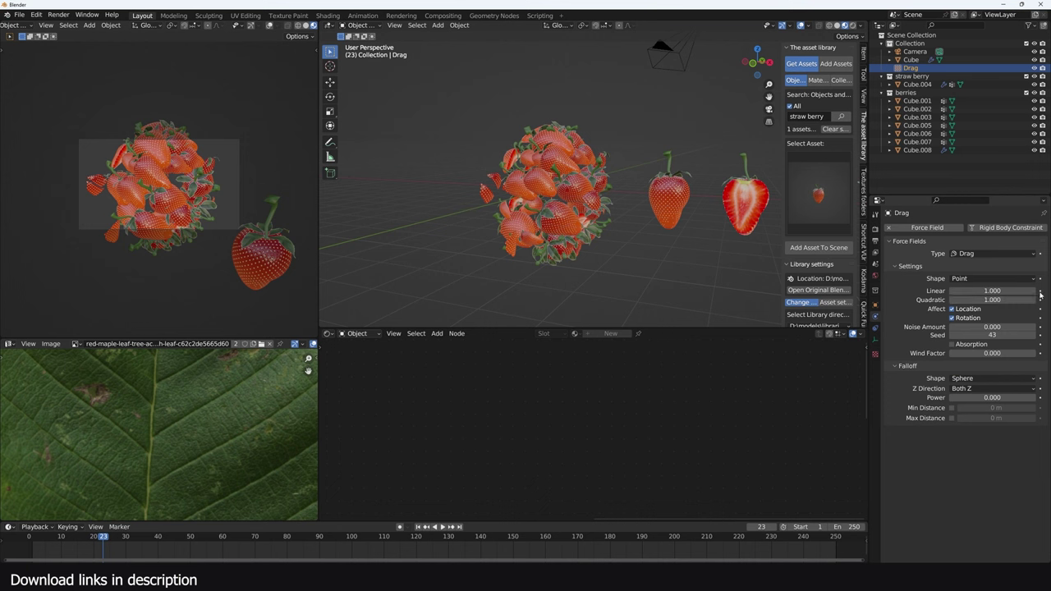
pyautogui.click(1040, 292)
pyautogui.moveTo(227, 522); pyautogui.dragTo(227, 480)
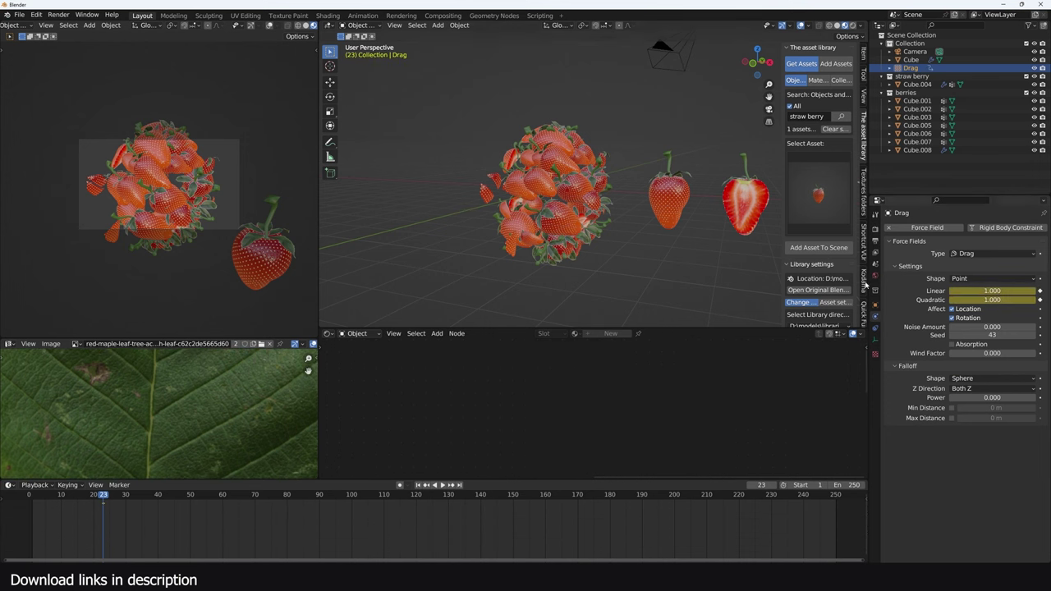
pyautogui.moveTo(103, 503); pyautogui.dragTo(116, 503)
# At frame 22, keyframe the Drag field's Linear and Quadratic values at 0.
pyautogui.moveTo(107, 495); pyautogui.dragTo(100, 499)
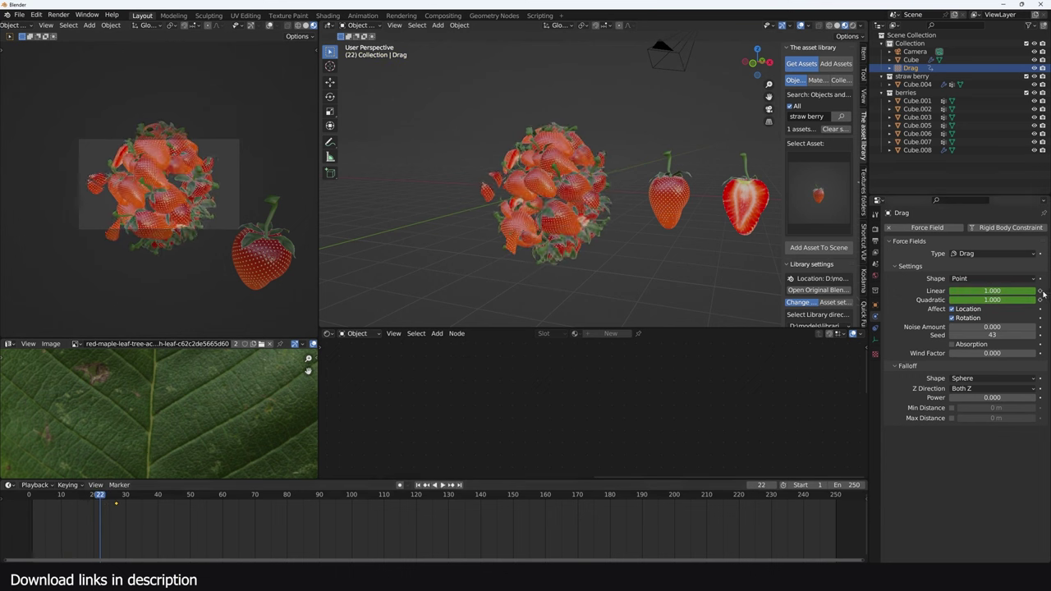
pyautogui.click(1018, 292)
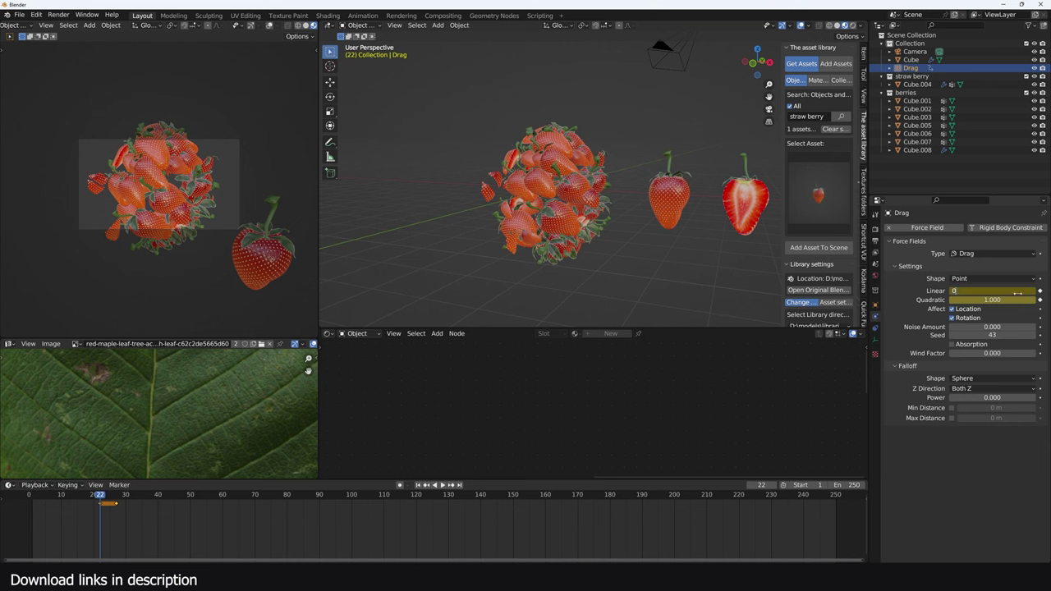
pyautogui.click(1011, 299)
pyautogui.press('Return')
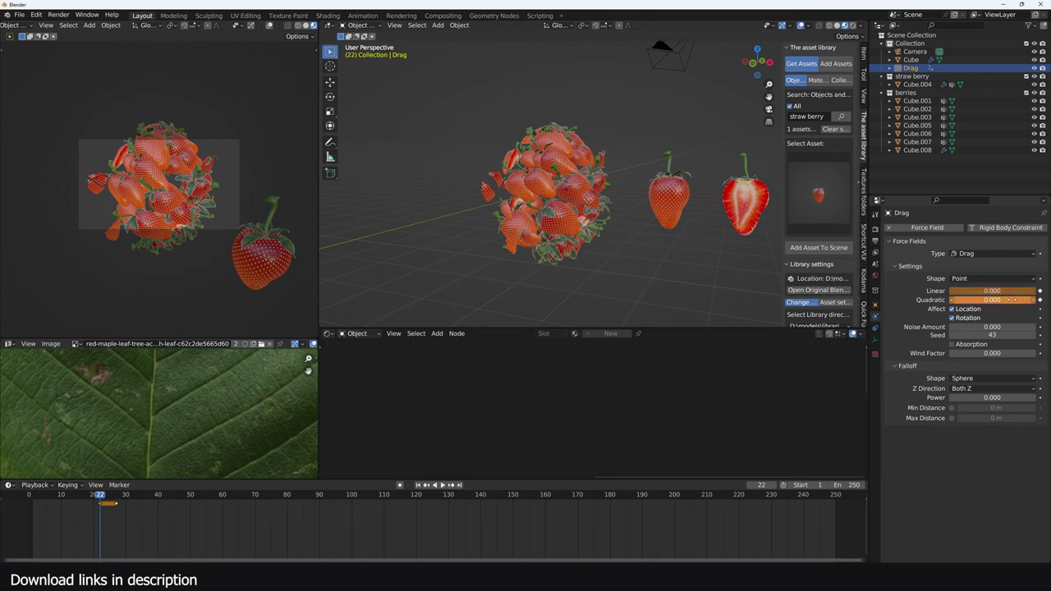
pyautogui.click(1040, 301)
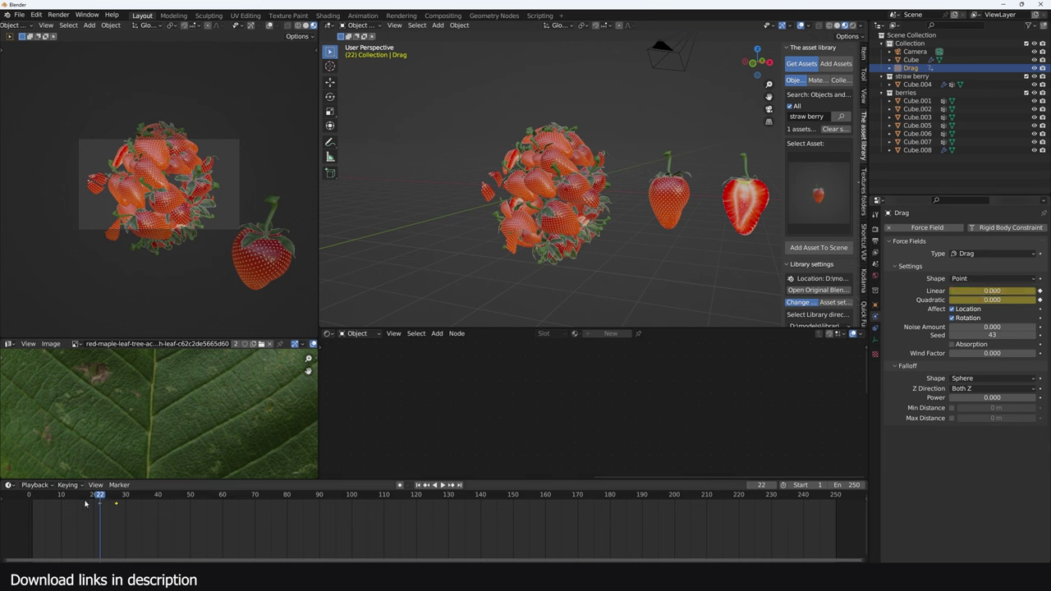
# Preview the burst from the start with the animated drag and inspect the berries around frame 19.
pyautogui.hotkey('shift', 'Left')
pyautogui.press('space')
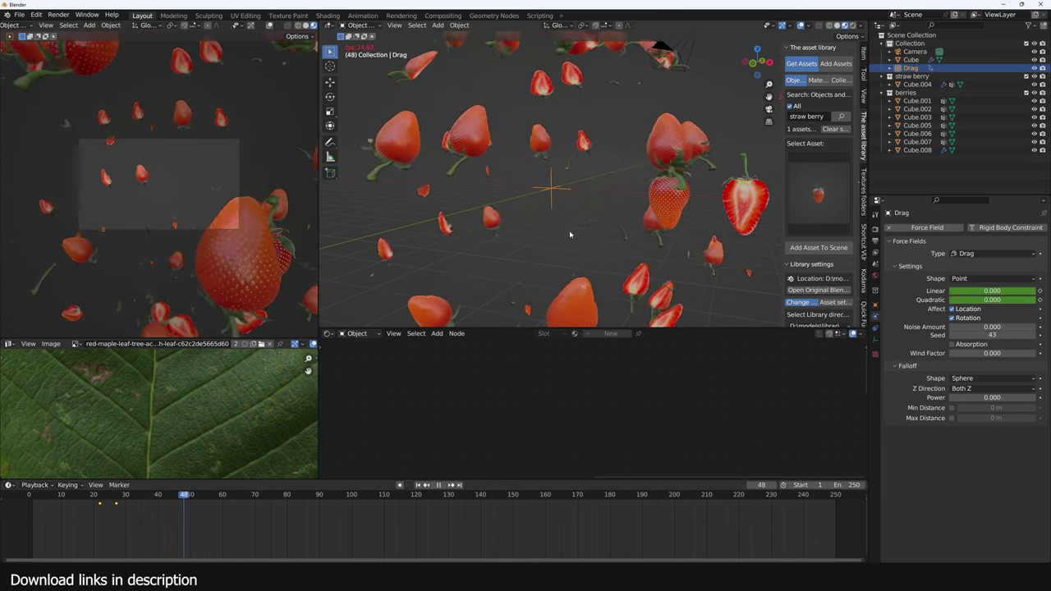
pyautogui.press('Escape')
pyautogui.press('space')
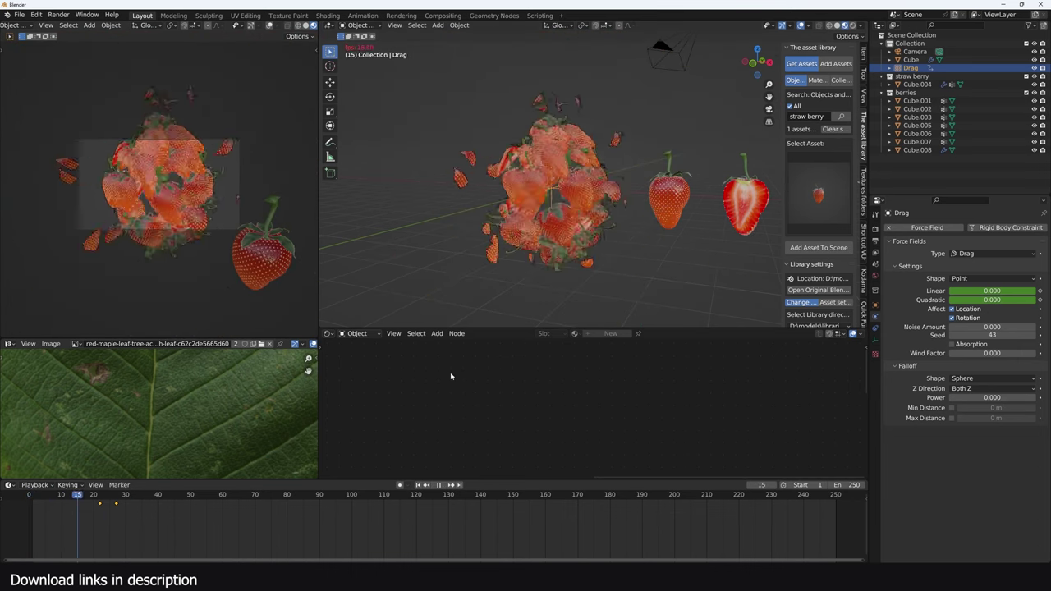
pyautogui.moveTo(596, 201); pyautogui.dragTo(629, 195, button='middle')
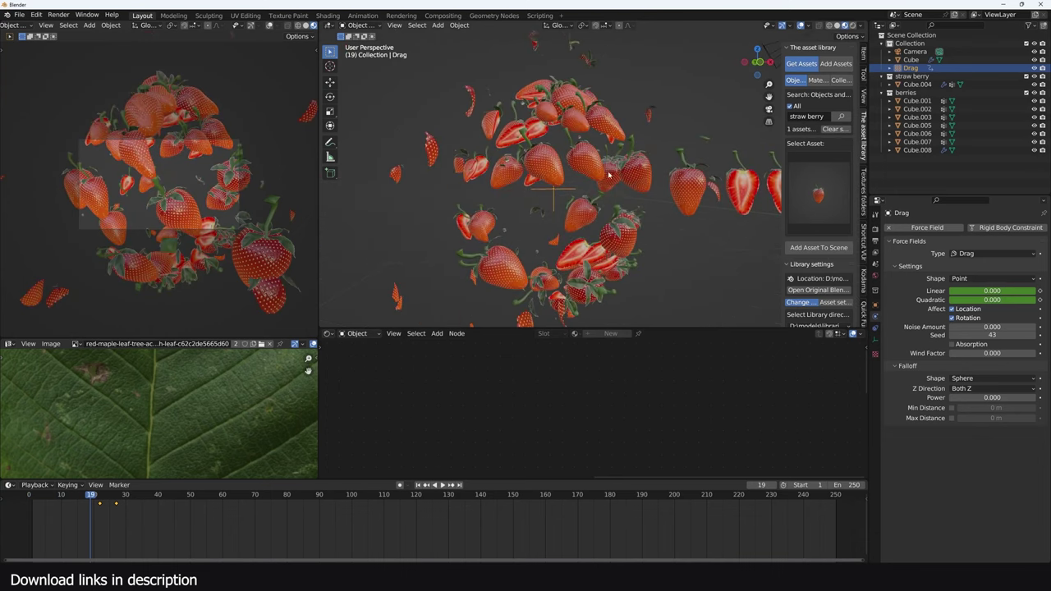
# Check the Drag field's curves, then move its start keyframes to about frame 18 and end keyframes to about frame 20.
pyautogui.hotkey('ctrl', 'Tab')
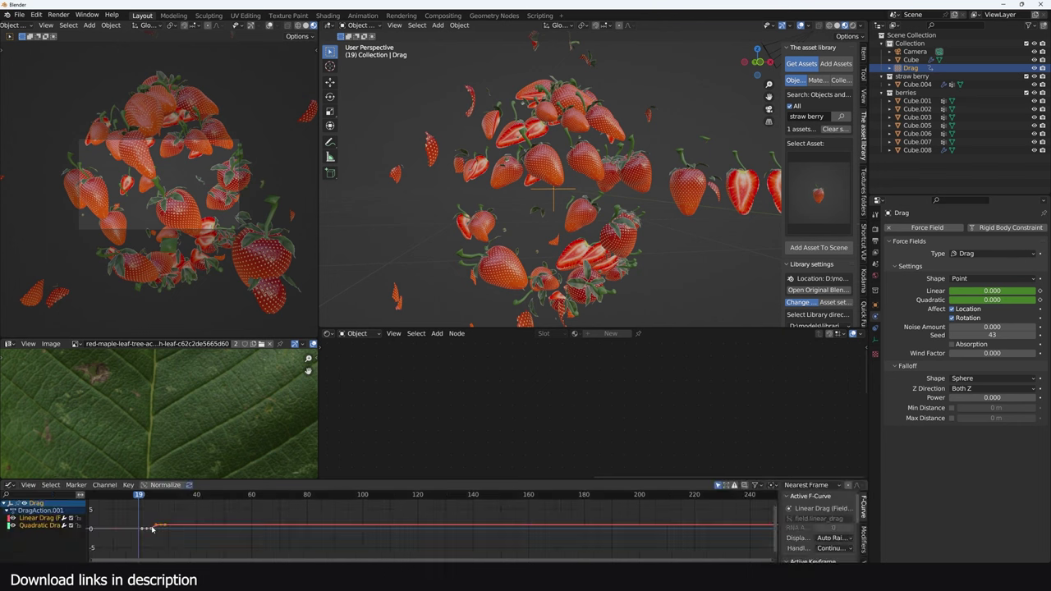
pyautogui.moveTo(120, 510); pyautogui.dragTo(223, 538)
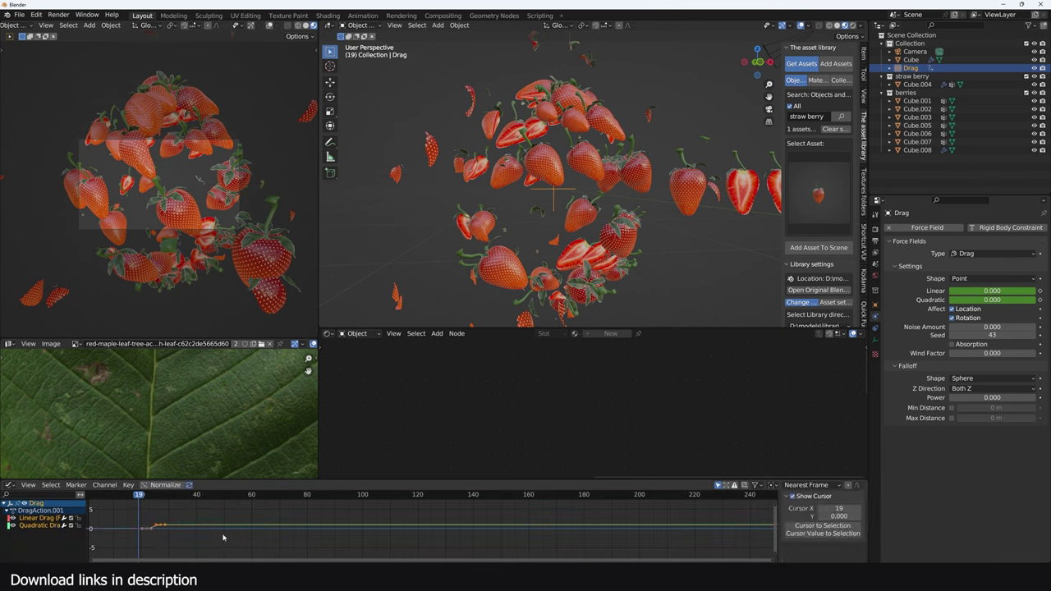
pyautogui.hotkey('ctrl', 'Tab')
pyautogui.press('g')
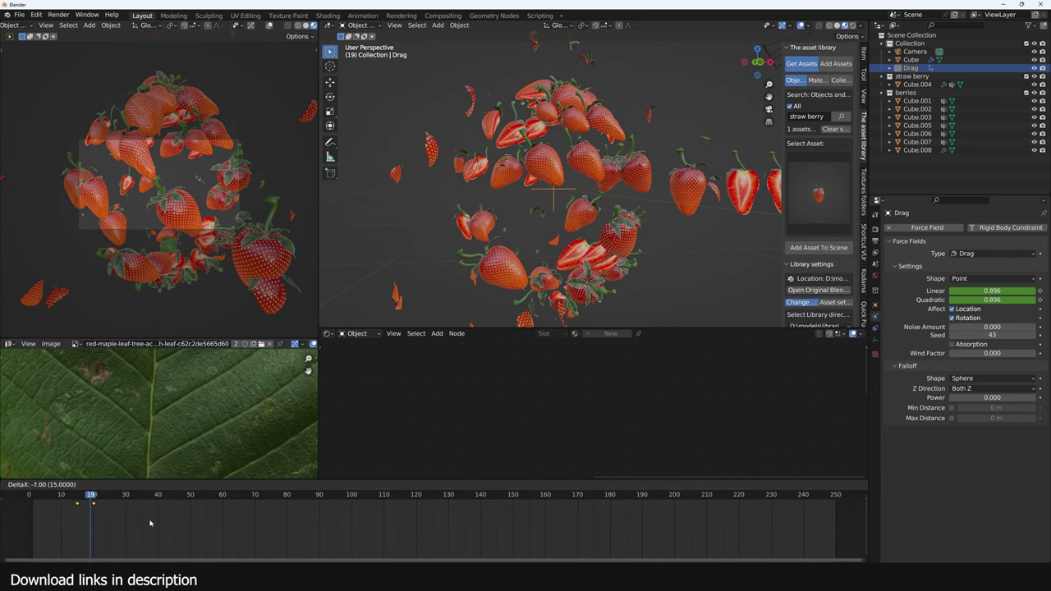
pyautogui.click(151, 522)
pyautogui.press('g')
pyautogui.click(86, 504)
# Play the burst from frame 1 with the earlier drag timing and compare the spread with the reference render.
pyautogui.moveTo(59, 496); pyautogui.dragTo(32, 523)
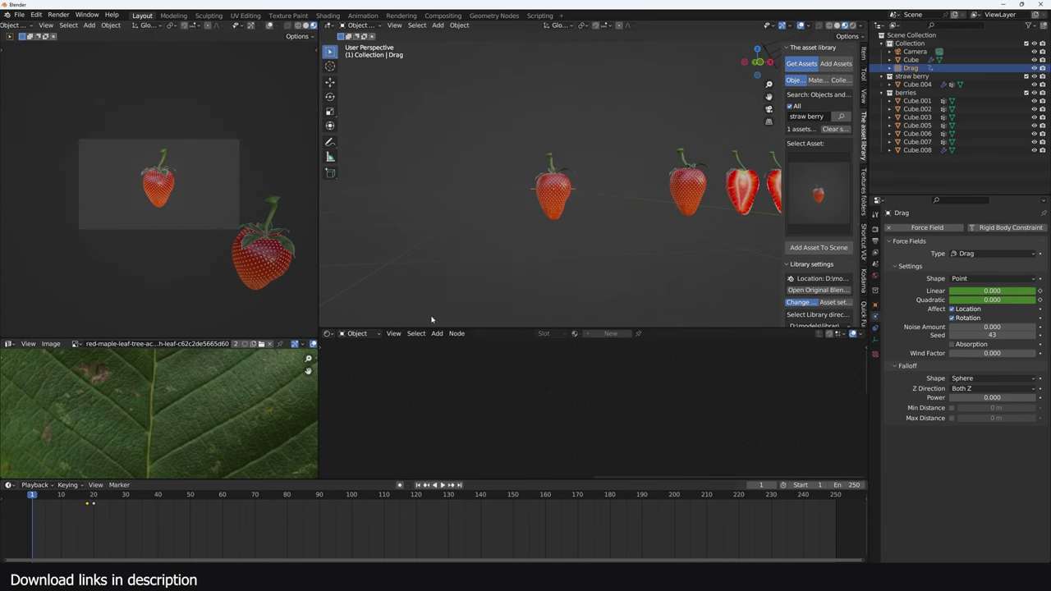
pyautogui.press('space')
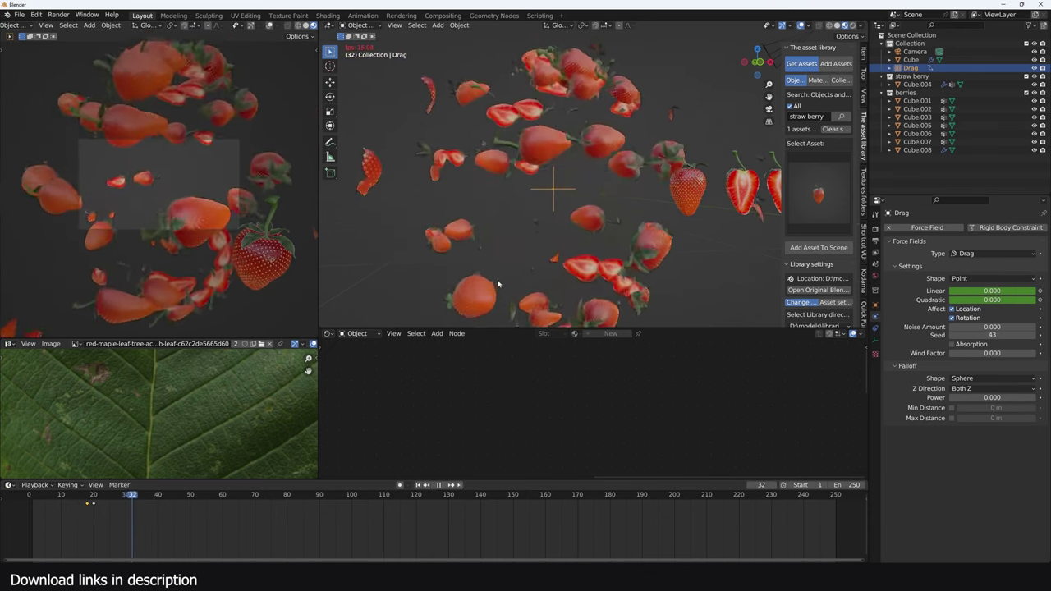
pyautogui.press('space')
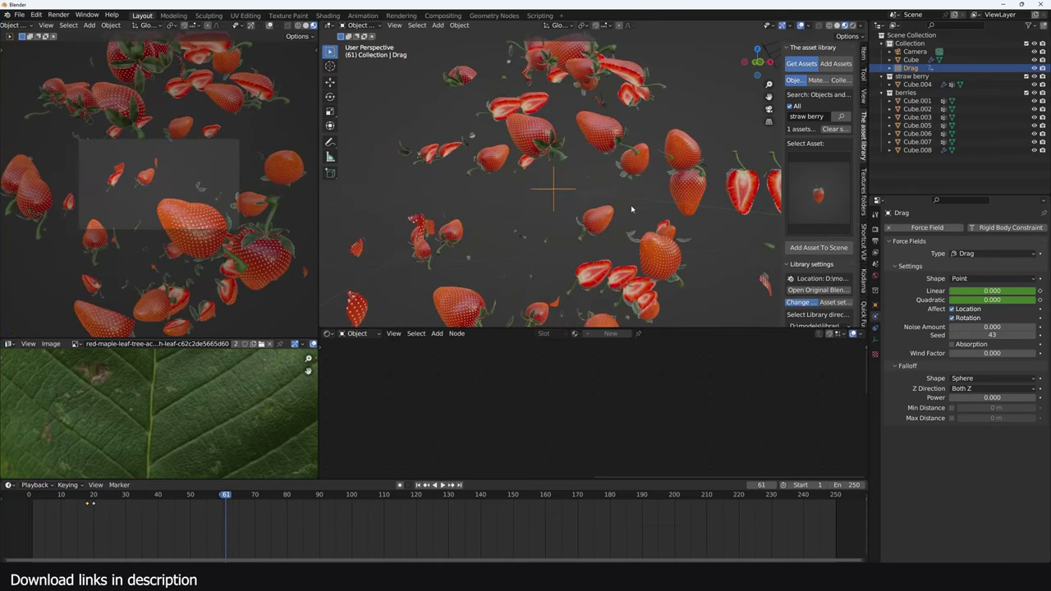
pyautogui.moveTo(632, 275); pyautogui.dragTo(566, 263, button='middle')
pyautogui.moveTo(366, 578)
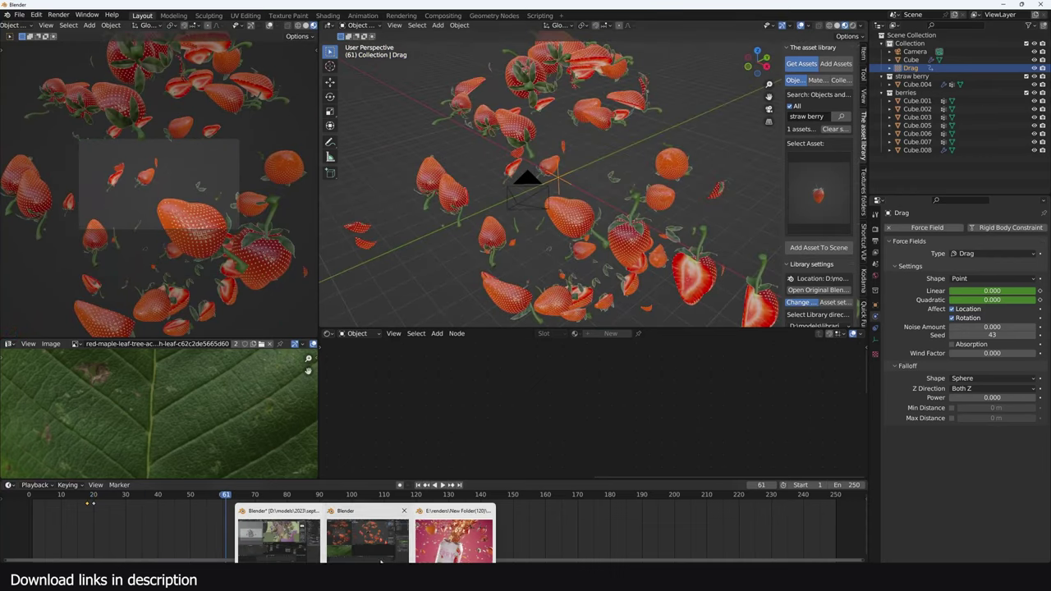
pyautogui.click(450, 538)
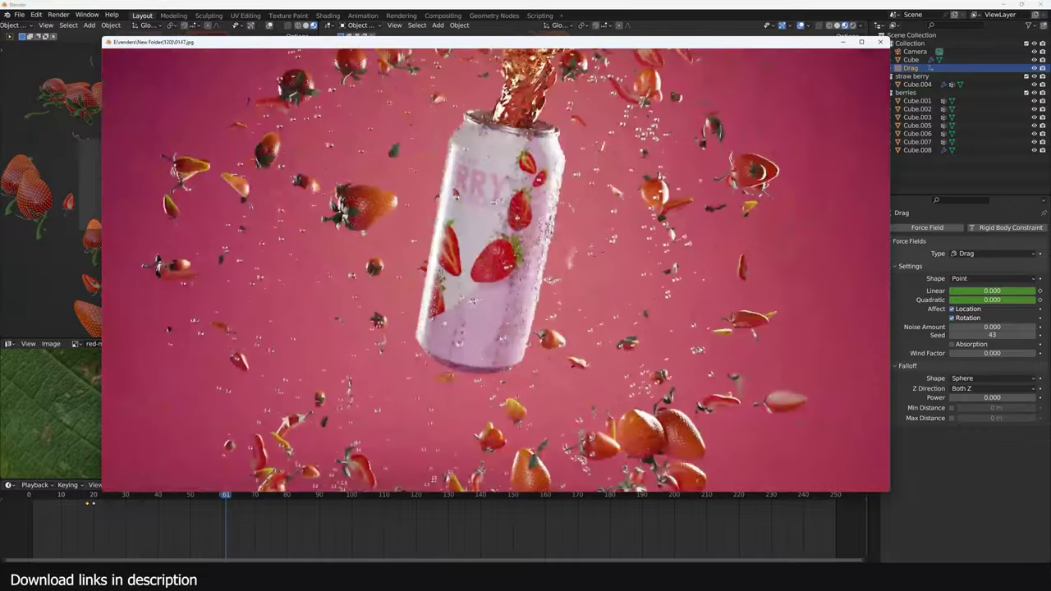
pyautogui.click(560, 495)
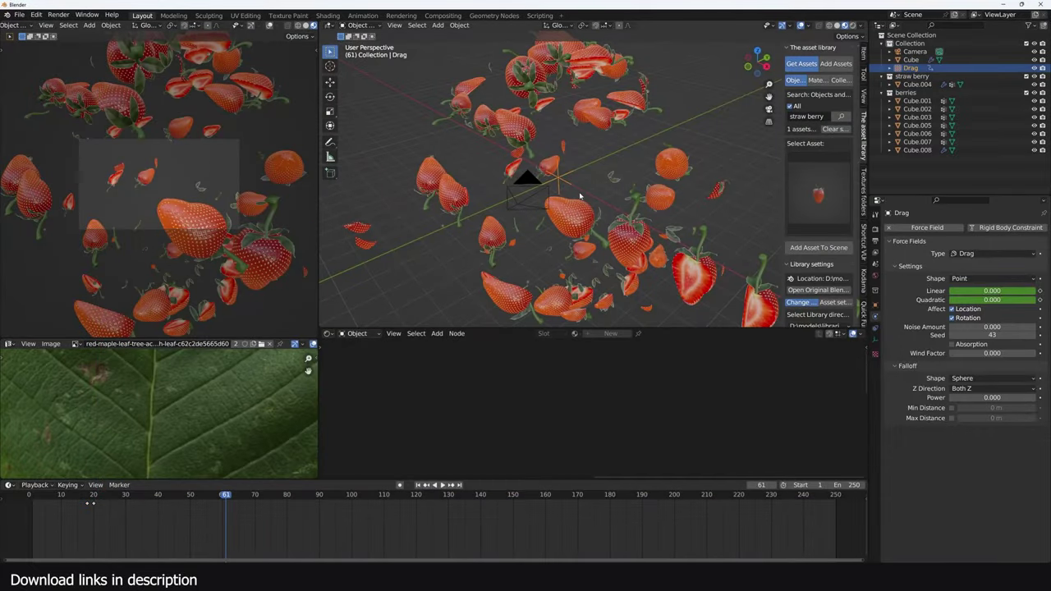
# Add a Vortex force field and clear its location to place it at the world origin.
pyautogui.hotkey('shift', 'a')
pyautogui.moveTo(558, 197)
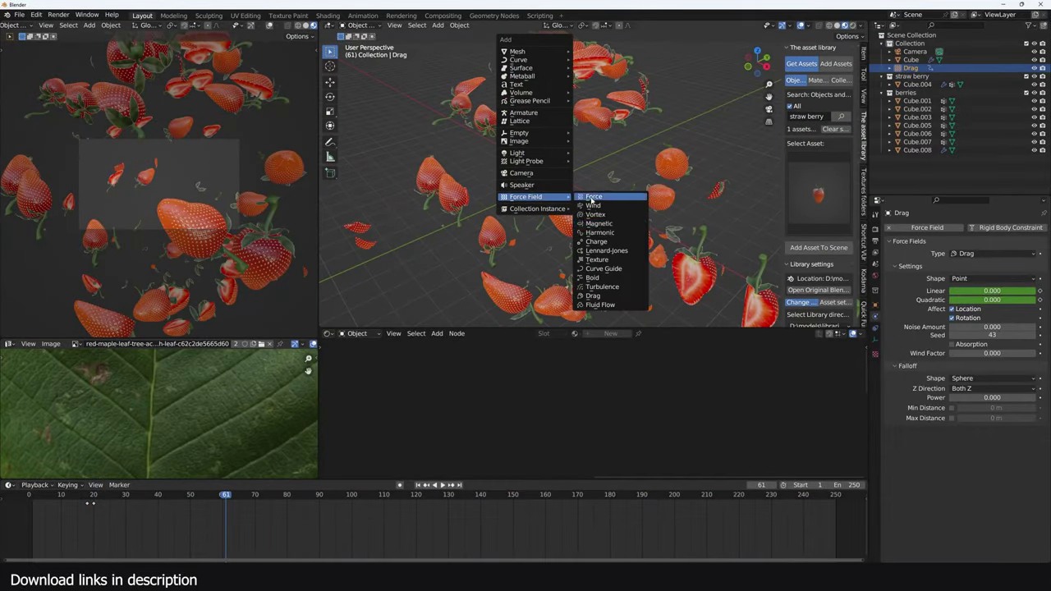
pyautogui.click(595, 215)
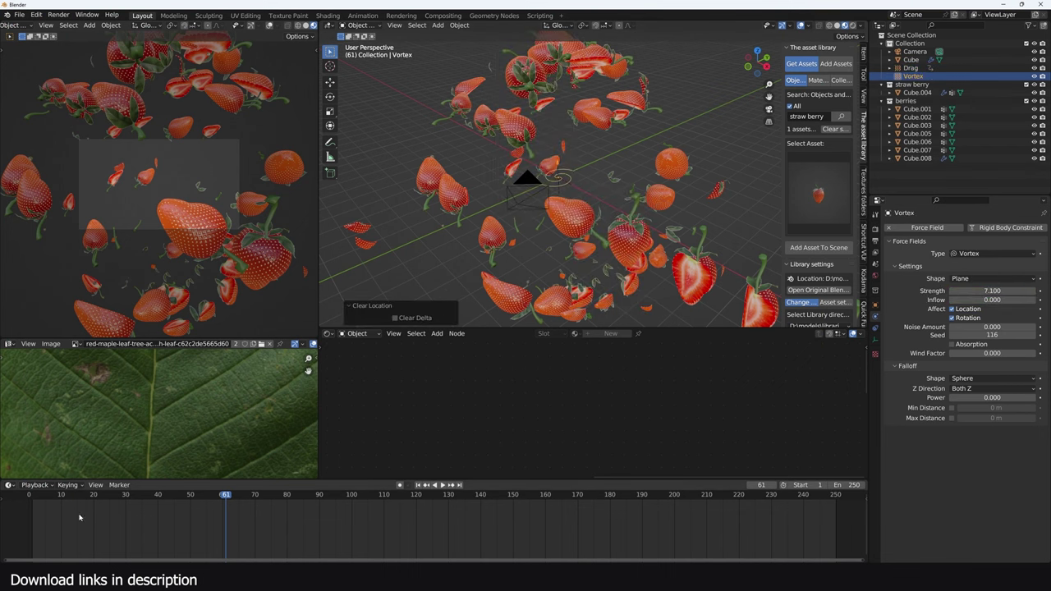
# Play the burst with the vortex, then set the Vortex field's strength to 0.5 and preview it again.
pyautogui.hotkey('shift', 'Left')
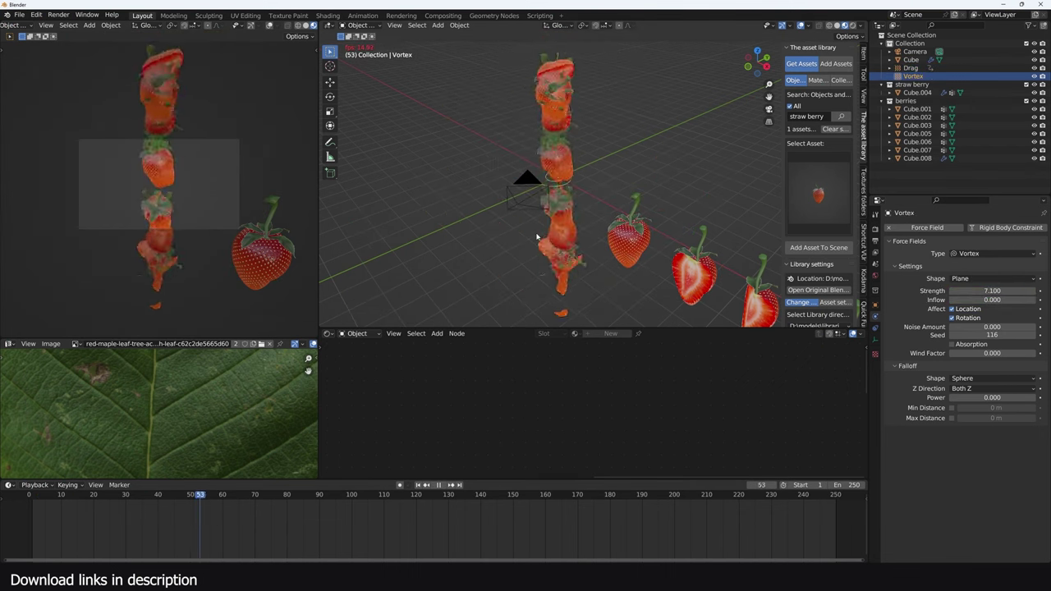
pyautogui.press('Escape')
pyautogui.click(991, 290)
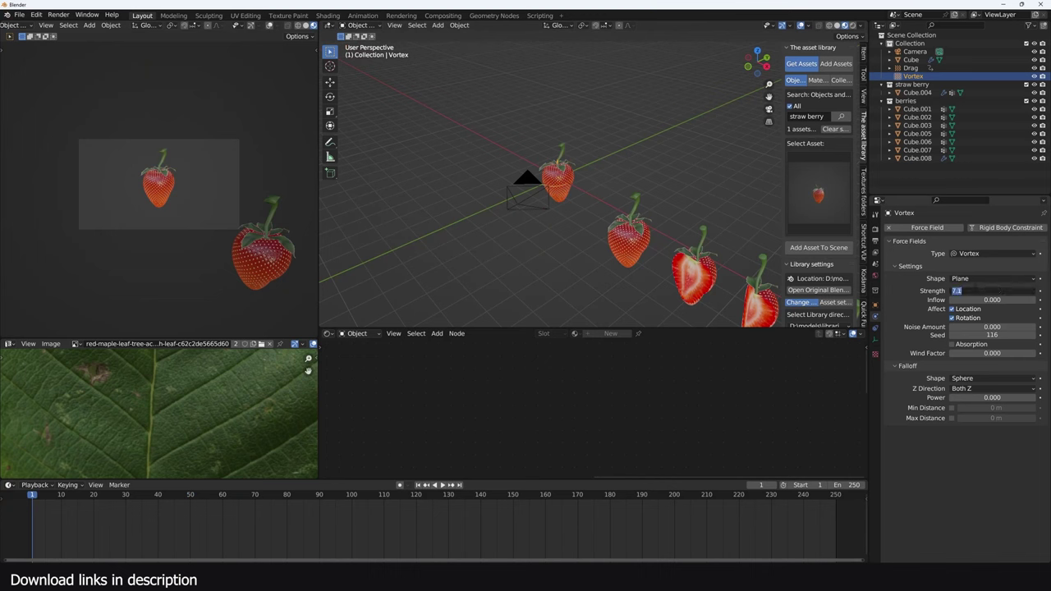
pyautogui.write('1')
pyautogui.press('Return')
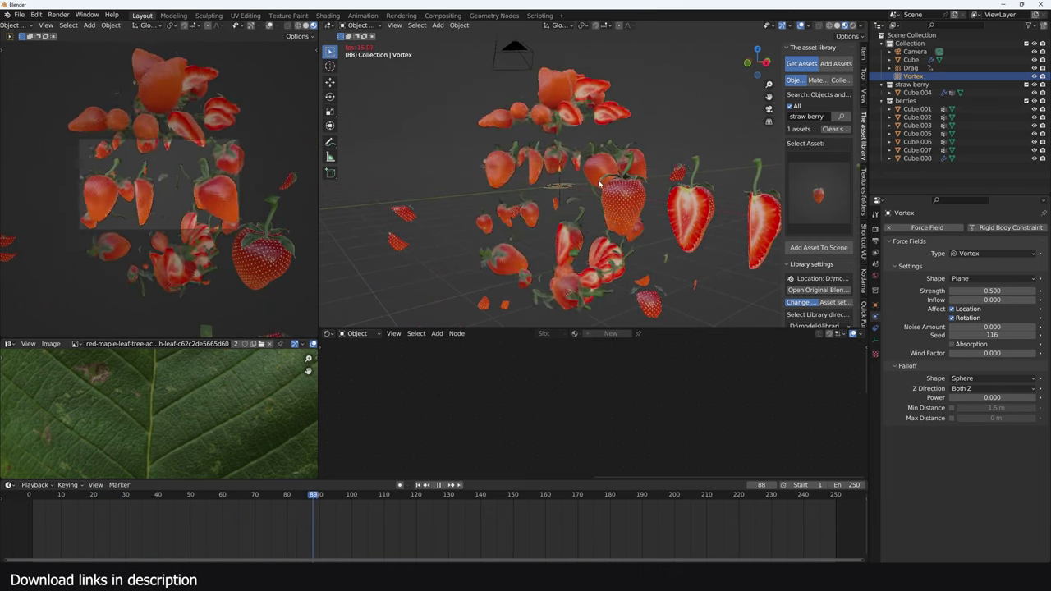
pyautogui.press('space')
# Set the render scale of the emitter cube's berry particles to about 0.544.
pyautogui.click(603, 178)
pyautogui.click(874, 328)
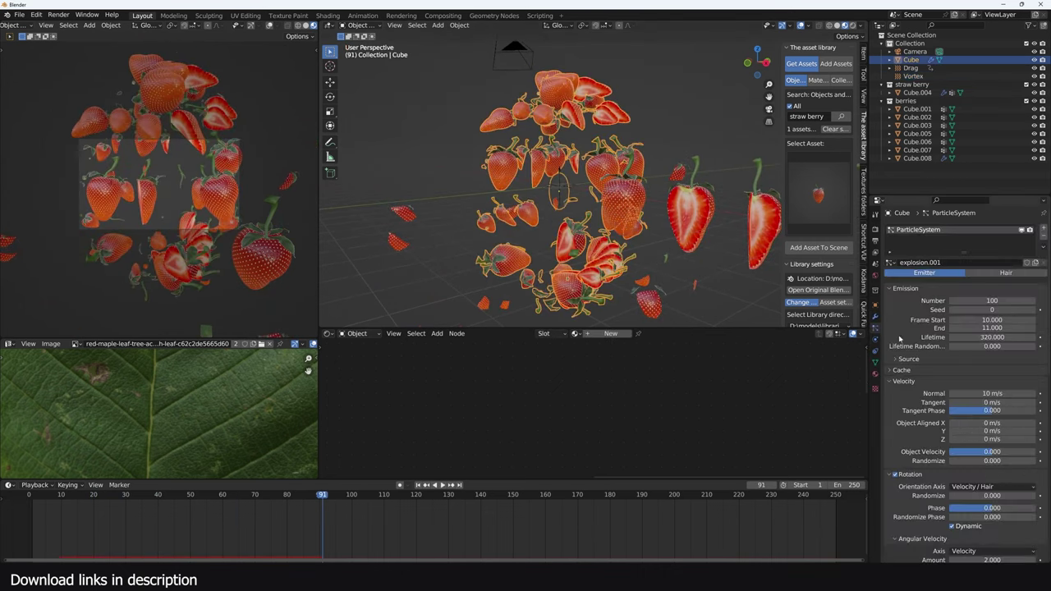
pyautogui.scroll(-3, 997, 456)
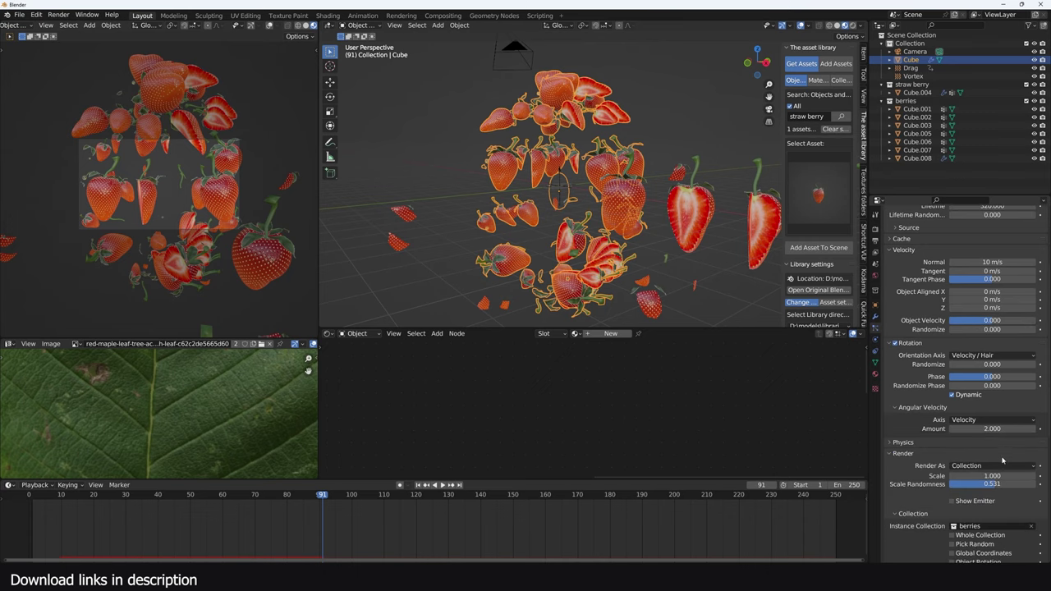
pyautogui.moveTo(1003, 475); pyautogui.dragTo(968, 475)
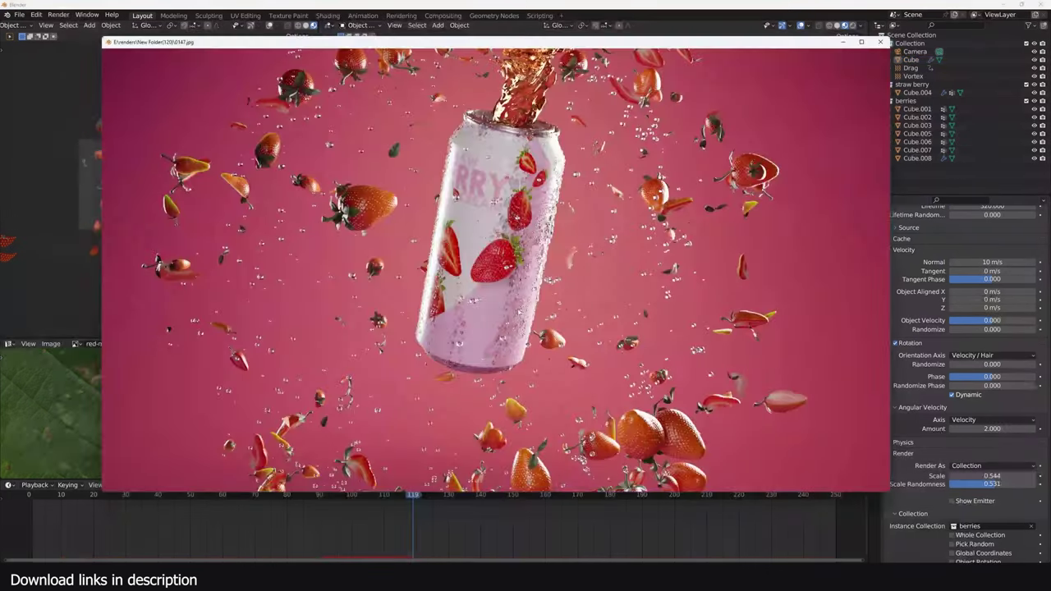
# Check the reference render, then play the burst together with the imported soda can's animation.
pyautogui.moveTo(519, 311); pyautogui.dragTo(308, 292)
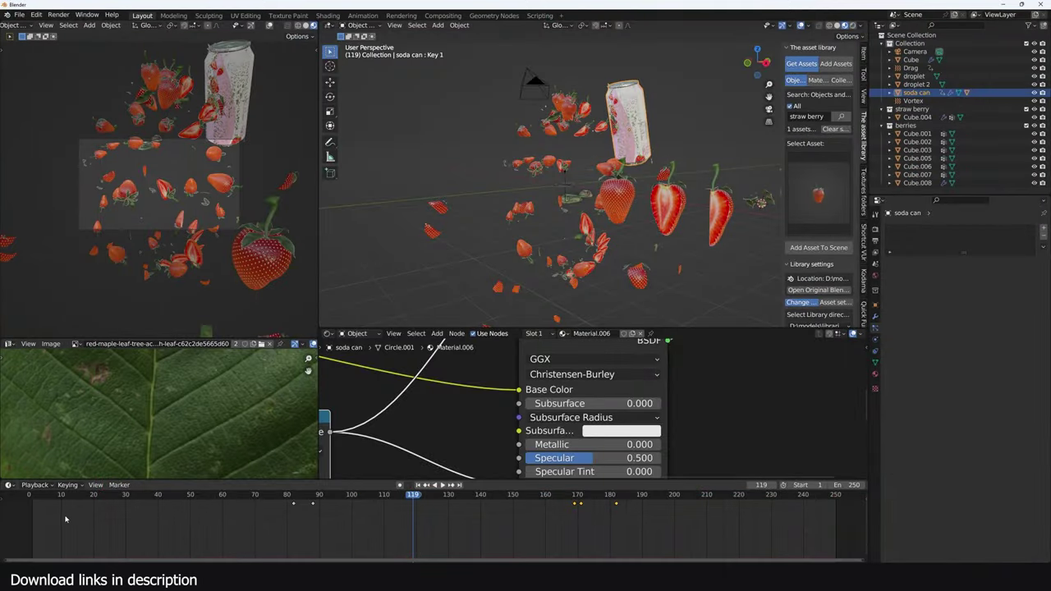
pyautogui.click(66, 518)
pyautogui.press('space')
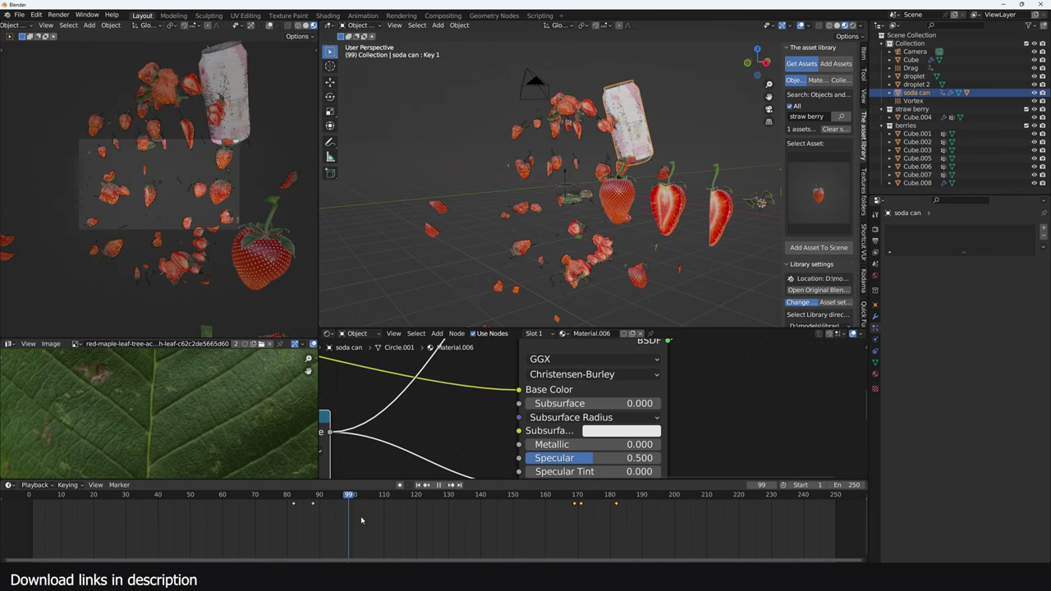
pyautogui.press('space')
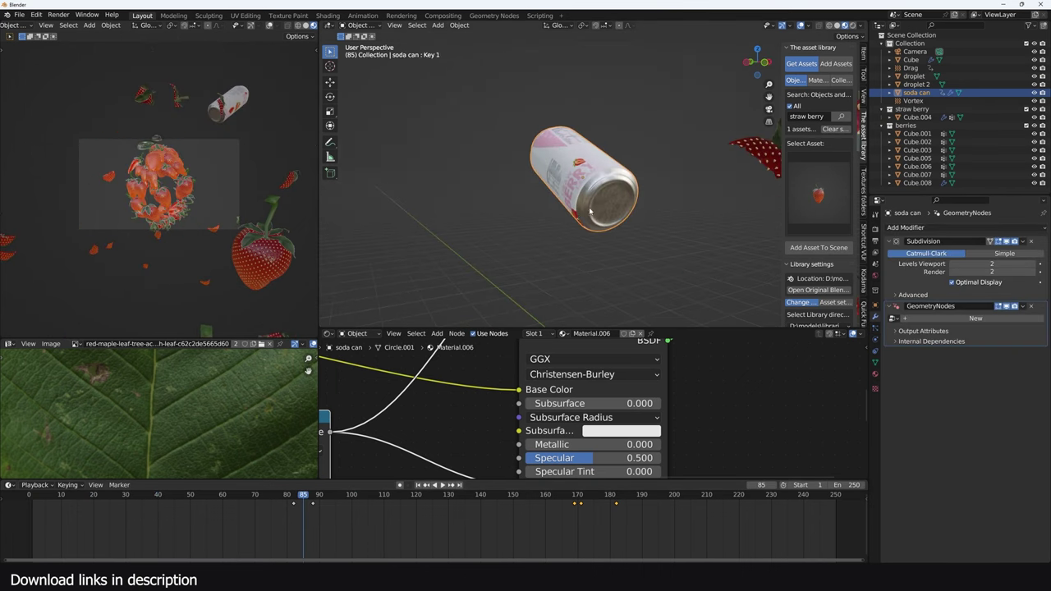
# Shift the soda can's keyframes earlier so the first one sits at frame 9, and preview the can emerging among the berries.
pyautogui.scroll(-2, 574, 246)
pyautogui.moveTo(302, 508); pyautogui.dragTo(286, 507)
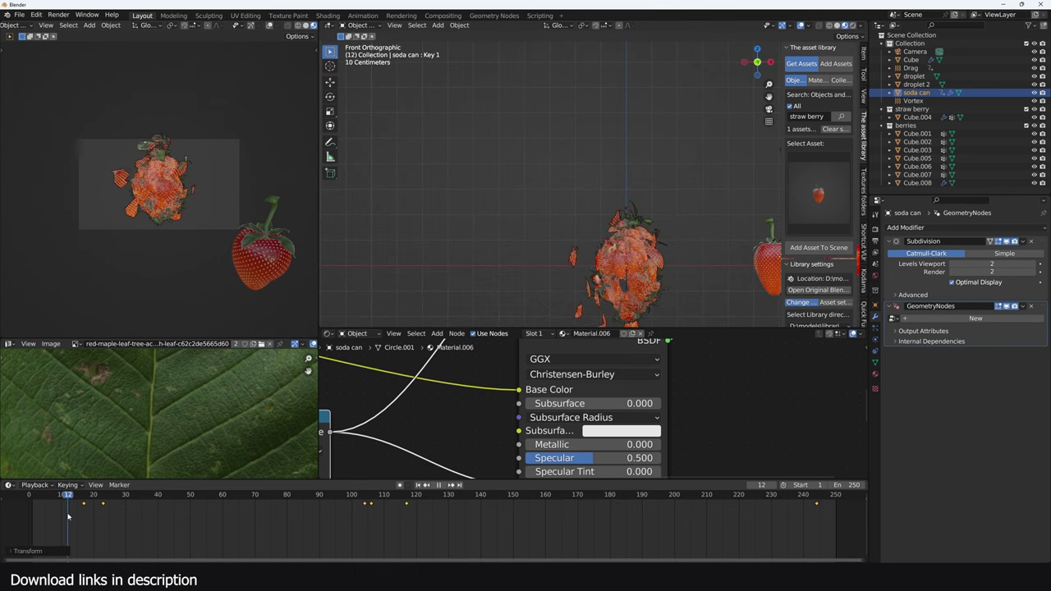
pyautogui.press('g')
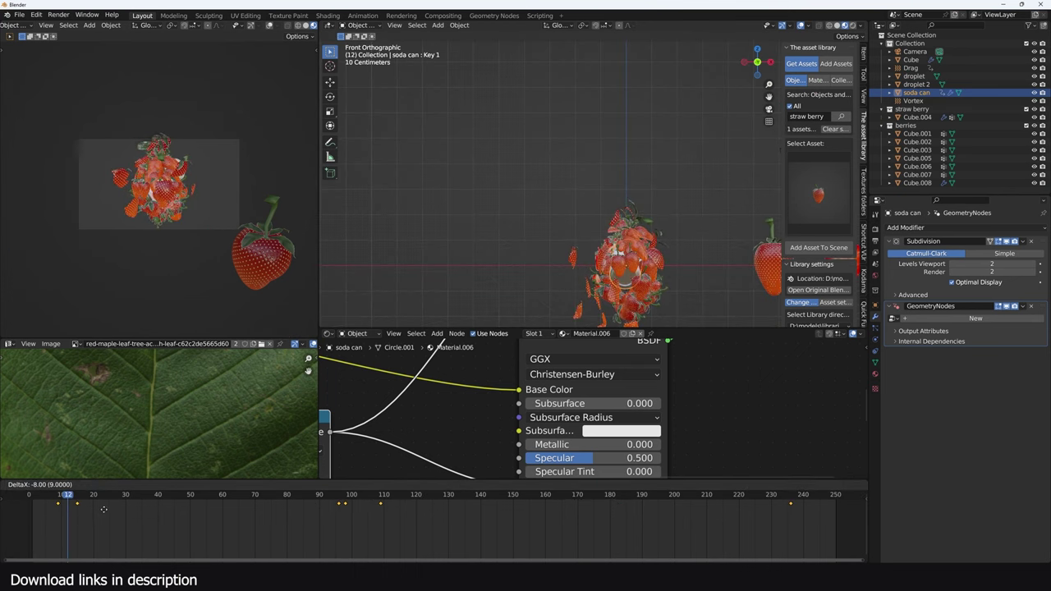
pyautogui.click(103, 510)
pyautogui.moveTo(72, 507); pyautogui.dragTo(28, 510)
pyautogui.press('space')
pyautogui.press('space')
pyautogui.moveTo(567, 194)
pyautogui.mouseDown(button='middle')
pyautogui.moveTo(574, 231)
pyautogui.moveTo(551, 201)
pyautogui.mouseUp(button='middle')
pyautogui.scroll(3, 575, 231)
pyautogui.scroll(-4, 551, 197)
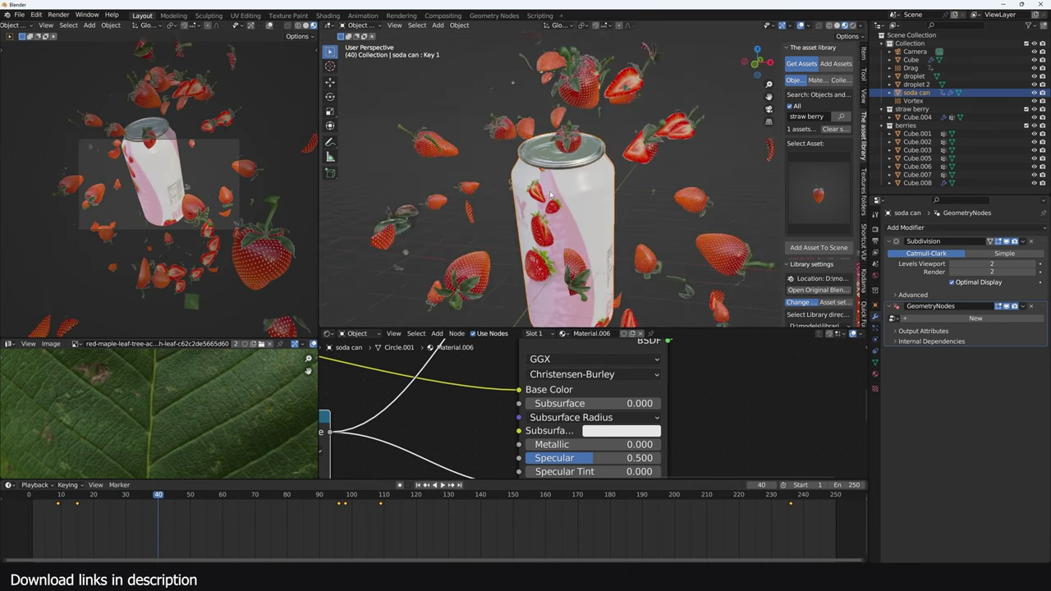
# Add a cube around the soda can, scaled about 3.08 times, stretched taller along Z and widened 1.151 times along X.
pyautogui.press('KP_5')
pyautogui.press('KP_1')
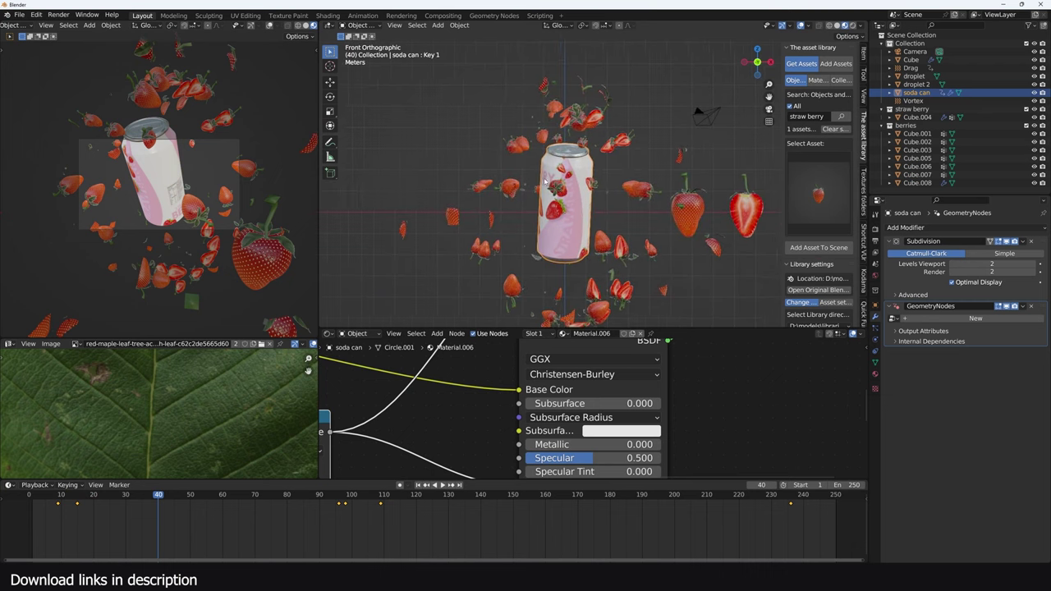
pyautogui.hotkey('shift', 'a')
pyautogui.moveTo(561, 36)
pyautogui.click(600, 44)
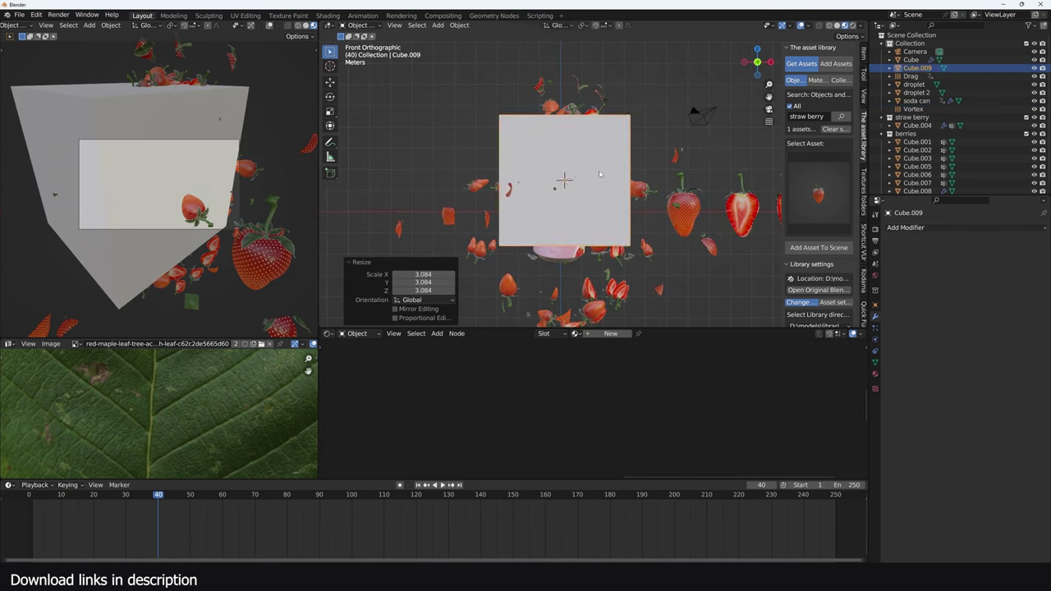
pyautogui.press('s')
pyautogui.press('z')
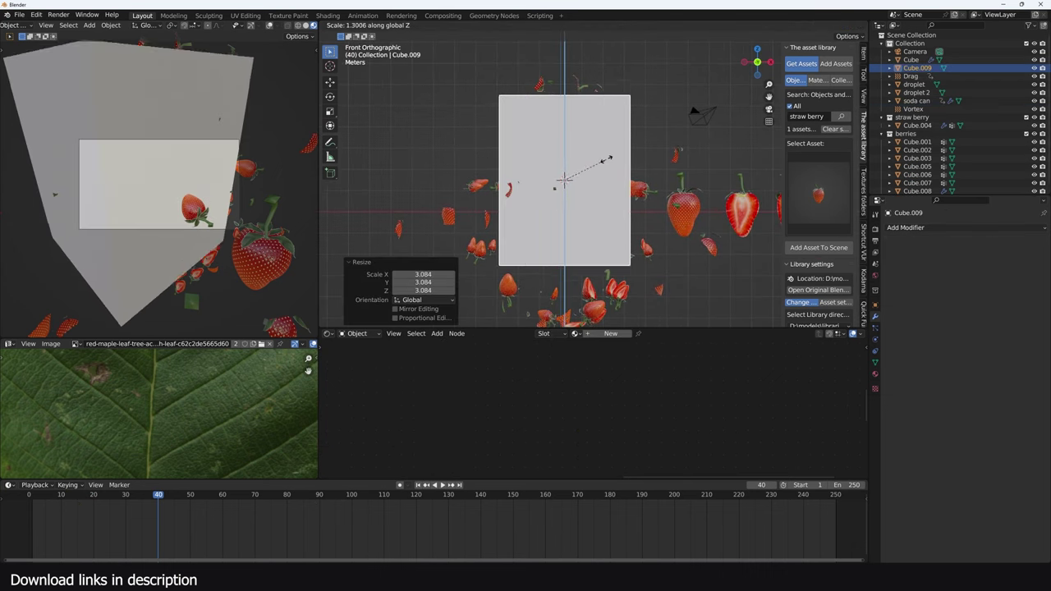
pyautogui.click(622, 148)
pyautogui.press('s')
pyautogui.press('x')
pyautogui.click(622, 153)
pyautogui.moveTo(622, 153); pyautogui.dragTo(590, 213, button='middle')
pyautogui.scroll(2, 562, 185)
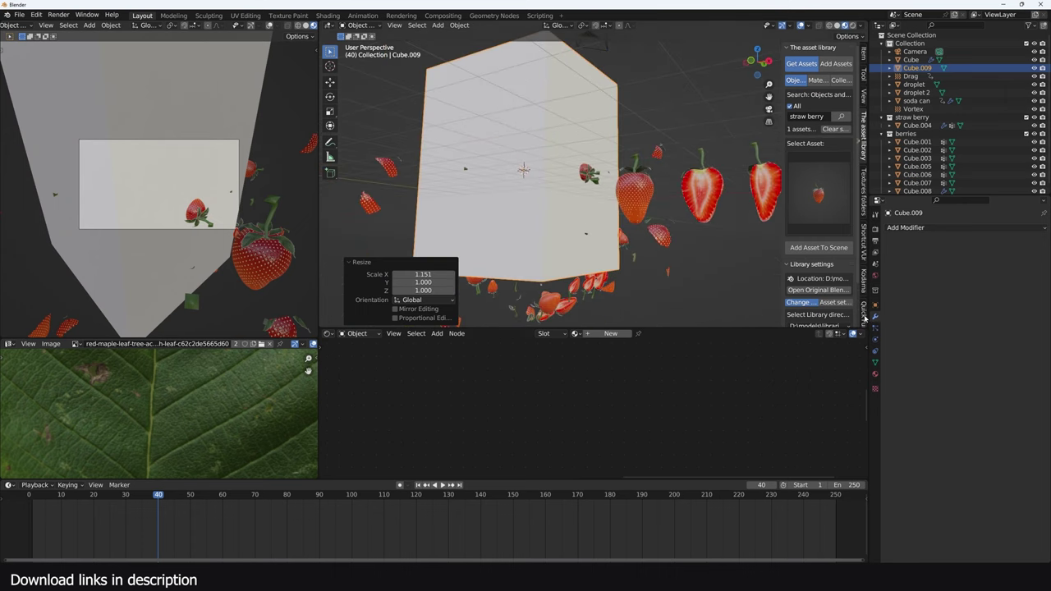
# Give the new cube fluid physics as a Domain with its domain type set to Liquid.
pyautogui.click(874, 339)
pyautogui.click(1002, 236)
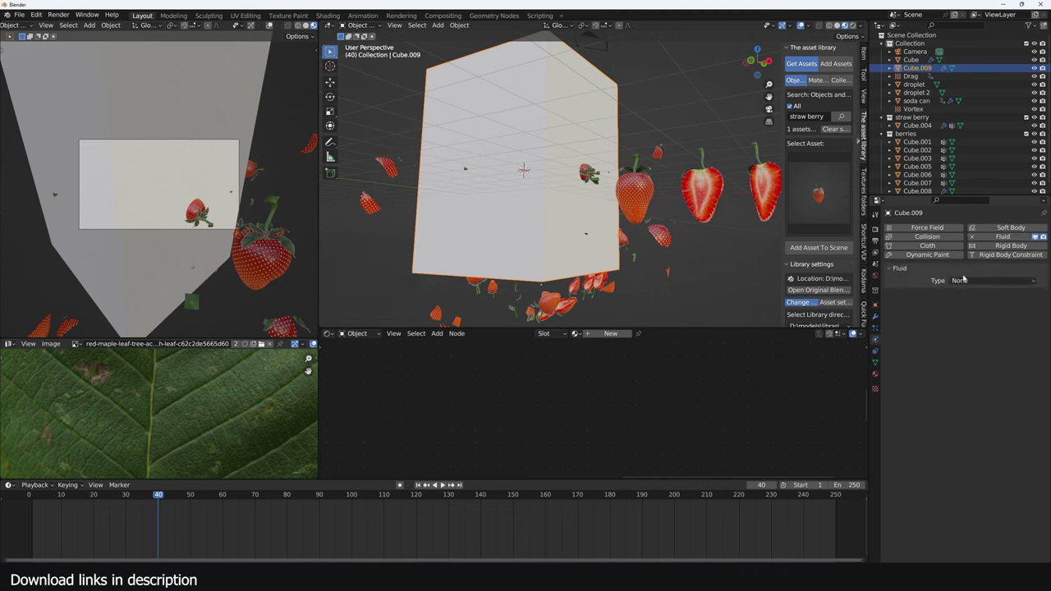
pyautogui.click(991, 281)
pyautogui.click(976, 301)
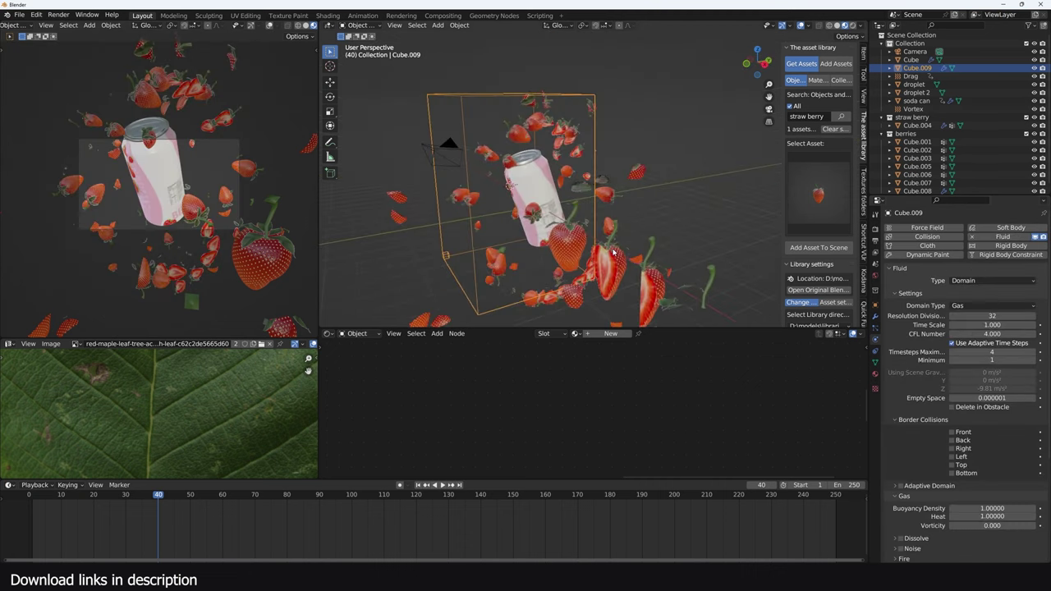
pyautogui.click(986, 305)
pyautogui.click(962, 324)
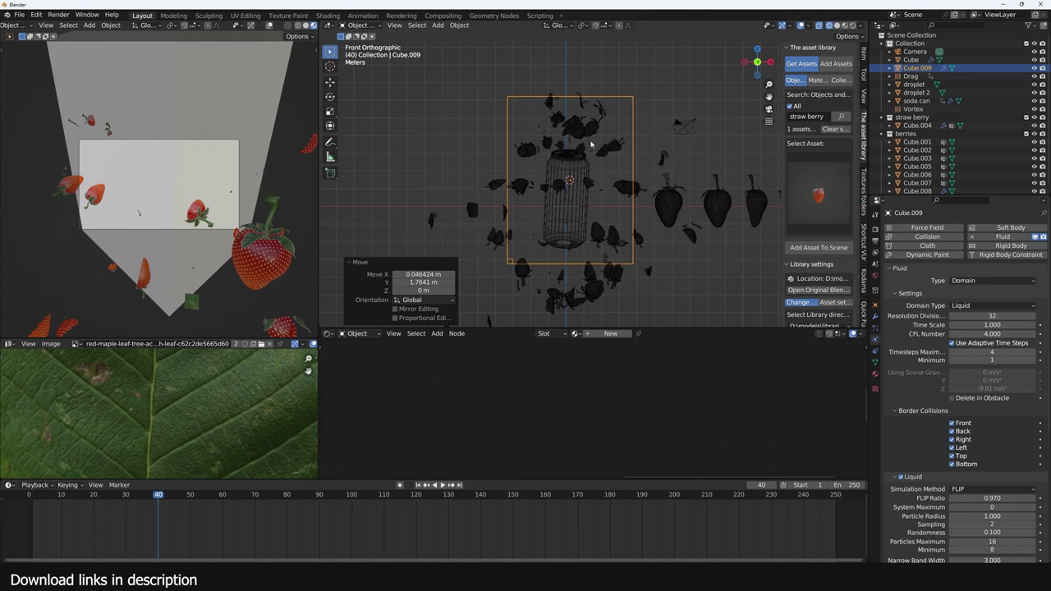
# Raise the liquid domain about 5.07 m along Z above the can and check its placement from the side and top.
pyautogui.scroll(3, 590, 145)
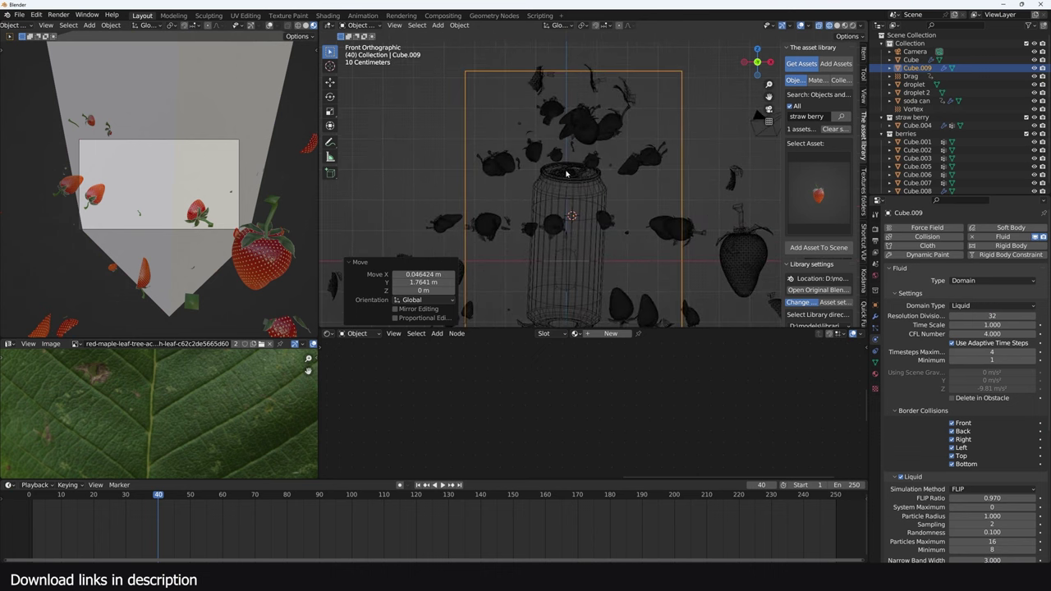
pyautogui.scroll(-2, 589, 208)
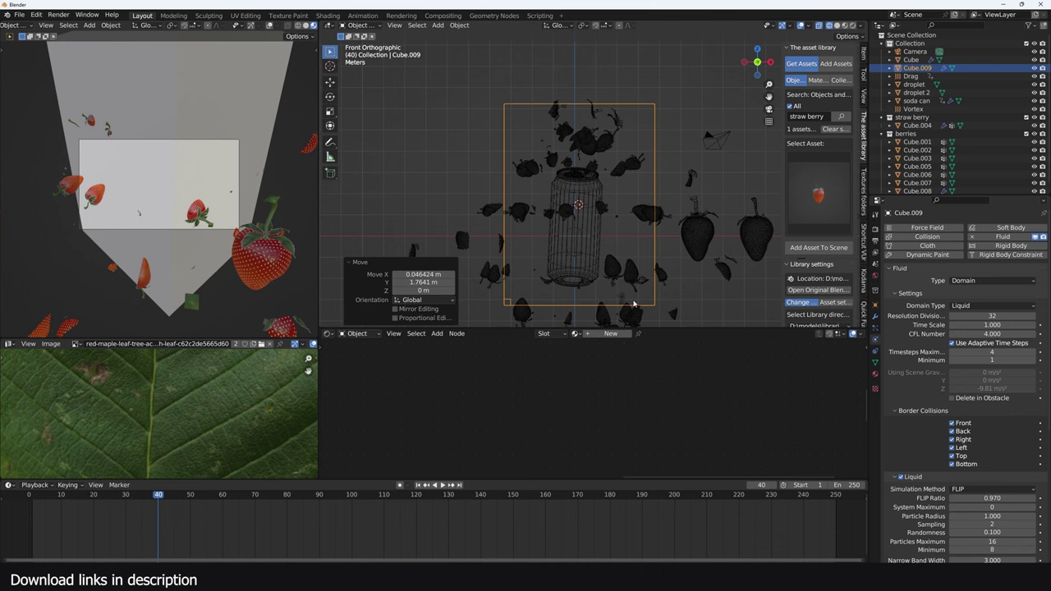
pyautogui.press('g')
pyautogui.press('z')
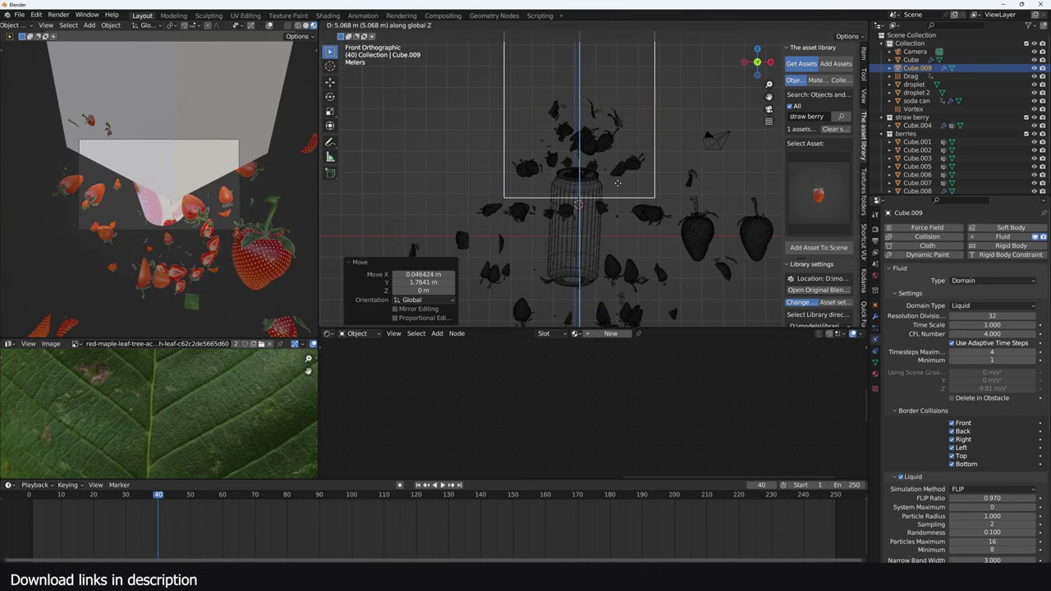
pyautogui.click(618, 185)
pyautogui.moveTo(605, 178); pyautogui.dragTo(490, 162, button='middle')
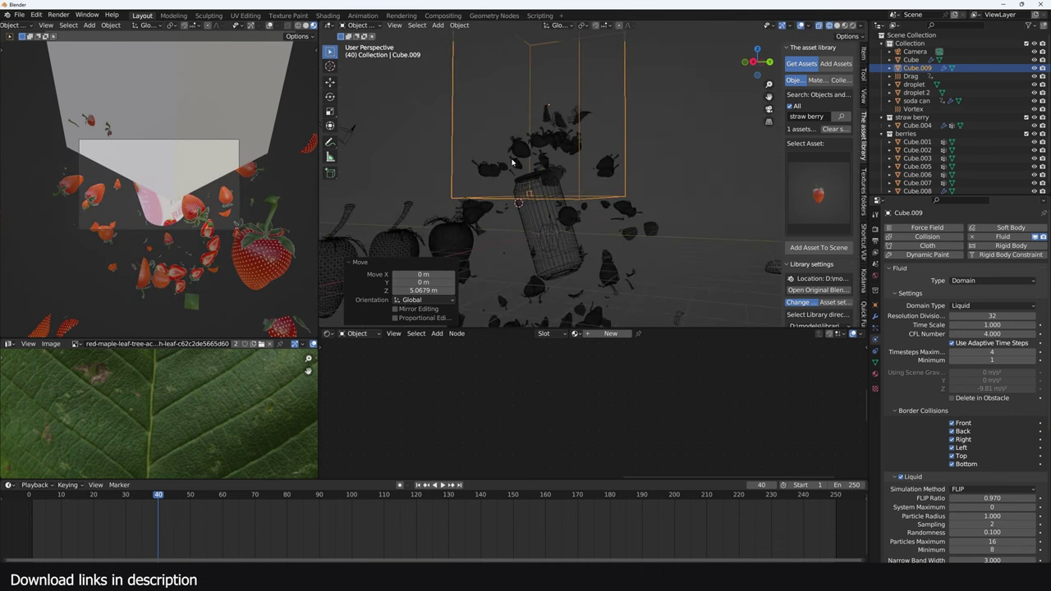
pyautogui.press('KP_7')
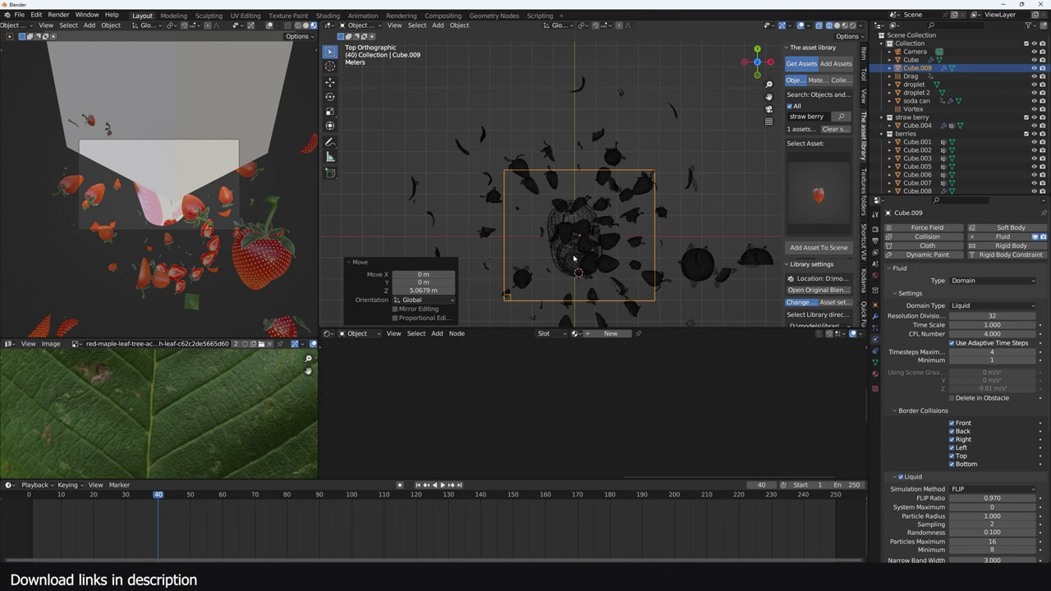
pyautogui.press('KP_1')
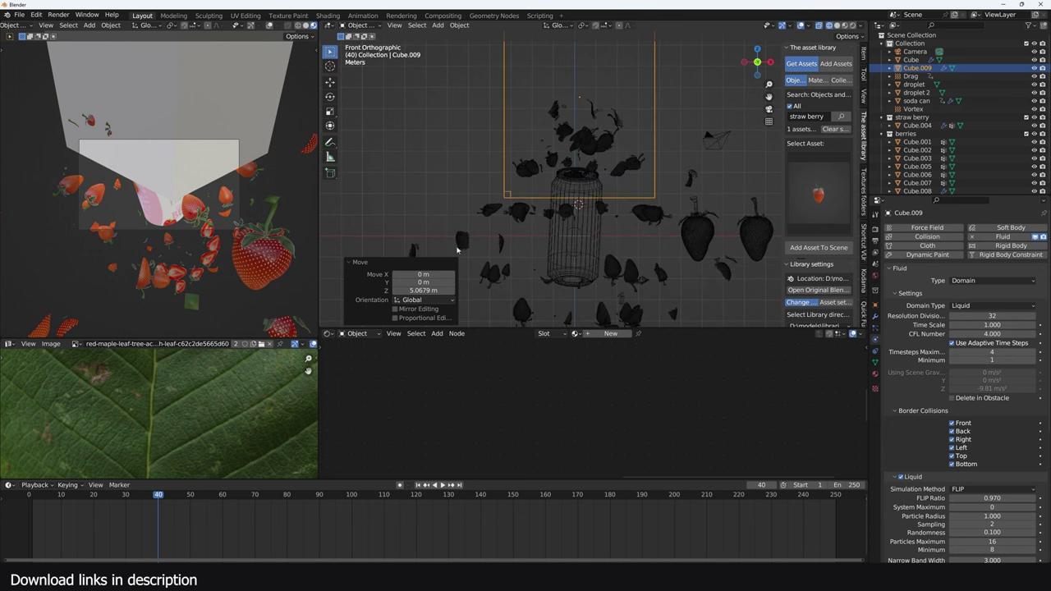
# Widen the liquid domain 1.463 times in X and Y, stretch its height, and raise it about 0.66 m.
pyautogui.click(632, 209)
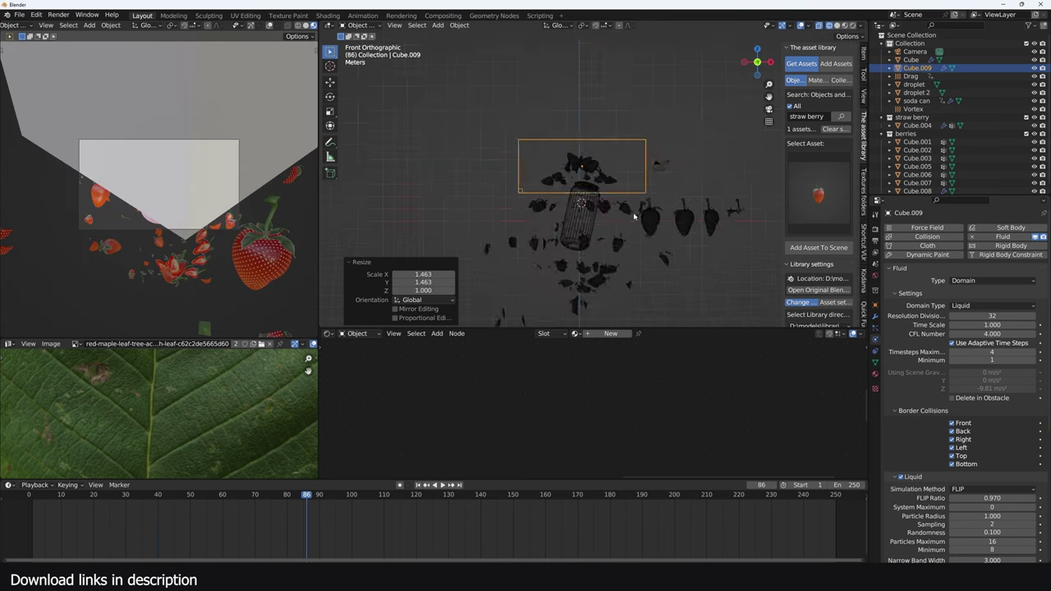
pyautogui.moveTo(632, 209); pyautogui.dragTo(574, 215, button='middle')
pyautogui.press('s')
pyautogui.press('z')
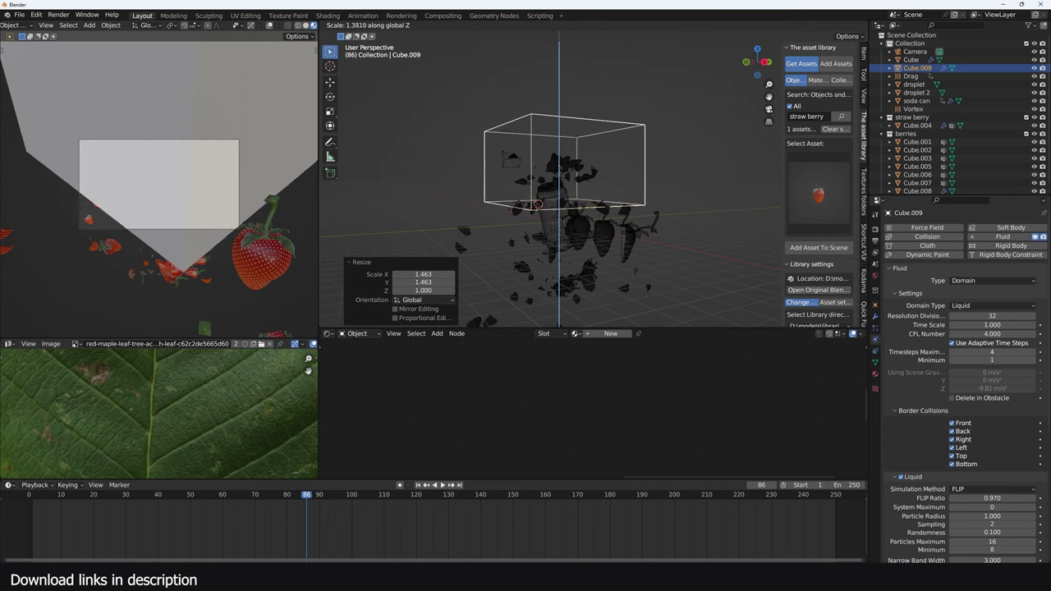
pyautogui.click(571, 229)
pyautogui.press('g')
pyautogui.press('z')
pyautogui.click(598, 215)
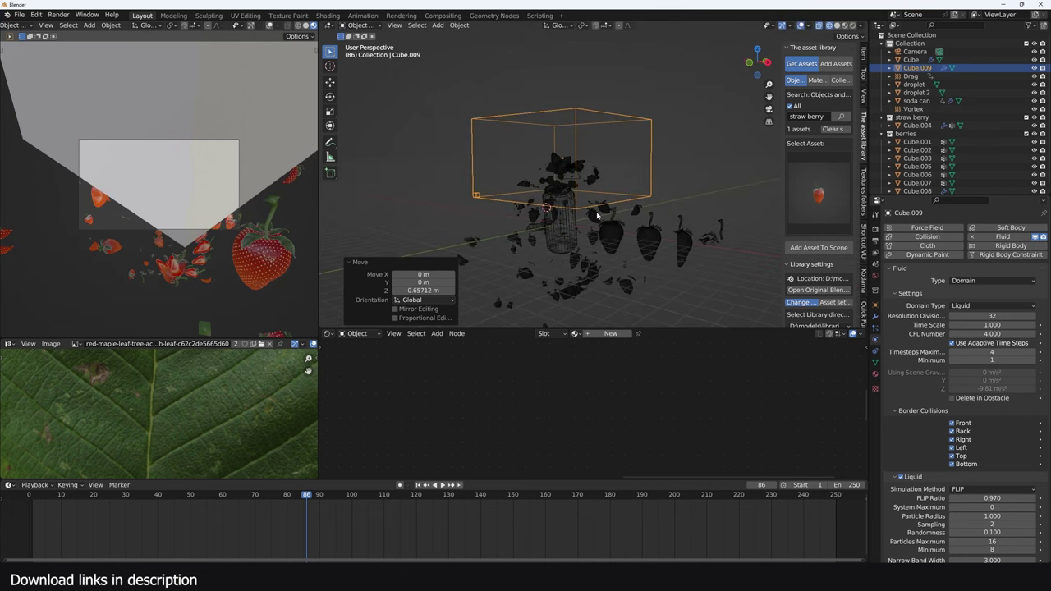
# Check the pouring liquid in the reference render and turn off all six of the liquid domain's border collisions.
pyautogui.scroll(-3, 962, 457)
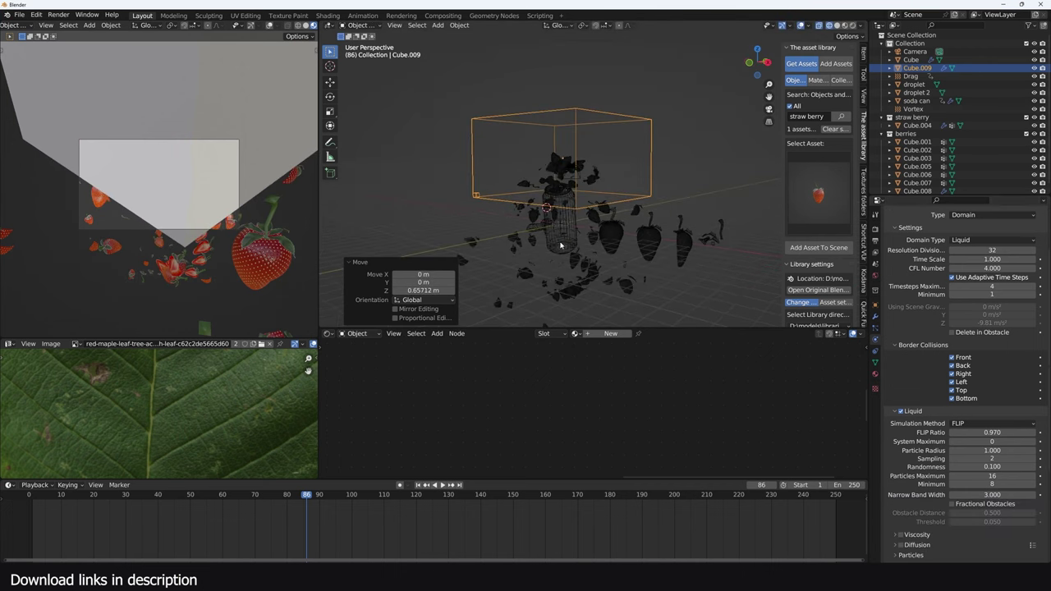
pyautogui.scroll(4, 581, 258)
pyautogui.scroll(-4, 581, 258)
pyautogui.scroll(4, 591, 180)
pyautogui.moveTo(591, 181); pyautogui.dragTo(509, 186, button='middle')
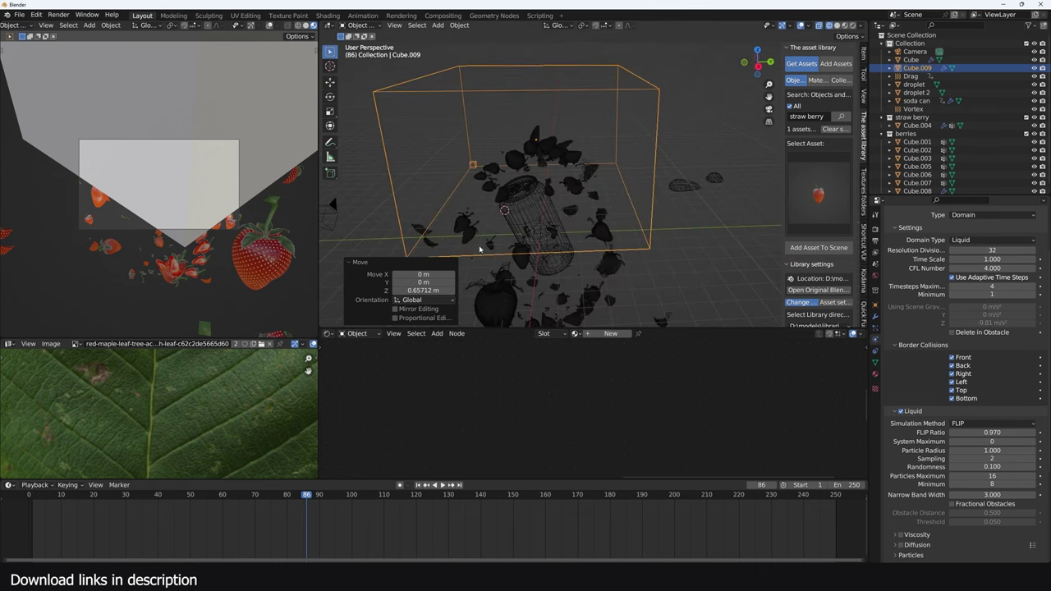
pyautogui.click(457, 516)
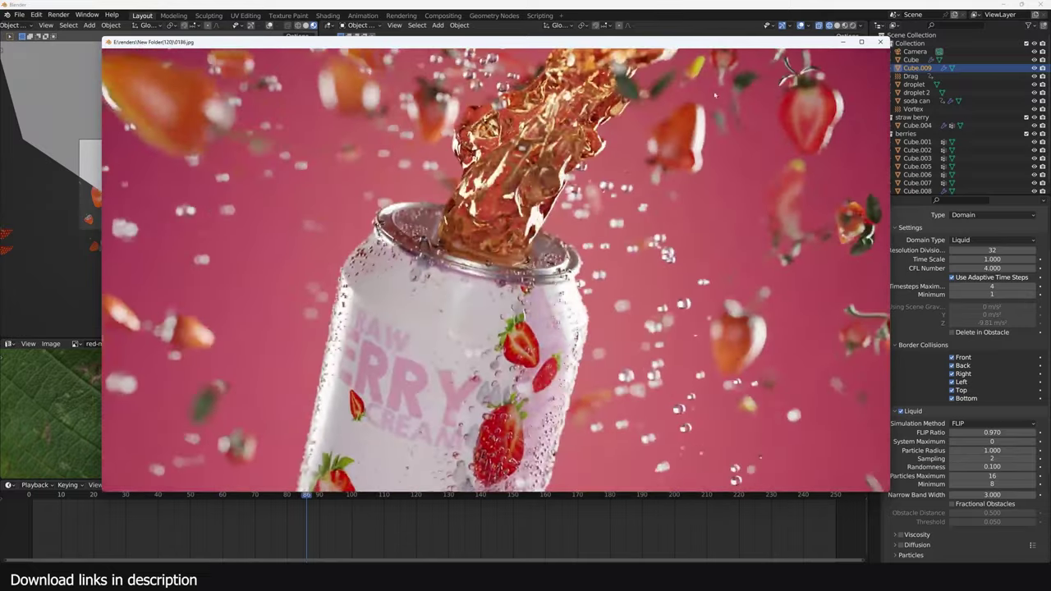
pyautogui.click(812, 7)
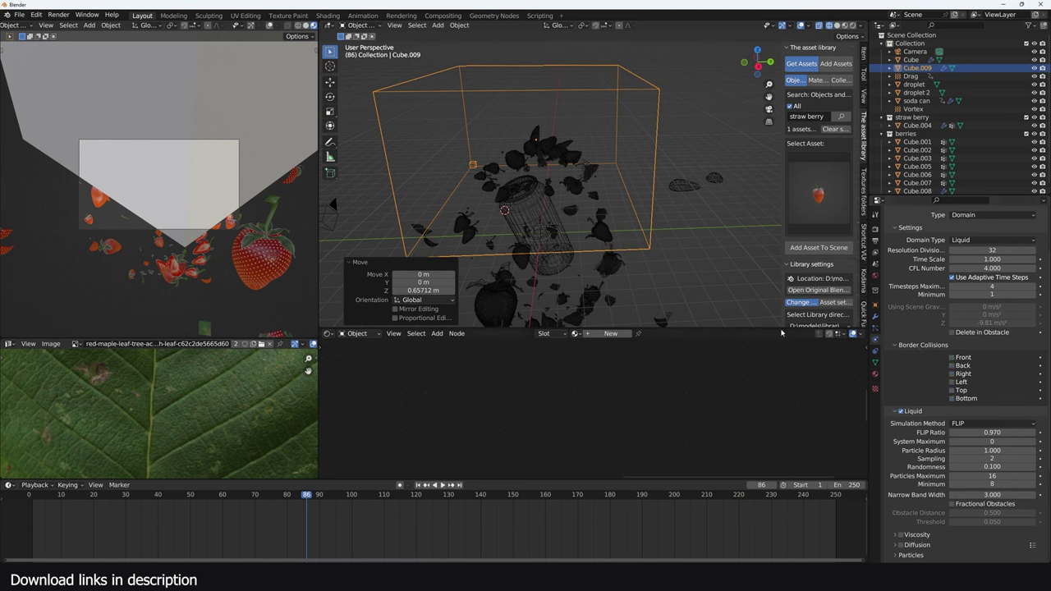
# Show the 3D view in solid shading with random object colors.
pyautogui.moveTo(584, 191); pyautogui.dragTo(639, 267, button='middle')
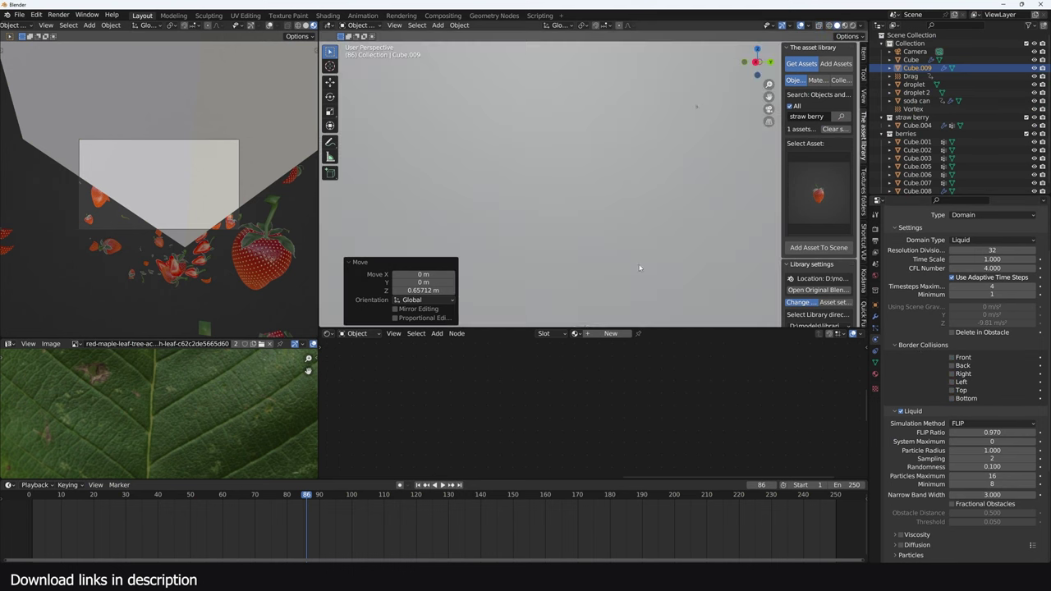
pyautogui.scroll(-4, 626, 223)
pyautogui.press('z')
pyautogui.press('q')
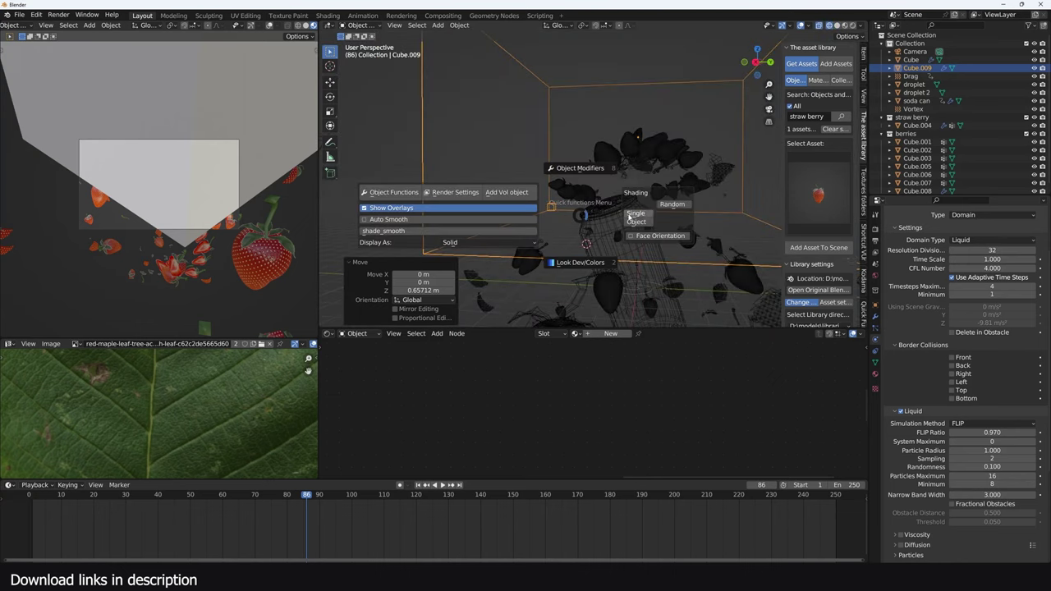
pyautogui.click(668, 205)
# Add a small plane at the soda can's lid, inset its face about 0.6 m and push the inner face outward.
pyautogui.hotkey('shift', 'a')
pyautogui.moveTo(658, 229)
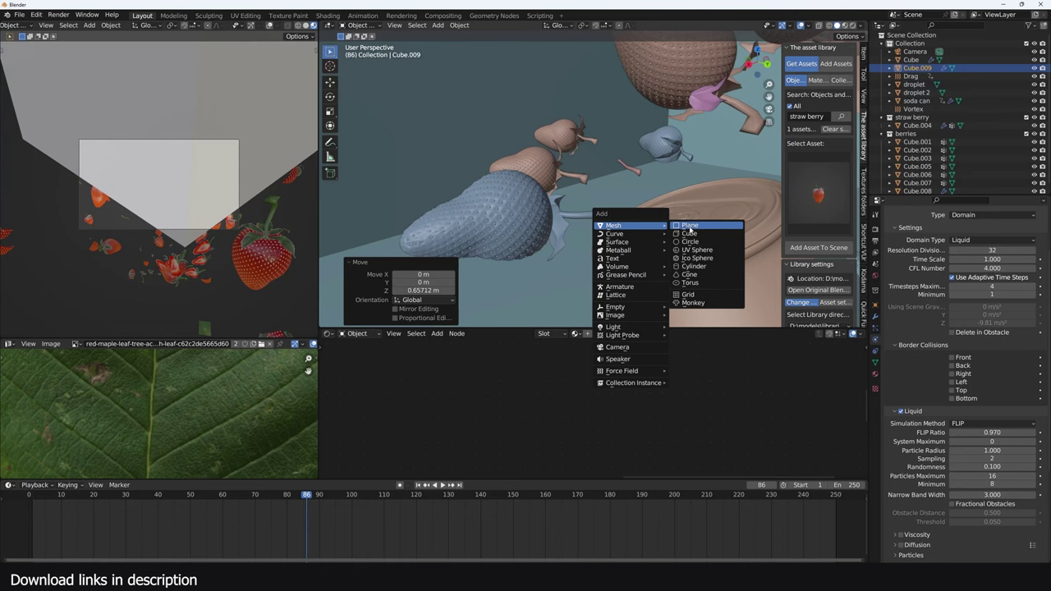
pyautogui.click(689, 228)
pyautogui.press('Tab')
pyautogui.press('s')
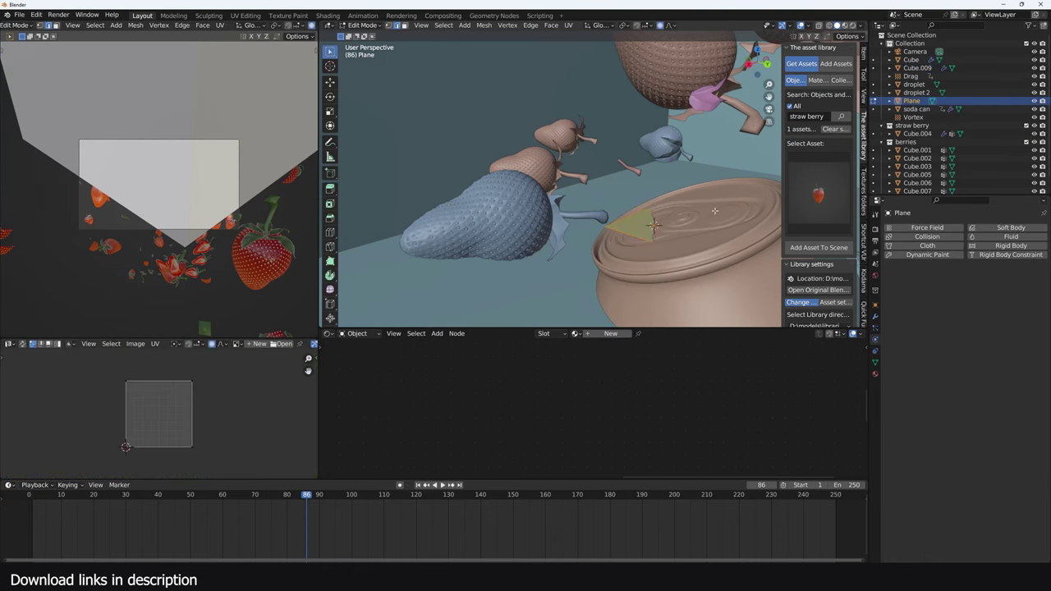
pyautogui.press('i')
pyautogui.click(689, 220)
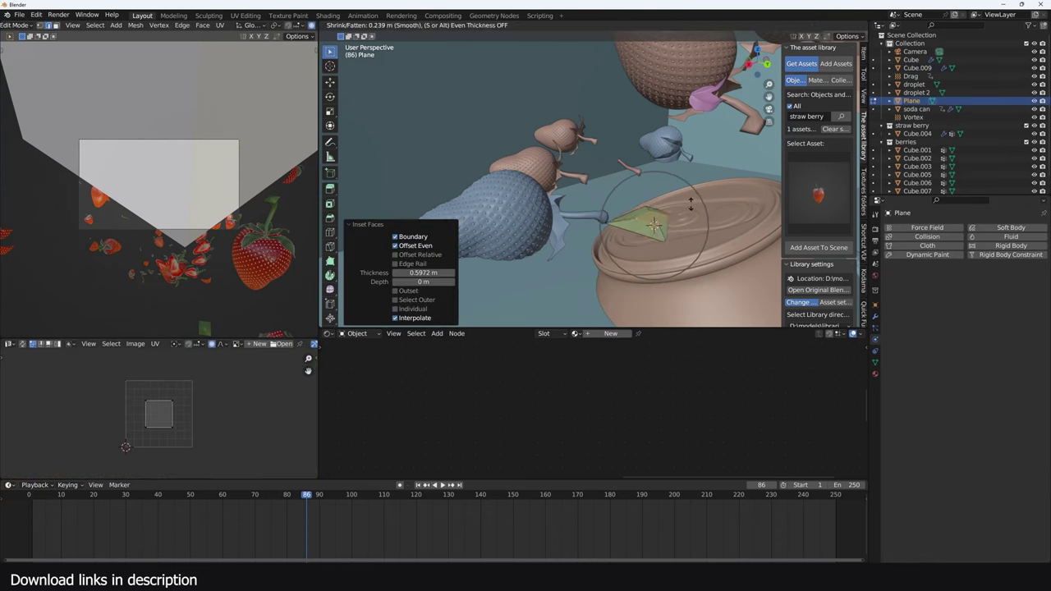
# Give the plane a level-2 subdivision and shade it smooth to form a rounded dome.
pyautogui.press('Tab')
pyautogui.hotkey('ctrl', '2')
pyautogui.rightClick(684, 202)
pyautogui.click(684, 202)
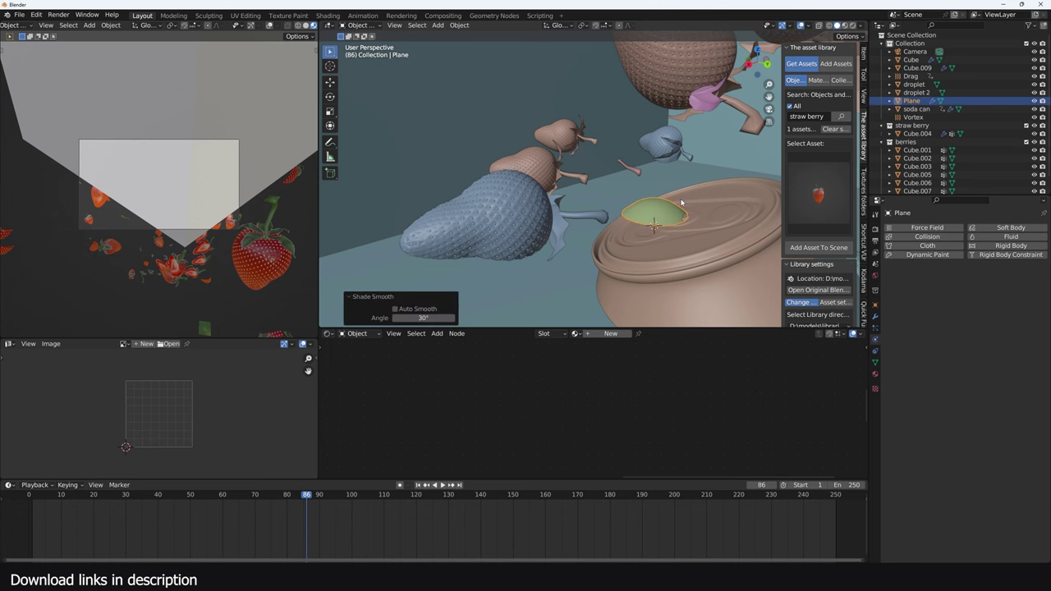
# Move the dome onto the can's opening and rotate it about -19.8° to match the lid's tilt.
pyautogui.press('g')
pyautogui.click(686, 211)
pyautogui.press('r')
pyautogui.click(699, 182)
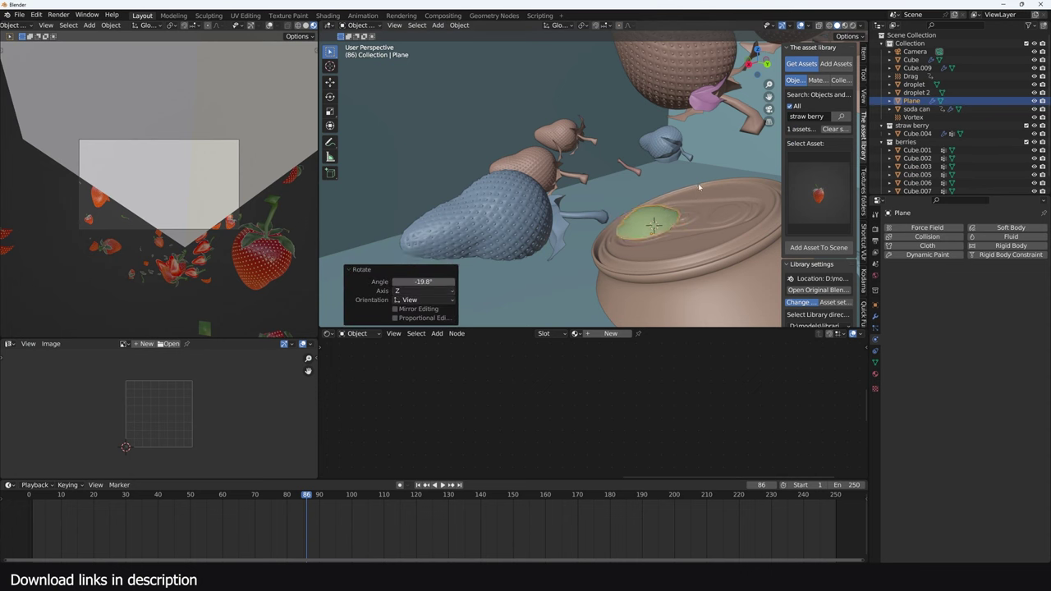
# Parent the dome to the soda can with the Object option and check at frame 52 that it follows the can.
pyautogui.press('KP_Decimal')
pyautogui.moveTo(698, 184)
pyautogui.mouseDown(button='middle')
pyautogui.moveTo(765, 151)
pyautogui.moveTo(700, 169)
pyautogui.moveTo(691, 200)
pyautogui.mouseUp(button='middle')
pyautogui.keyDown('shift'); pyautogui.click(697, 197); pyautogui.keyUp('shift')
pyautogui.hotkey('ctrl', 'p')
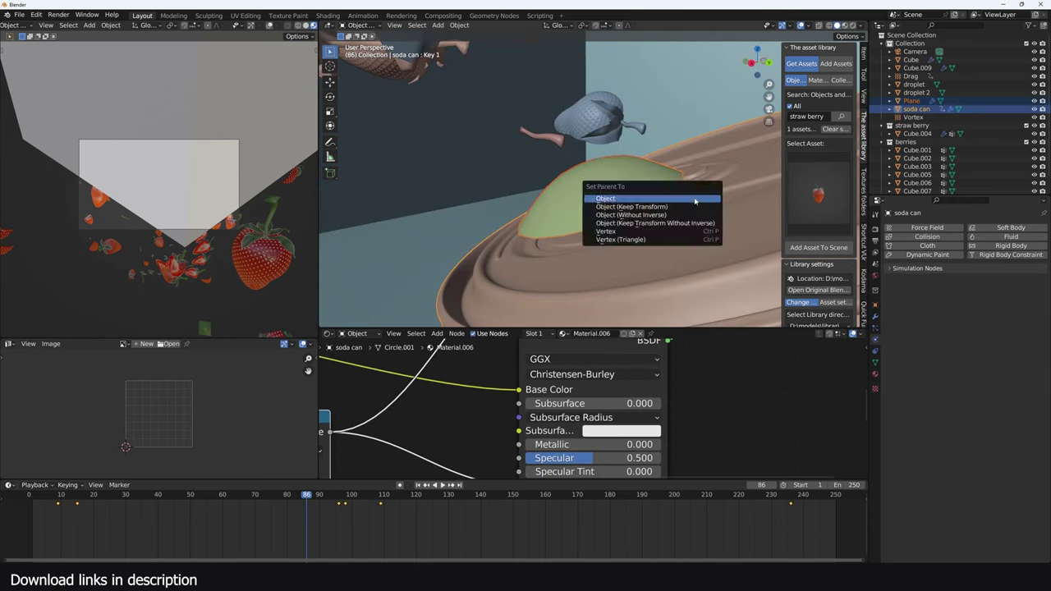
pyautogui.click(695, 199)
pyautogui.click(624, 190)
pyautogui.moveTo(287, 557); pyautogui.dragTo(196, 518)
pyautogui.scroll(-7, 606, 171)
pyautogui.moveTo(611, 168); pyautogui.dragTo(646, 182, button='middle')
pyautogui.scroll(-6, 646, 184)
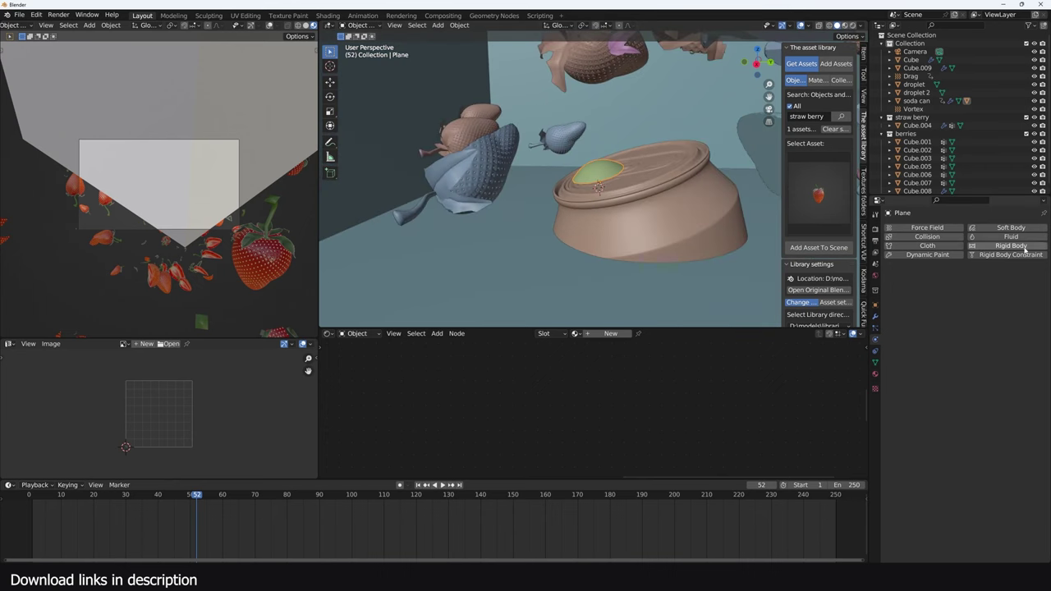
# Make the dome a fluid Flow object with flow type Liquid and flow behavior Inflow.
pyautogui.click(1002, 236)
pyautogui.click(982, 281)
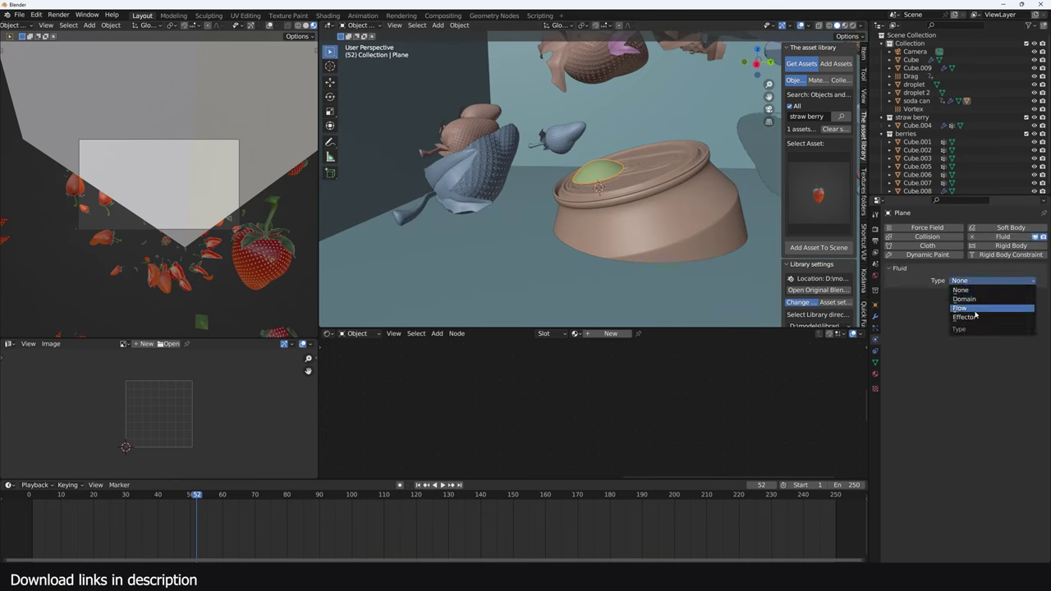
pyautogui.click(984, 307)
pyautogui.click(980, 306)
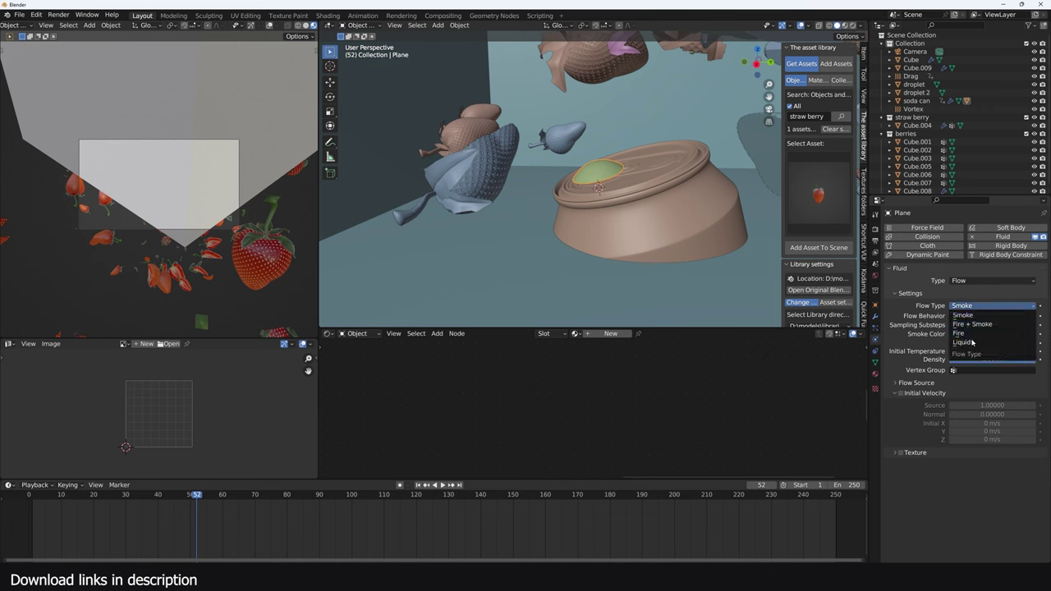
pyautogui.click(977, 344)
pyautogui.click(1006, 316)
pyautogui.click(976, 325)
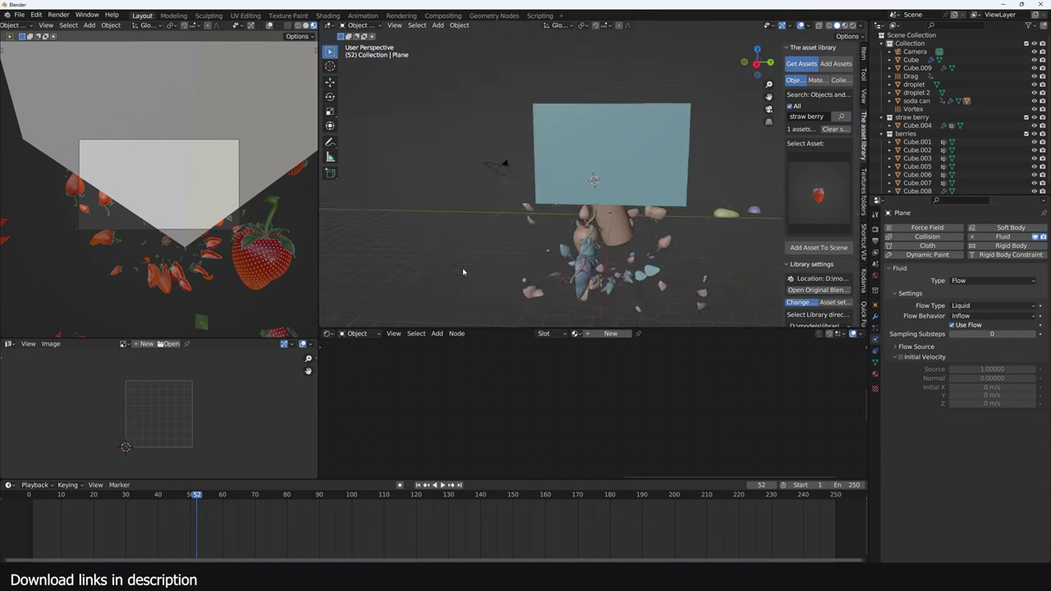
# Play the liquid simulation from the start and inspect the area around the can's lid.
pyautogui.click(37, 523)
pyautogui.press('space')
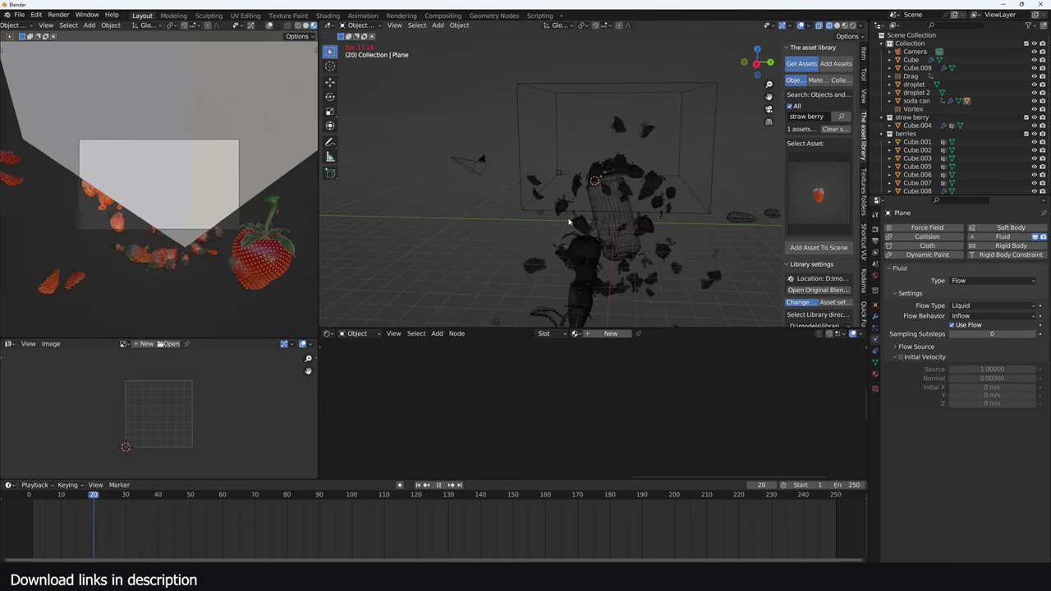
pyautogui.press('space')
pyautogui.scroll(3, 604, 201)
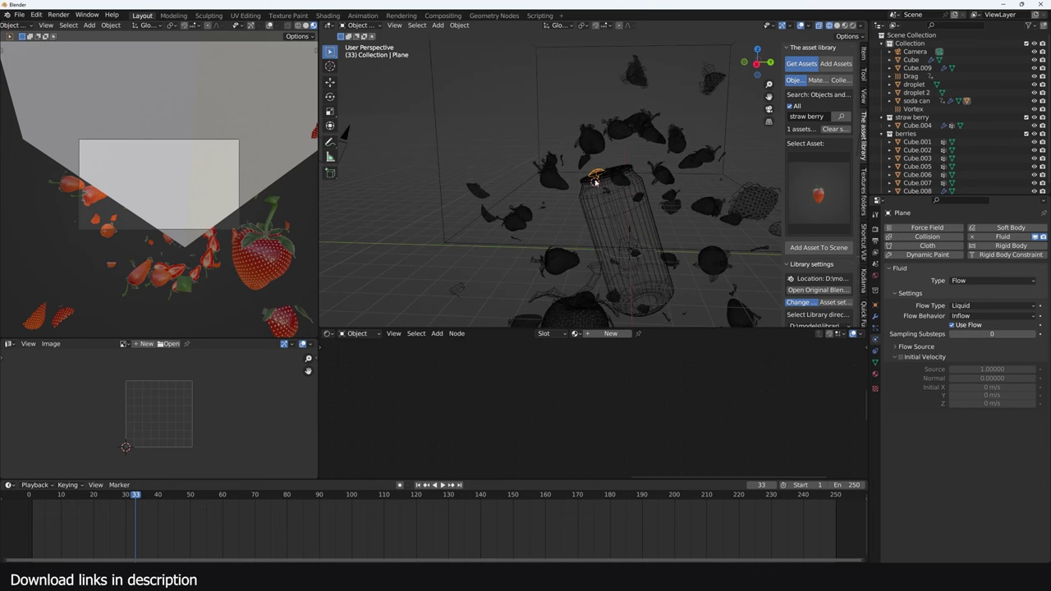
# Turn on Is Planar for the dome's flow source and play the simulation to check the flow from the front.
pyautogui.click(935, 348)
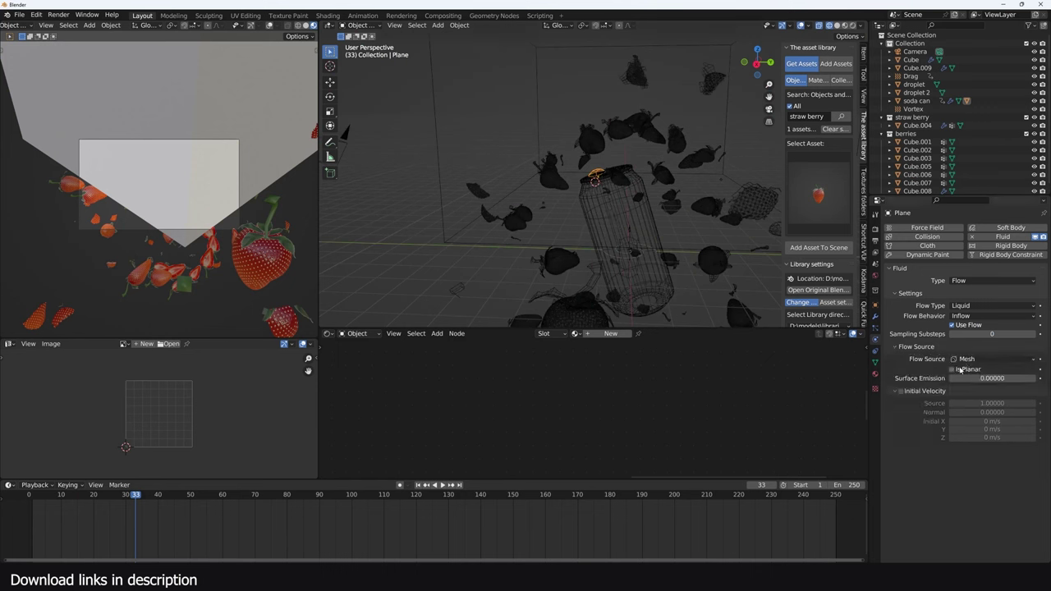
pyautogui.scroll(4, 610, 159)
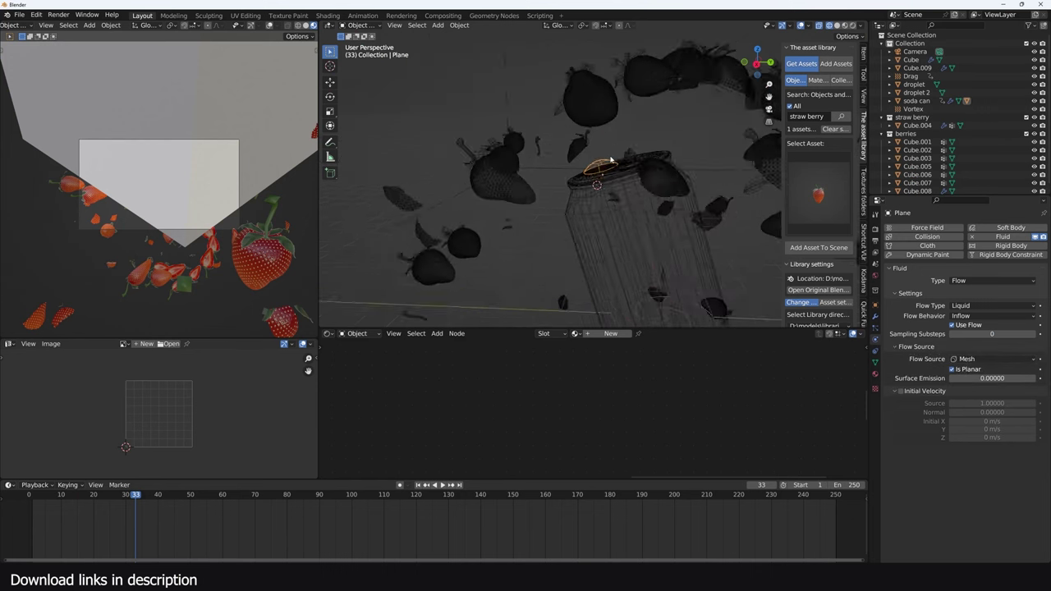
pyautogui.press('space')
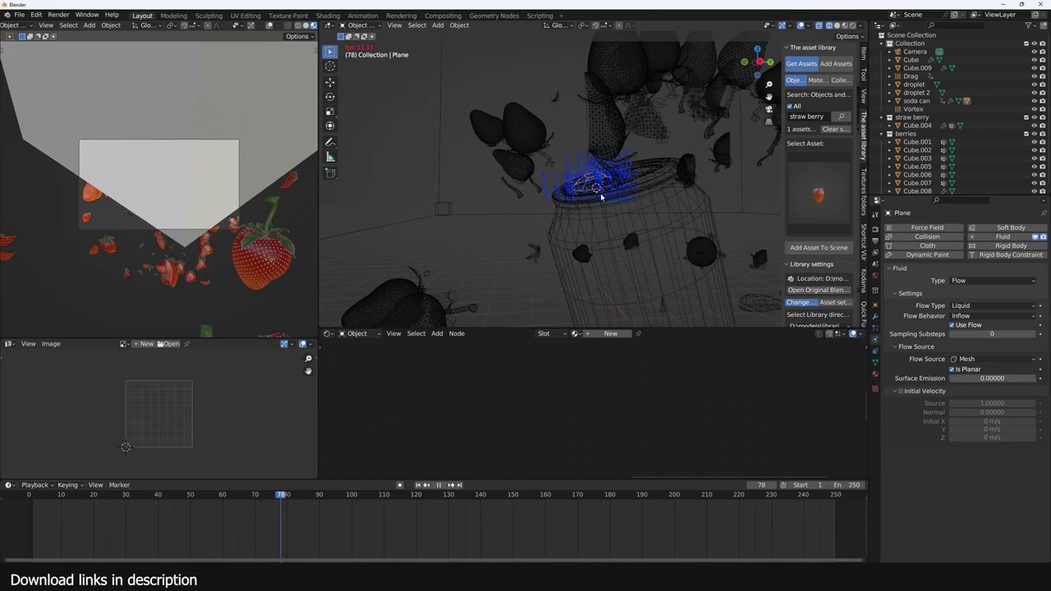
pyautogui.press('space')
pyautogui.scroll(-3, 600, 197)
pyautogui.press('KP_1')
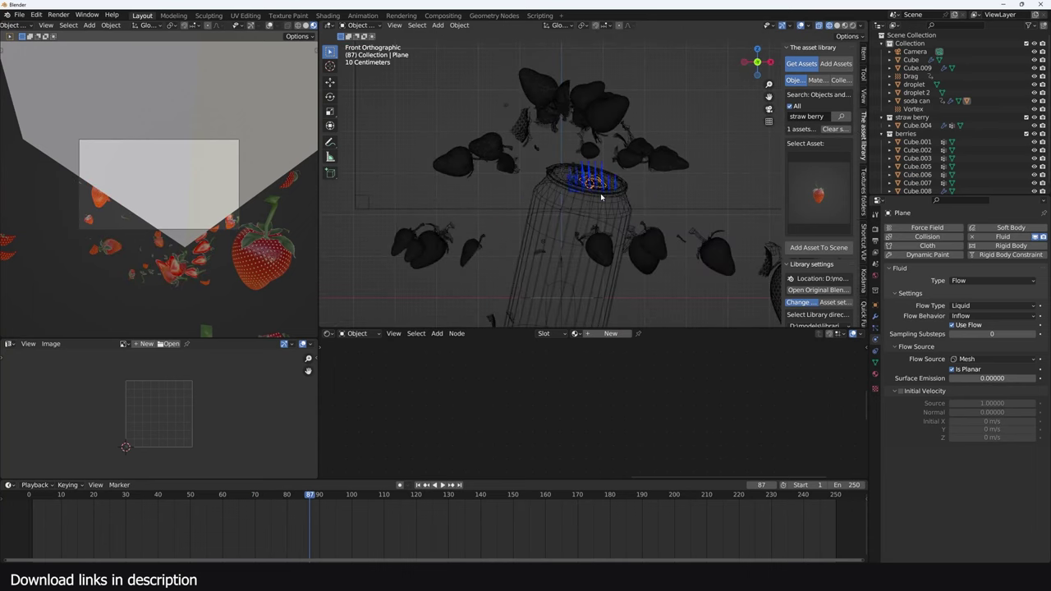
pyautogui.scroll(2, 589, 182)
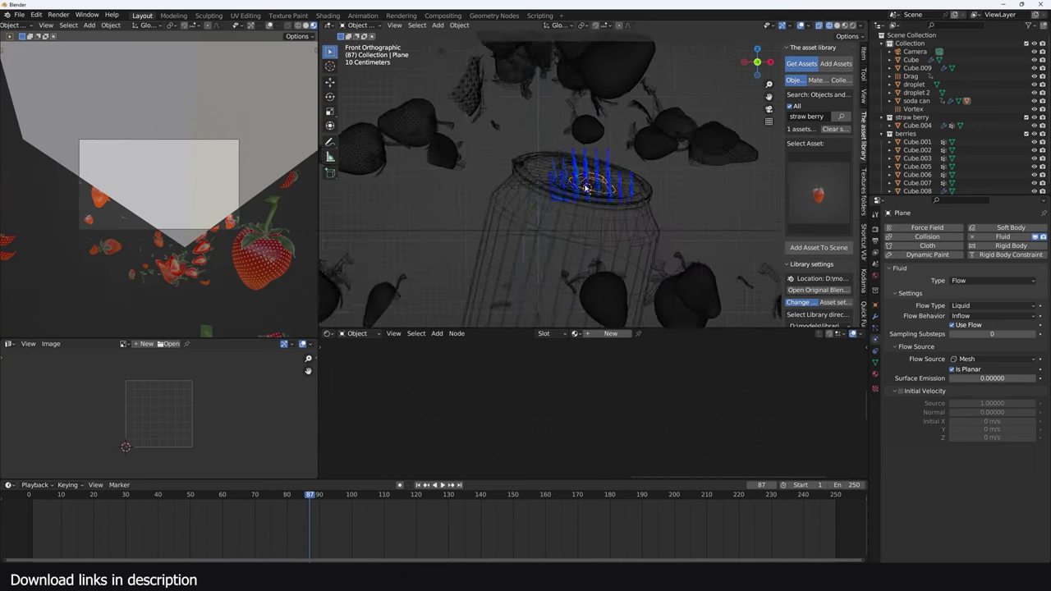
# Set the gravity field weight of the liquid domain to 0.
pyautogui.click(696, 218)
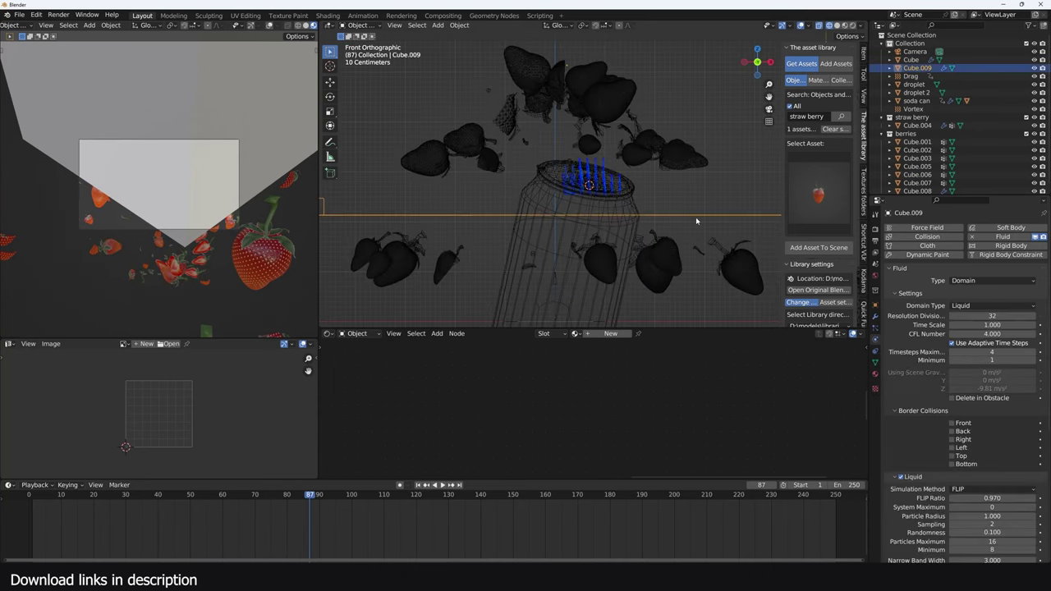
pyautogui.scroll(-2, 950, 422)
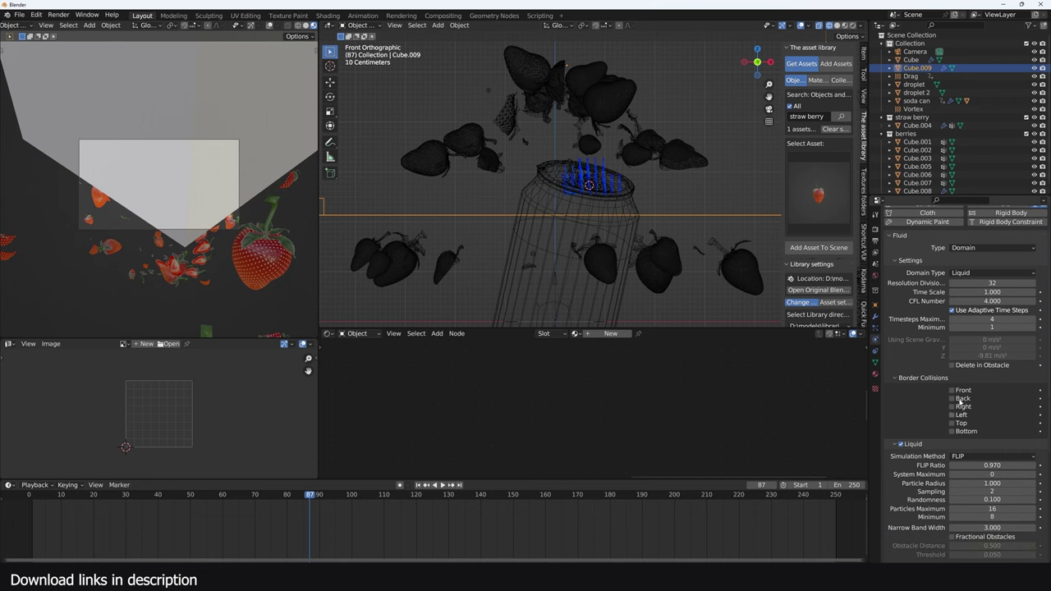
pyautogui.scroll(-2, 611, 237)
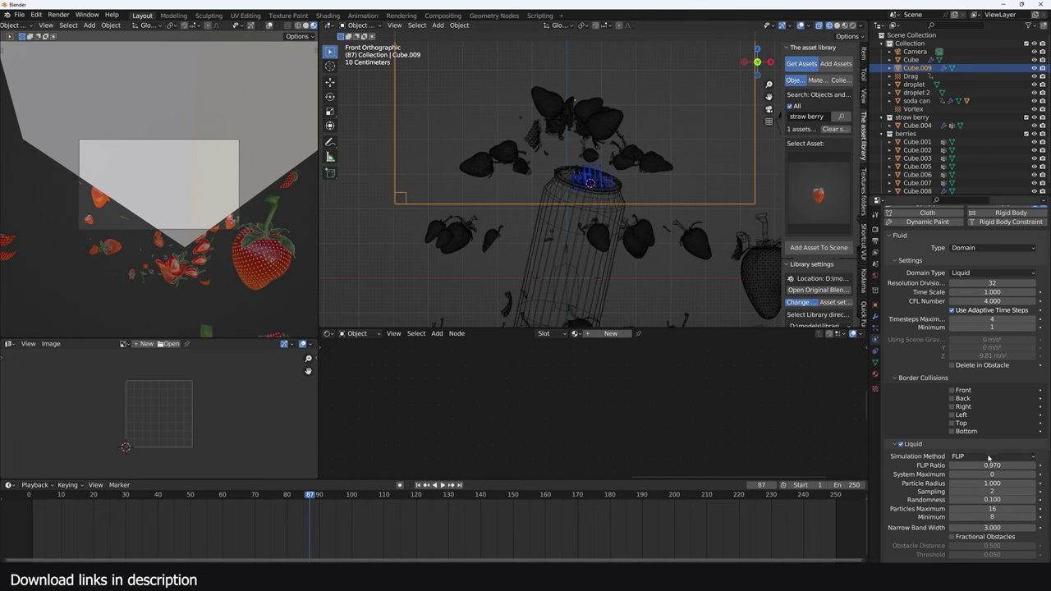
pyautogui.scroll(-5, 944, 455)
pyautogui.click(932, 454)
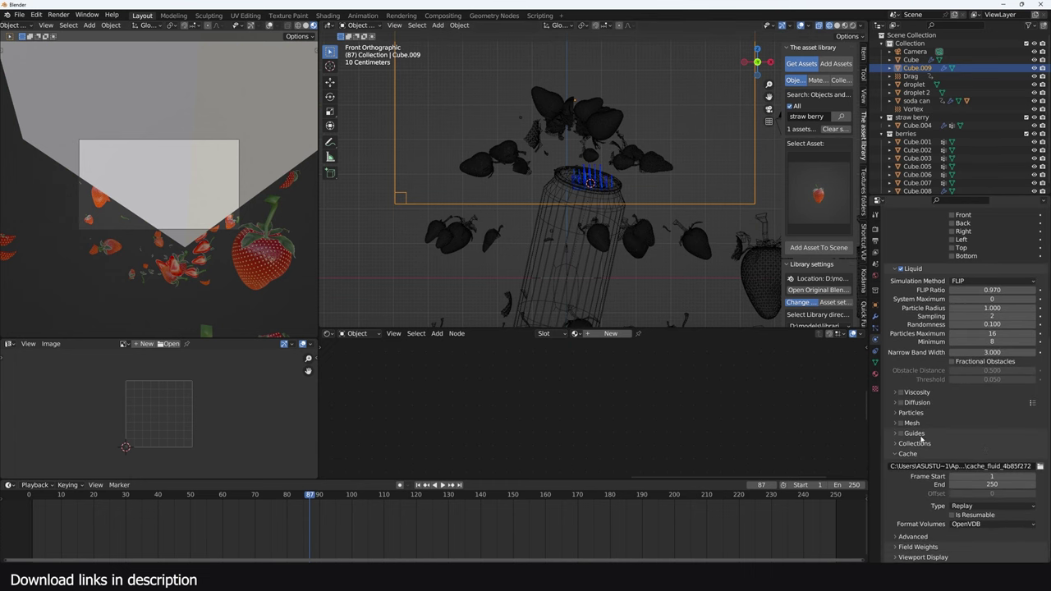
pyautogui.click(918, 547)
pyautogui.scroll(-4, 924, 492)
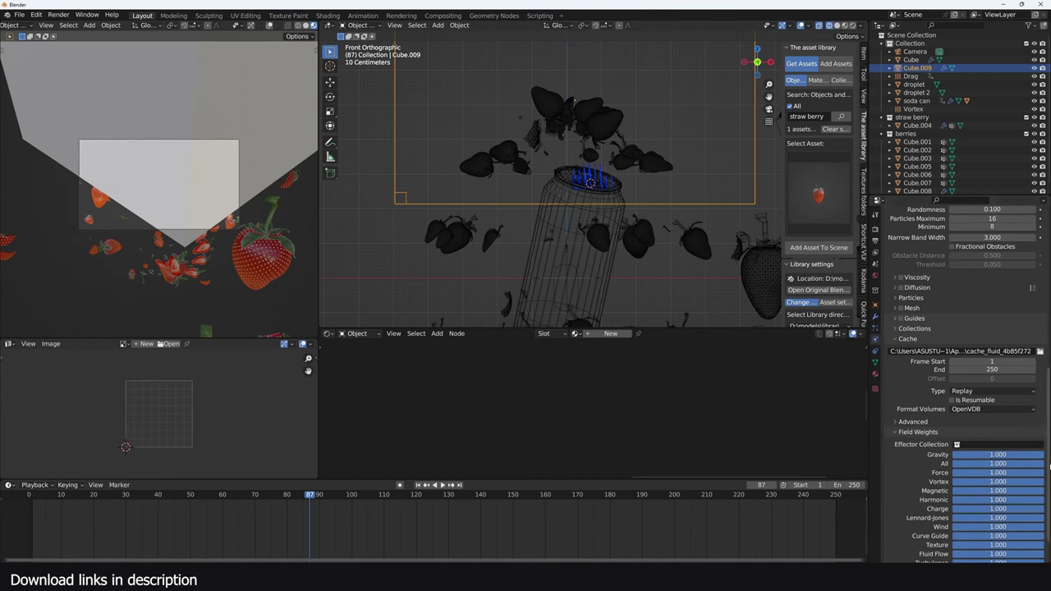
# Replay the simulation from the start to frame 46 and examine the liquid particles from the front and at an angle.
pyautogui.click(30, 526)
pyautogui.press('space')
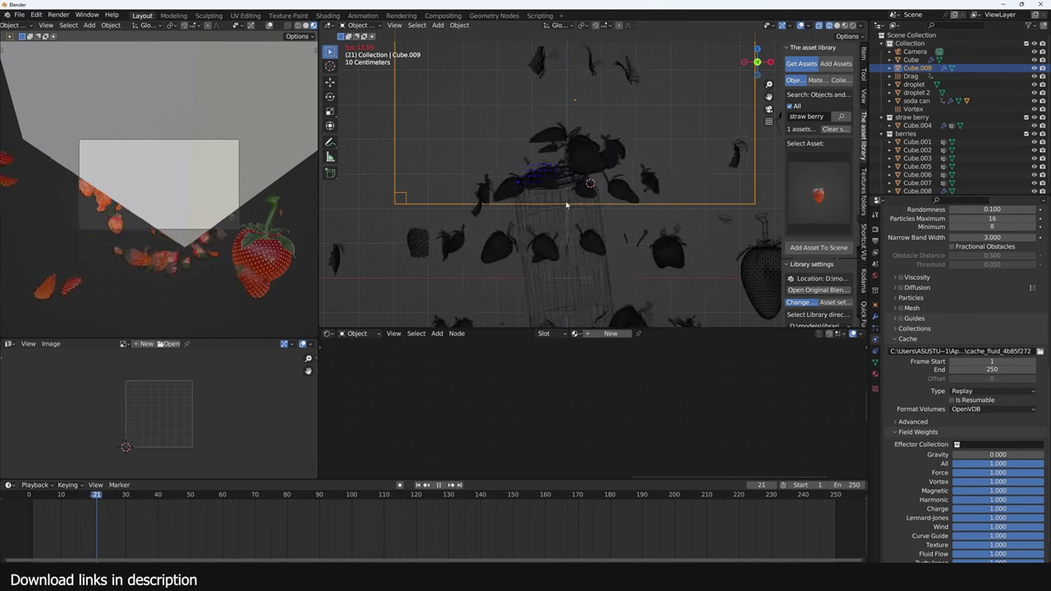
pyautogui.press('KP_1')
pyautogui.press('space')
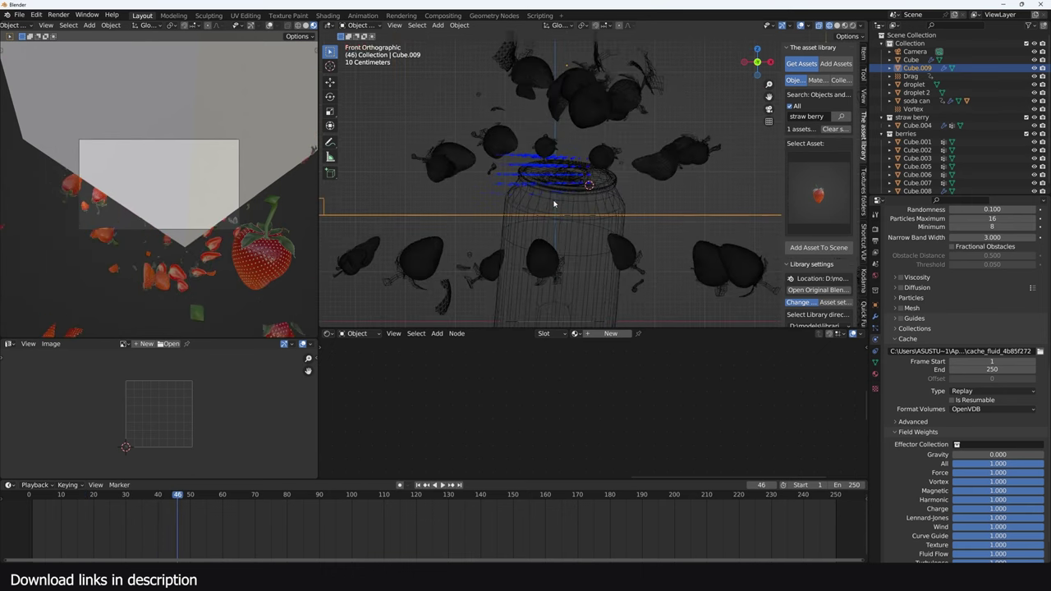
pyautogui.moveTo(553, 203); pyautogui.dragTo(511, 216, button='middle')
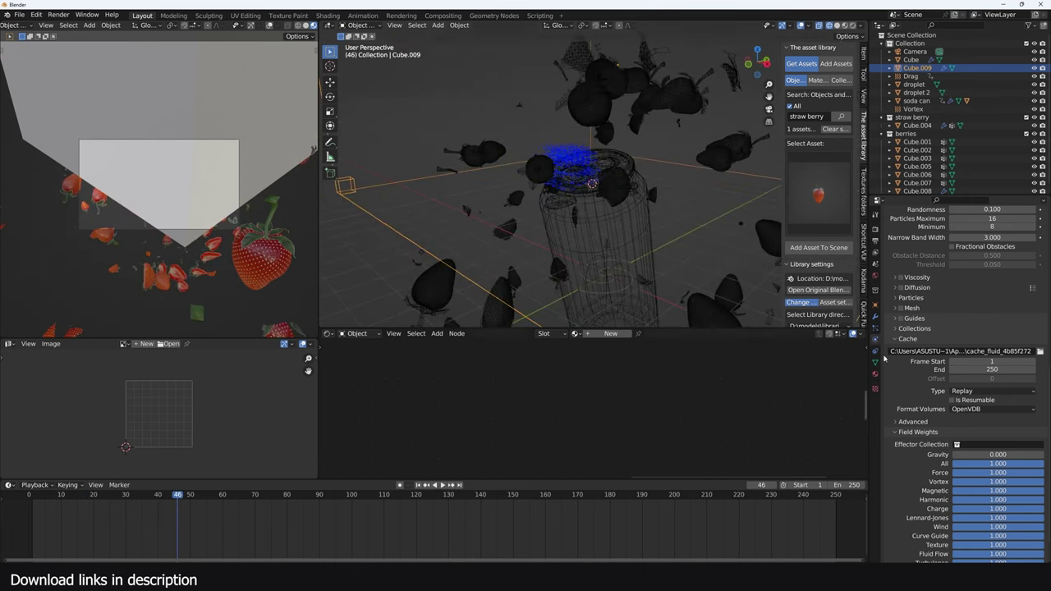
# Enable initial velocity on the dome-shaped inflow and set its Normal velocity to 5.
pyautogui.scroll(5, 572, 174)
pyautogui.click(573, 164)
pyautogui.click(519, 191)
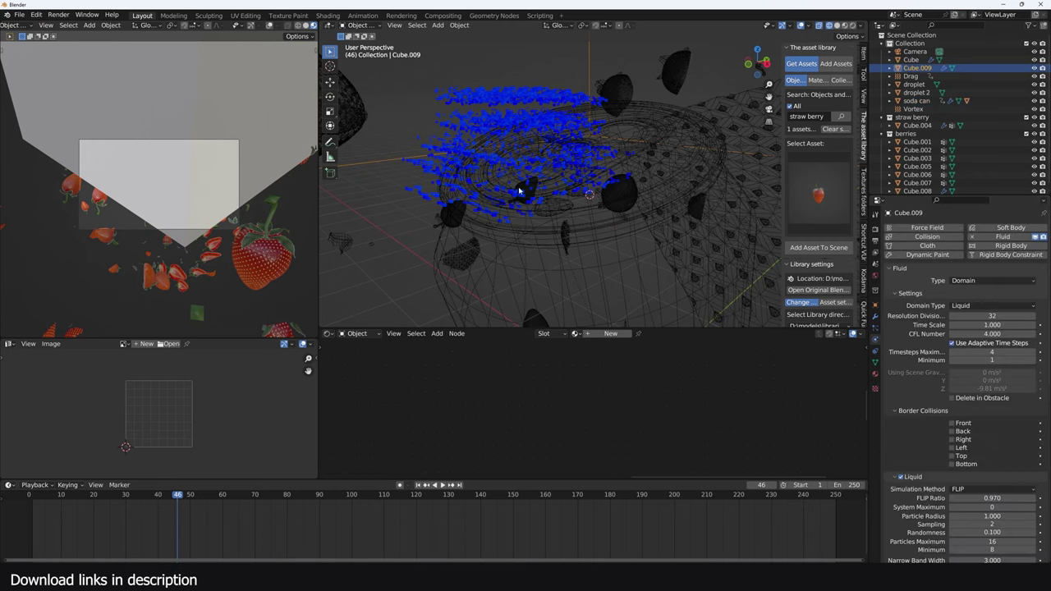
pyautogui.click(523, 189)
pyautogui.press('z')
pyautogui.scroll(4, 640, 165)
pyautogui.click(521, 129)
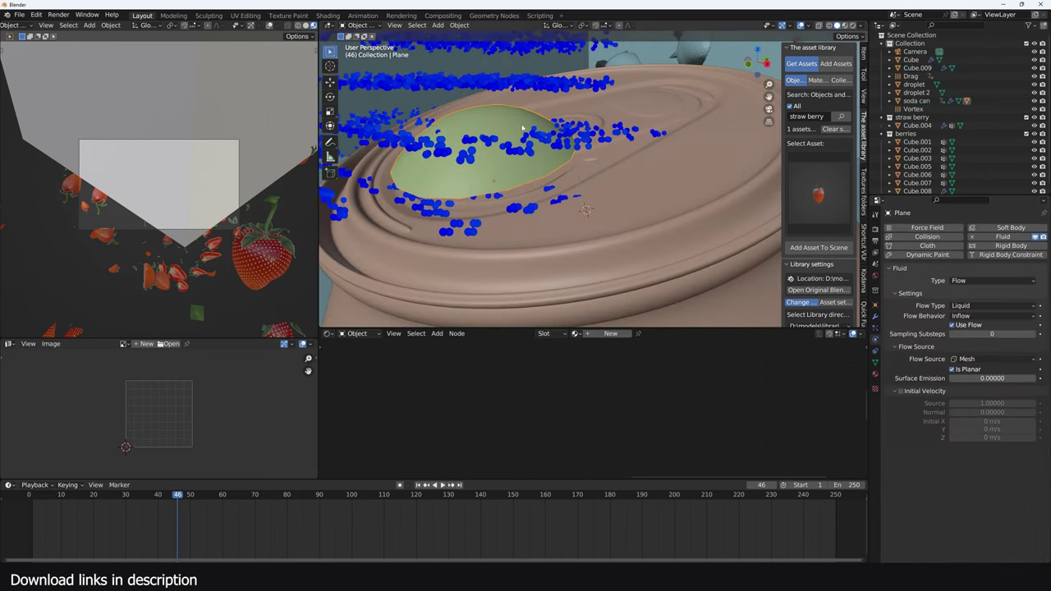
pyautogui.click(901, 392)
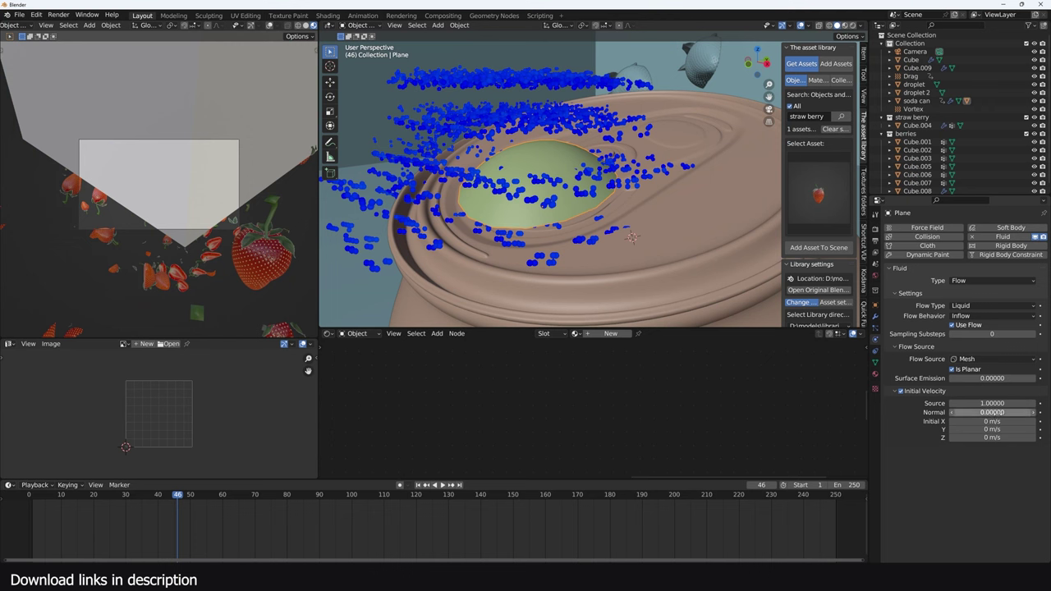
pyautogui.doubleClick(951, 412)
pyautogui.write('5')
pyautogui.press('Return')
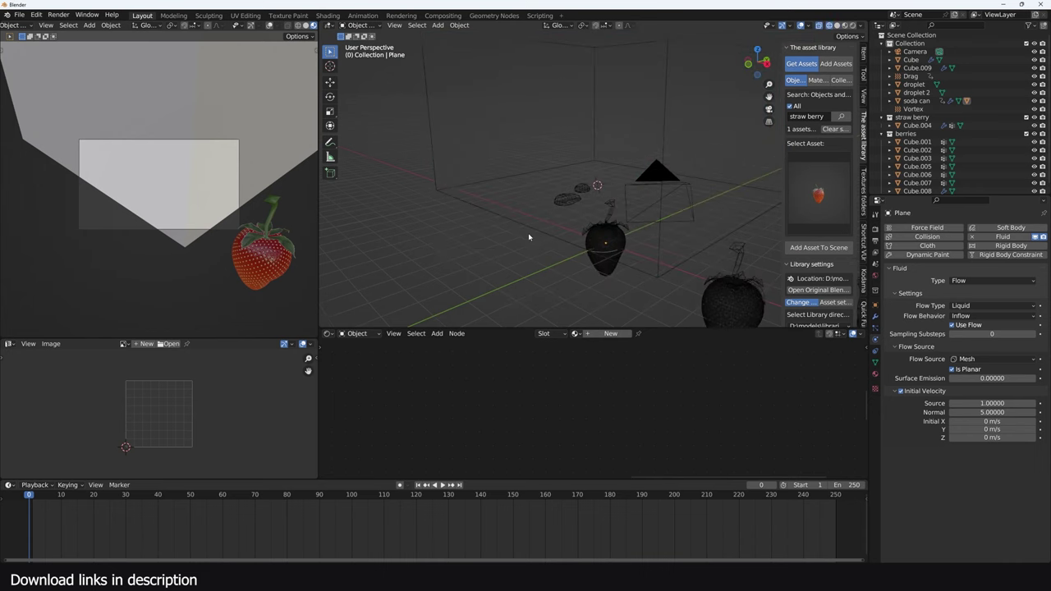
# Play the simulation to frame 23 and examine the liquid spraying from the can.
pyautogui.press('space')
pyautogui.press('space')
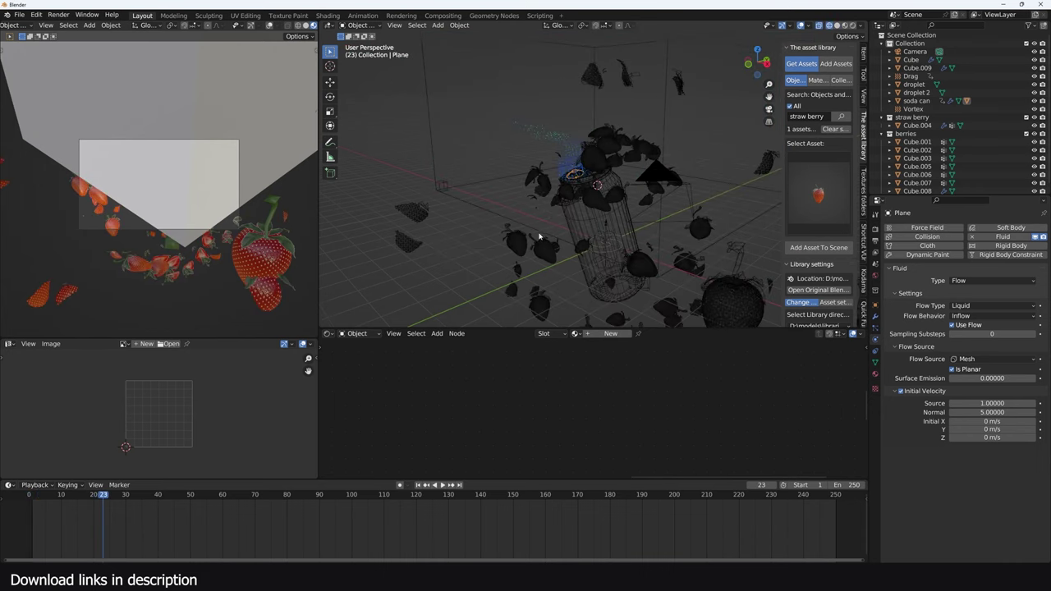
pyautogui.moveTo(539, 233); pyautogui.dragTo(585, 229, button='middle')
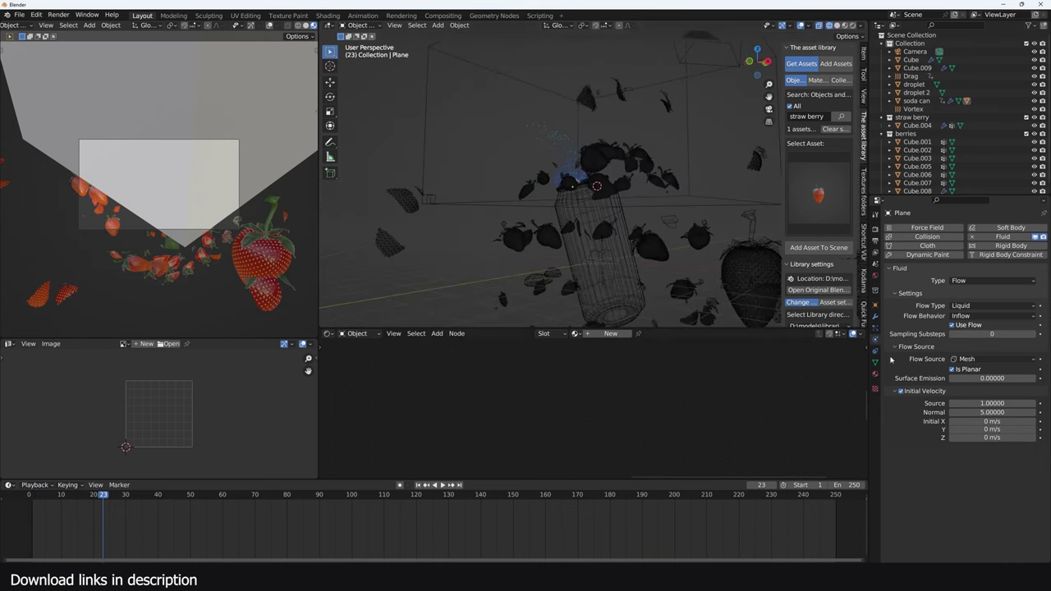
# Set the liquid domain's resolution divisions to 34 and replay the simulation, inspecting the spray from several angles.
pyautogui.click(1009, 403)
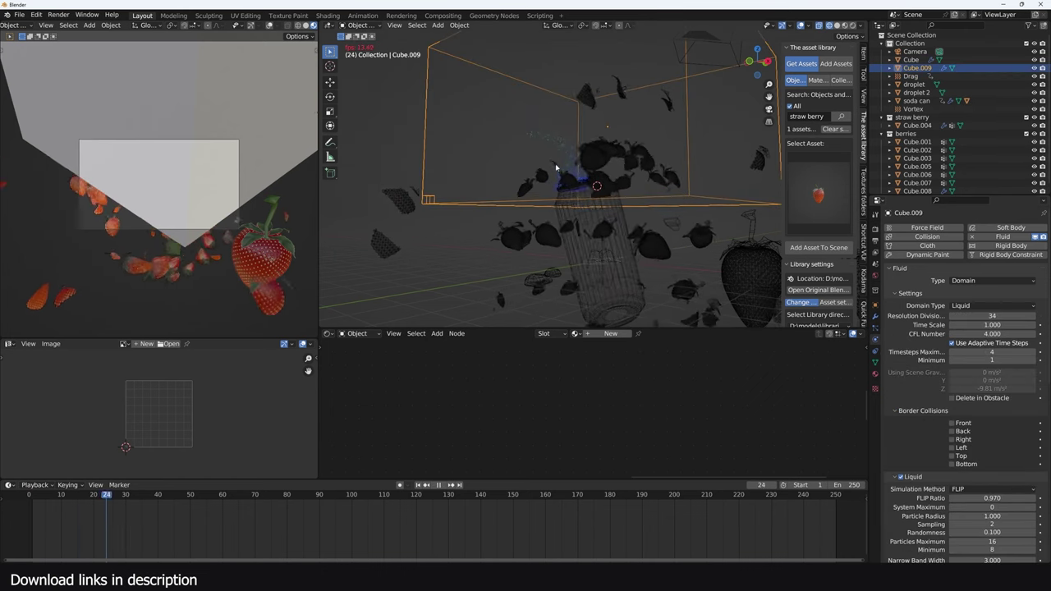
pyautogui.press('space')
pyautogui.moveTo(556, 168); pyautogui.dragTo(574, 191, button='middle')
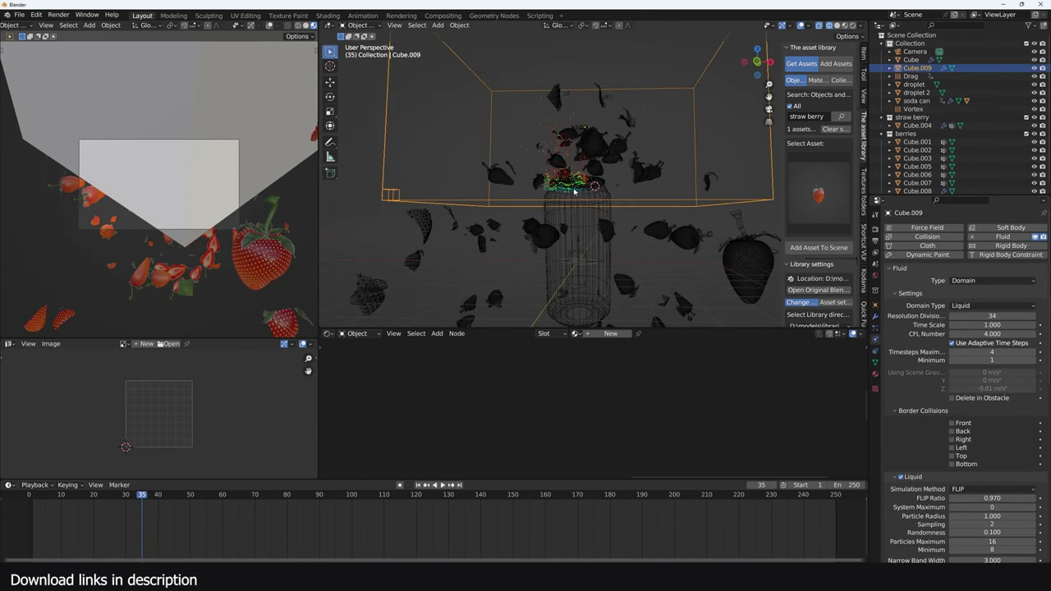
pyautogui.press('space')
pyautogui.moveTo(564, 156); pyautogui.dragTo(523, 164, button='middle')
pyautogui.press('space')
pyautogui.moveTo(136, 496); pyautogui.dragTo(102, 517)
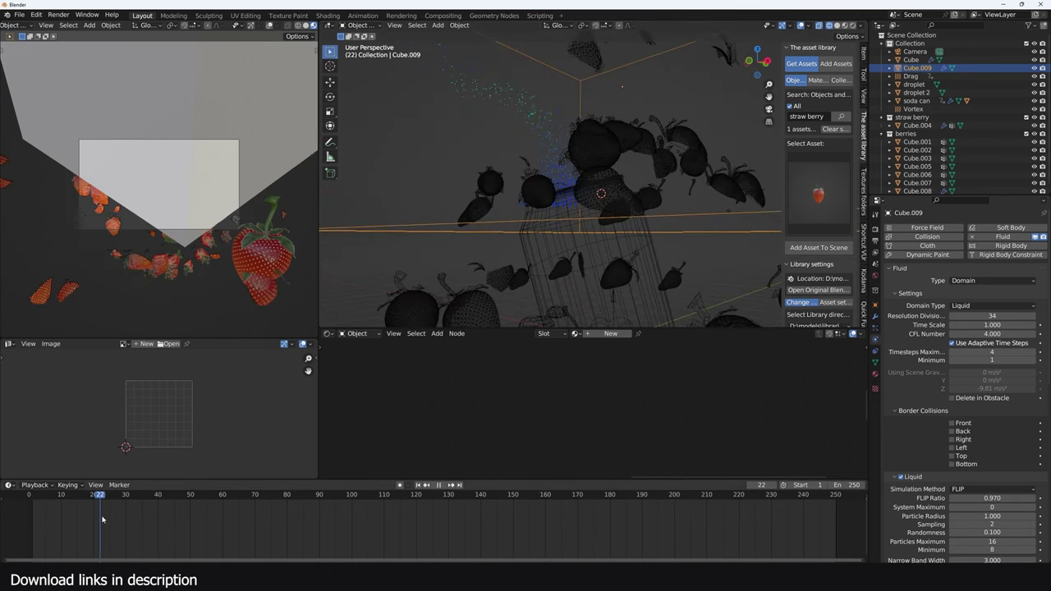
# Move the Vortex and Drag force fields inside the can into a new collection named forces1.
pyautogui.scroll(-3, 505, 192)
pyautogui.moveTo(504, 191); pyautogui.dragTo(600, 188, button='middle')
pyautogui.click(538, 266)
pyautogui.click(588, 243)
pyautogui.scroll(2, 586, 263)
pyautogui.scroll(3, 601, 188)
pyautogui.click(603, 219)
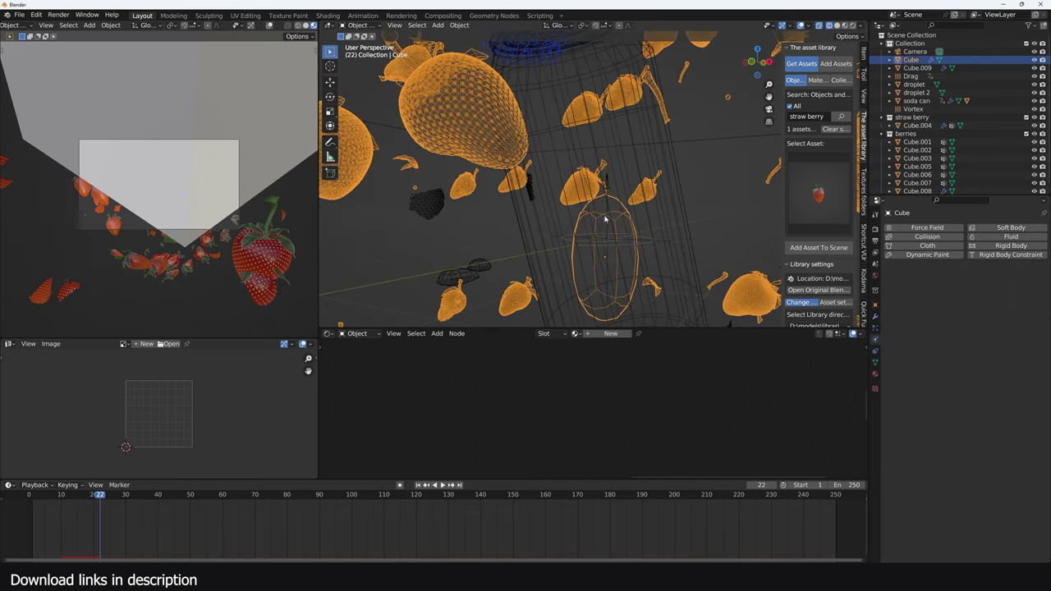
pyautogui.click(605, 240)
pyautogui.moveTo(604, 240); pyautogui.dragTo(610, 211, button='middle')
pyautogui.moveTo(552, 256); pyautogui.dragTo(577, 213, button='middle')
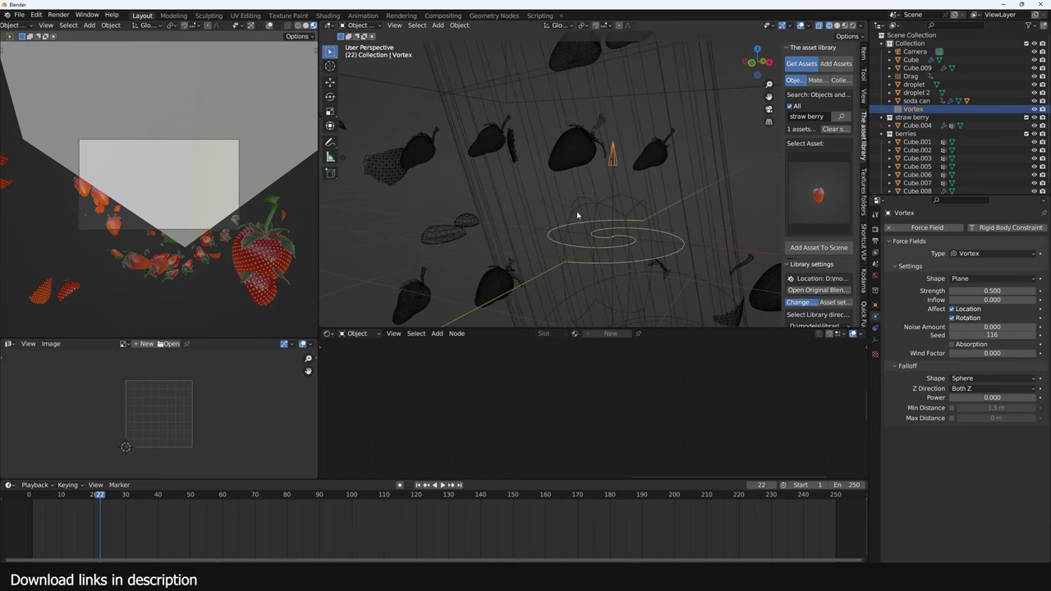
pyautogui.click(582, 234)
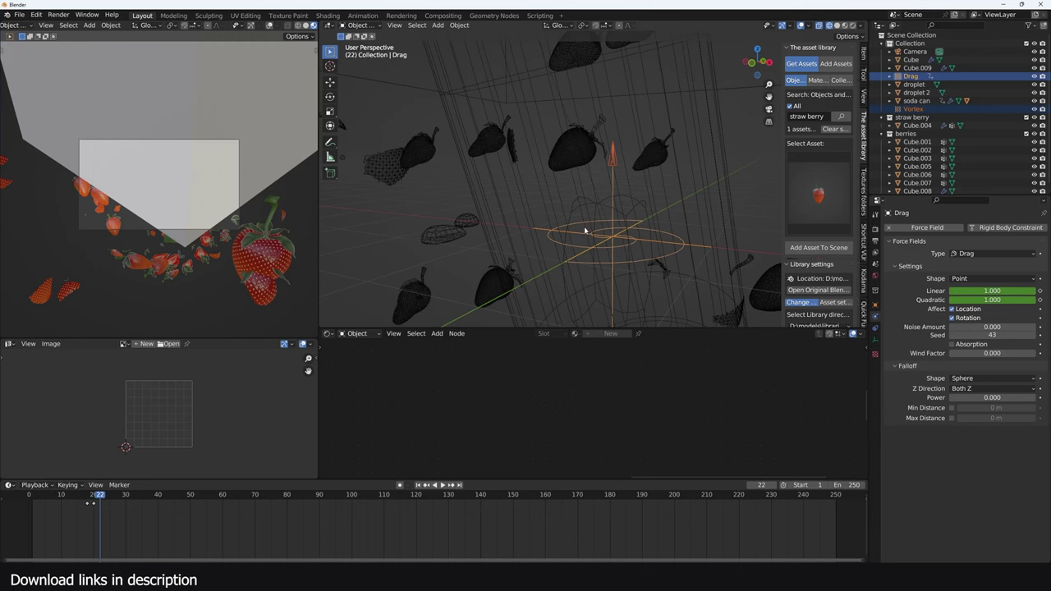
pyautogui.press('m')
pyautogui.click(579, 181)
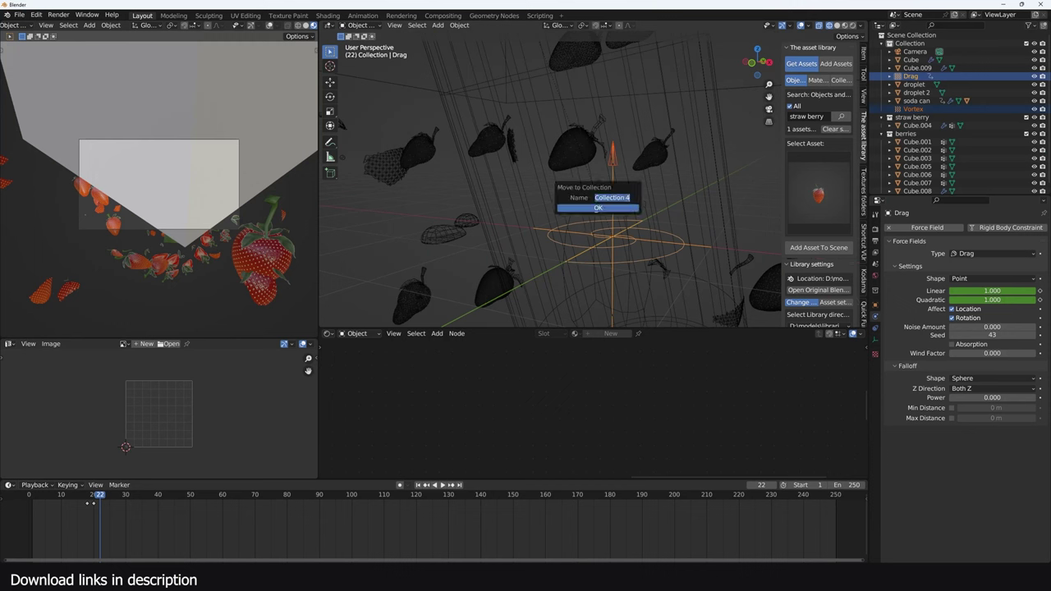
pyautogui.write('forces1')
pyautogui.press('Return')
pyautogui.press('Return')
# Check the planar inflow at the can's opening and the Field Weights settings of the liquid domain.
pyautogui.scroll(-4, 593, 201)
pyautogui.keyDown('shift'); pyautogui.moveTo(558, 95); pyautogui.dragTo(567, 178, button='middle'); pyautogui.keyUp('shift')
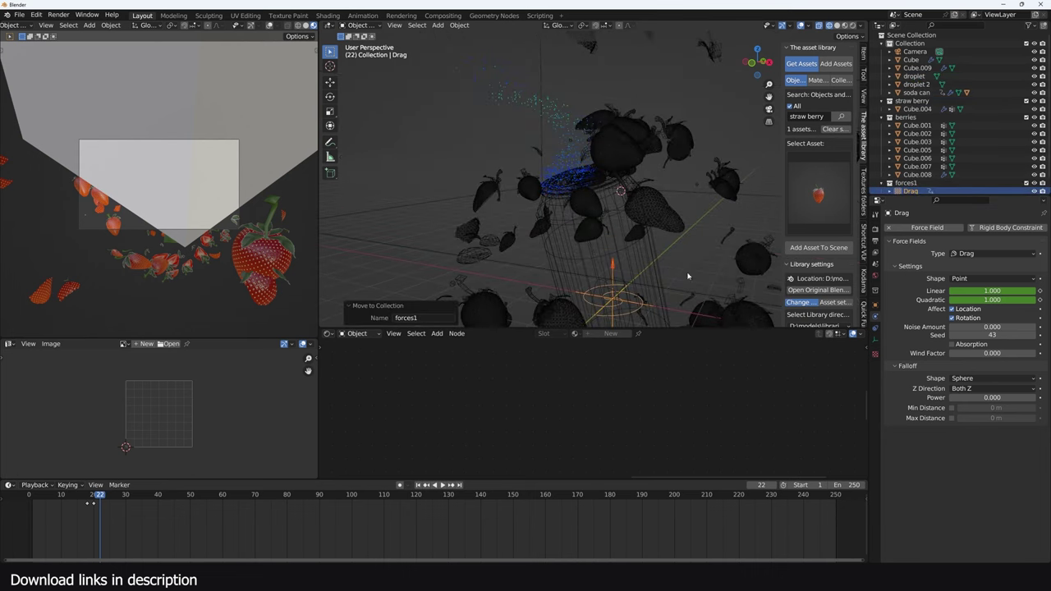
pyautogui.click(574, 171)
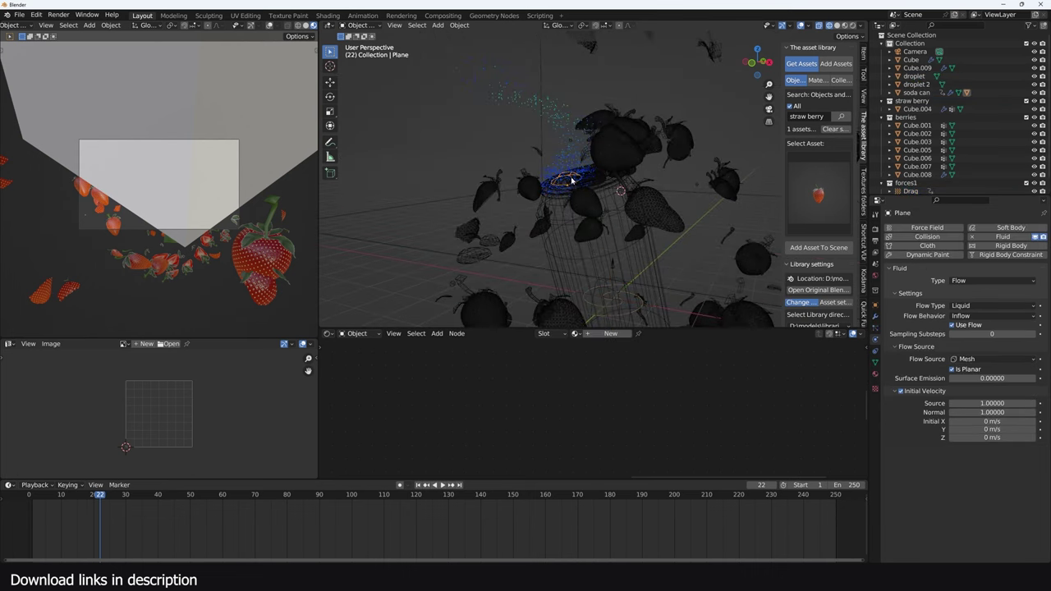
pyautogui.scroll(-15, 886, 379)
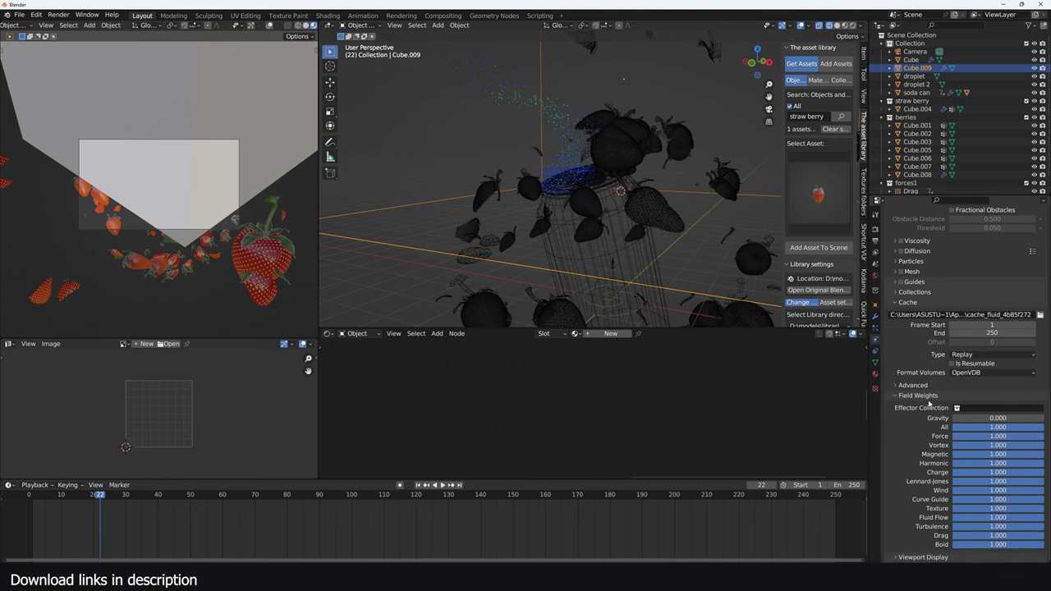
pyautogui.scroll(-4, 583, 227)
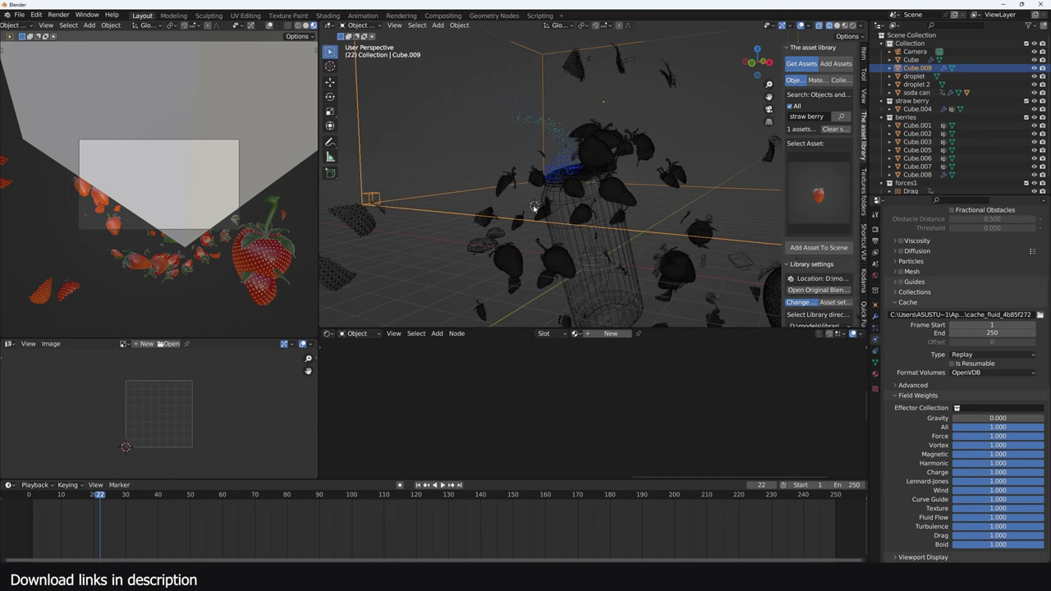
# Add a Turbulence force field and move it beside the can by about 2.6 m in X, 1.29 m in Y and 0.5 m in Z.
pyautogui.hotkey('shift', 'a')
pyautogui.press('Escape')
pyautogui.hotkey('shift', 'a')
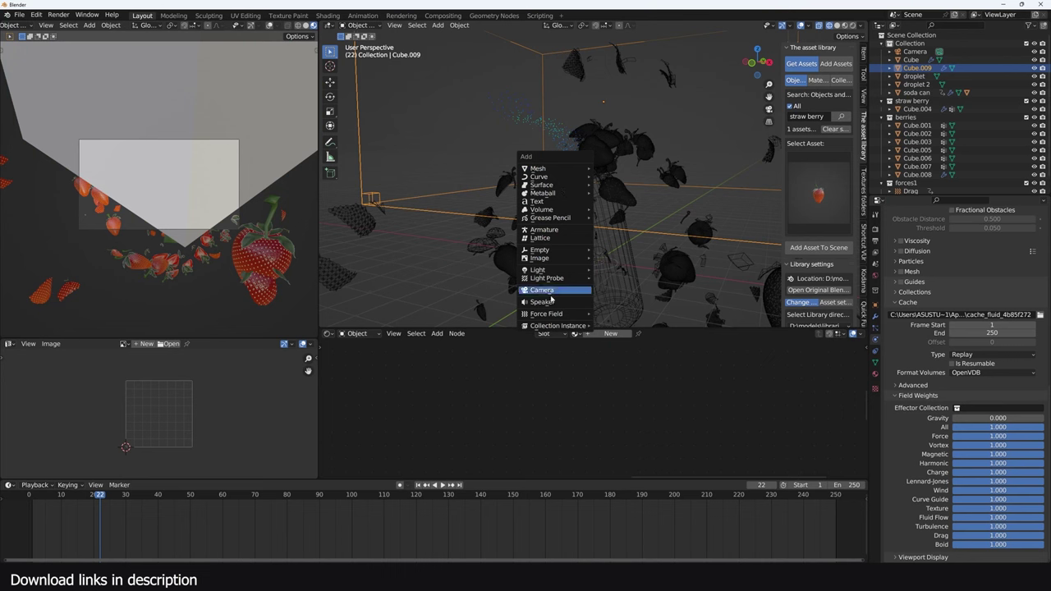
pyautogui.moveTo(558, 314)
pyautogui.click(631, 413)
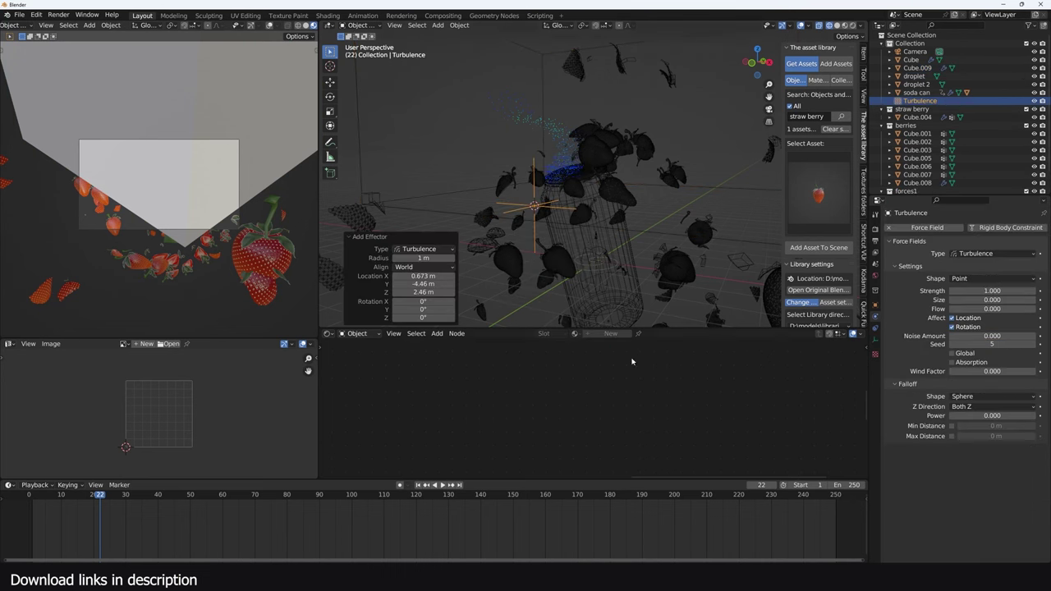
pyautogui.press('g')
pyautogui.click(699, 192)
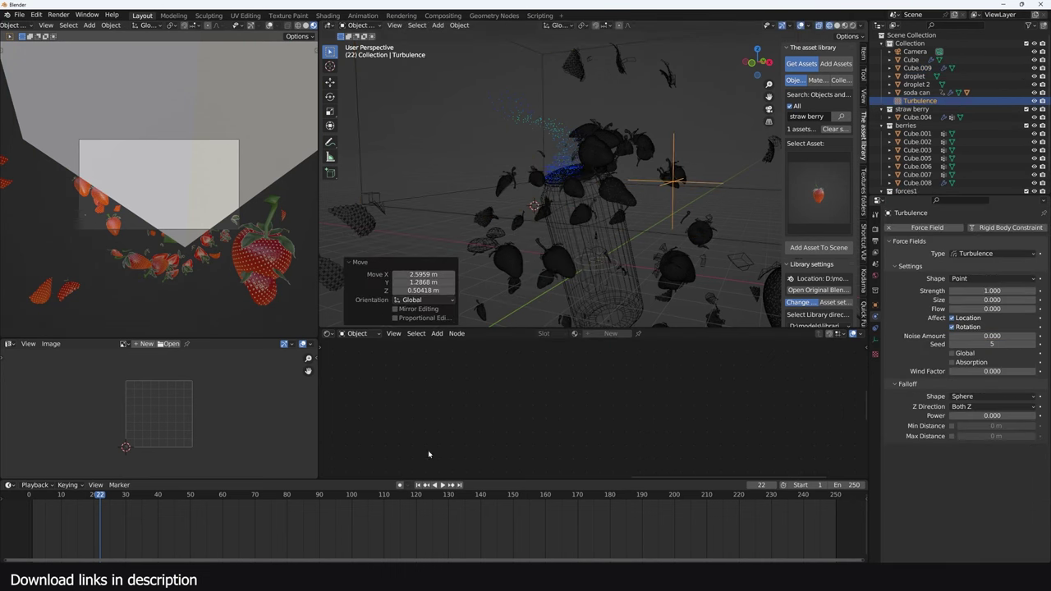
# Move the Turbulence force field into a new collection named water forces.
pyautogui.press('m')
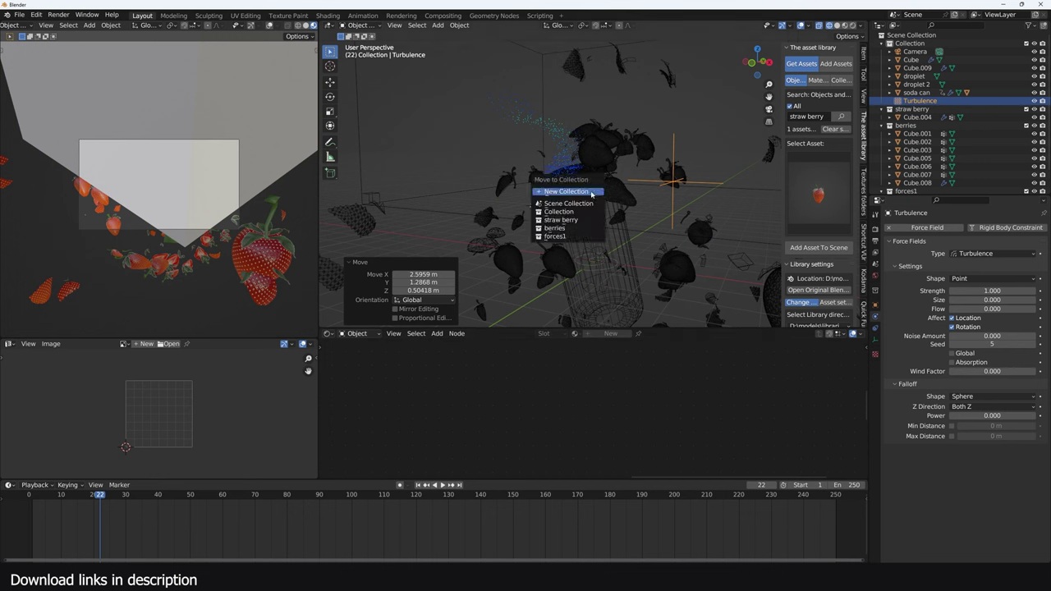
pyautogui.click(591, 192)
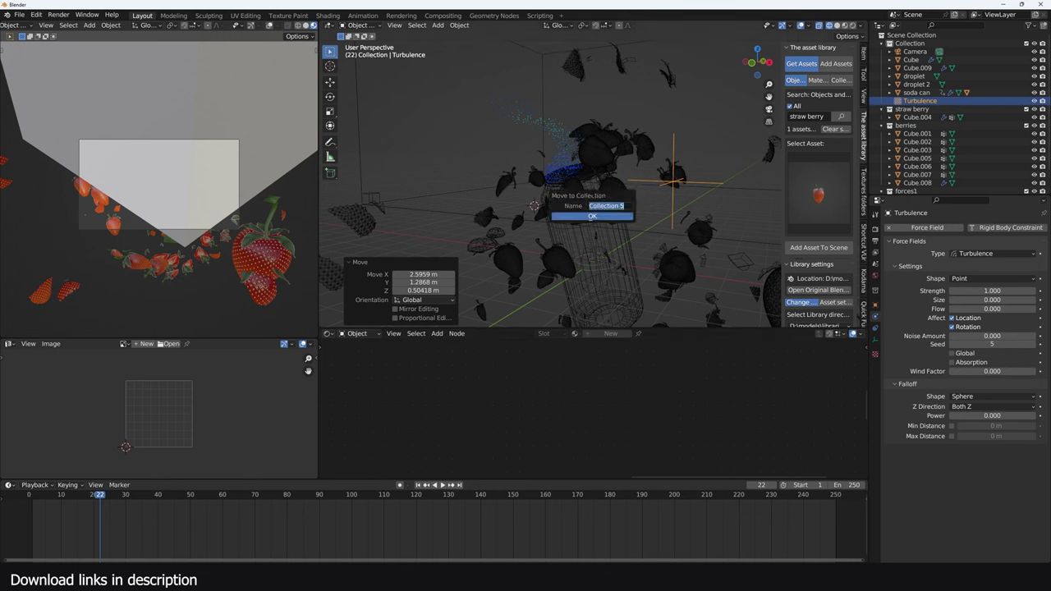
pyautogui.write('water forces')
pyautogui.press('Return')
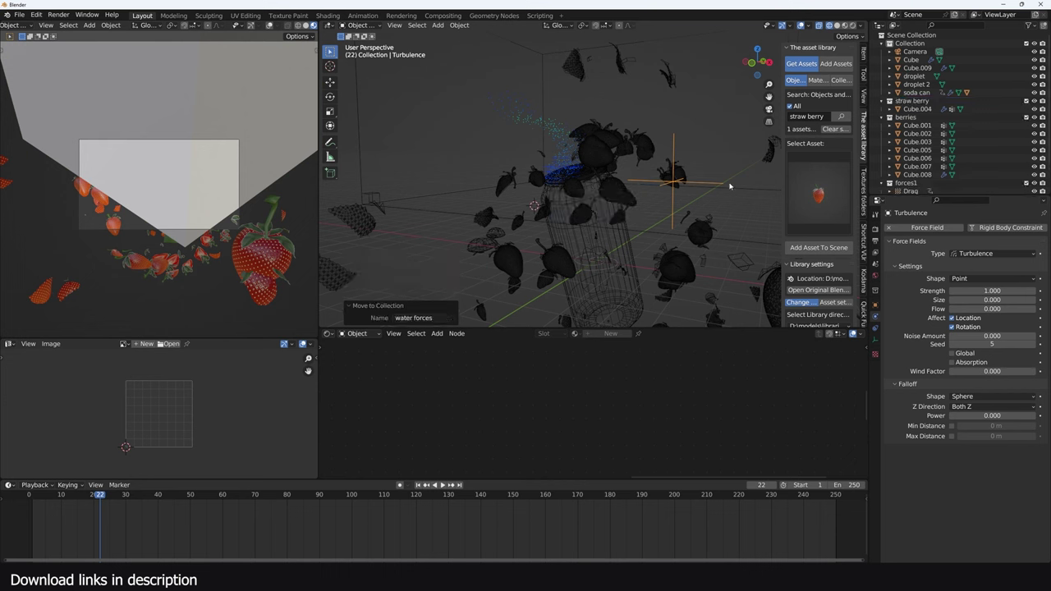
# Set the liquid domain's Effector Collection in its Field Weights to water forces.
pyautogui.click(747, 198)
pyautogui.scroll(-10, 985, 427)
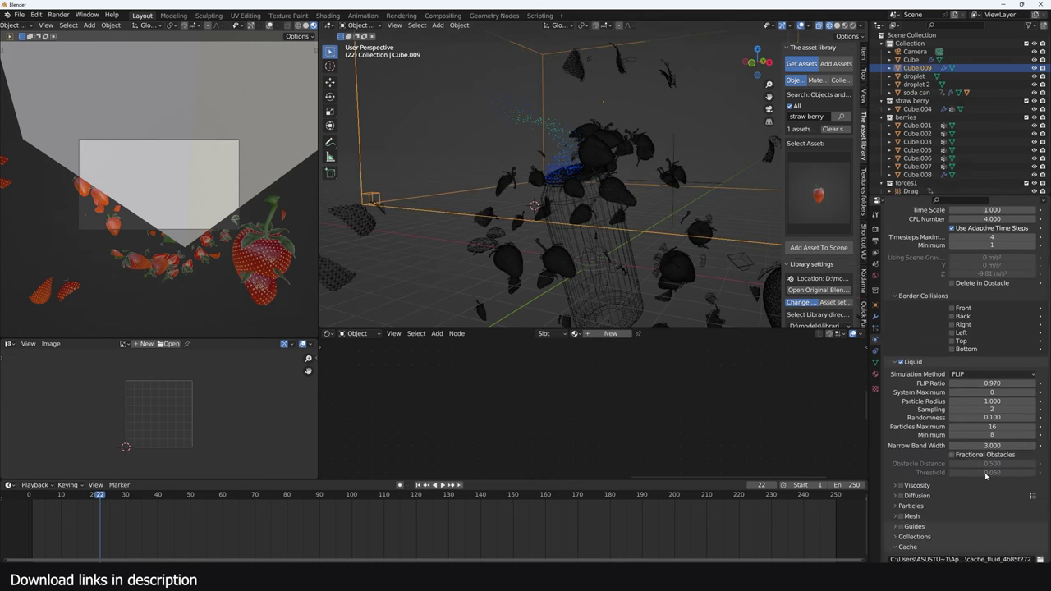
pyautogui.scroll(-3, 978, 482)
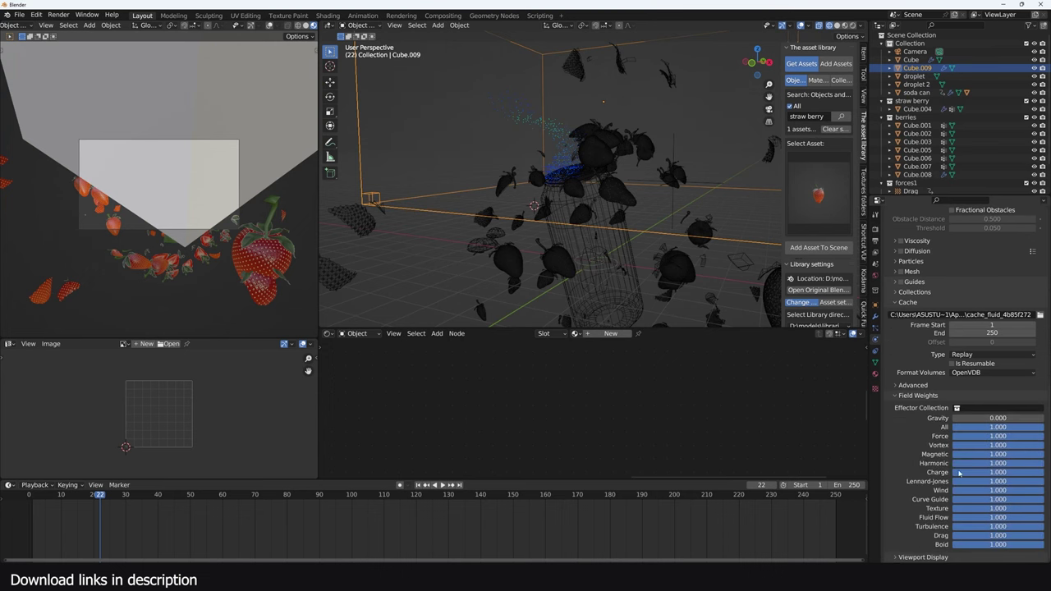
pyautogui.click(997, 408)
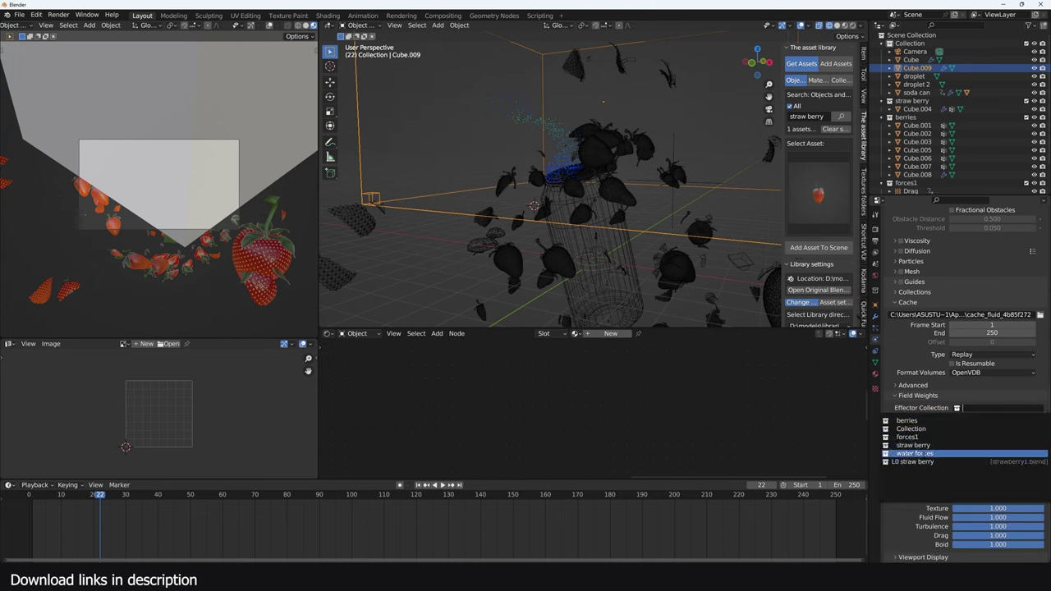
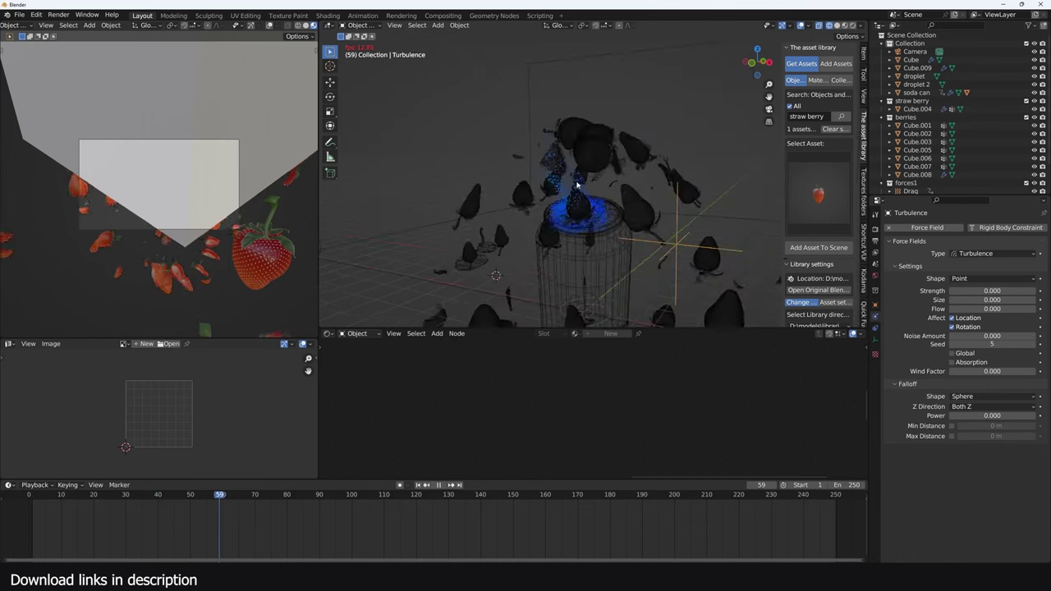
# Play the simulation to frame 113 and inspect the liquid particles and the inflow plane at the can's opening.
pyautogui.moveTo(649, 187); pyautogui.dragTo(605, 206, button='middle')
pyautogui.press('space')
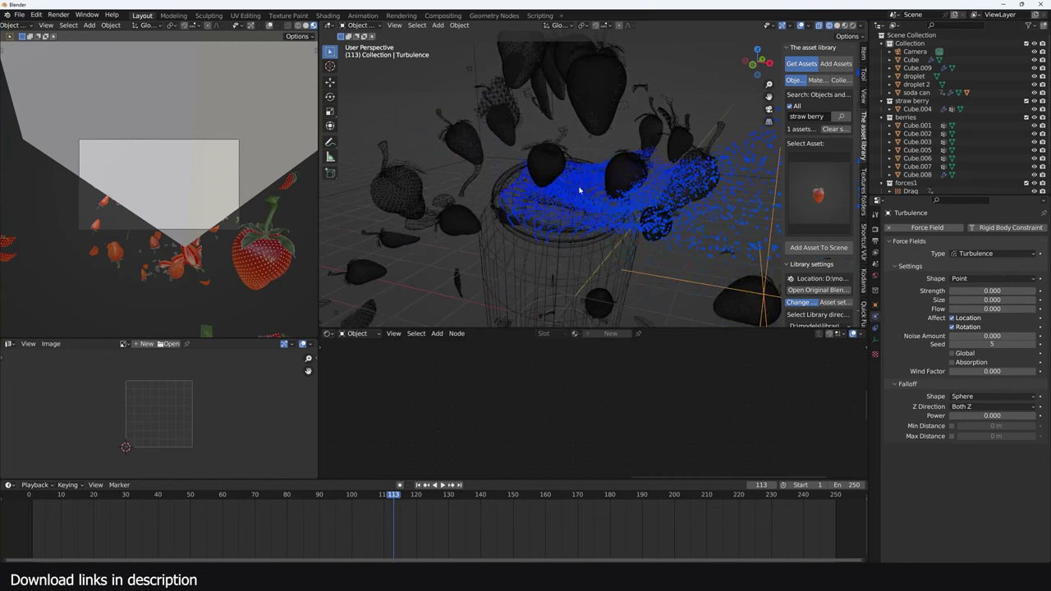
pyautogui.click(581, 219)
pyautogui.moveTo(582, 219); pyautogui.dragTo(528, 197, button='middle')
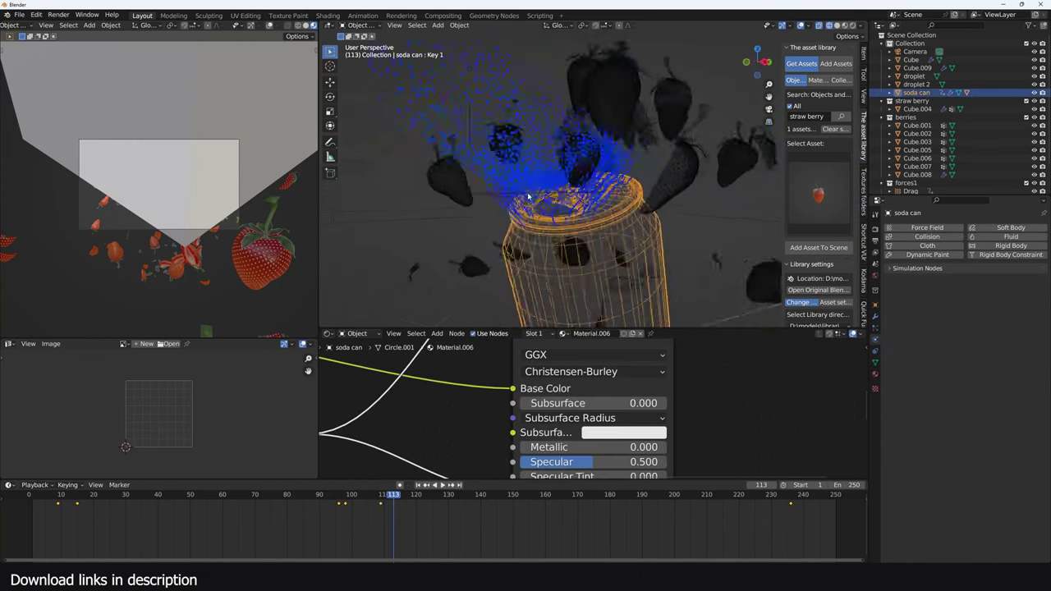
pyautogui.scroll(4, 525, 219)
pyautogui.click(522, 219)
pyautogui.click(515, 219)
pyautogui.click(515, 220)
pyautogui.scroll(-4, 515, 220)
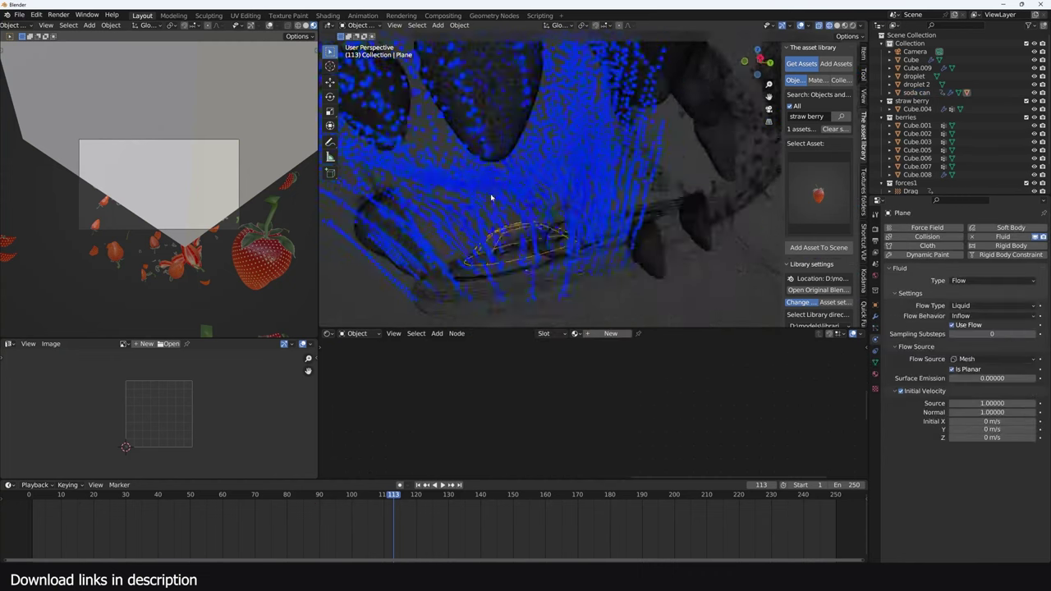
pyautogui.rightClick(526, 212)
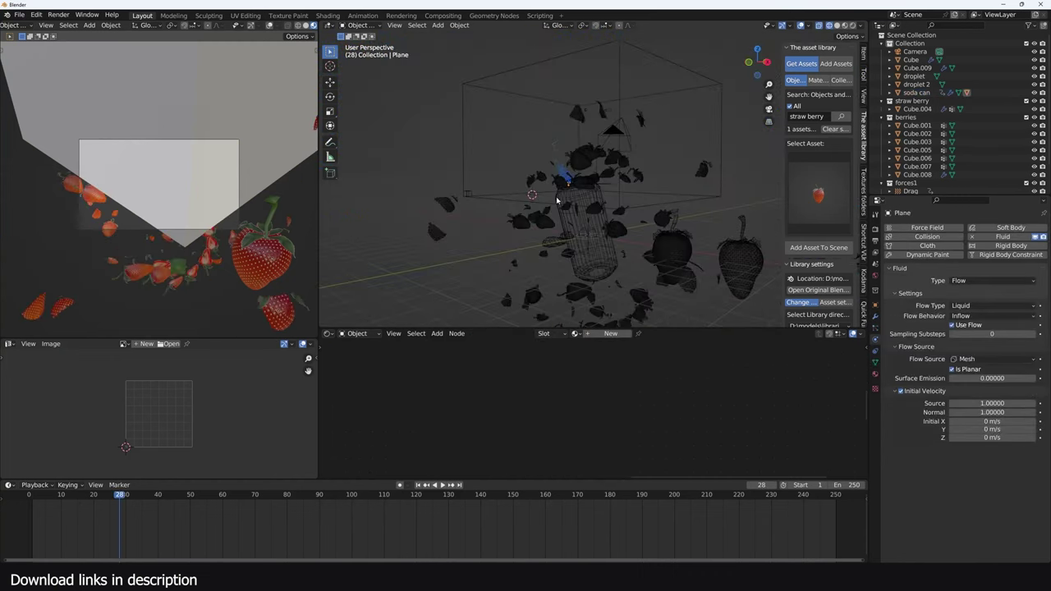
# Replay the simulation to frame 94 and enable Mesh on the liquid domain.
pyautogui.scroll(3, 556, 197)
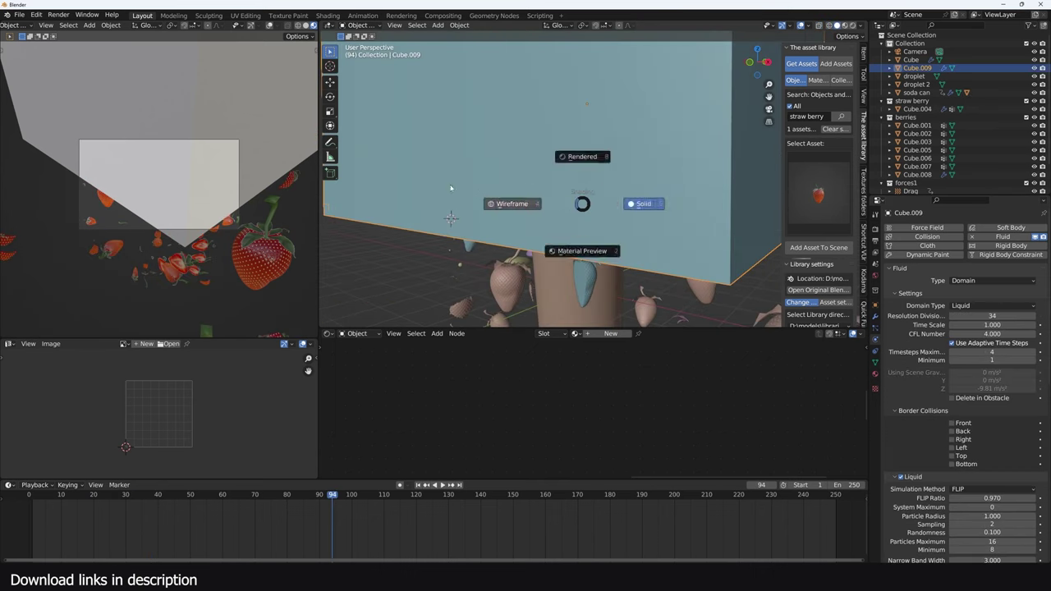
pyautogui.scroll(-4, 521, 164)
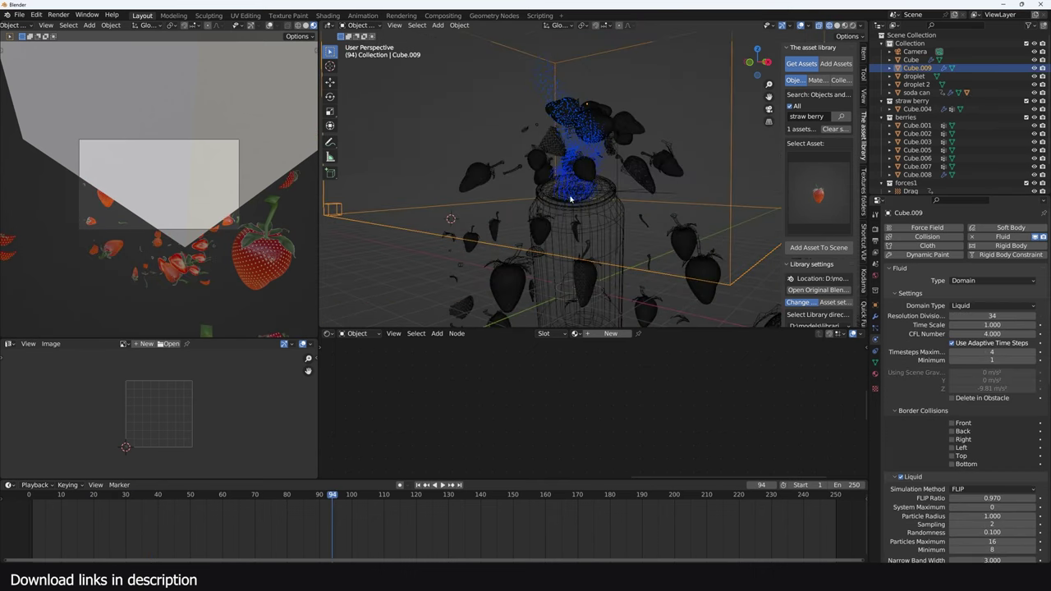
pyautogui.scroll(-3, 570, 198)
pyautogui.scroll(-5, 899, 371)
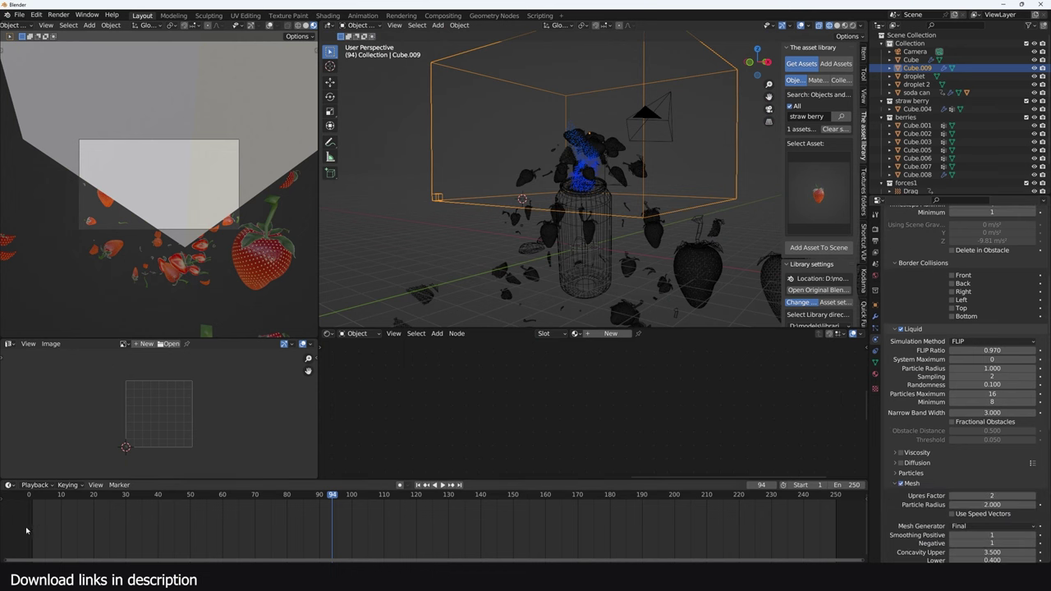
# Replay the simulation from the start to frame 41 in solid shading and examine the liquid mesh leaving the can.
pyautogui.click(27, 531)
pyautogui.press('space')
pyautogui.press('space')
pyautogui.press('z')
pyautogui.click(635, 211)
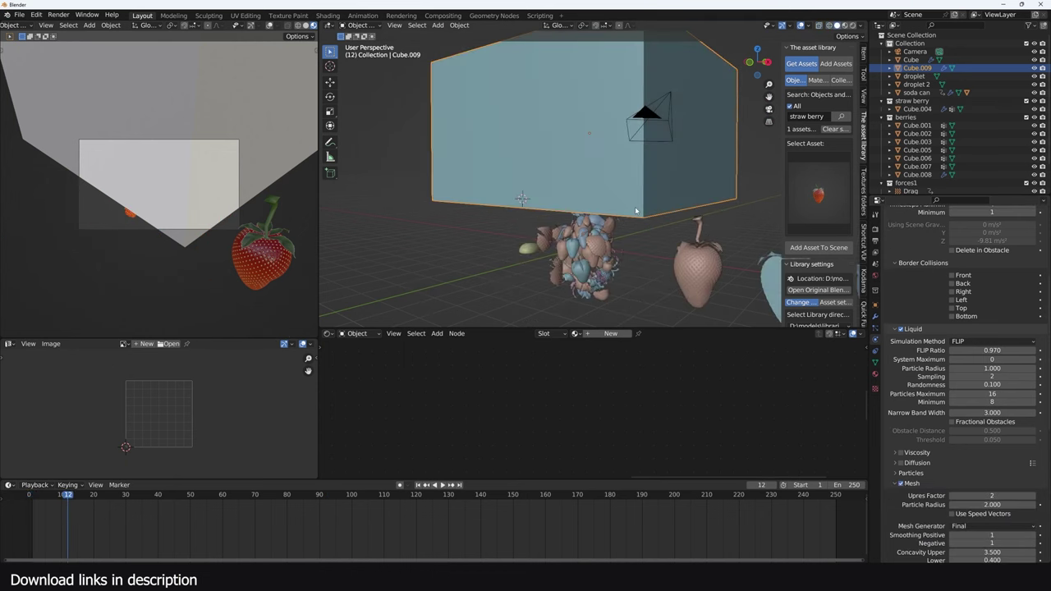
pyautogui.moveTo(624, 206); pyautogui.dragTo(563, 259, button='middle')
pyautogui.scroll(2, 588, 222)
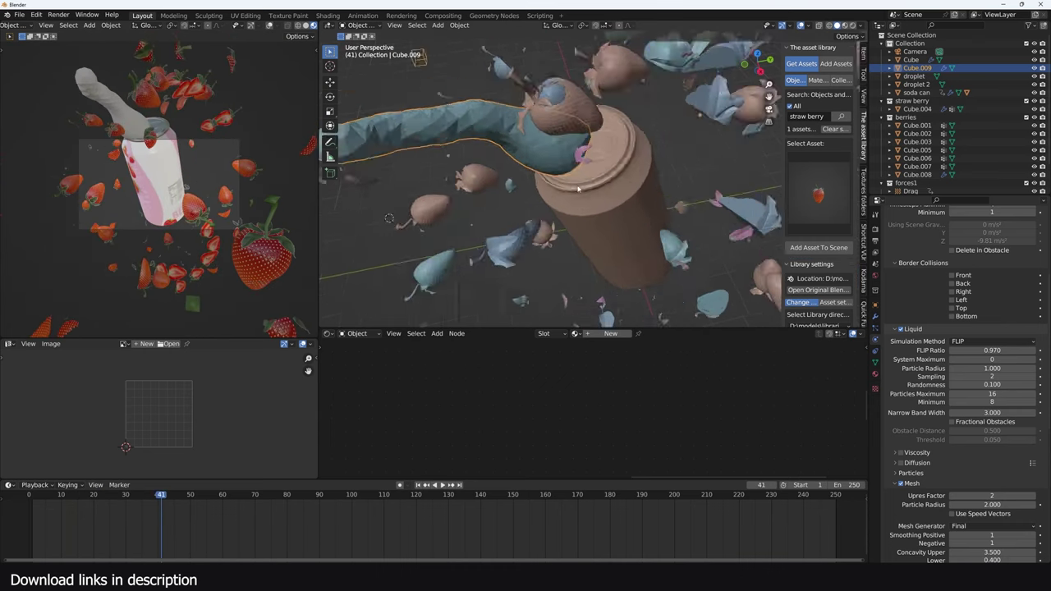
pyautogui.scroll(-2, 913, 168)
# Set the Turbulence force field's Strength to 2 and return the animation to frame 0.
pyautogui.click(913, 168)
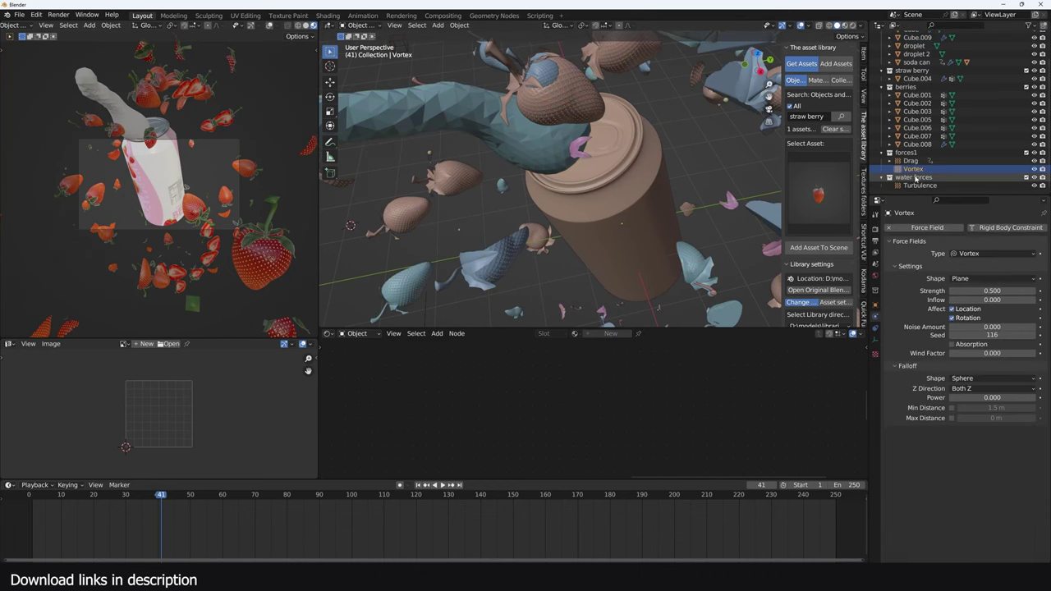
pyautogui.click(920, 185)
pyautogui.doubleClick(989, 291)
pyautogui.write('2')
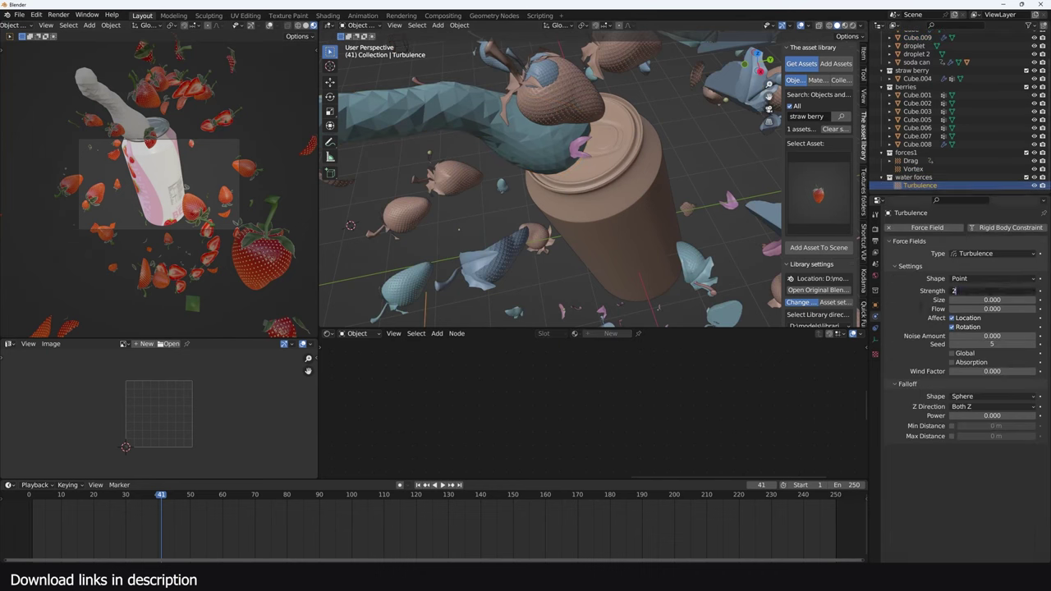
pyautogui.press('Return')
pyautogui.click(29, 514)
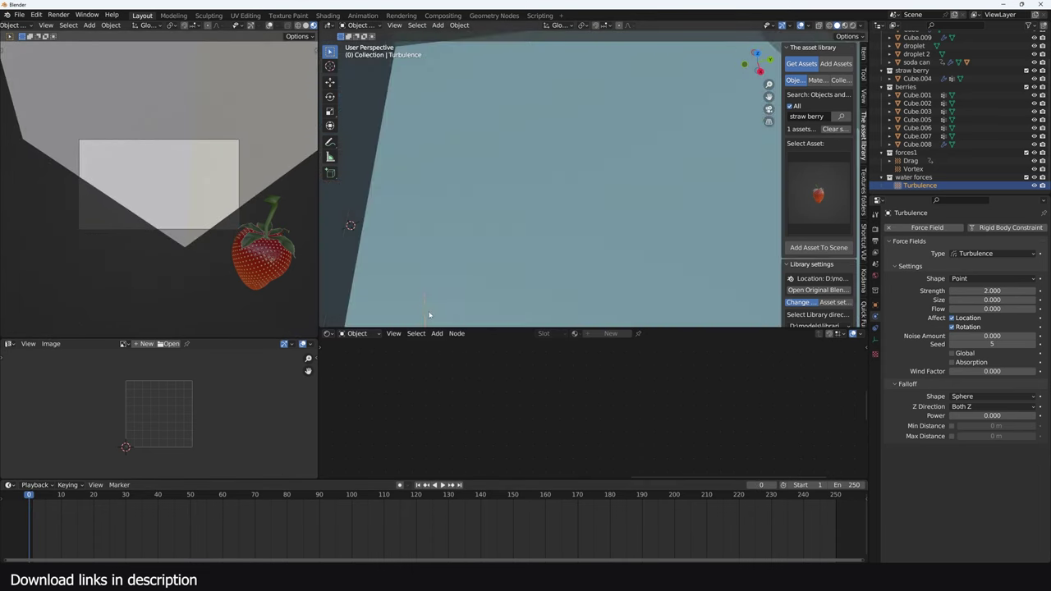
pyautogui.press('space')
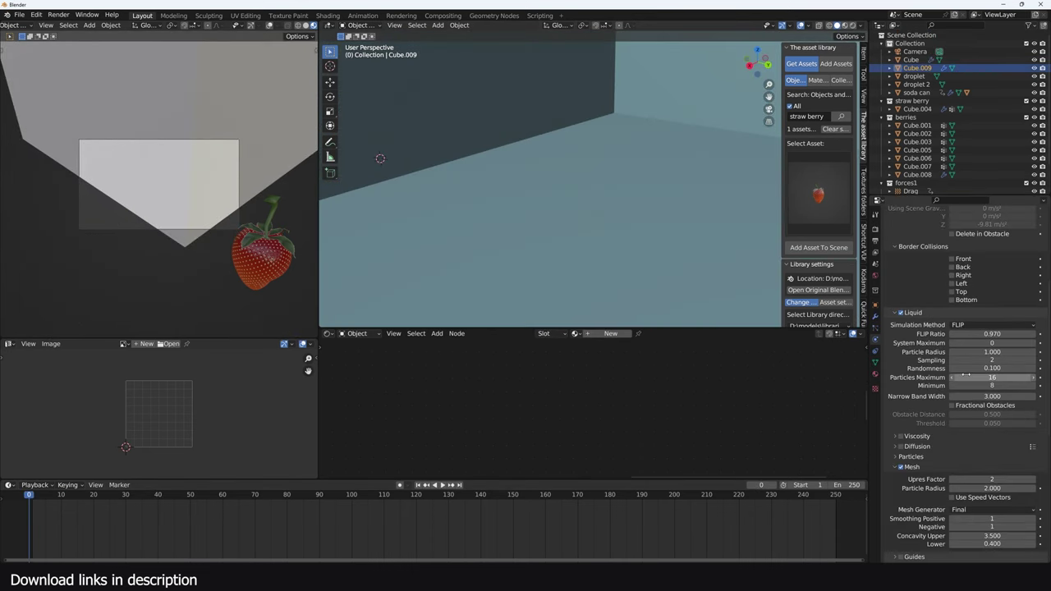
# Set the liquid mesh's Positive and Negative Smoothing to 3, Particle Radius to 1.5 and Upres Factor to 3.
pyautogui.scroll(-4, 616, 246)
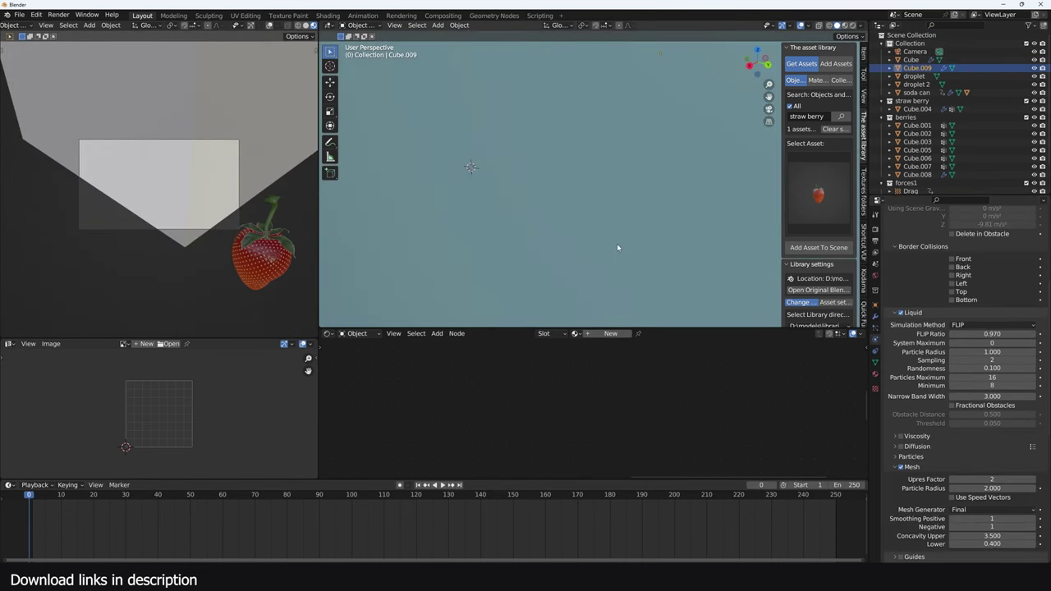
pyautogui.scroll(-4, 985, 481)
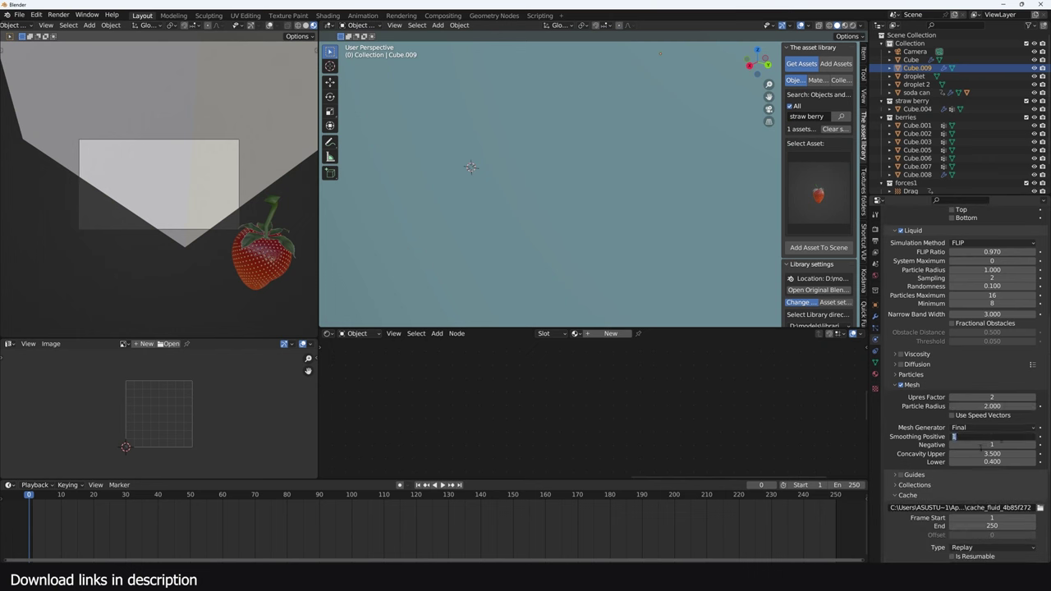
pyautogui.click(991, 444)
pyautogui.press('Return')
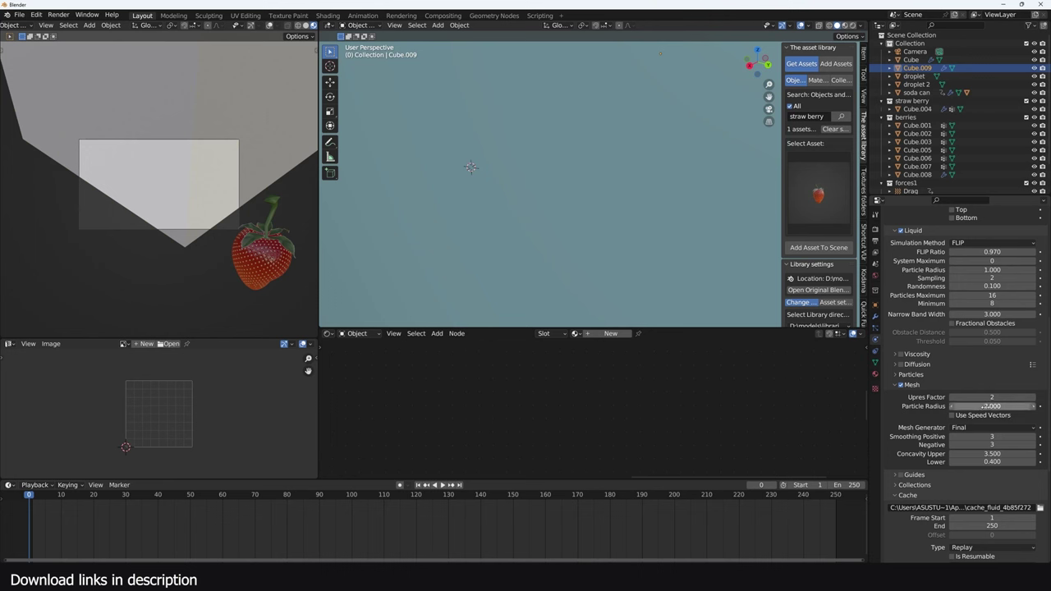
pyautogui.doubleClick(989, 405)
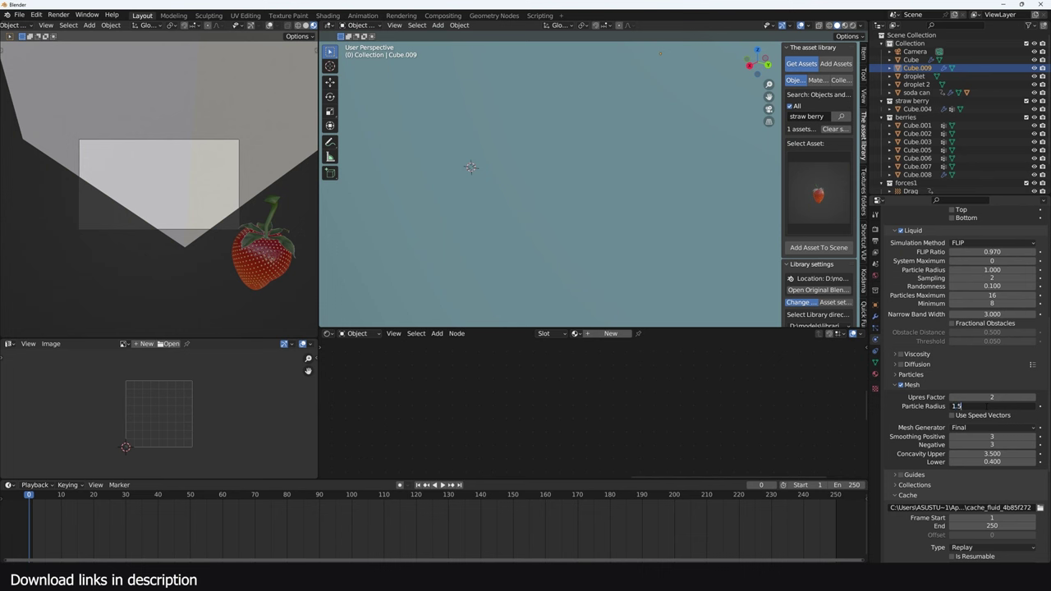
pyautogui.press('Return')
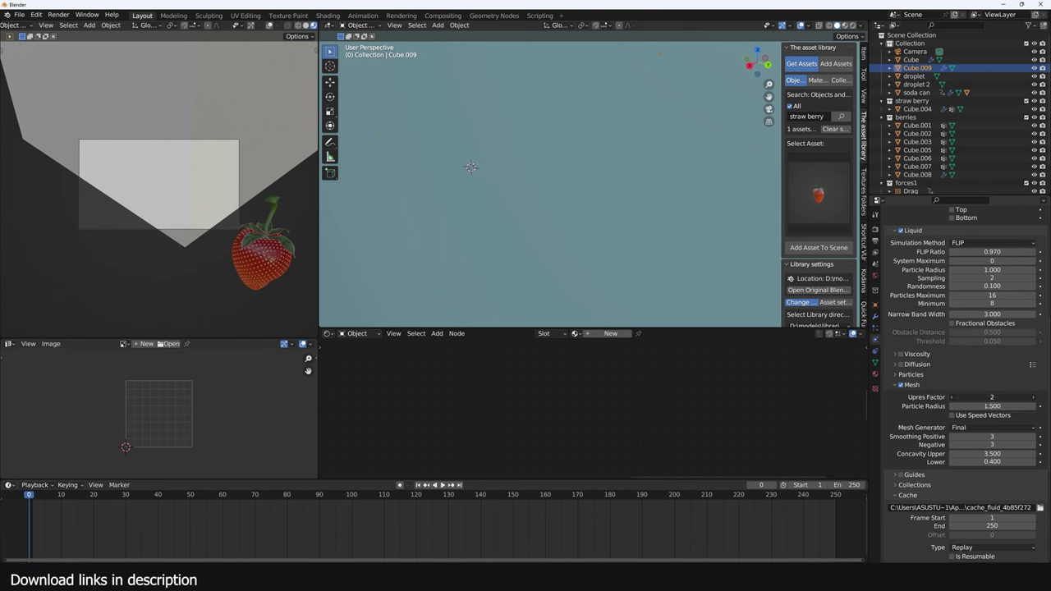
pyautogui.write('3')
pyautogui.press('Return')
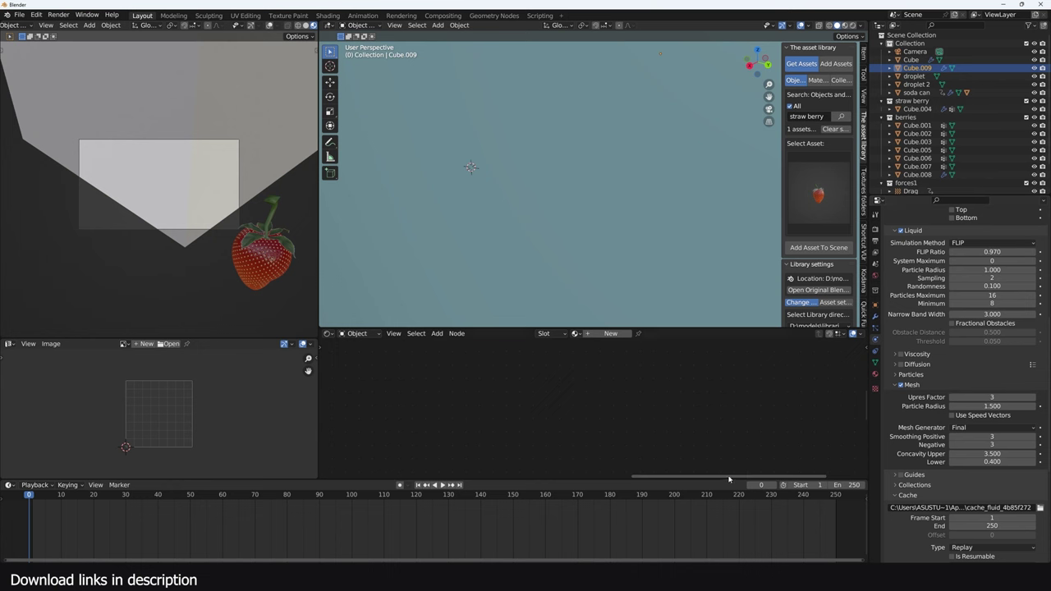
# Play the simulation to frame 34, pausing along the way to examine the liquid mesh around the can's opening.
pyautogui.press('space')
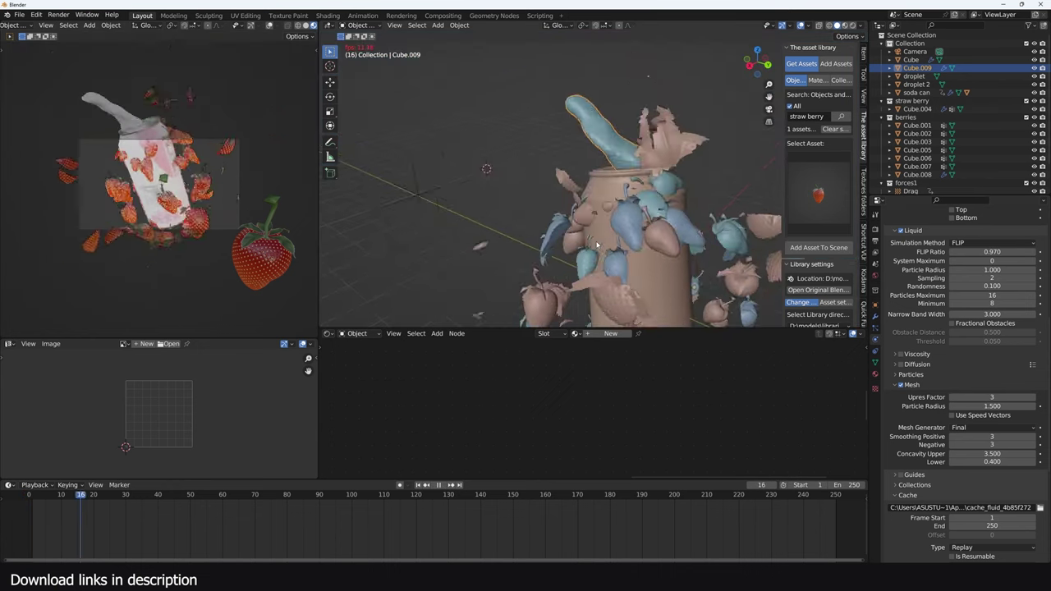
pyautogui.press('space')
pyautogui.moveTo(528, 224); pyautogui.dragTo(466, 206, button='middle')
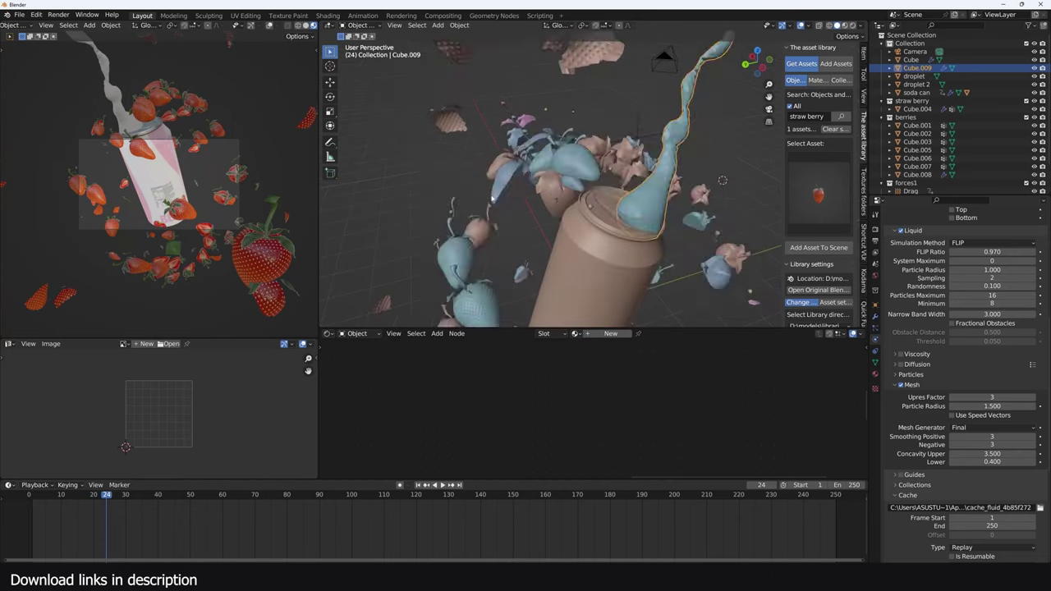
pyautogui.press('space')
pyautogui.press('space')
pyautogui.moveTo(639, 206); pyautogui.dragTo(605, 284, button='middle')
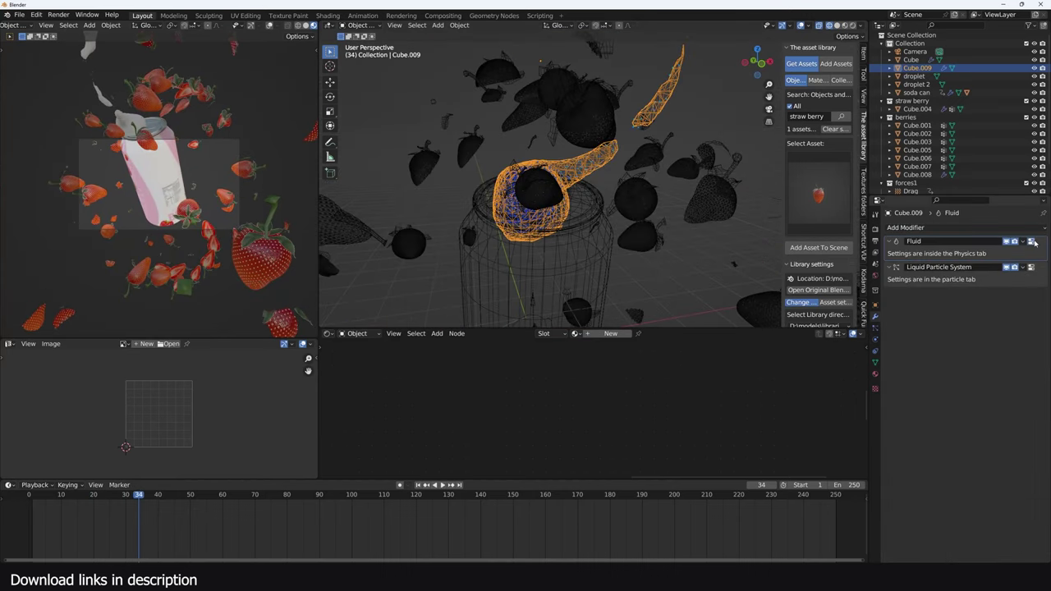
# Select the inflow plane at the can's opening in wireframe and edit its Initial Velocity Normal value.
pyautogui.click(1033, 243)
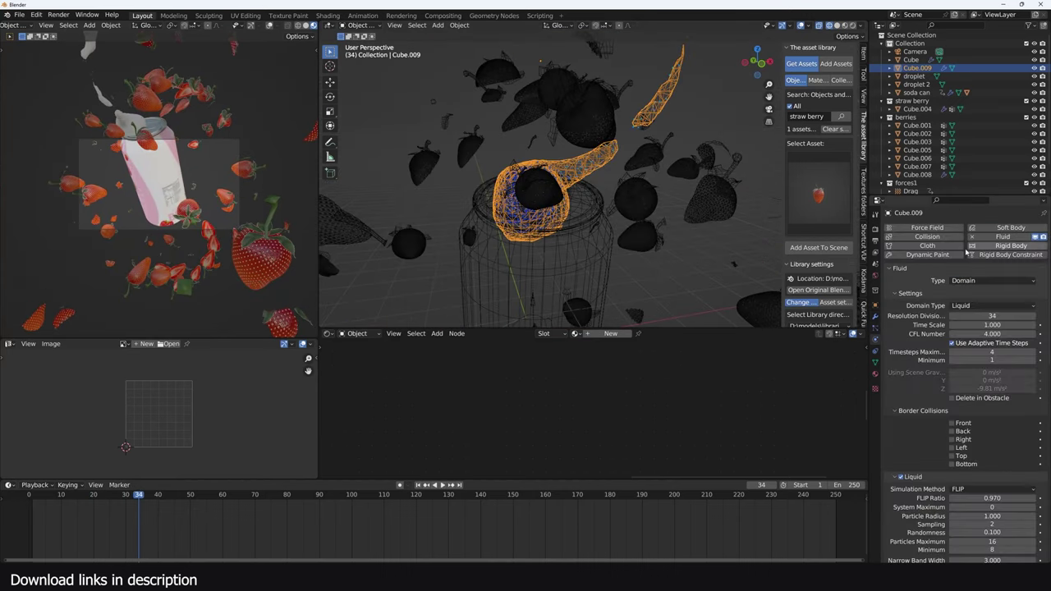
pyautogui.scroll(5, 579, 177)
pyautogui.moveTo(559, 185); pyautogui.dragTo(440, 220, button='middle')
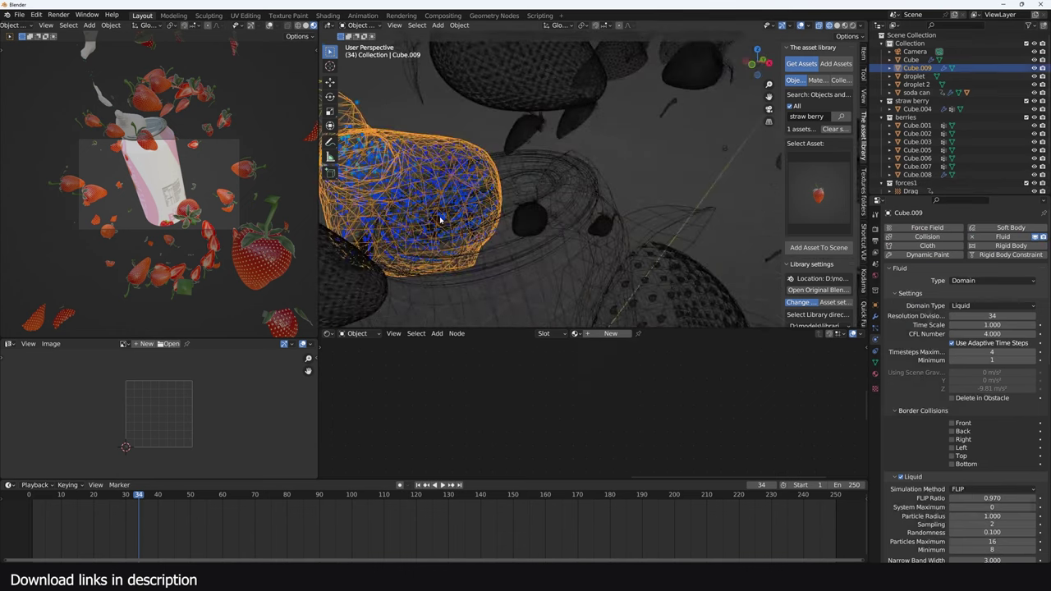
pyautogui.click(440, 229)
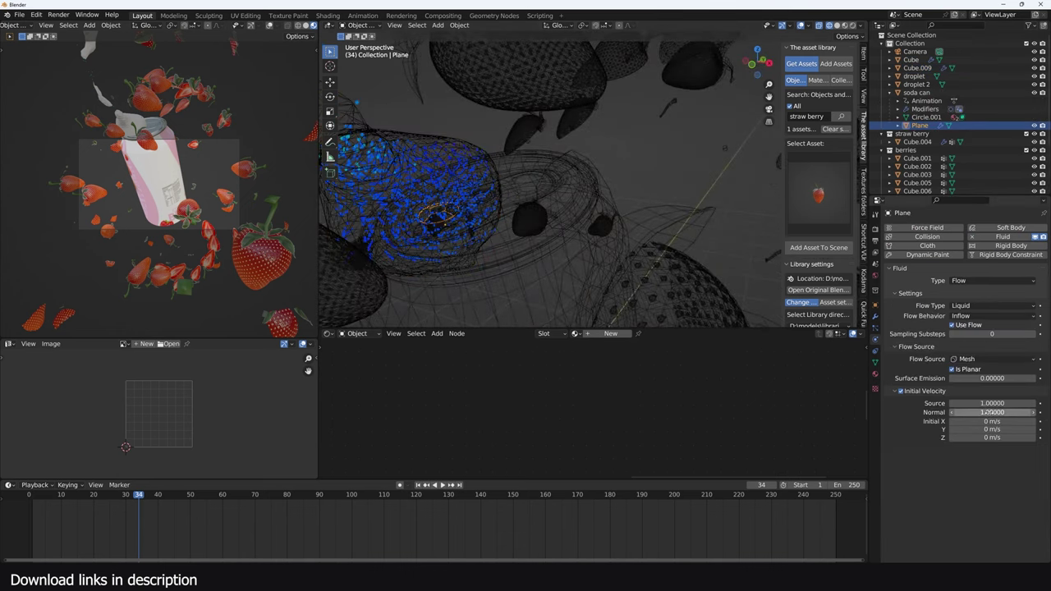
pyautogui.click(979, 412)
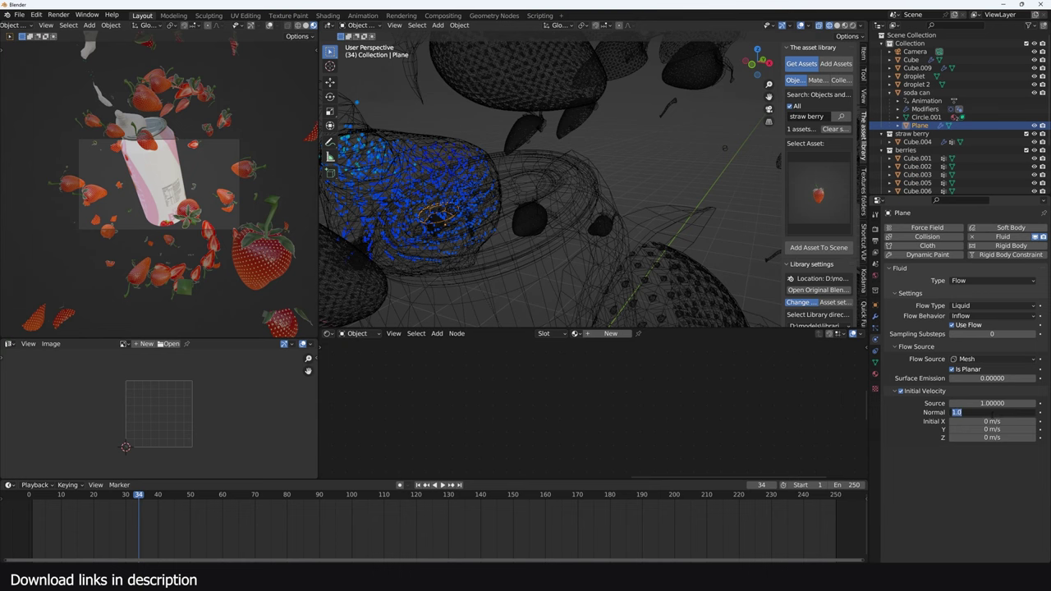
pyautogui.press('Return')
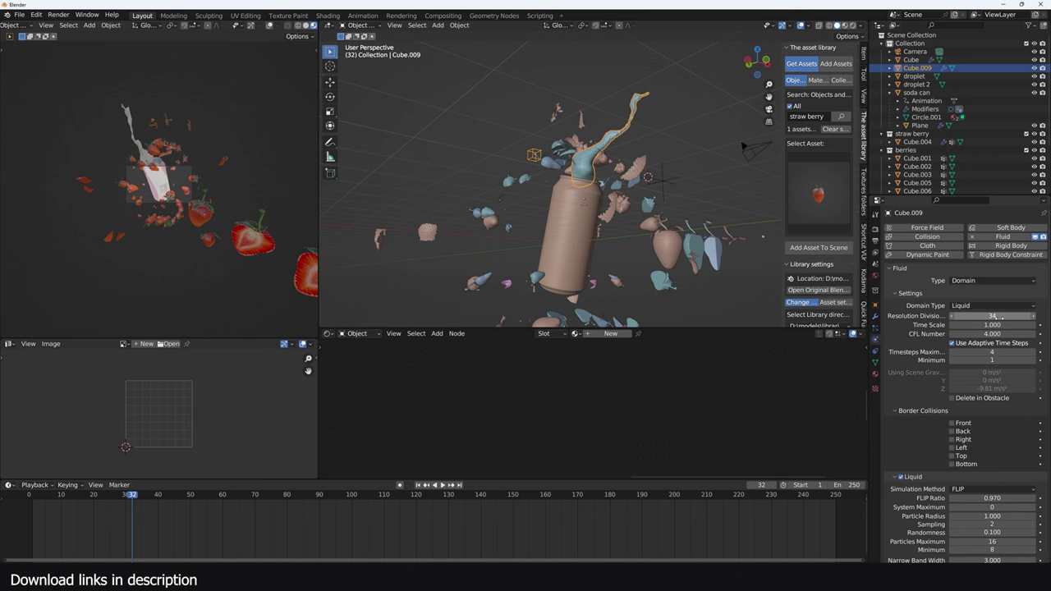
# Set the liquid domain's Resolution Divisions to 64 and rewind the animation to its start.
pyautogui.click(996, 316)
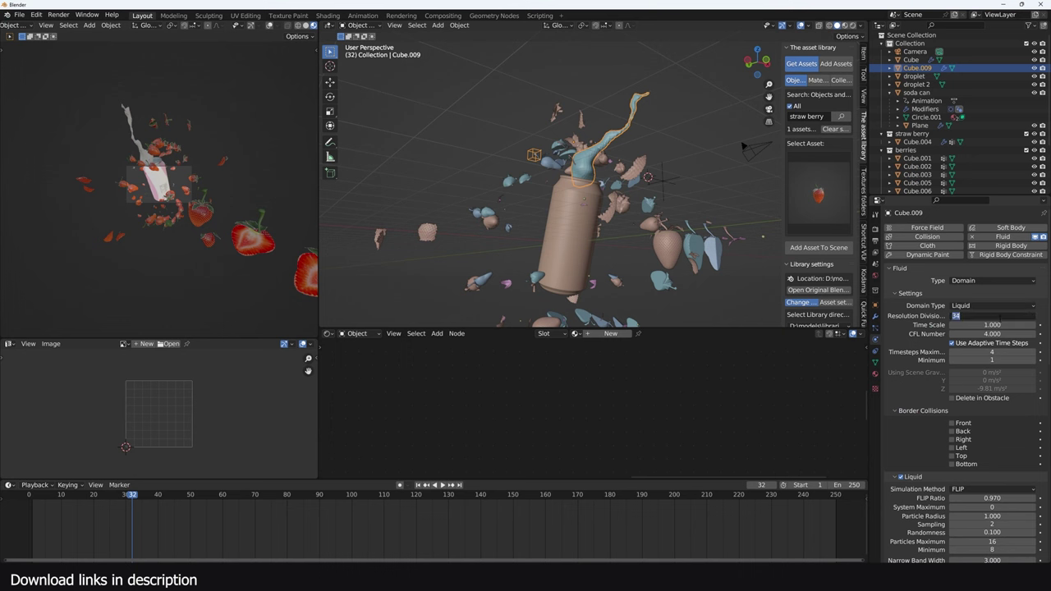
pyautogui.press('Return')
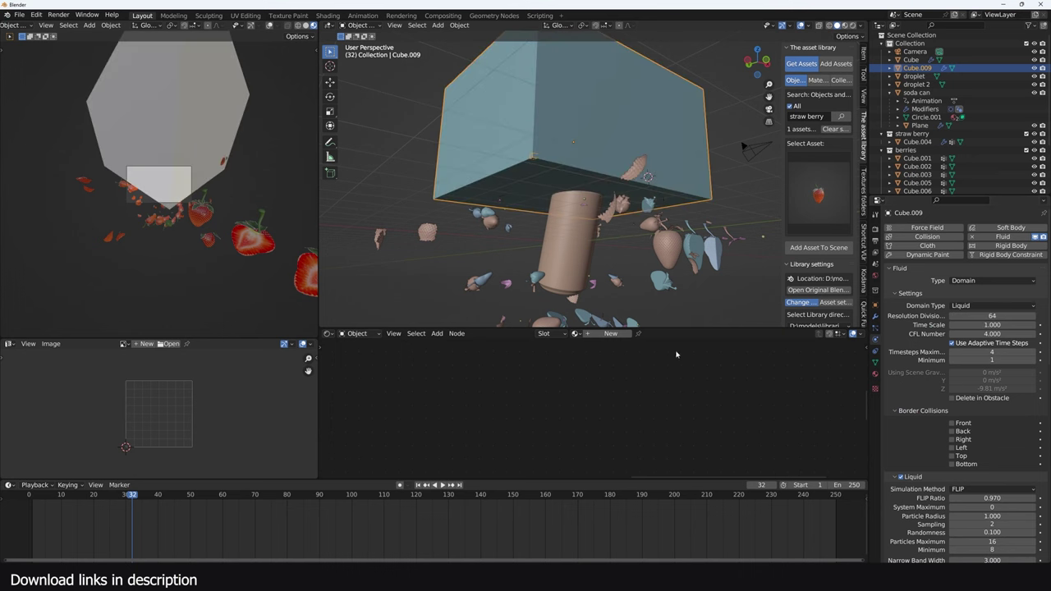
pyautogui.moveTo(23, 496); pyautogui.dragTo(21, 511)
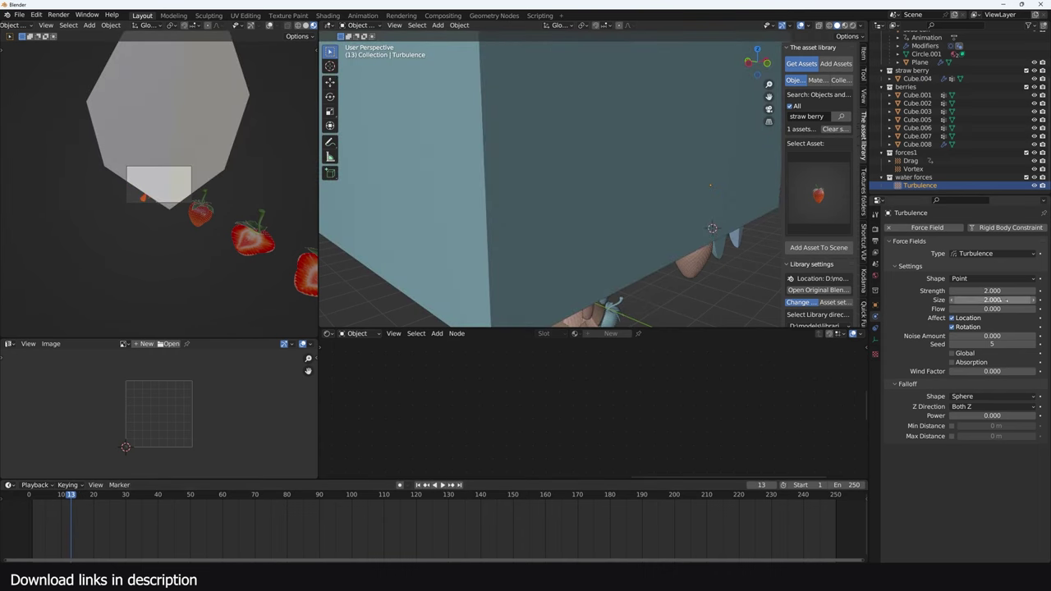
# Select the liquid domain and replay the simulation from frame 1 to frame 68, inspecting the stream from several angles.
pyautogui.click(35, 523)
pyautogui.click(470, 269)
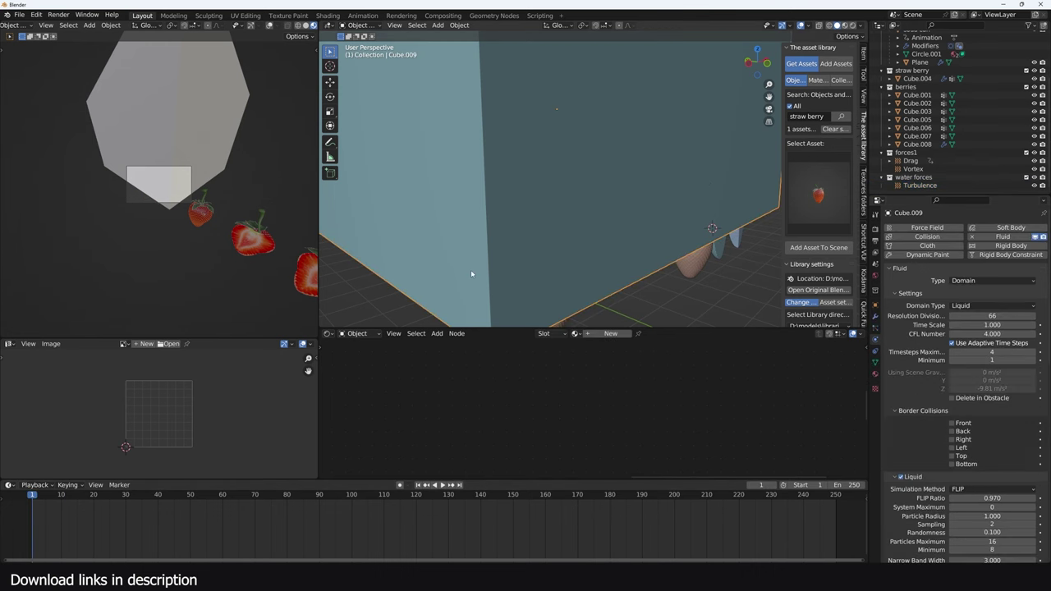
pyautogui.press('space')
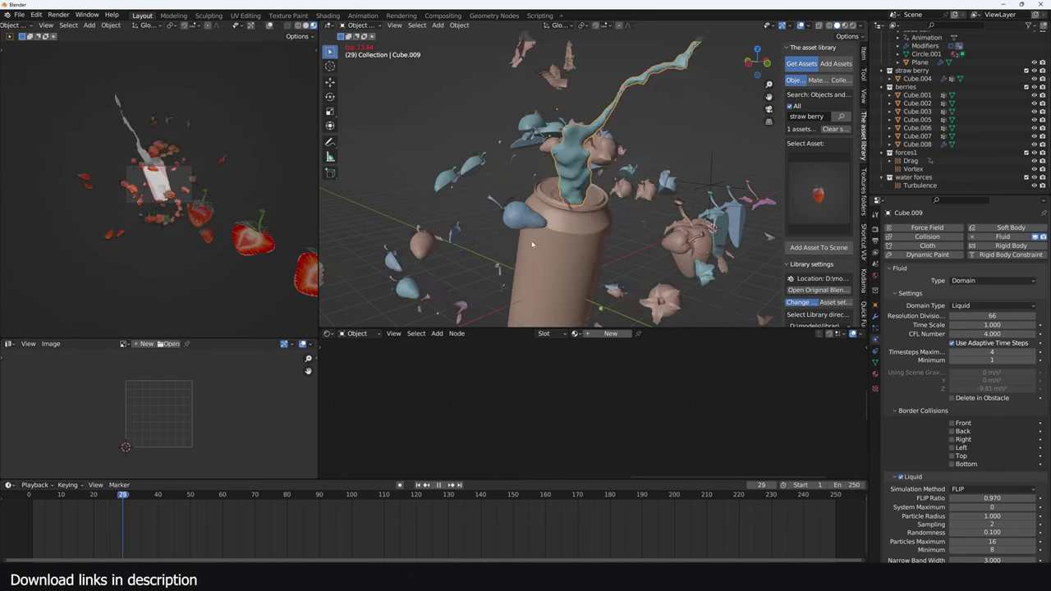
pyautogui.press('space')
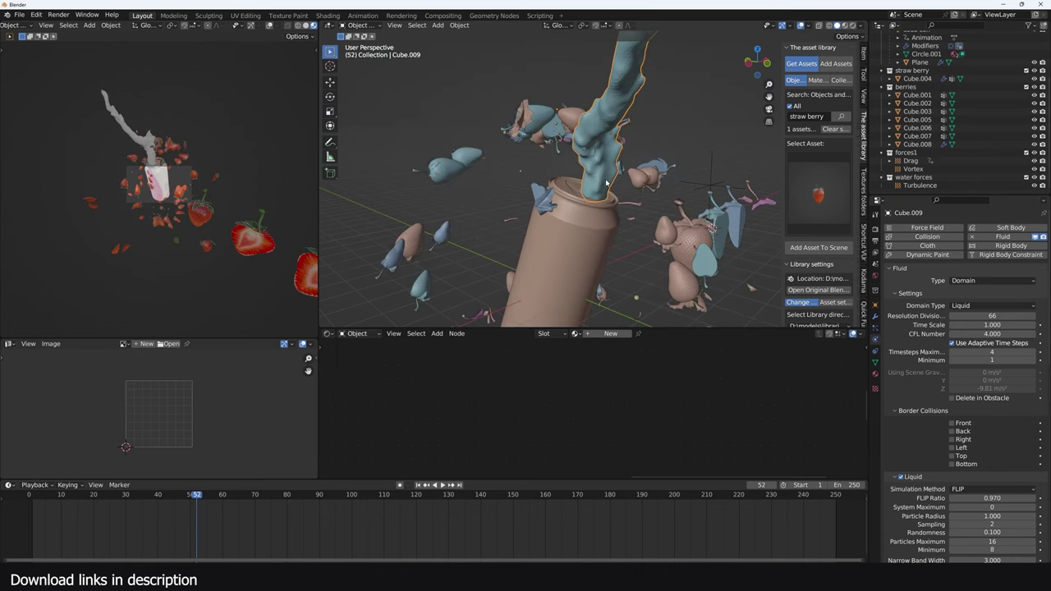
pyautogui.moveTo(567, 217); pyautogui.dragTo(553, 177, button='middle')
pyautogui.press('space')
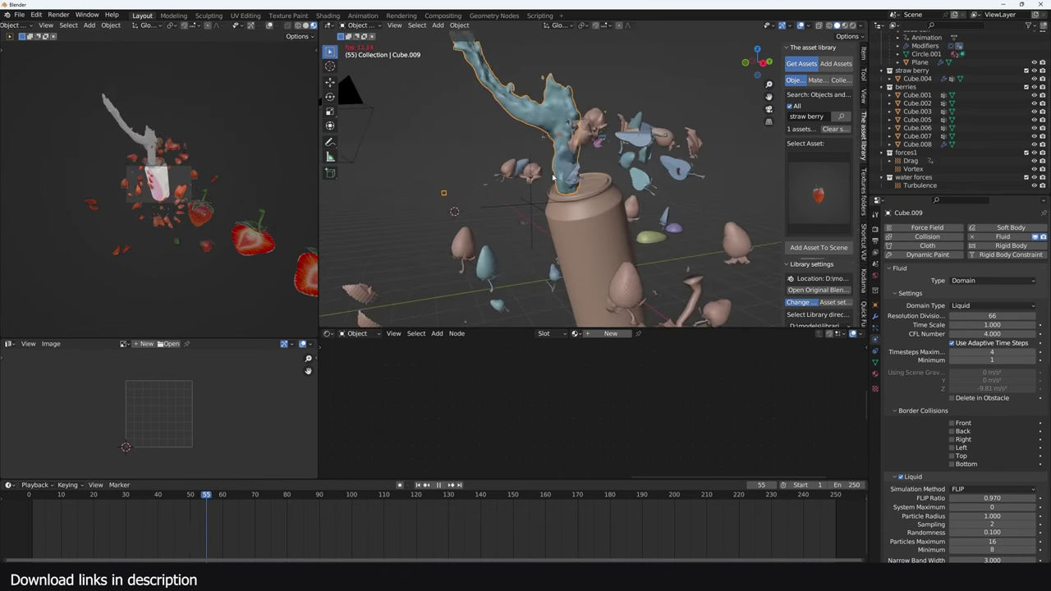
pyautogui.press('space')
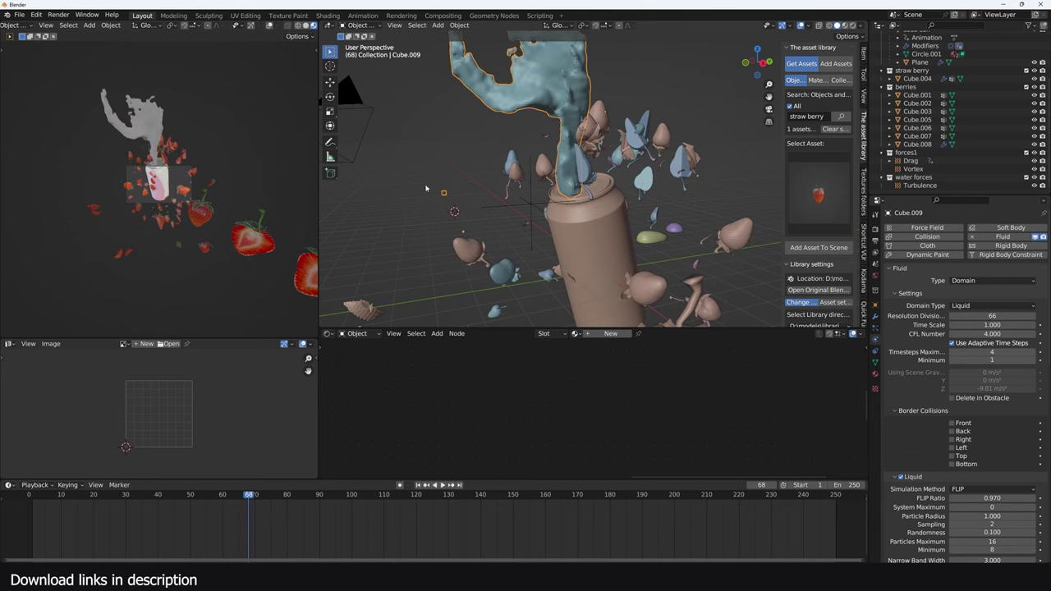
pyautogui.moveTo(529, 118); pyautogui.dragTo(543, 132, button='middle')
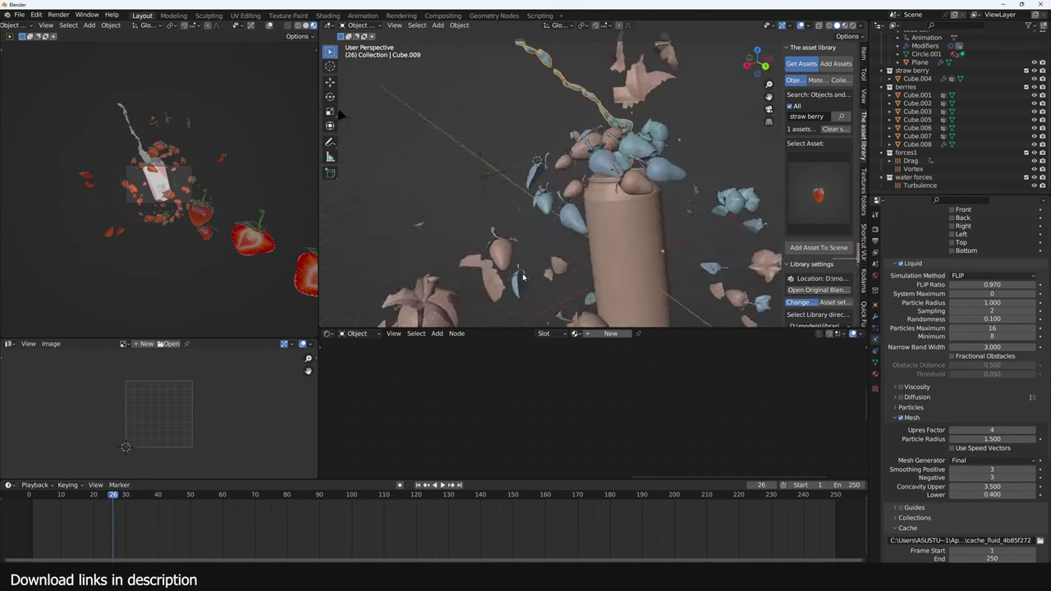
# Review the liquid domain's resolution, border collision, liquid and mesh settings against the stream at frame 26.
pyautogui.moveTo(518, 279); pyautogui.dragTo(551, 284, button='middle')
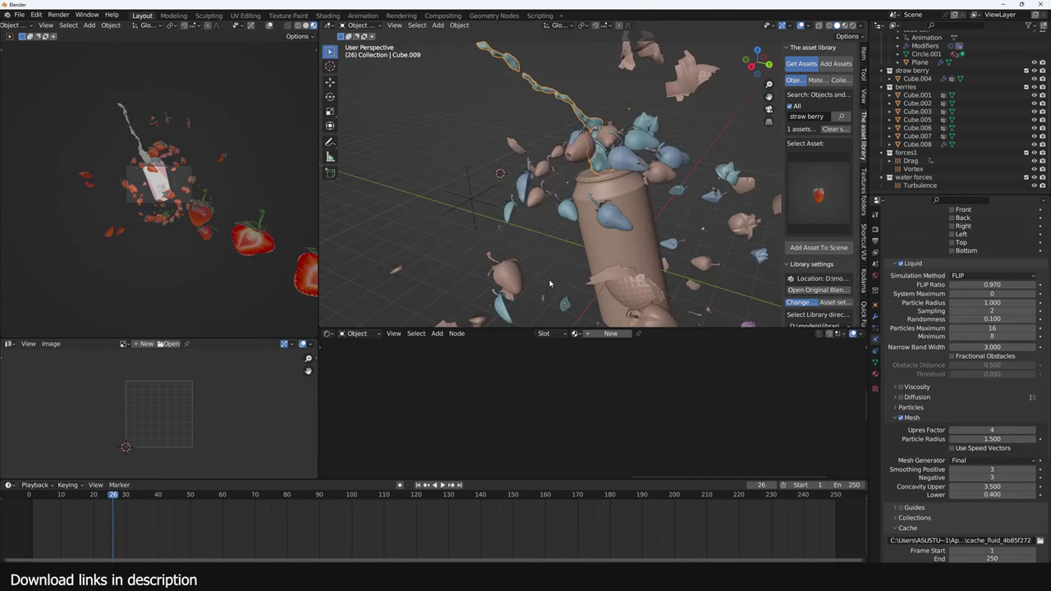
pyautogui.scroll(9, 909, 366)
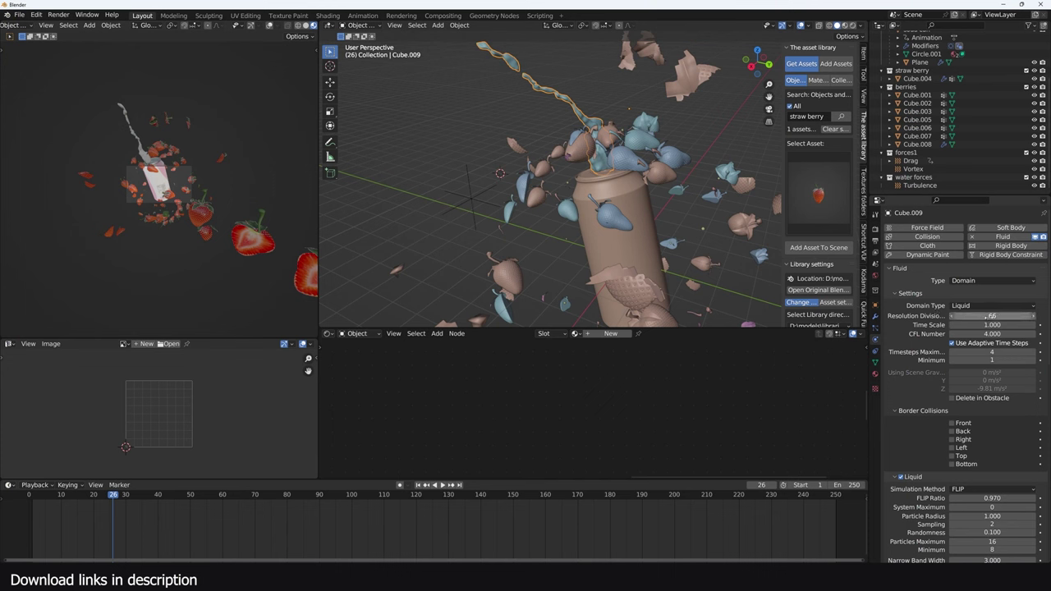
pyautogui.scroll(-6, 977, 369)
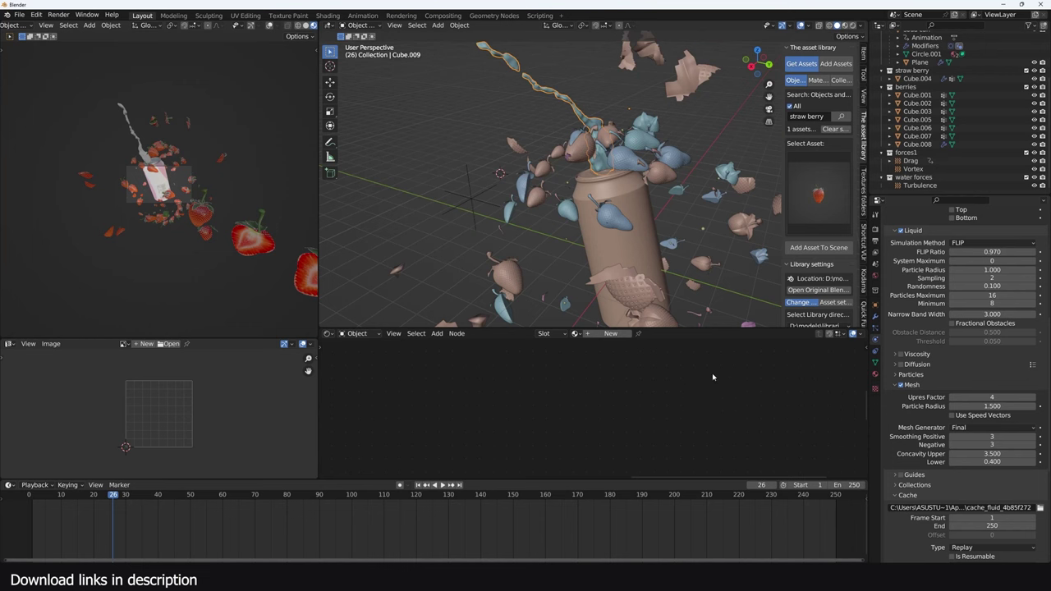
pyautogui.scroll(5, 950, 329)
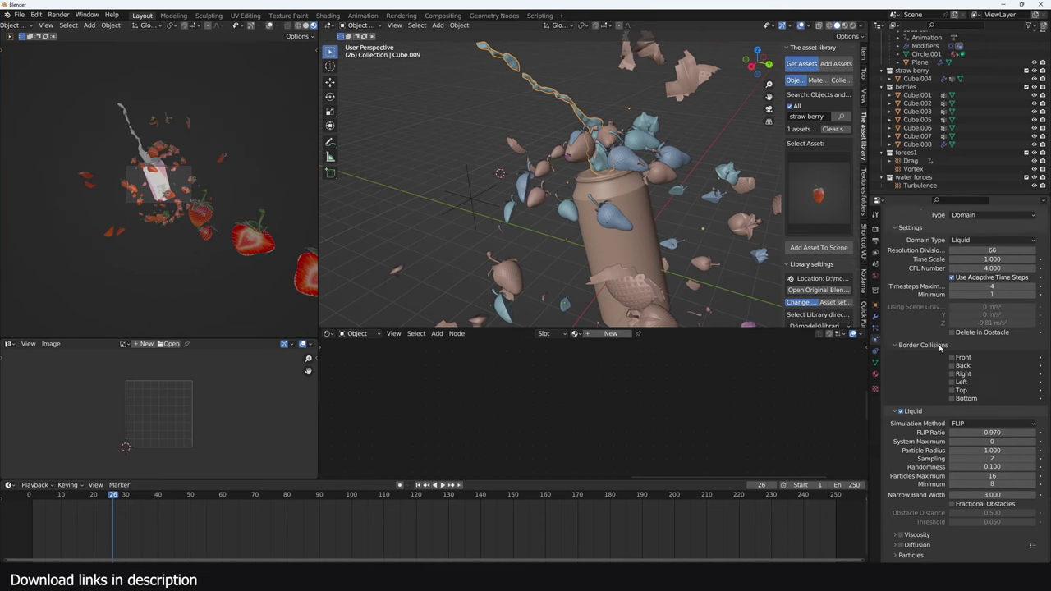
pyautogui.scroll(-5, 952, 336)
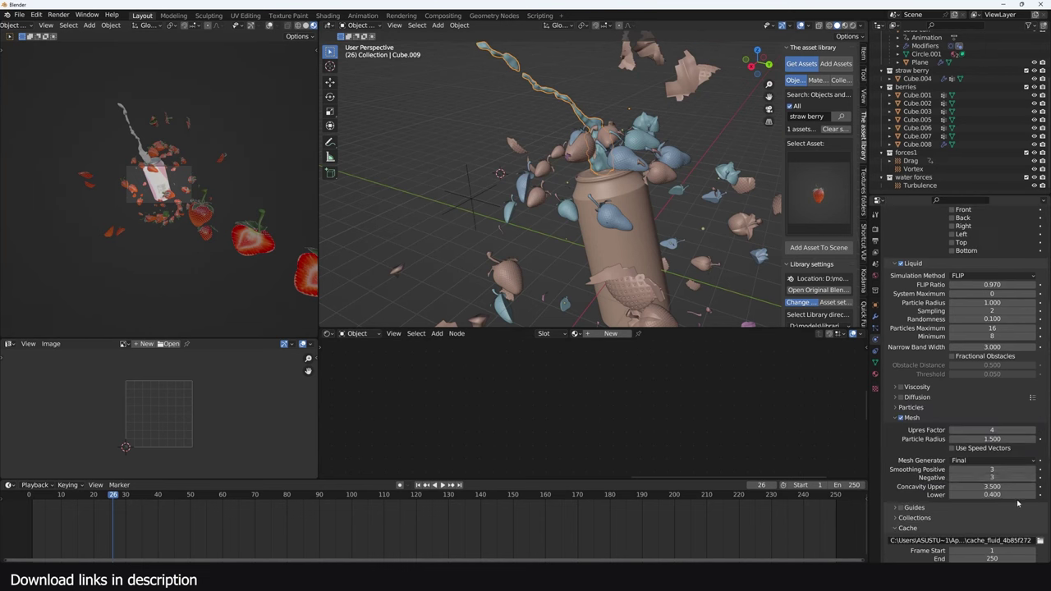
pyautogui.scroll(-1, 979, 469)
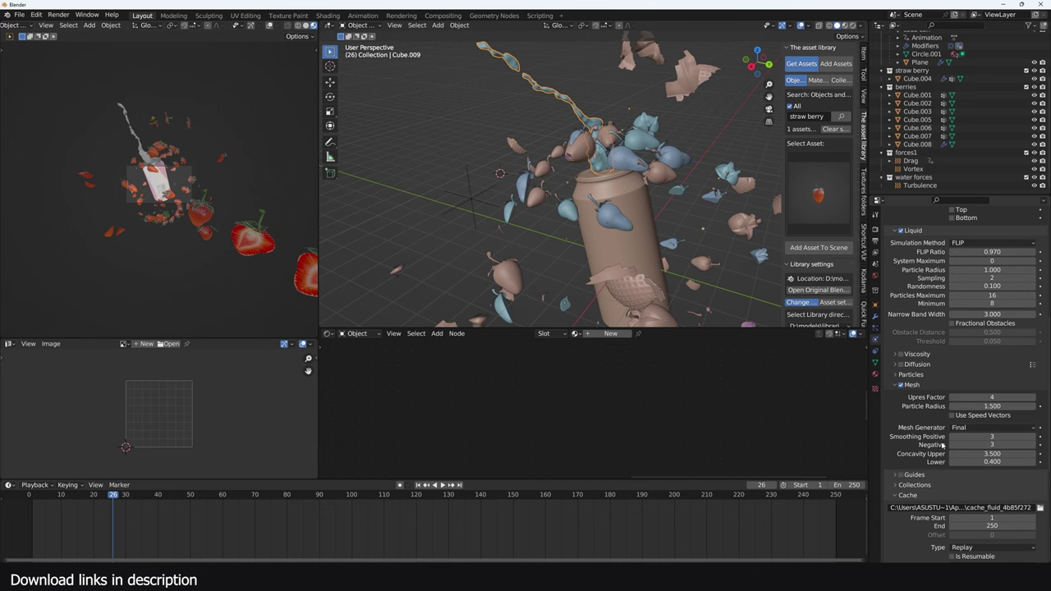
pyautogui.scroll(3, 640, 263)
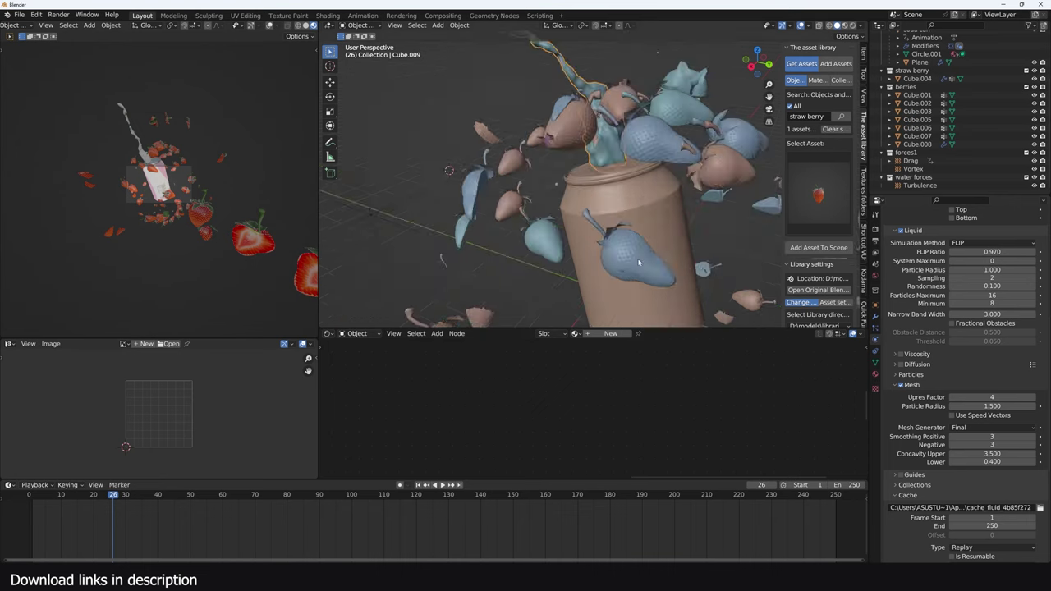
# Play the simulation on to frame 44 and examine the liquid surface close up at the can's rim.
pyautogui.moveTo(639, 262); pyautogui.dragTo(529, 339, button='middle')
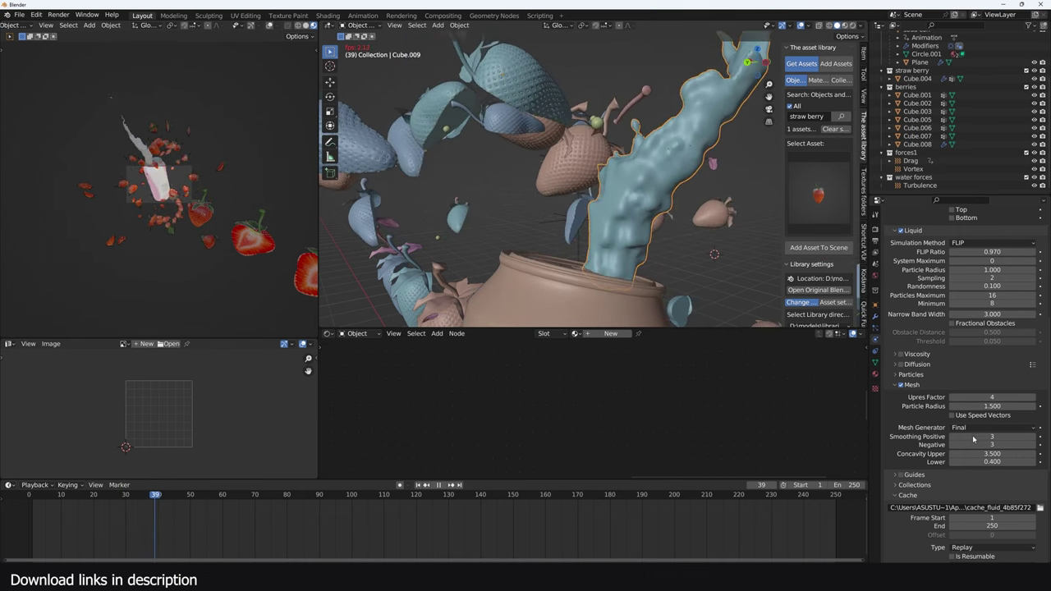
pyautogui.press('space')
pyautogui.keyDown('shift'); pyautogui.moveTo(647, 182); pyautogui.dragTo(631, 236, button='middle'); pyautogui.keyUp('shift')
pyautogui.press('space')
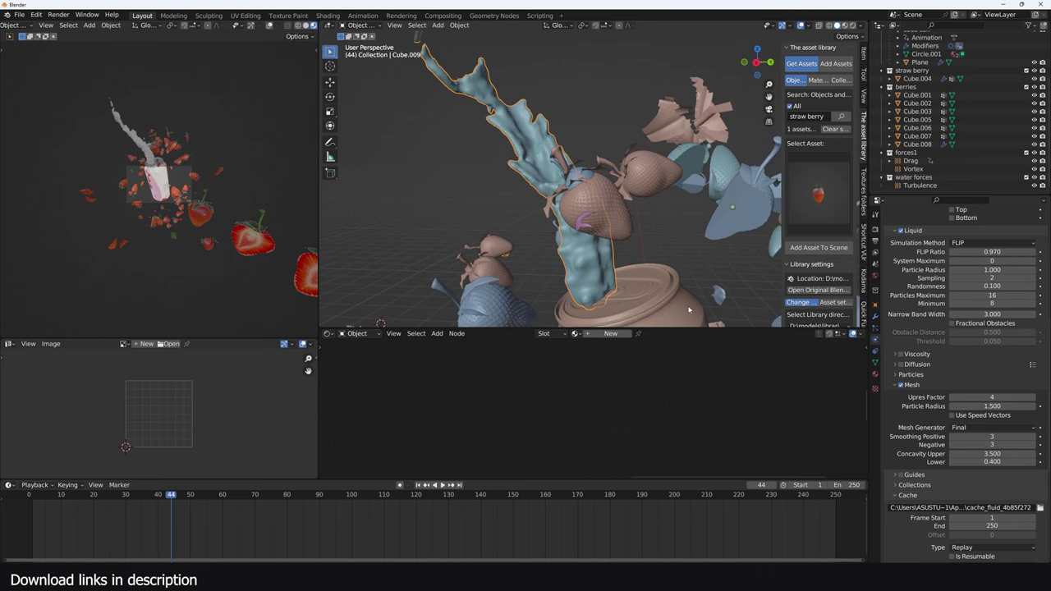
# Select the Turbulence force field in the water forces collection and set its Size to 0.5.
pyautogui.scroll(8, 1021, 310)
pyautogui.scroll(-10, 1021, 310)
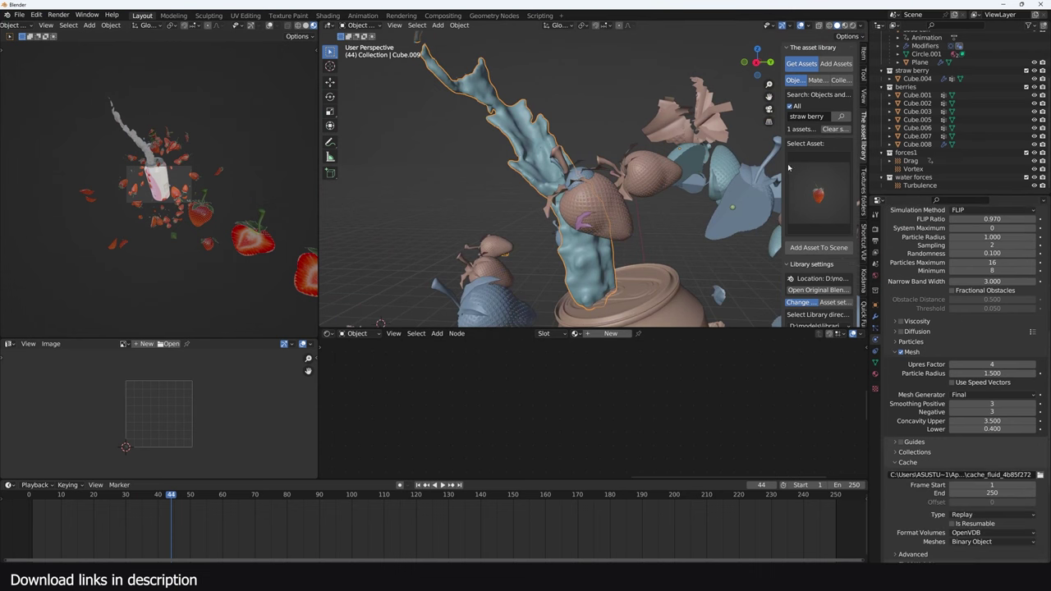
pyautogui.click(919, 184)
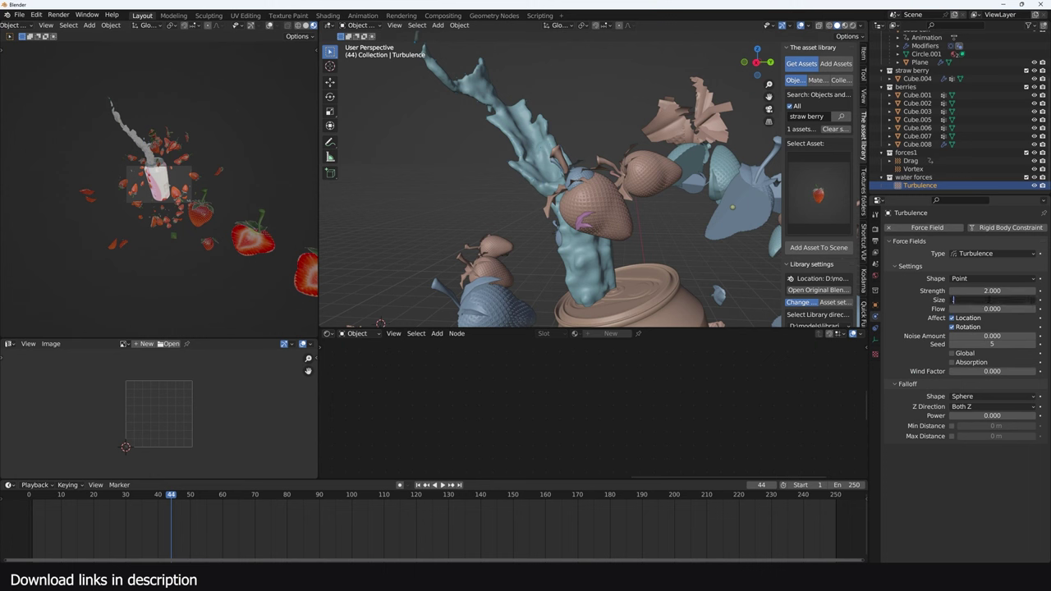
pyautogui.press('Return')
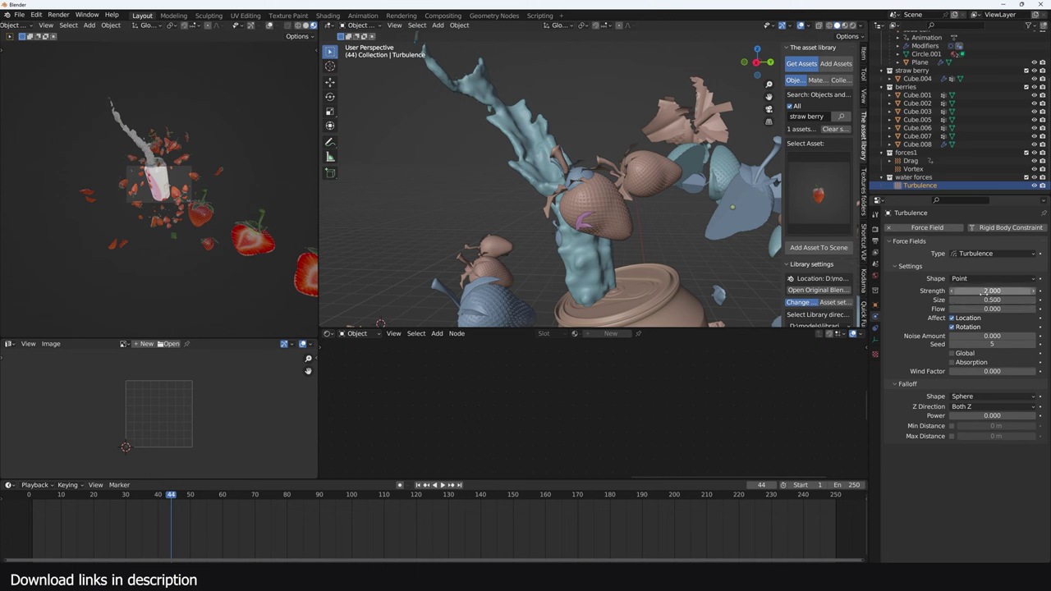
# Set the Turbulence force field's Size to 20 and its Strength to 3.
pyautogui.click(979, 300)
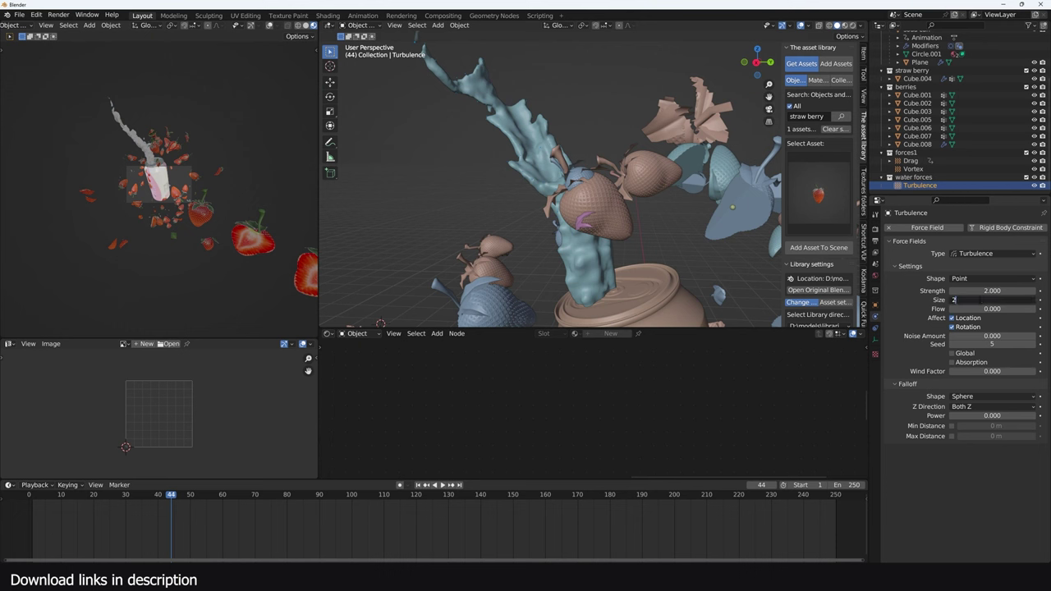
pyautogui.press('Return')
pyautogui.click(979, 292)
pyautogui.write('3')
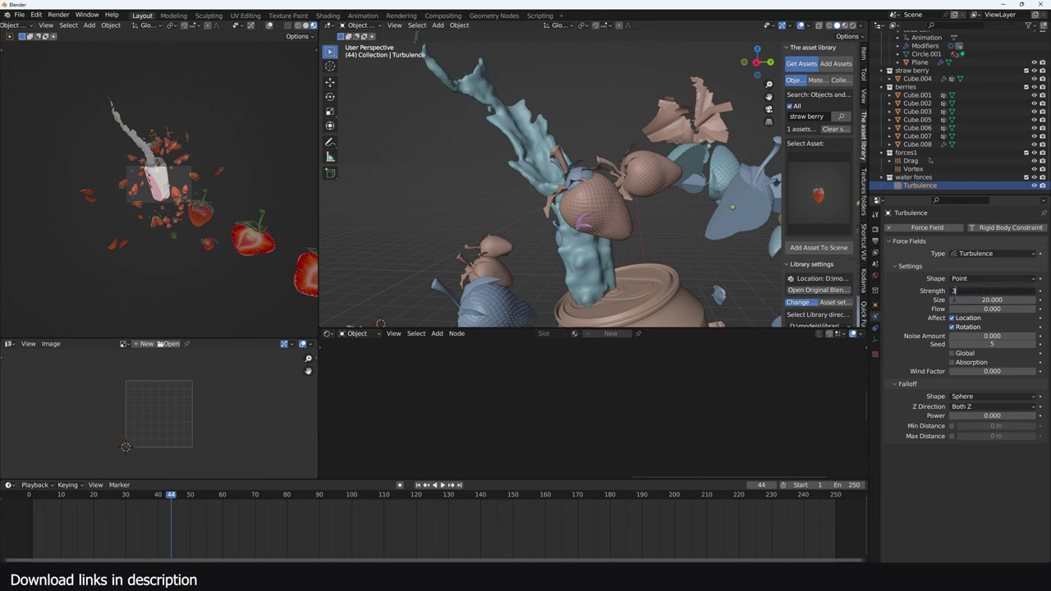
pyautogui.press('Return')
pyautogui.click(985, 291)
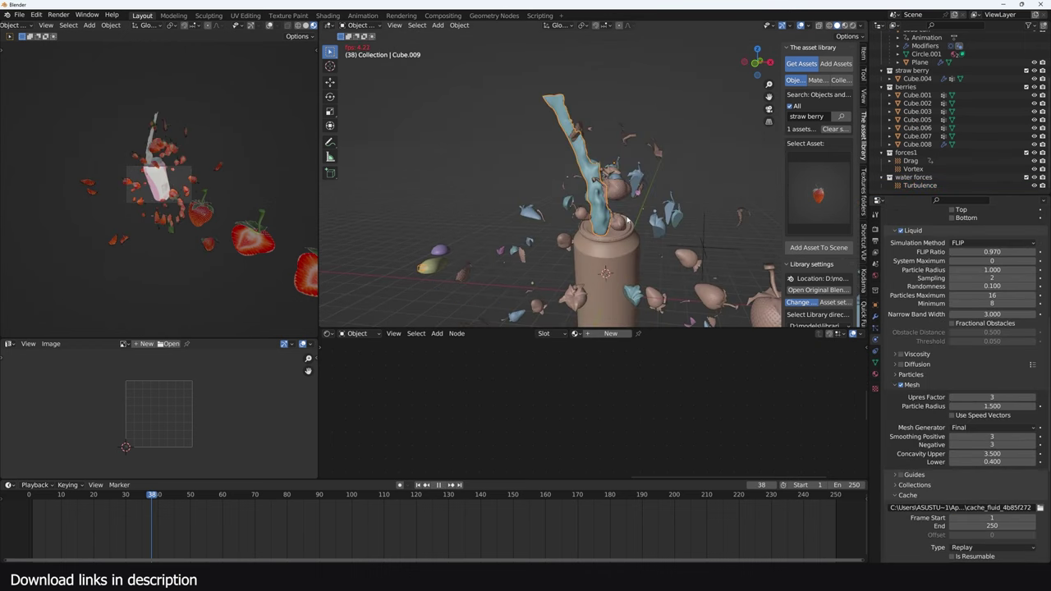
# Play the liquid simulation to frame 44, then replay it from frame 10 to frame 15 to examine the emerging stream.
pyautogui.press('space')
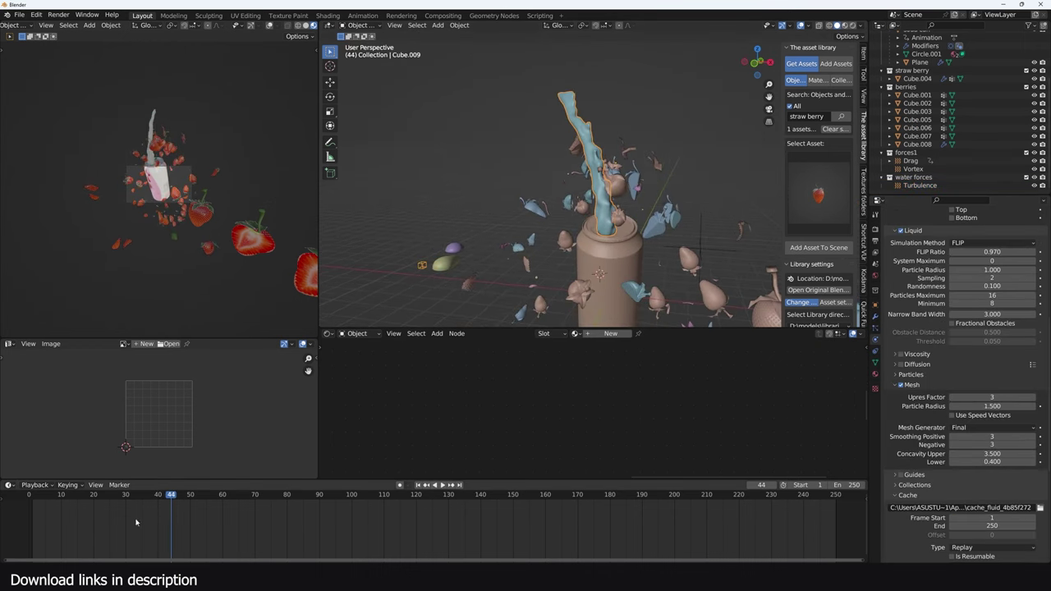
pyautogui.press('space')
pyautogui.click(61, 528)
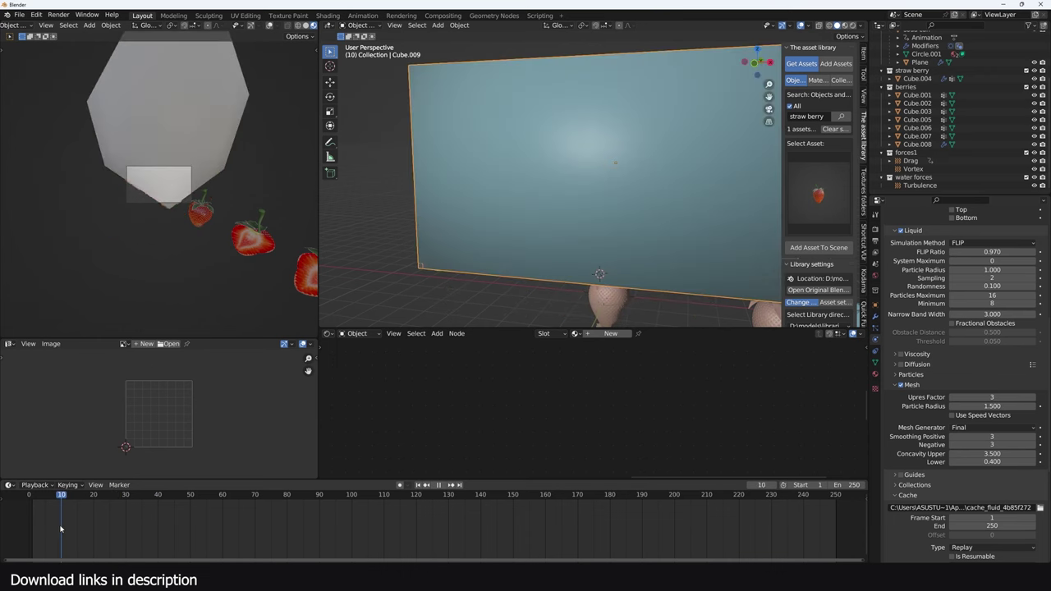
pyautogui.press('space')
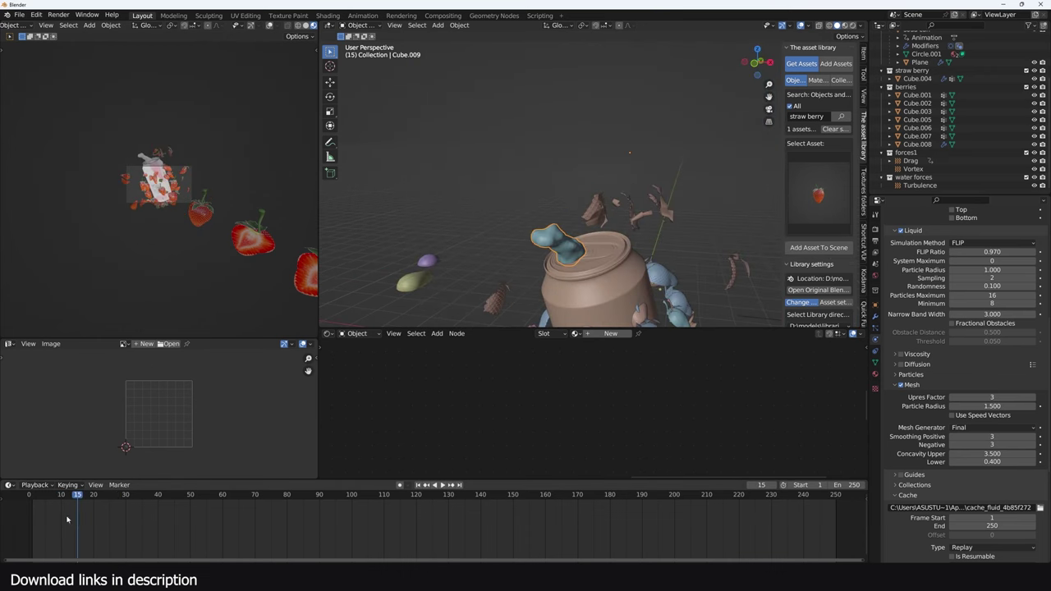
# At frame 13, add a cube scaled to 0.073, place it just above the can's opening, and rotate and resize it to fit.
pyautogui.click(38, 520)
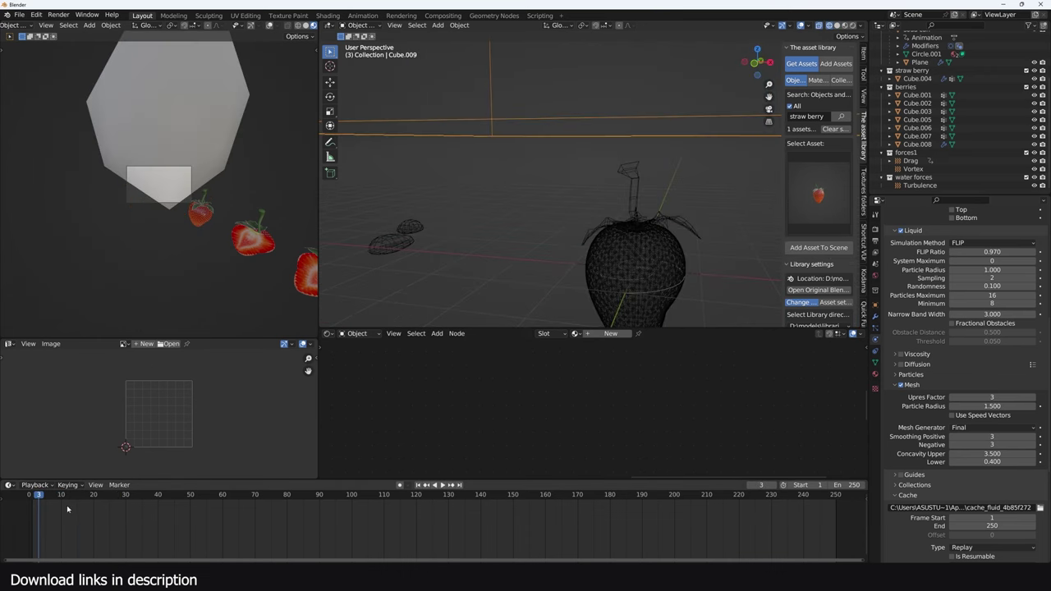
pyautogui.click(67, 509)
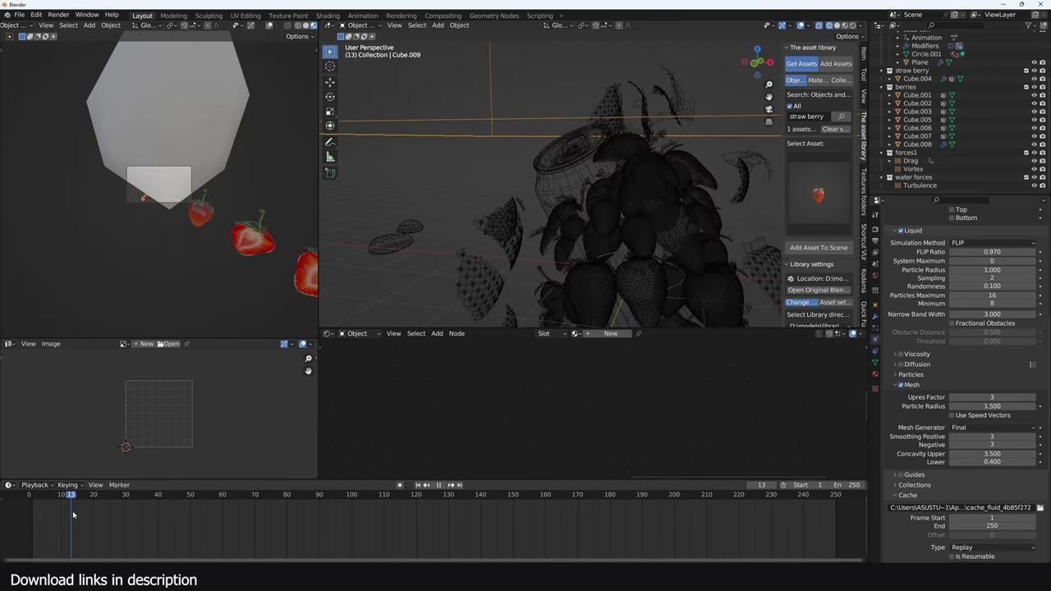
pyautogui.moveTo(607, 149); pyautogui.dragTo(515, 193, button='middle')
pyautogui.moveTo(515, 192); pyautogui.dragTo(525, 197, button='middle')
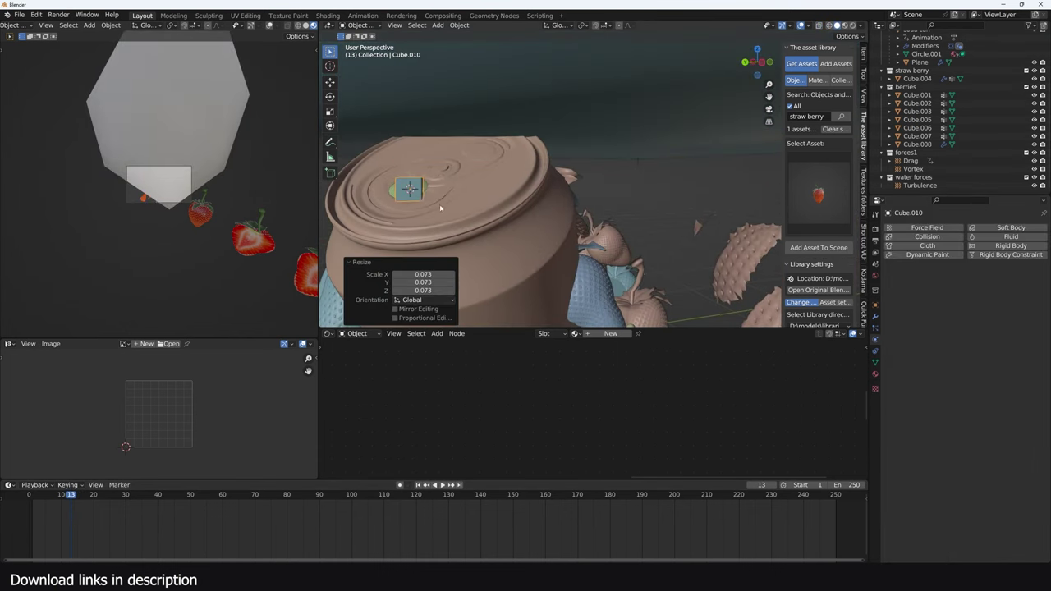
pyautogui.press('g')
pyautogui.click(418, 176)
pyautogui.moveTo(418, 176); pyautogui.dragTo(486, 199, button='middle')
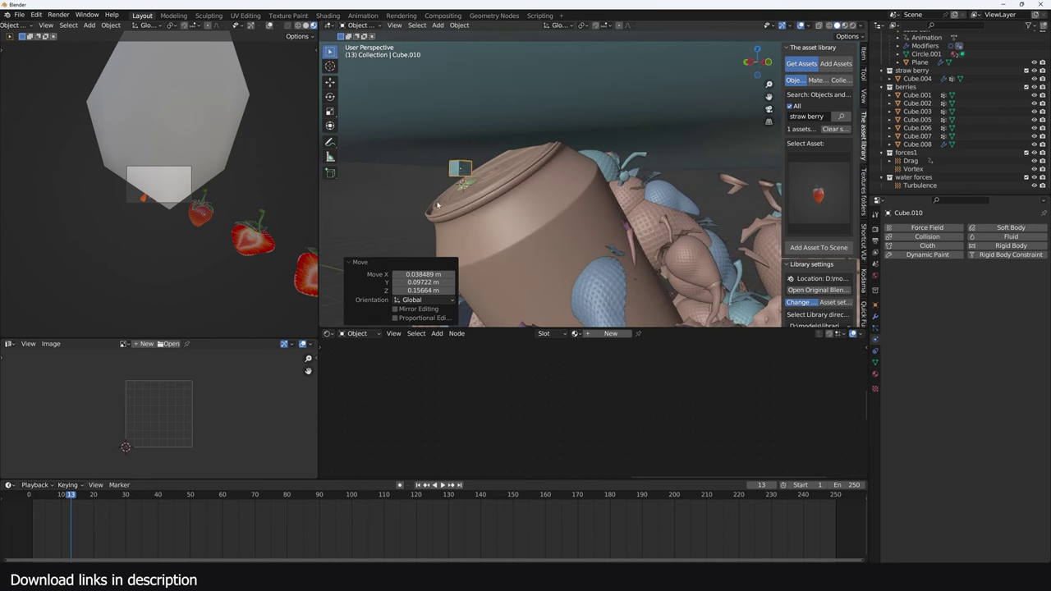
pyautogui.press('r')
pyautogui.click(504, 188)
pyautogui.press('s')
pyautogui.click(499, 185)
# Parent the small cube to the soda can using the Object option.
pyautogui.keyDown('shift'); pyautogui.click(491, 185); pyautogui.keyUp('shift')
pyautogui.hotkey('ctrl', 'p')
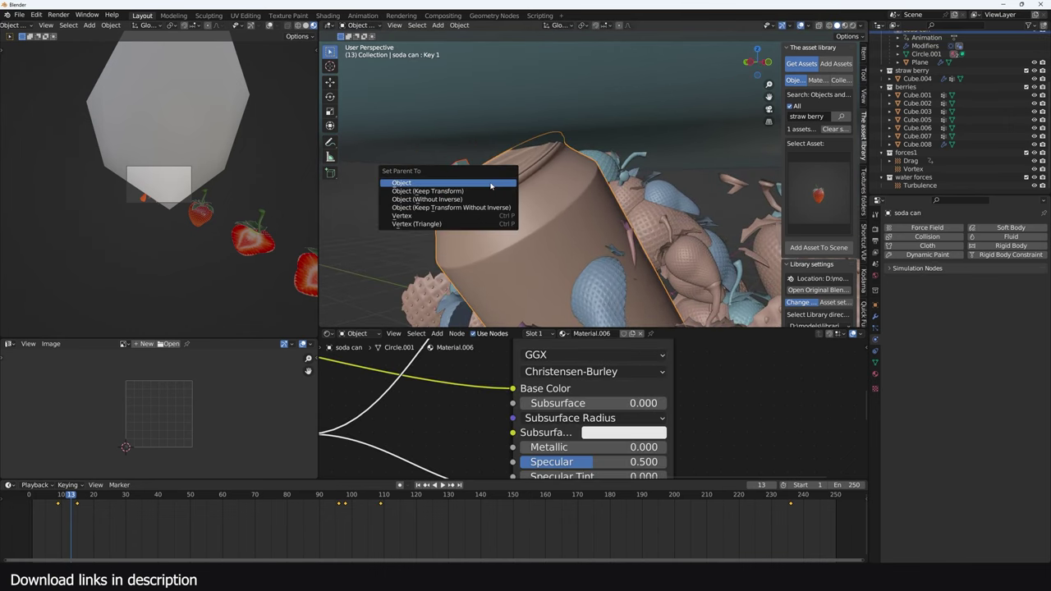
pyautogui.click(490, 184)
pyautogui.click(447, 148)
# Add Fluid physics to the small cube and set its type to Effector.
pyautogui.click(461, 169)
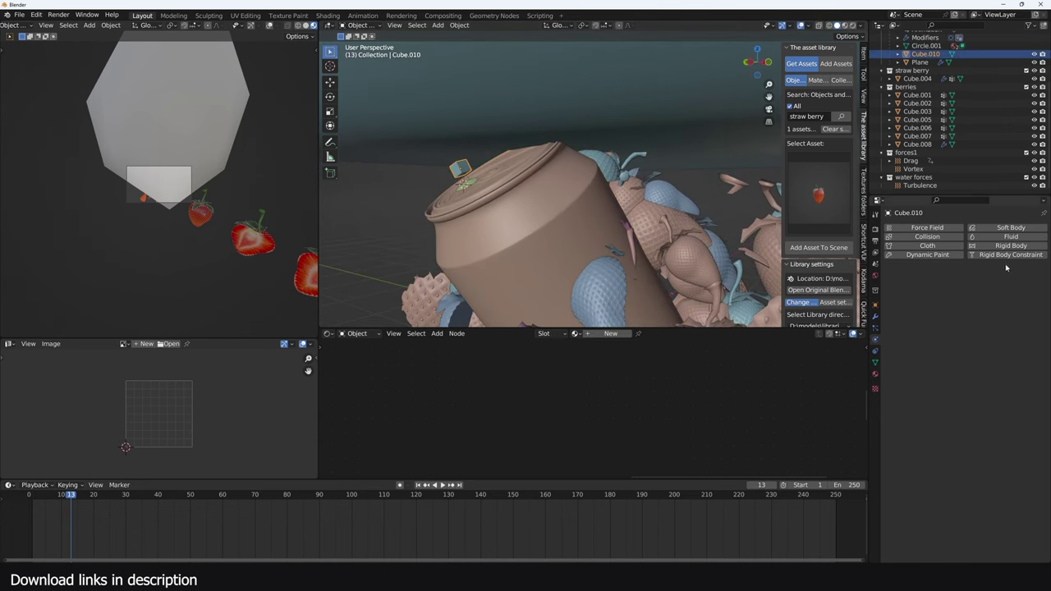
pyautogui.click(1003, 237)
pyautogui.click(996, 280)
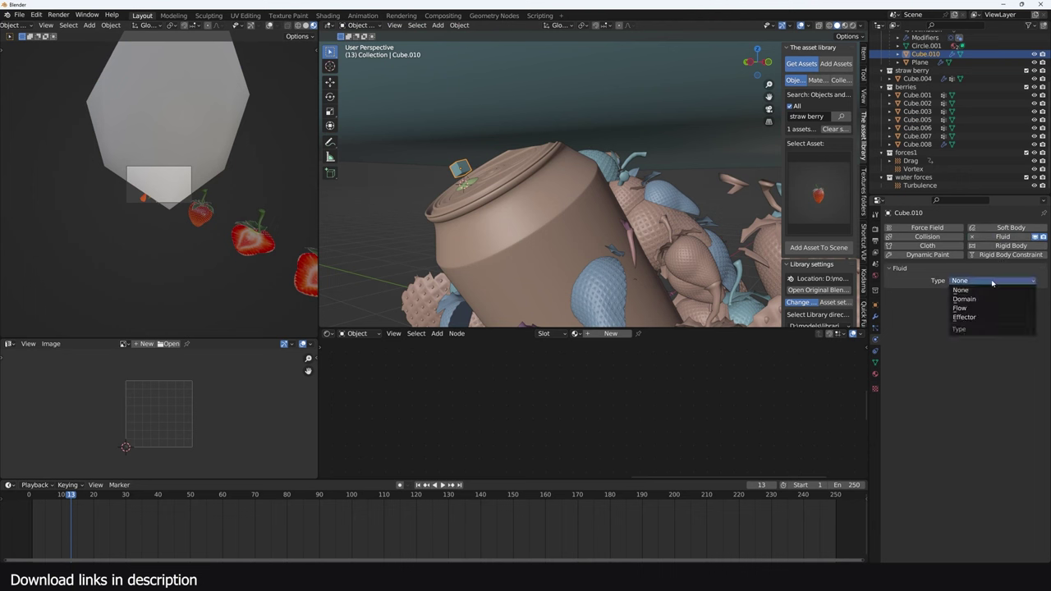
pyautogui.click(965, 317)
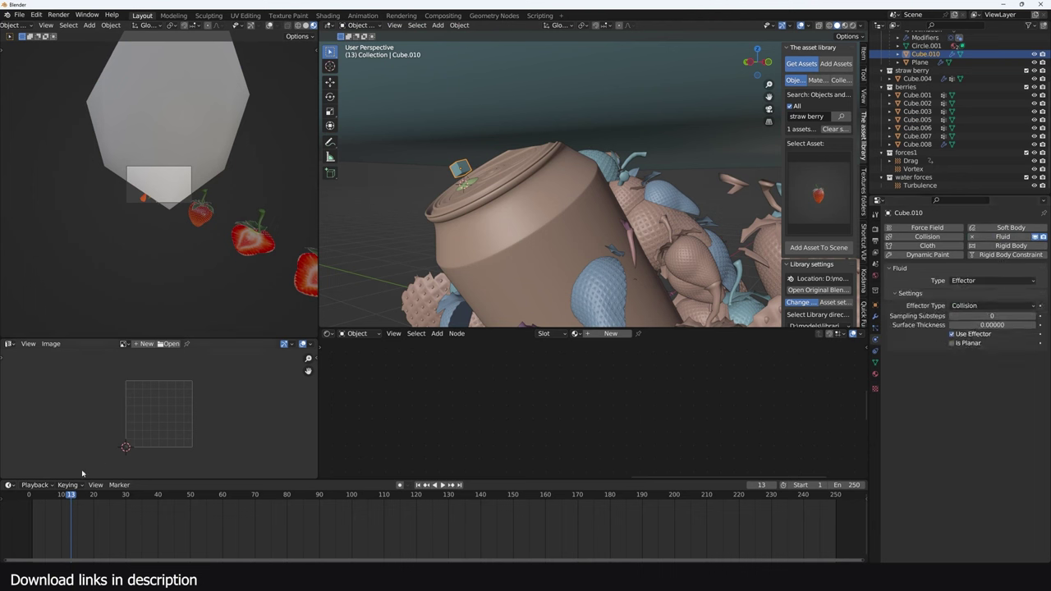
# Extend the liquid domain downward by moving its bottom face below the can's rim, and apply the domain's transform.
pyautogui.scroll(-8, 518, 215)
pyautogui.click(581, 157)
pyautogui.press('Tab')
pyautogui.click(604, 172)
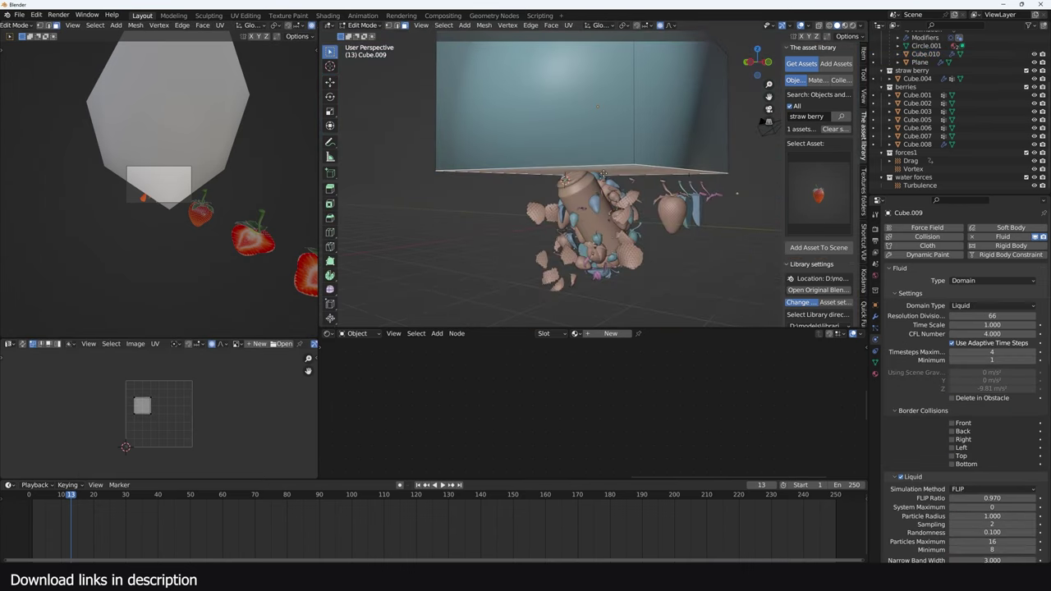
pyautogui.press('g')
pyautogui.click(590, 202)
pyautogui.press('Tab')
pyautogui.hotkey('alt', 'z')
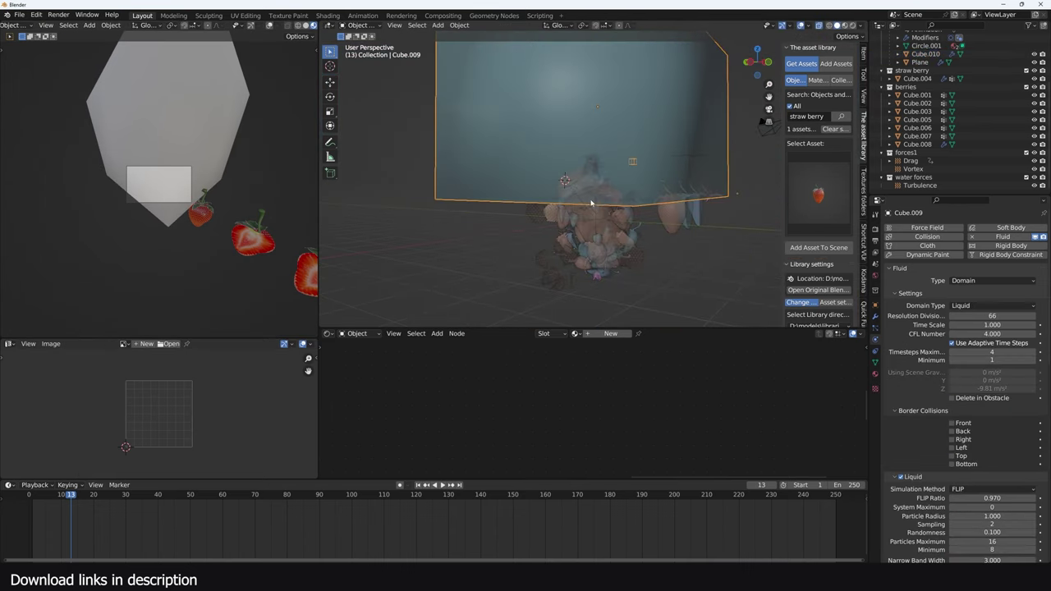
pyautogui.hotkey('ctrl', 'a')
pyautogui.click(633, 202)
# Replay the simulation from the start to frame 50 and inspect the liquid splash around the can in both viewports.
pyautogui.hotkey('shift', 'Left')
pyautogui.scroll(-1, 666, 122)
pyautogui.scroll(3, 654, 131)
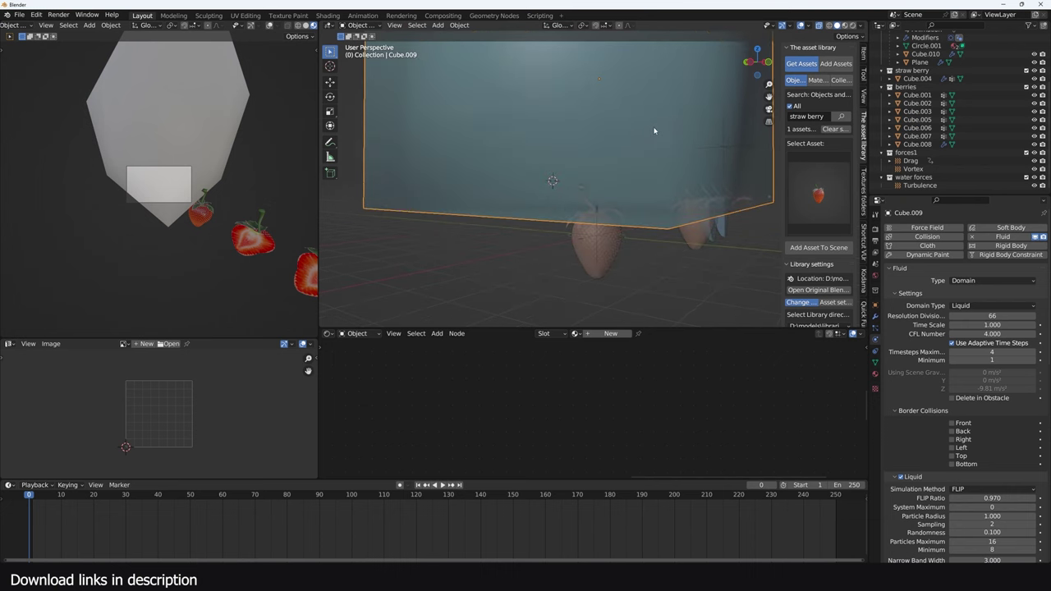
pyautogui.press('space')
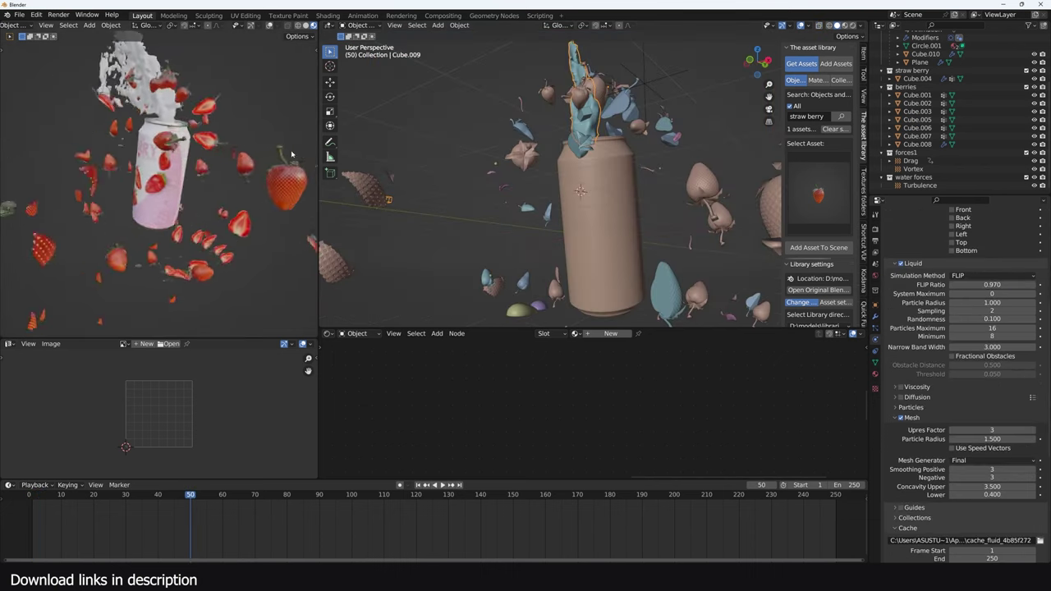
pyautogui.moveTo(292, 155); pyautogui.dragTo(234, 157, button='middle')
pyautogui.moveTo(705, 170); pyautogui.dragTo(585, 180, button='middle')
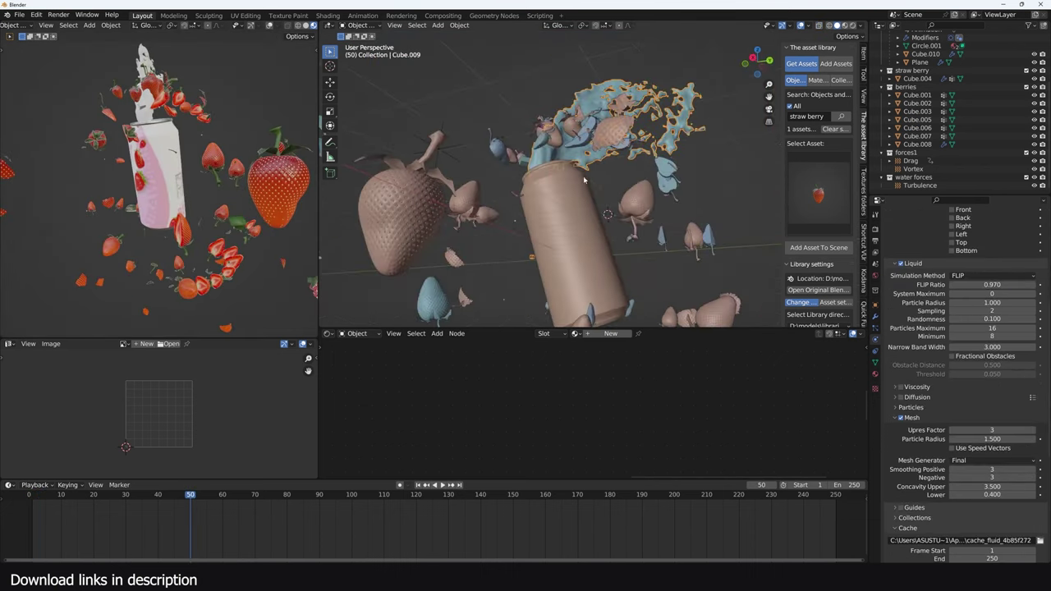
# Keyframe the liquid domain's Viewports and Renders visibility on at frame 13 and off at frame 11.
pyautogui.click(55, 511)
pyautogui.moveTo(597, 222)
pyautogui.mouseDown(button='middle')
pyautogui.moveTo(594, 213)
pyautogui.moveTo(598, 224)
pyautogui.mouseUp(button='middle')
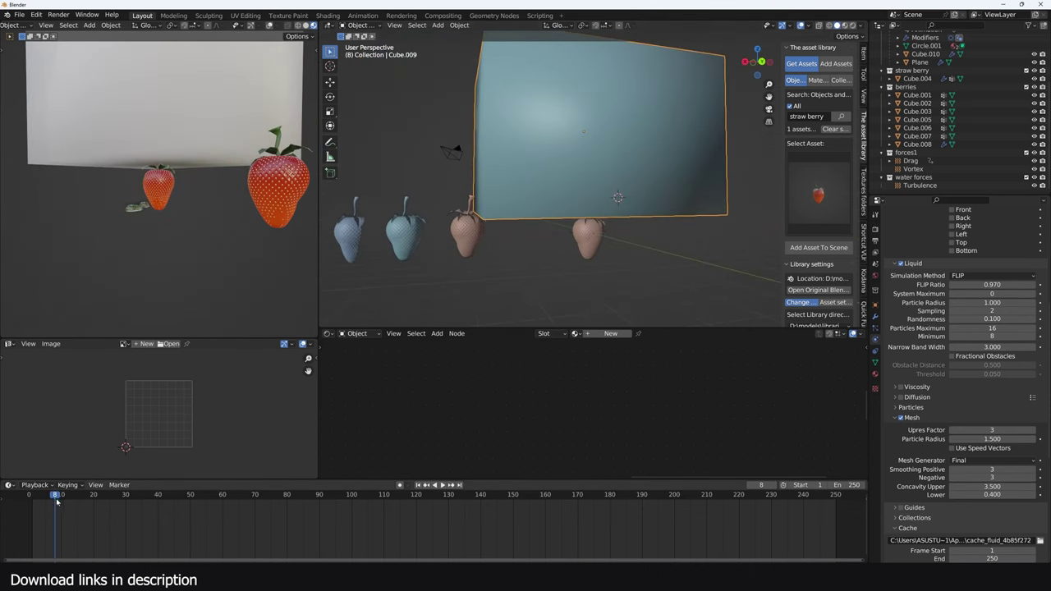
pyautogui.moveTo(57, 502); pyautogui.dragTo(65, 504)
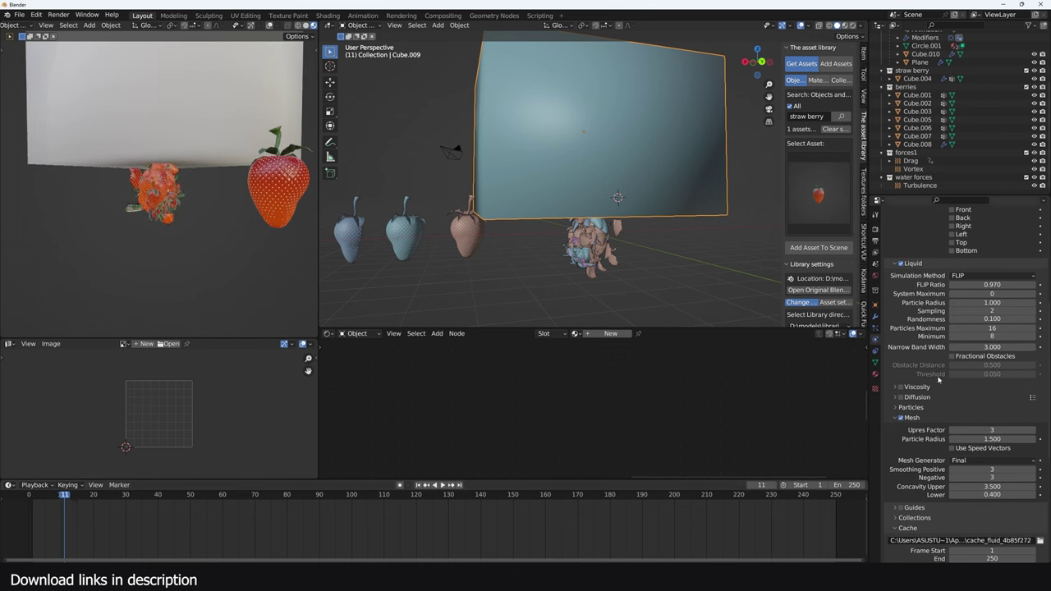
pyautogui.click(875, 316)
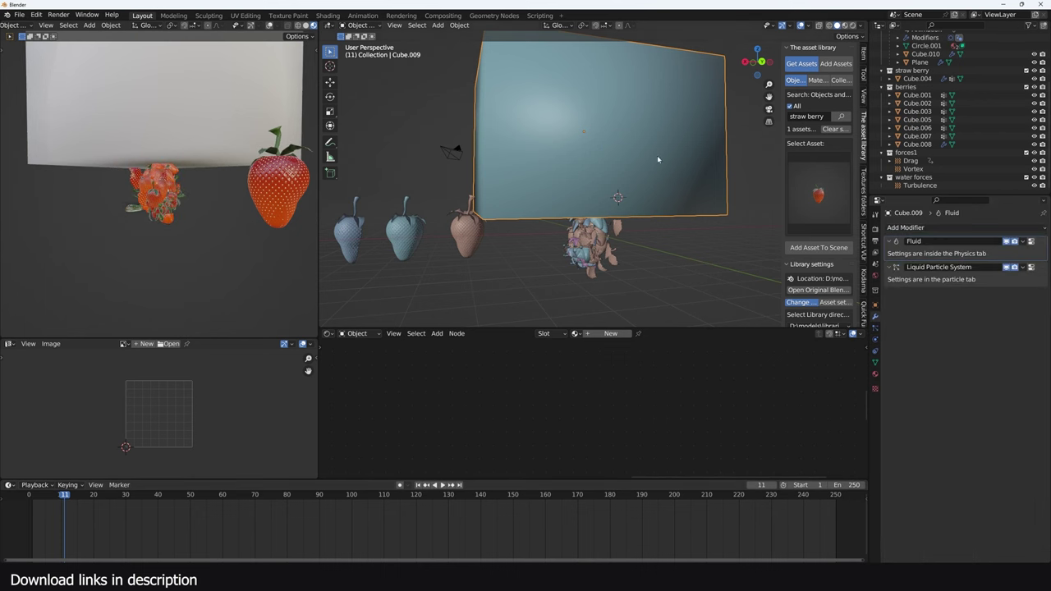
pyautogui.scroll(4, 952, 114)
pyautogui.click(875, 304)
pyautogui.scroll(-3, 1020, 454)
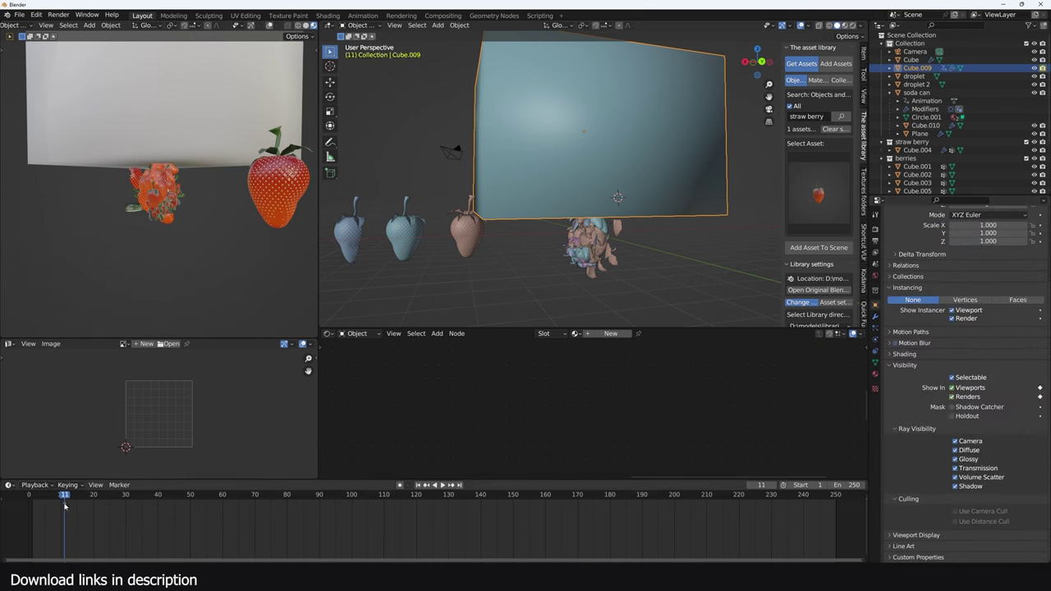
pyautogui.press('space')
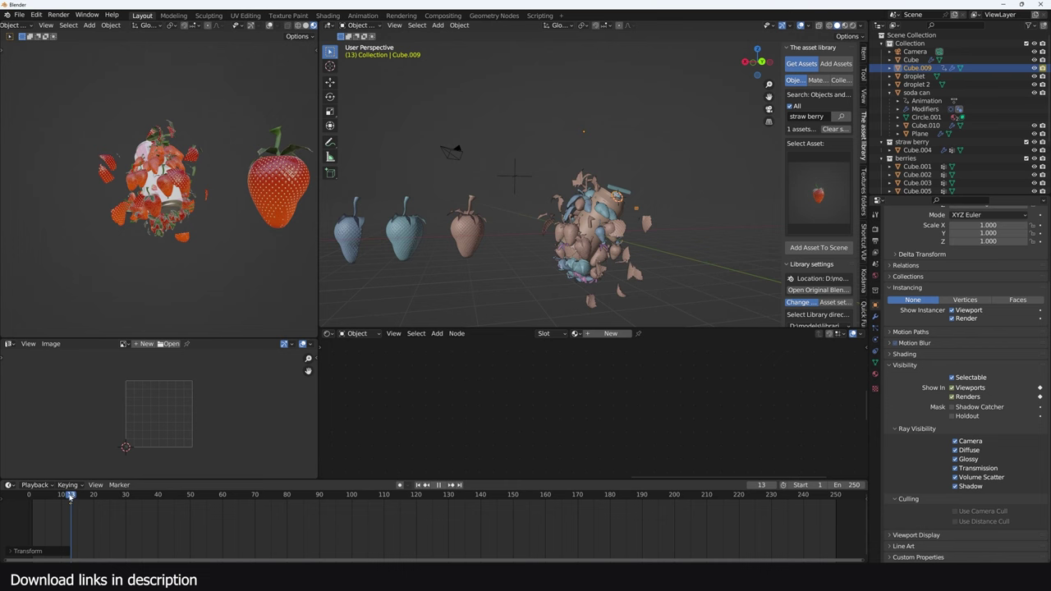
pyautogui.moveTo(70, 495); pyautogui.dragTo(66, 499)
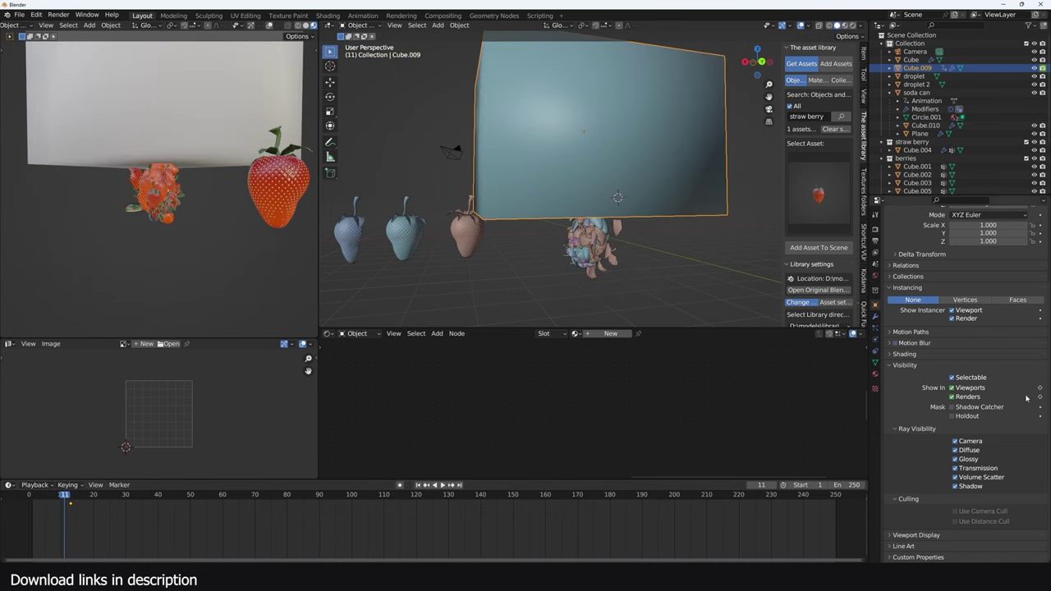
pyautogui.click(952, 388)
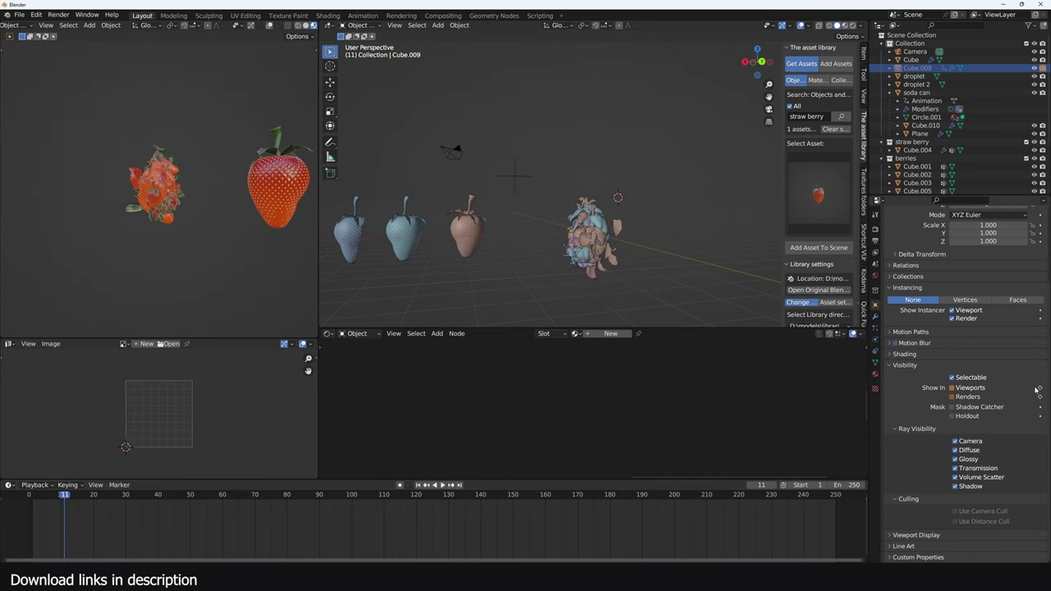
# Replay the animation from the start to frame 36, check the domain's visibility and the splash, and replay it again.
pyautogui.click(25, 523)
pyautogui.press('space')
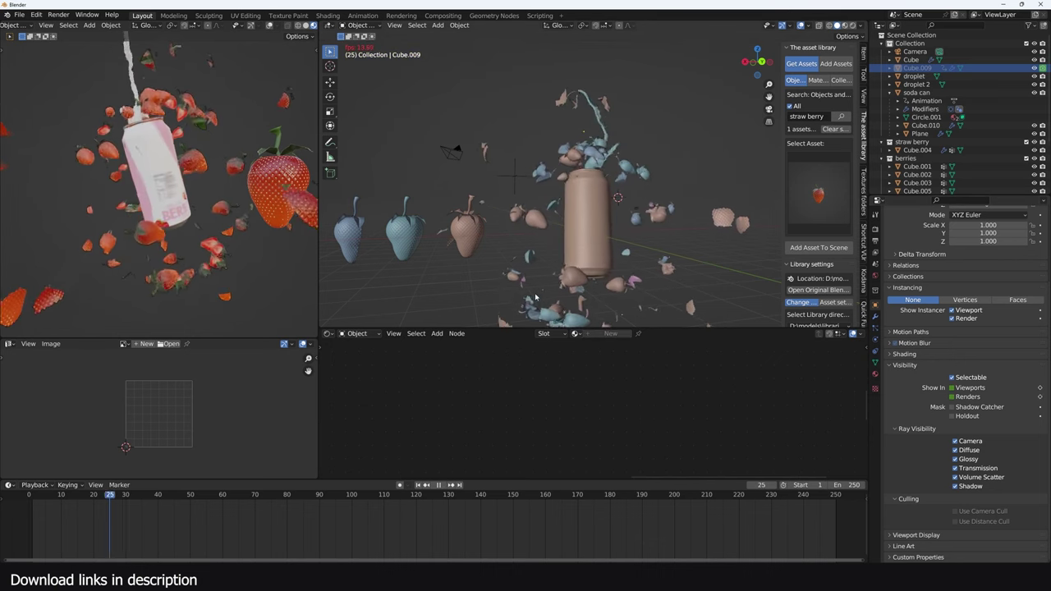
pyautogui.press('space')
pyautogui.scroll(-4, 464, 230)
pyautogui.moveTo(462, 231); pyautogui.dragTo(510, 246, button='middle')
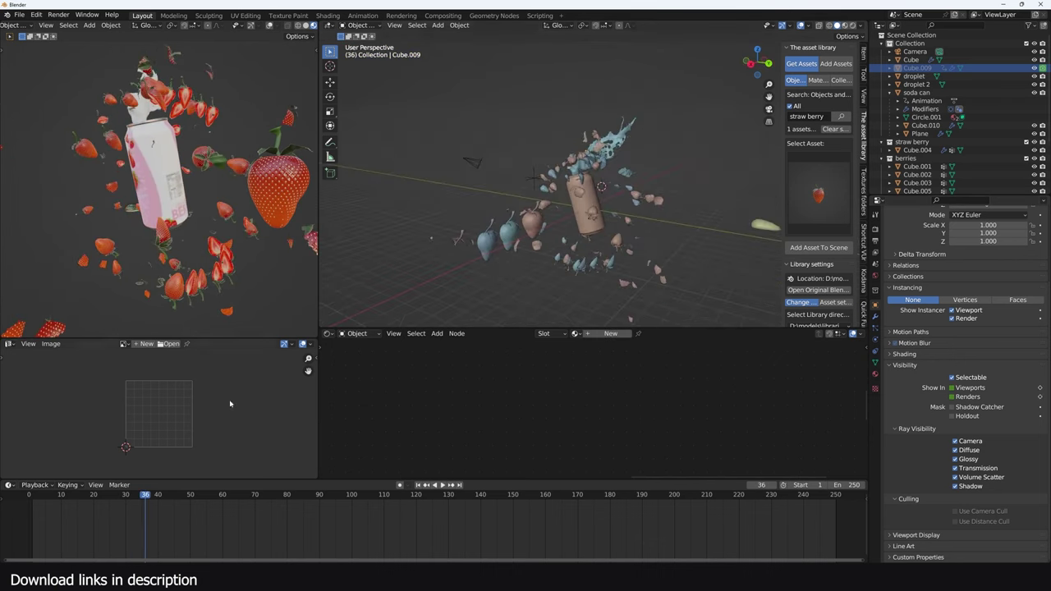
pyautogui.click(27, 519)
pyautogui.press('space')
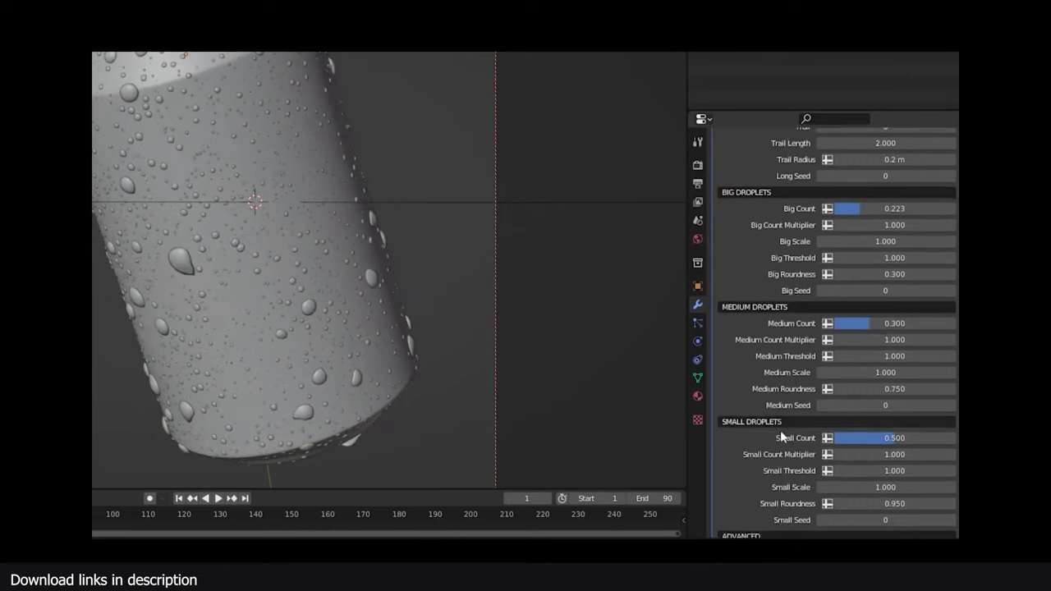
# Assign the DropletMat material to the 330ml can's empty material slot and raise its Limit Shadows to about 0.06.
pyautogui.scroll(-5, 780, 430)
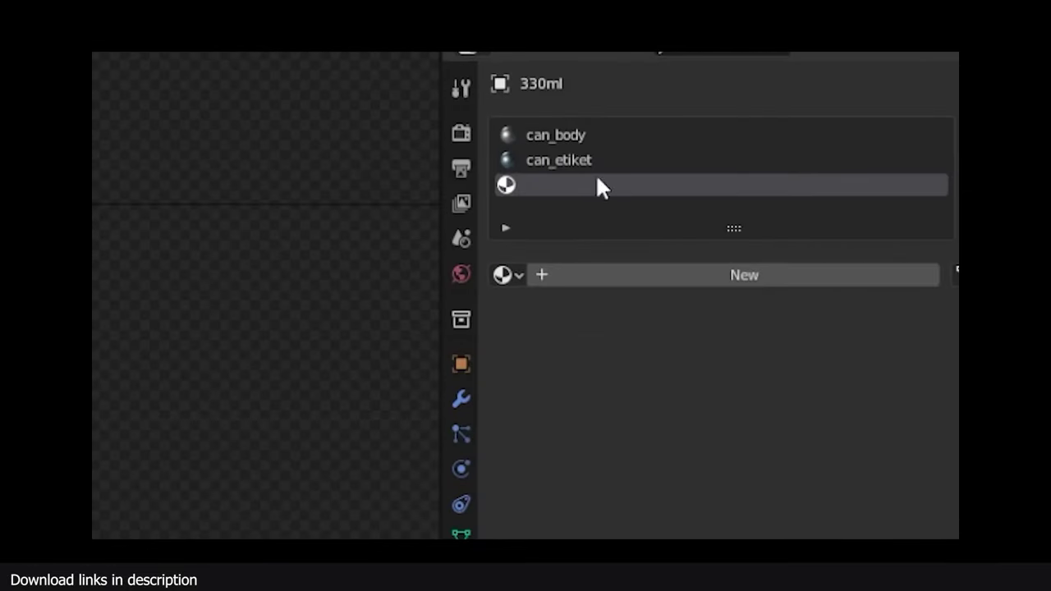
pyautogui.click(506, 274)
pyautogui.click(649, 364)
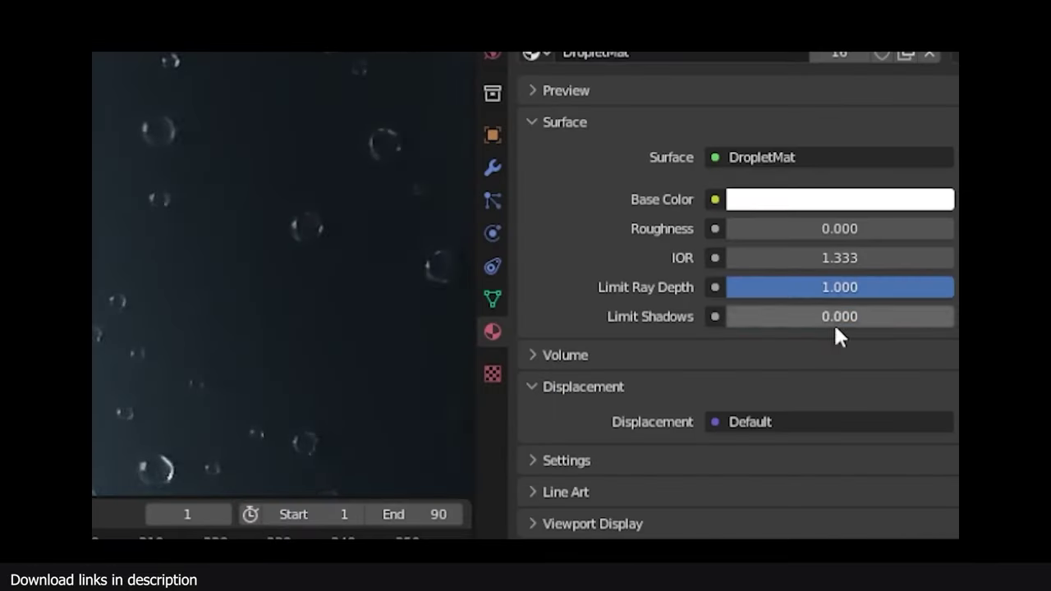
pyautogui.moveTo(953, 399); pyautogui.dragTo(934, 400)
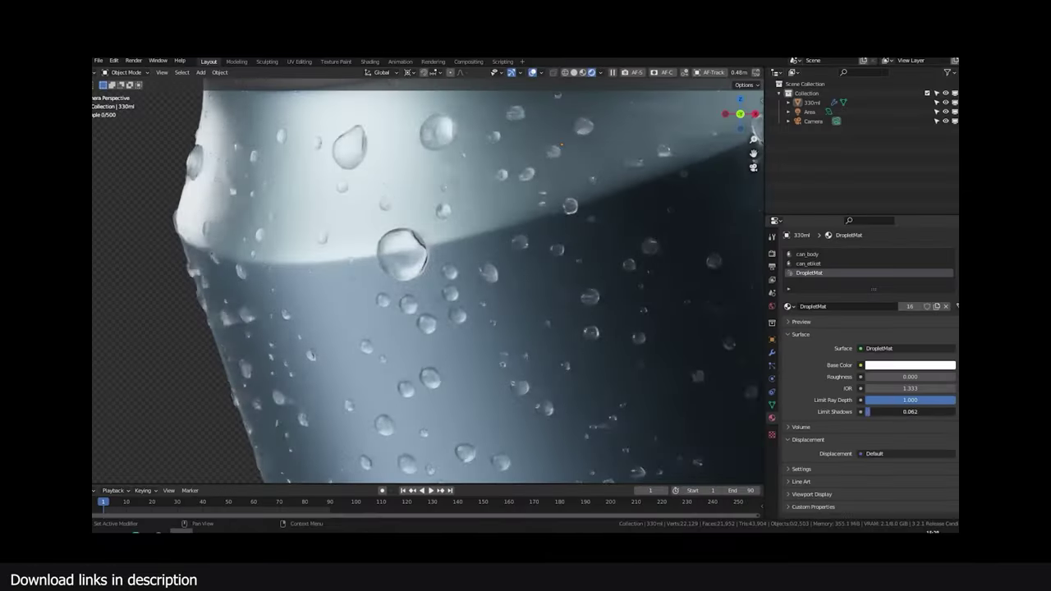